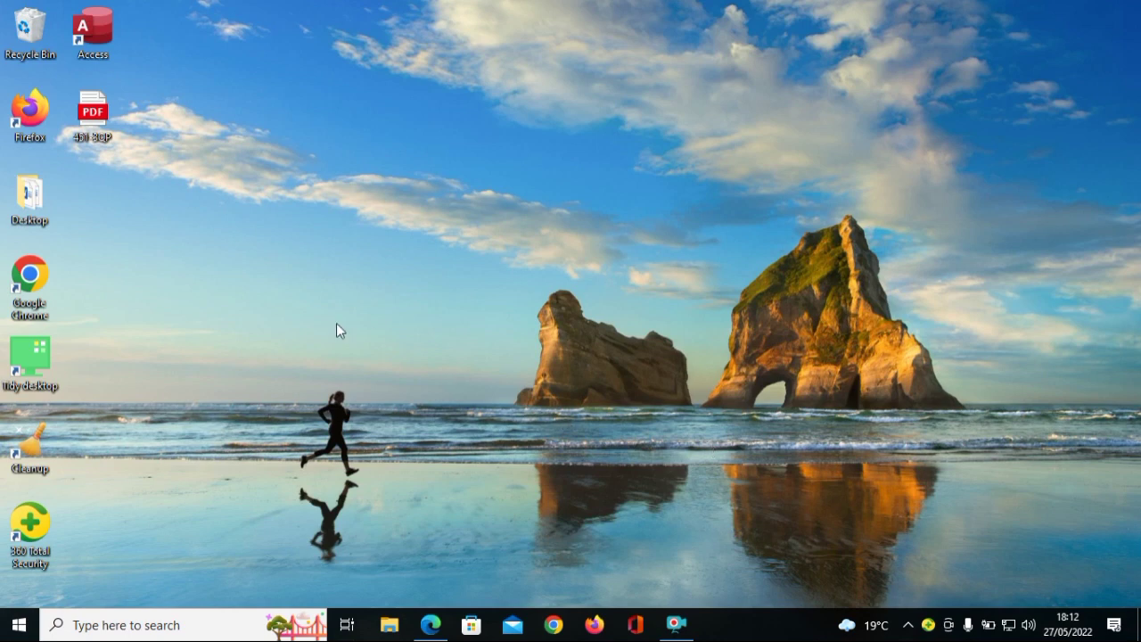
Step: Open Microsoft Access and start a new blank database
double_click(111, 47)
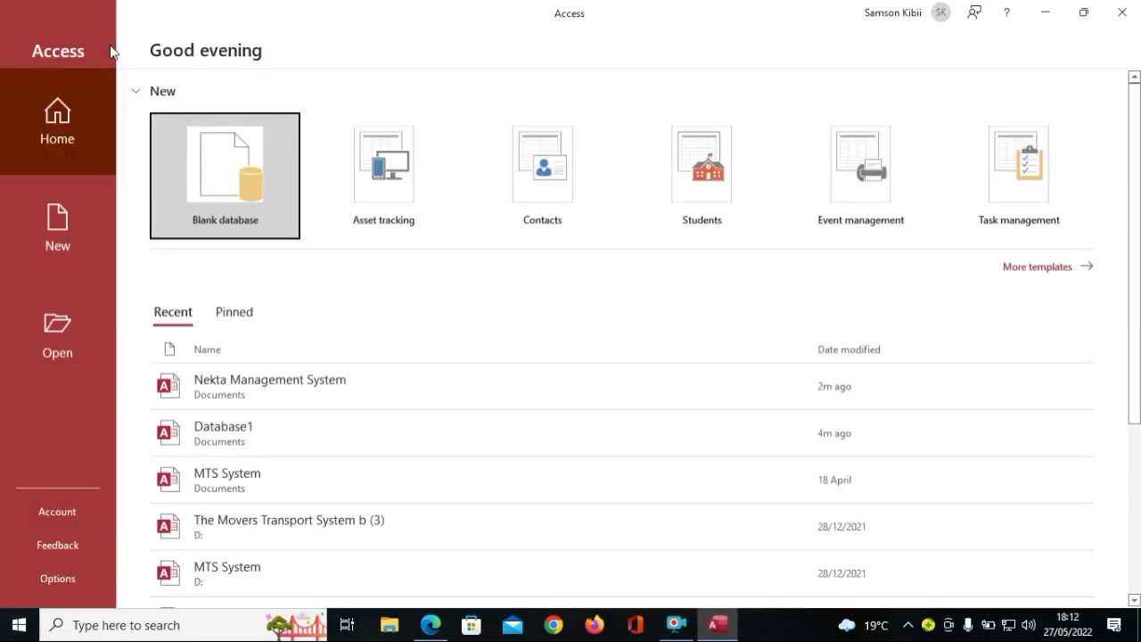
click(75, 233)
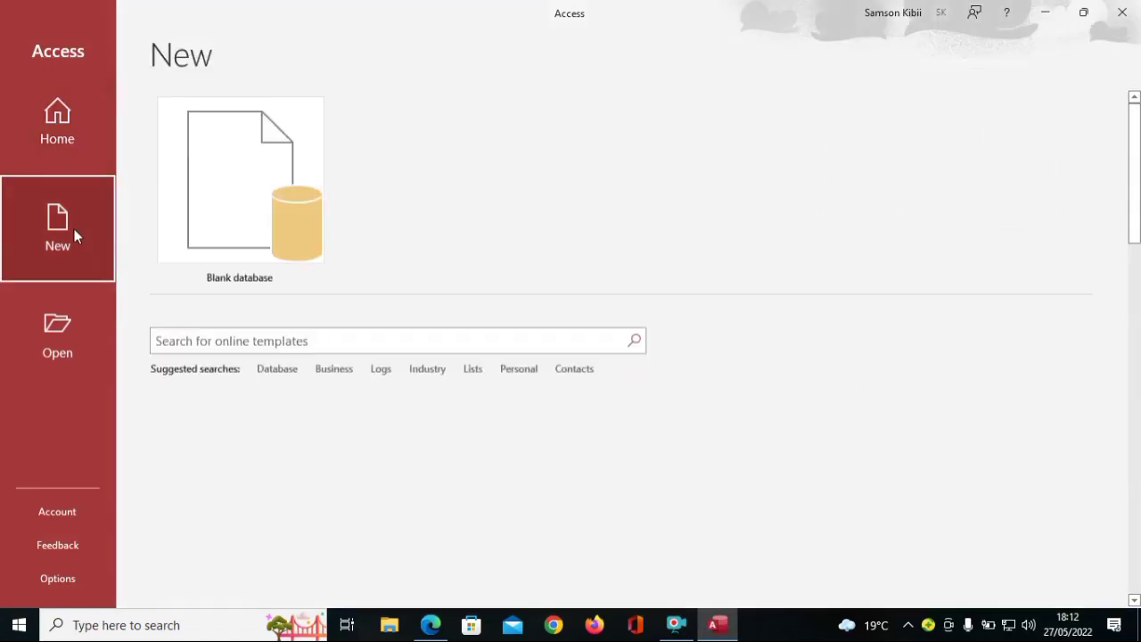
click(252, 248)
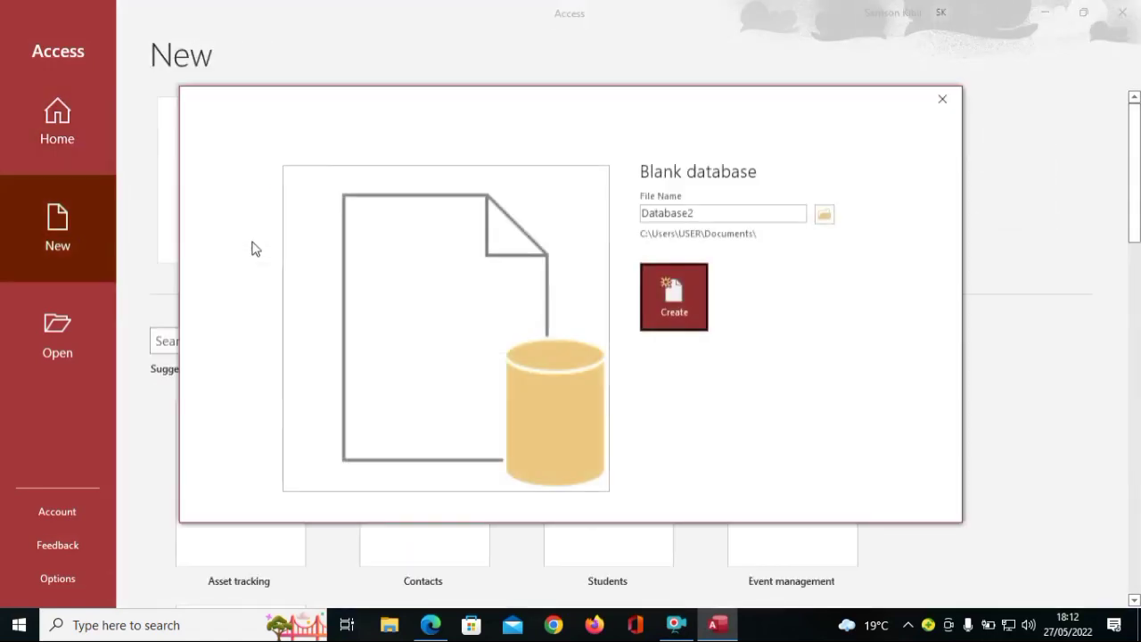
Step: Try to create the database under the file name Nekta Management System, declining to replace the existing file
double_click(702, 212)
text(n)
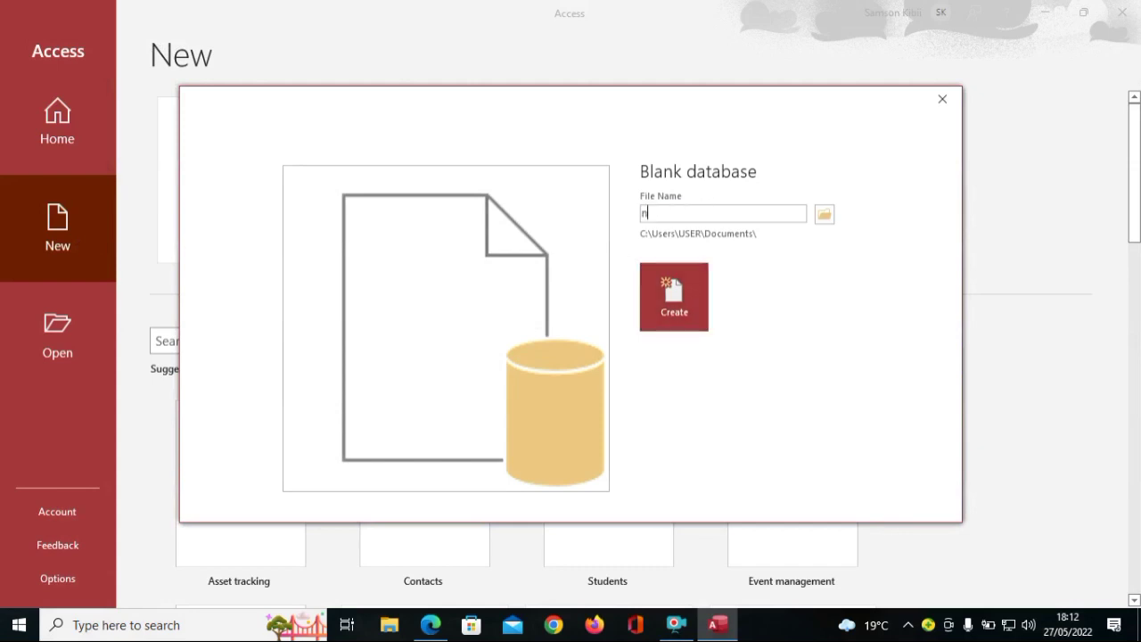
key(BackSpace)
text(N)
key(BackSpace)
text(Nekta Management Sy)
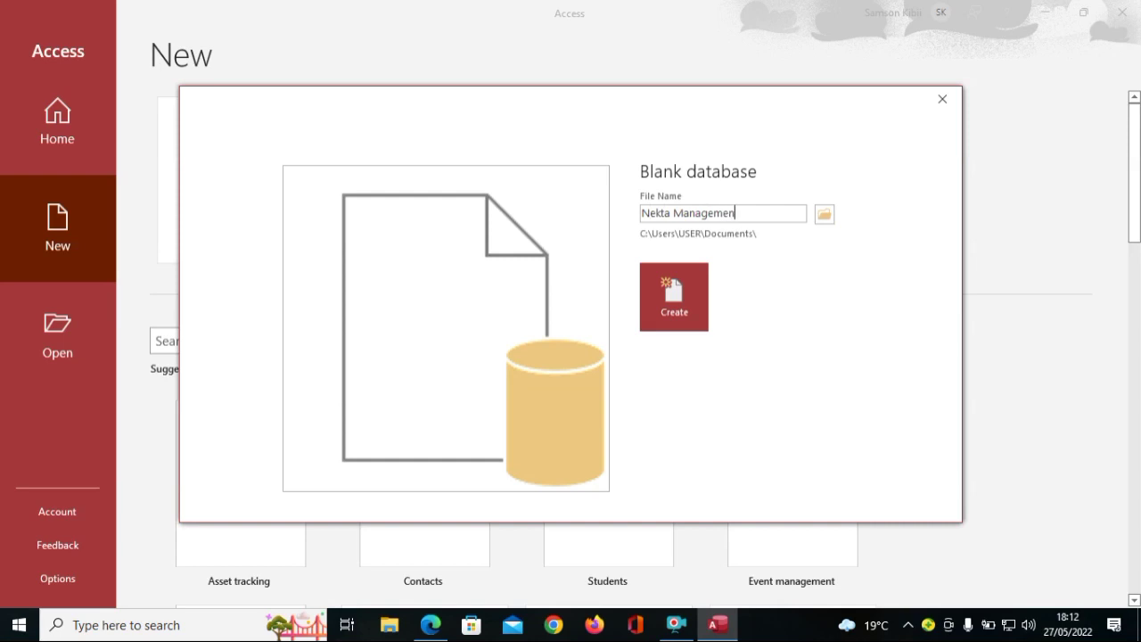
text(stem)
click(686, 324)
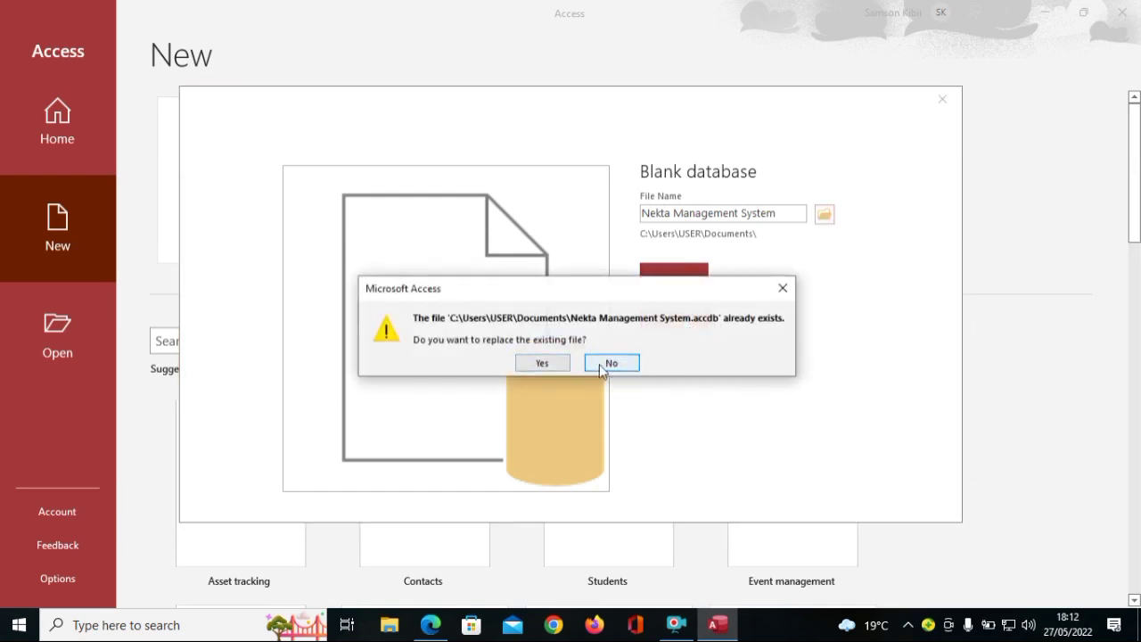
click(611, 362)
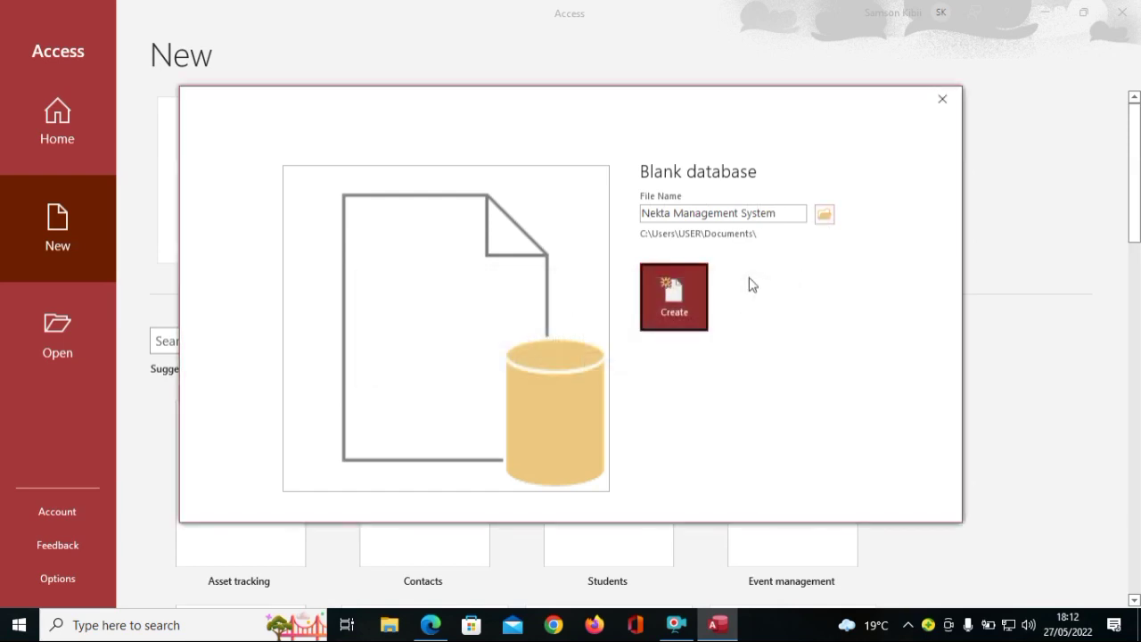
Step: Change the database file name to Nekta Management System1 and create the database
click(778, 215)
click(778, 214)
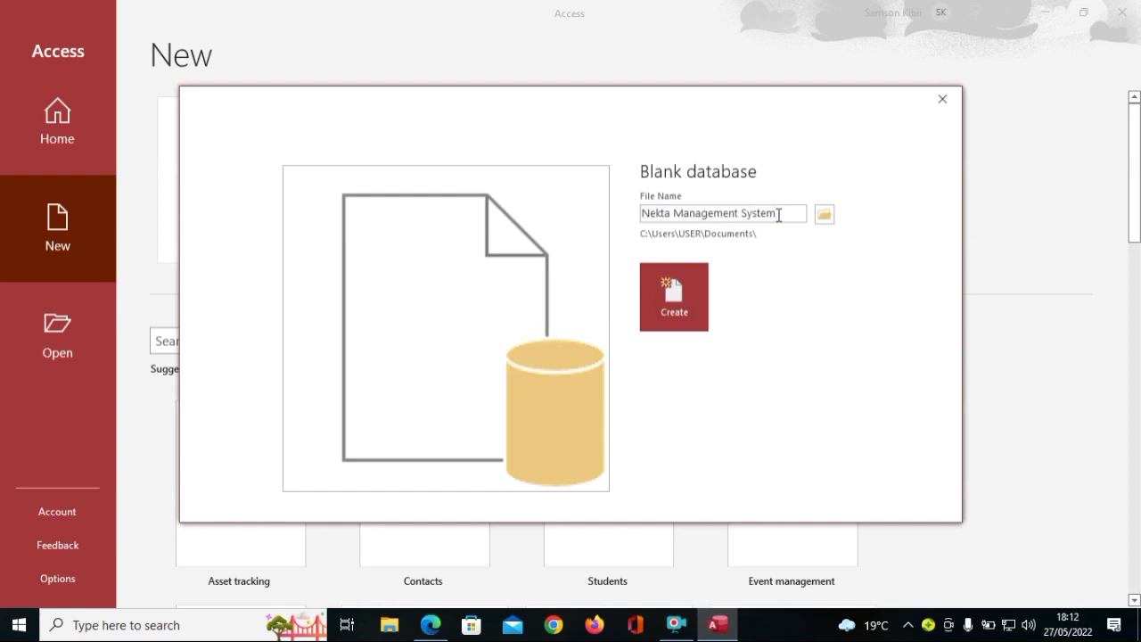
text(1)
click(653, 308)
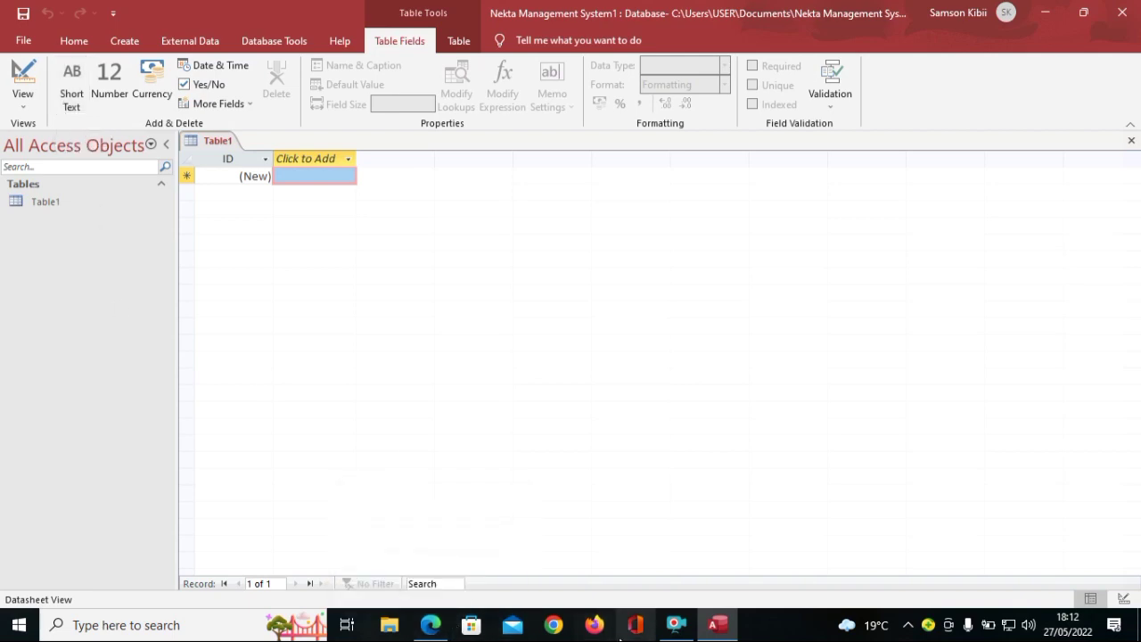
Step: Switch to the 451-3QP.pdf document in Edge and read the Nekta case description down to the list of database requirements
mouse_move(676, 624)
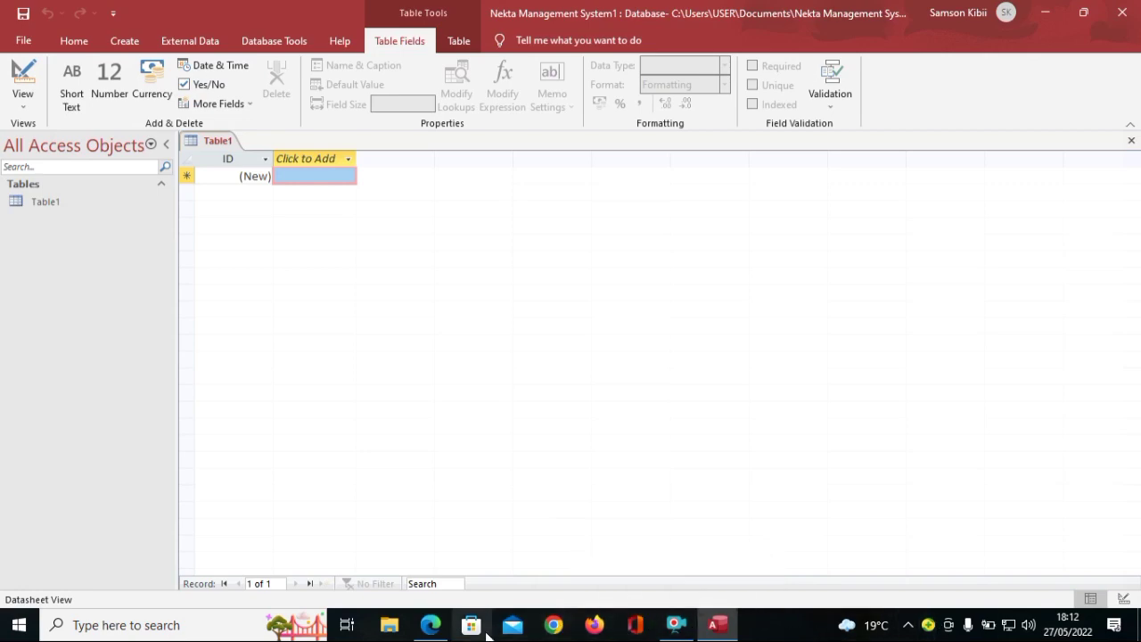
click(440, 629)
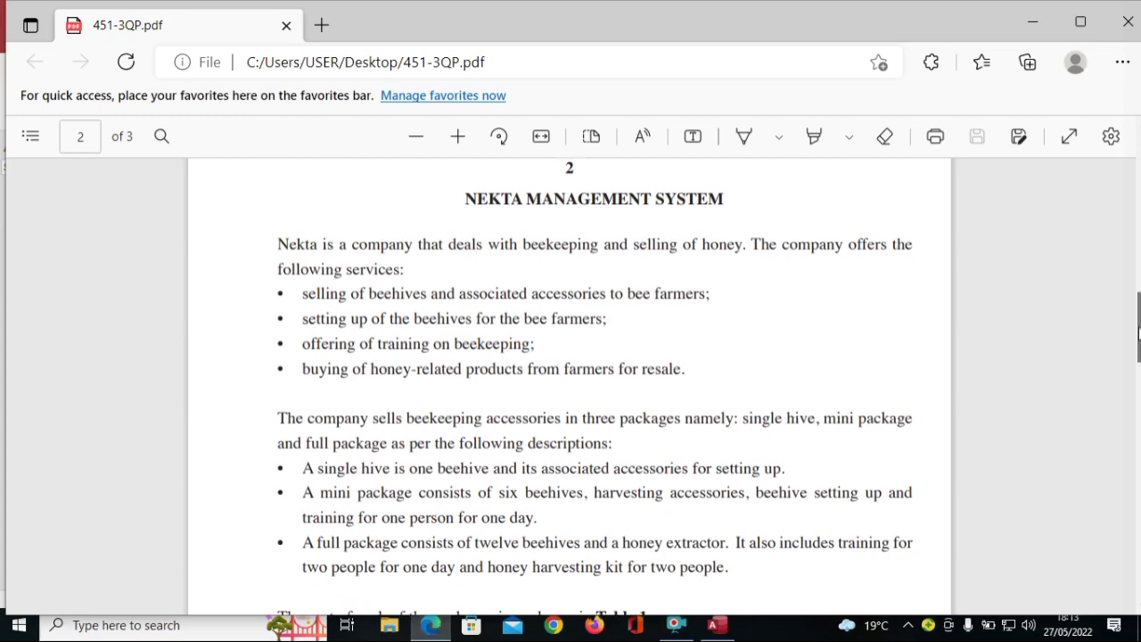
scroll(1139, 331, down, 1)
scroll(1138, 332, down, 6)
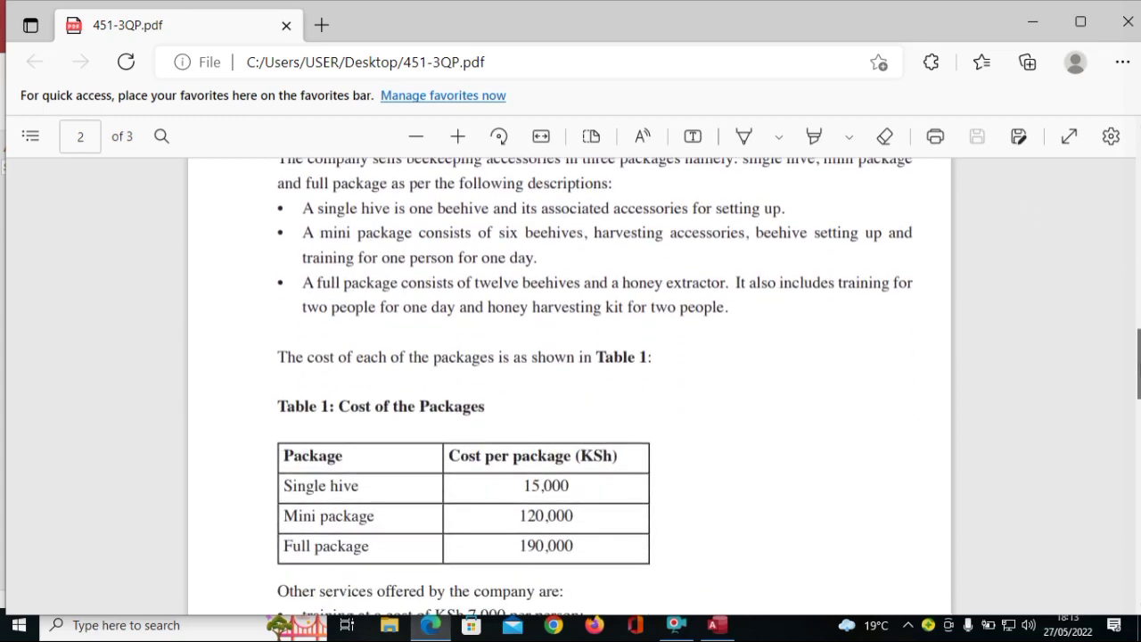
scroll(1138, 332, down, 5)
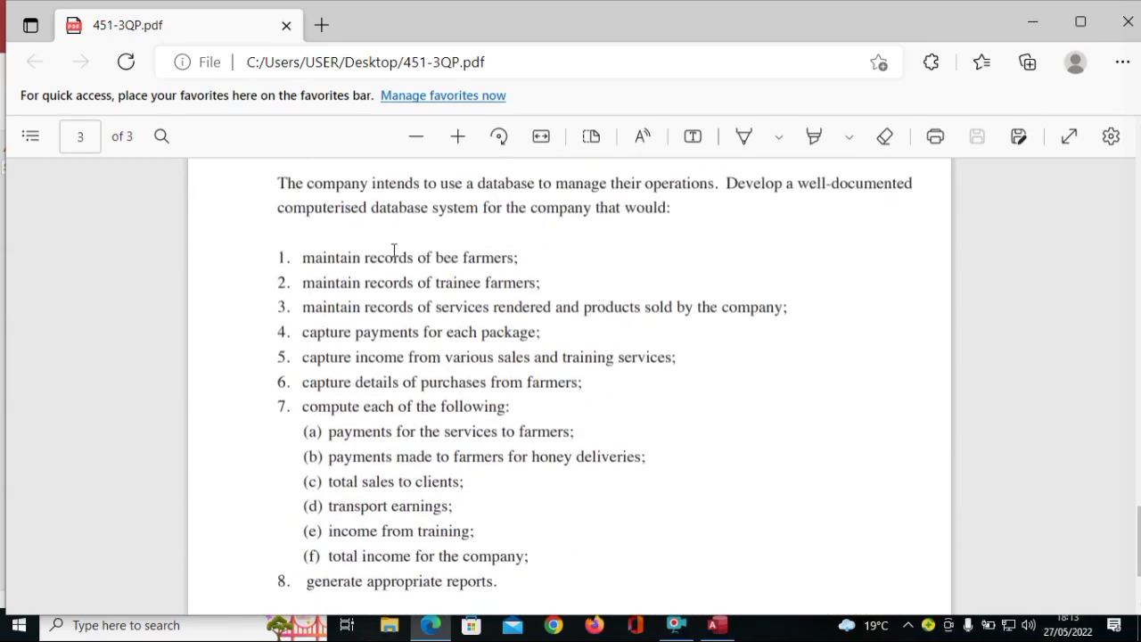
mouse_move(715, 625)
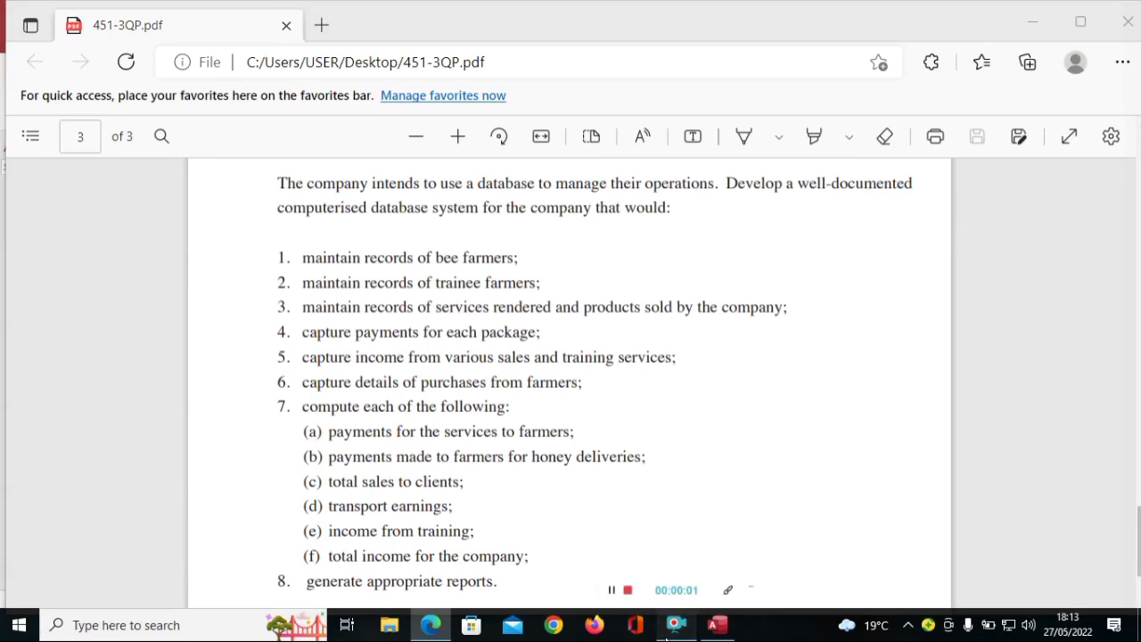
click(678, 579)
click(663, 449)
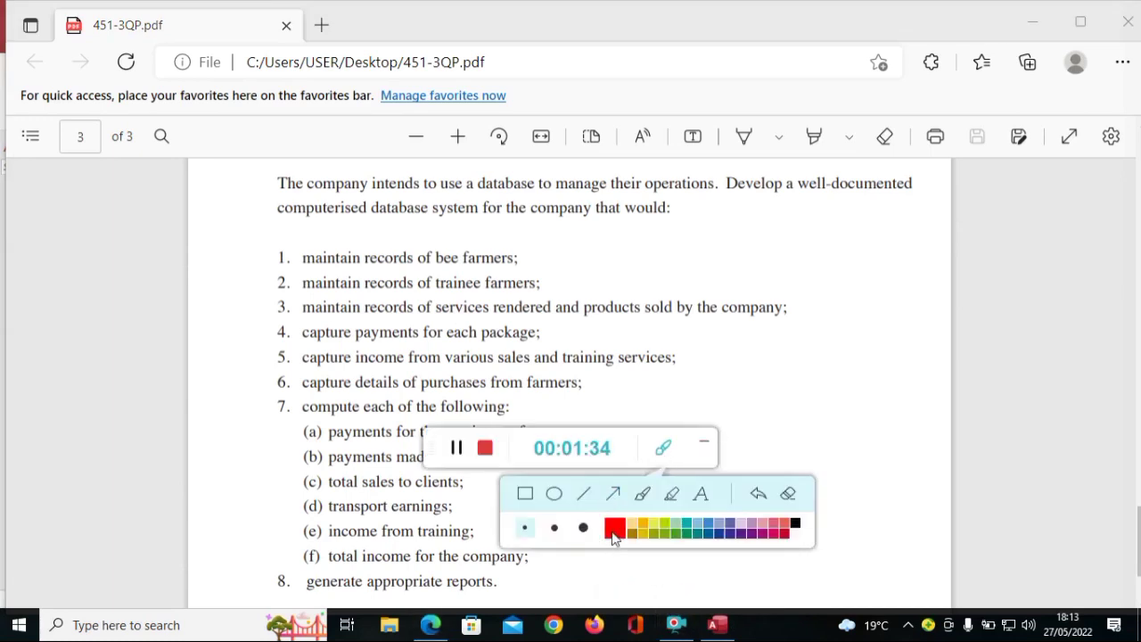
click(615, 528)
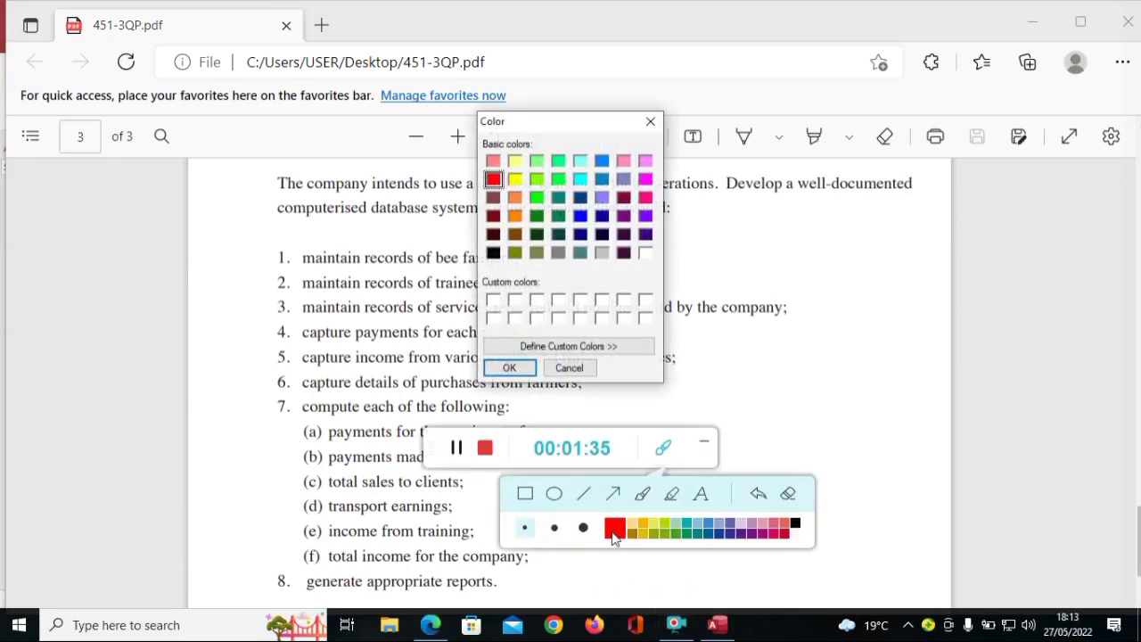
click(538, 162)
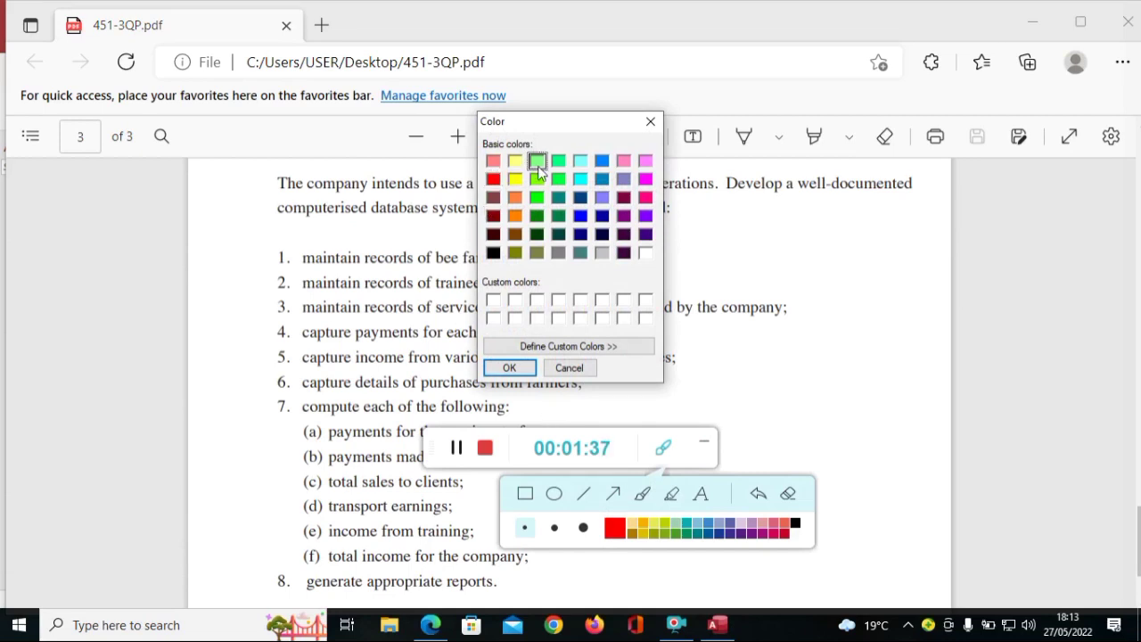
click(650, 121)
Step: Select the requirement "maintain records of bee farmers" in the PDF and switch back to Access
drag(302, 258, 527, 255)
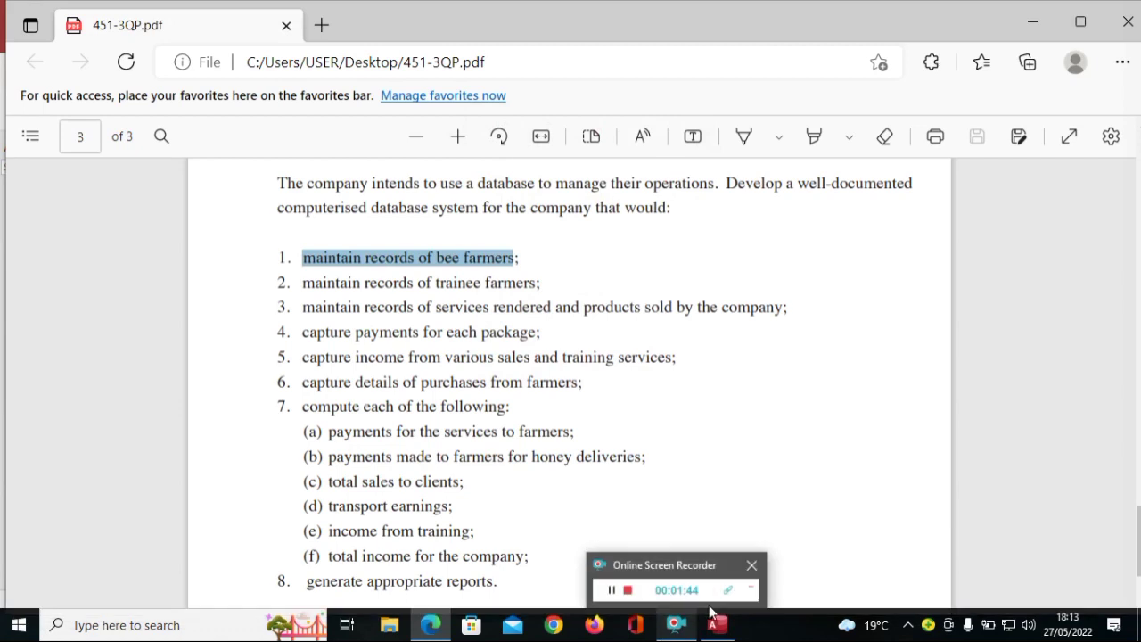
click(644, 510)
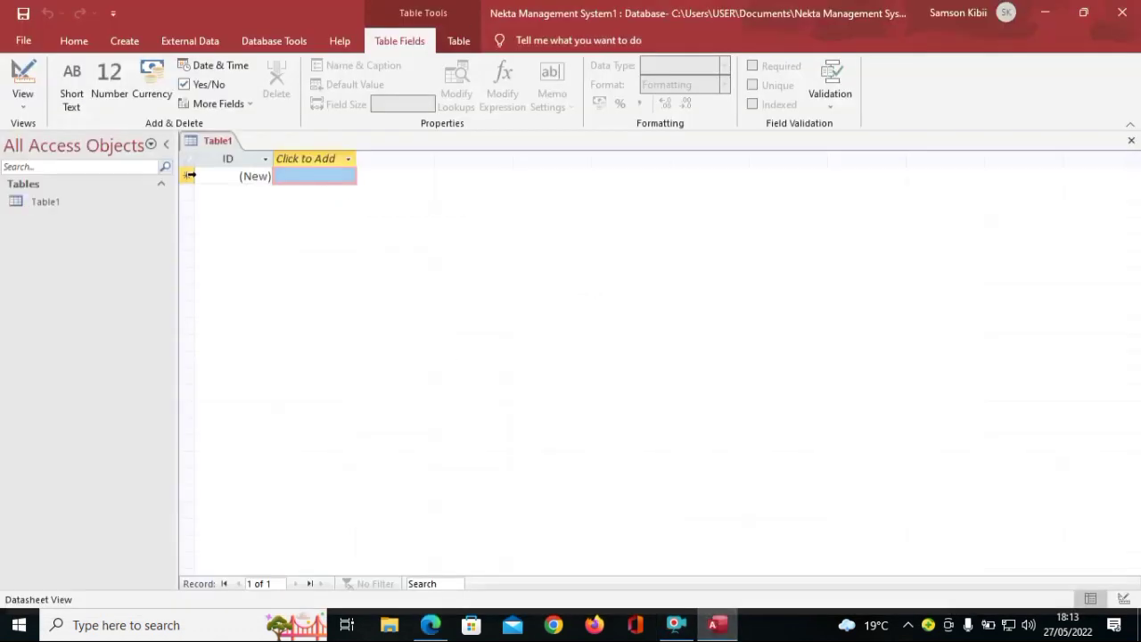
Step: Open the new table in Design view, saving it as Farmers Table
click(24, 85)
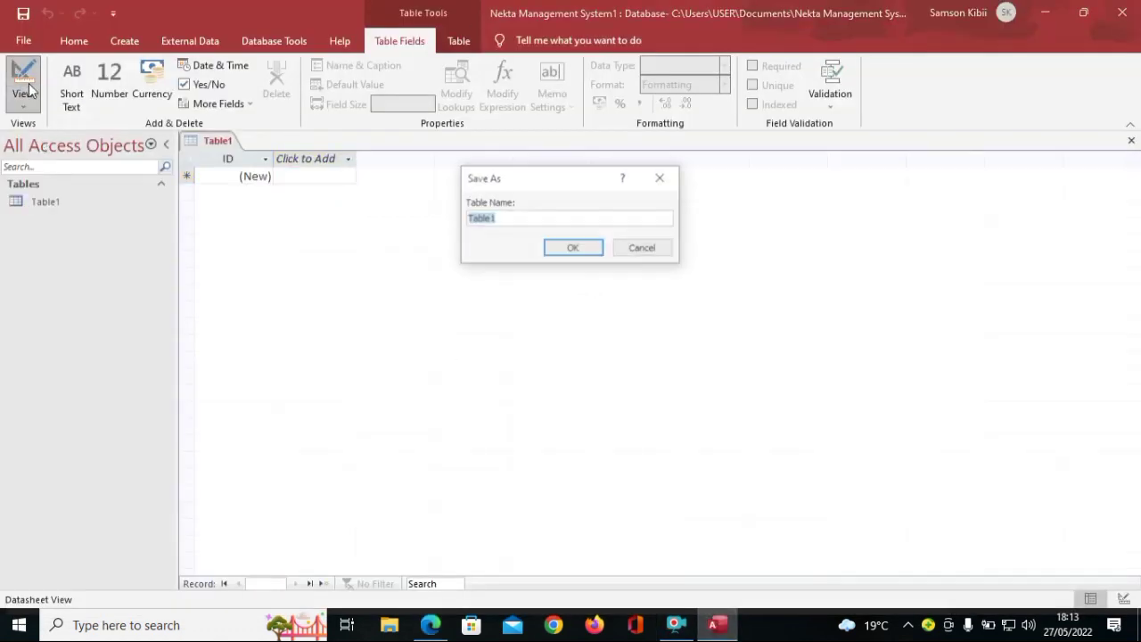
text(F)
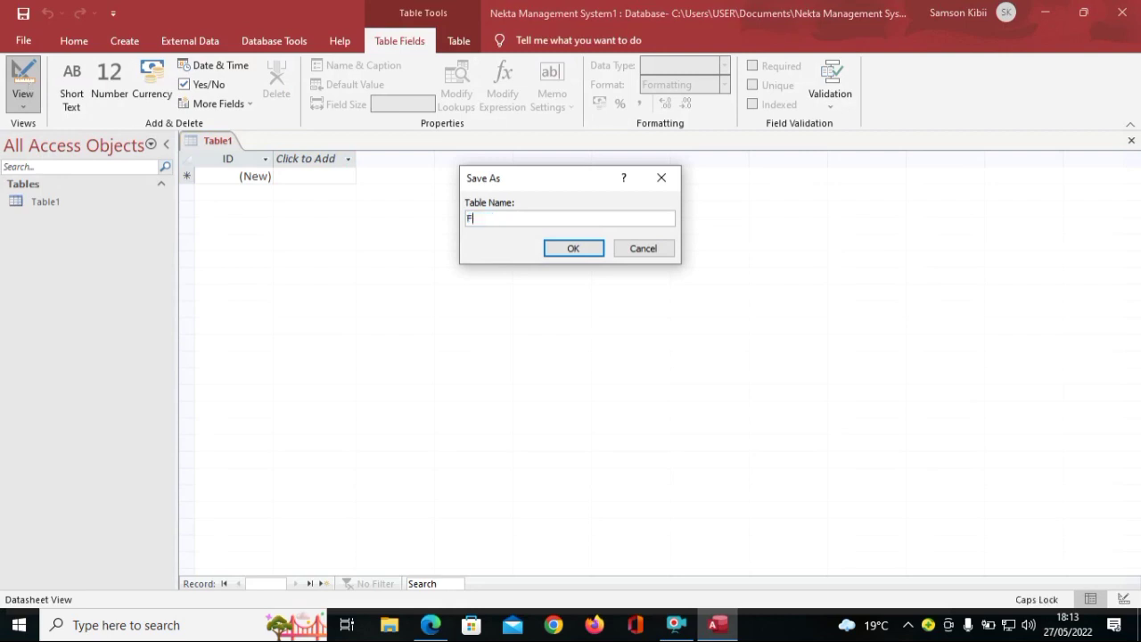
text(arn)
key(BackSpace)
text(mers Table)
click(574, 249)
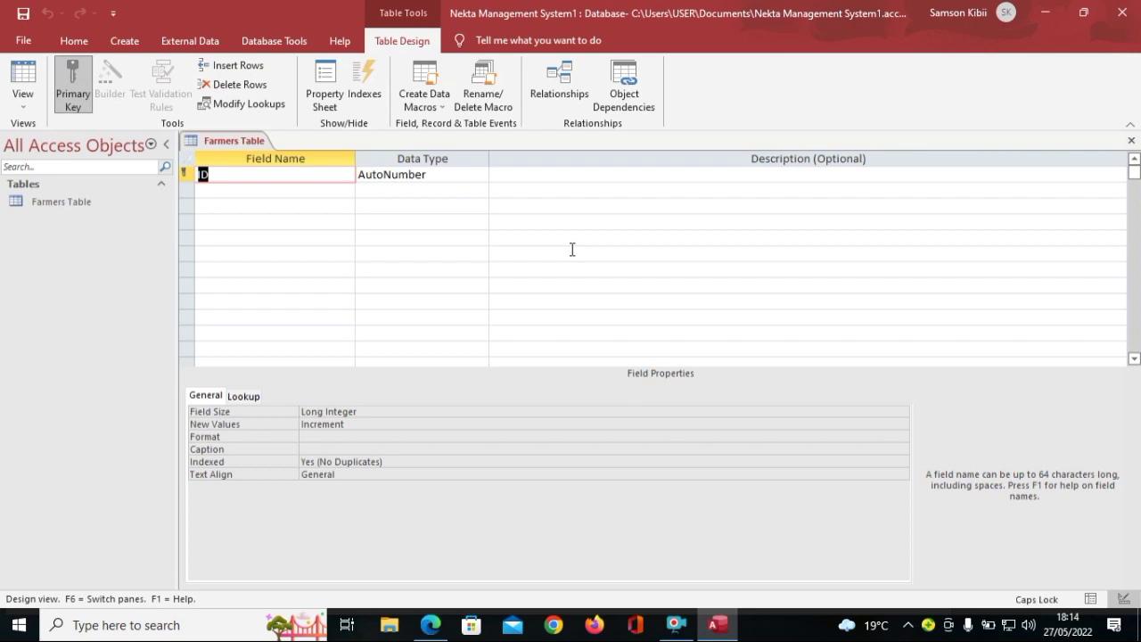
Step: Rename the primary key field of Farmers Table to Farmer ID
text(Farmer)
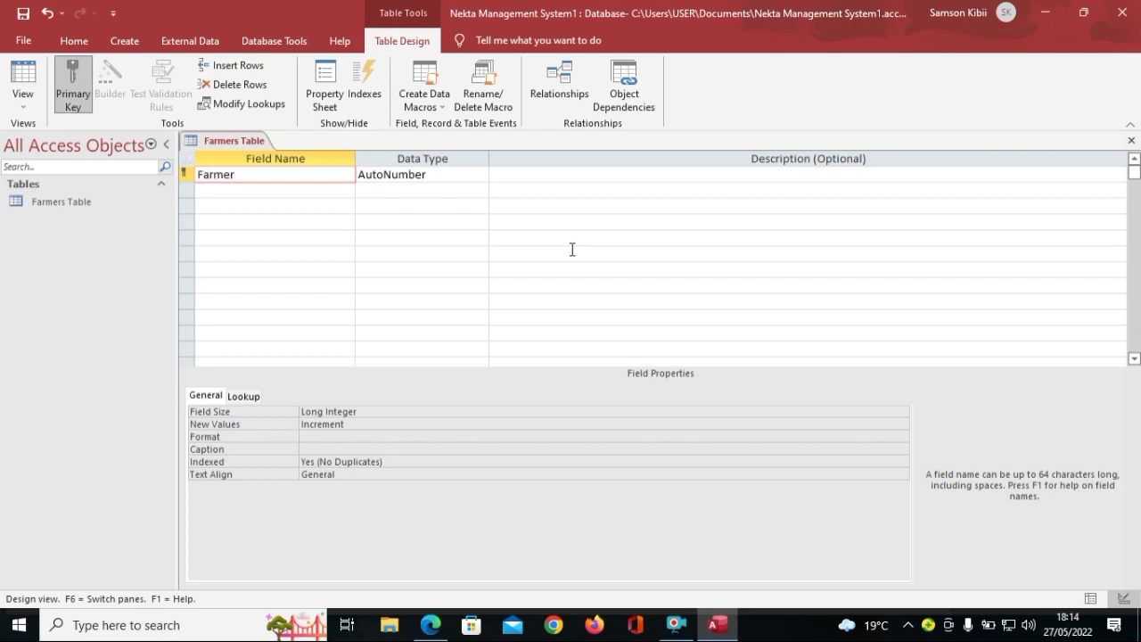
key(Caps_Lock)
text(ID)
key(Down)
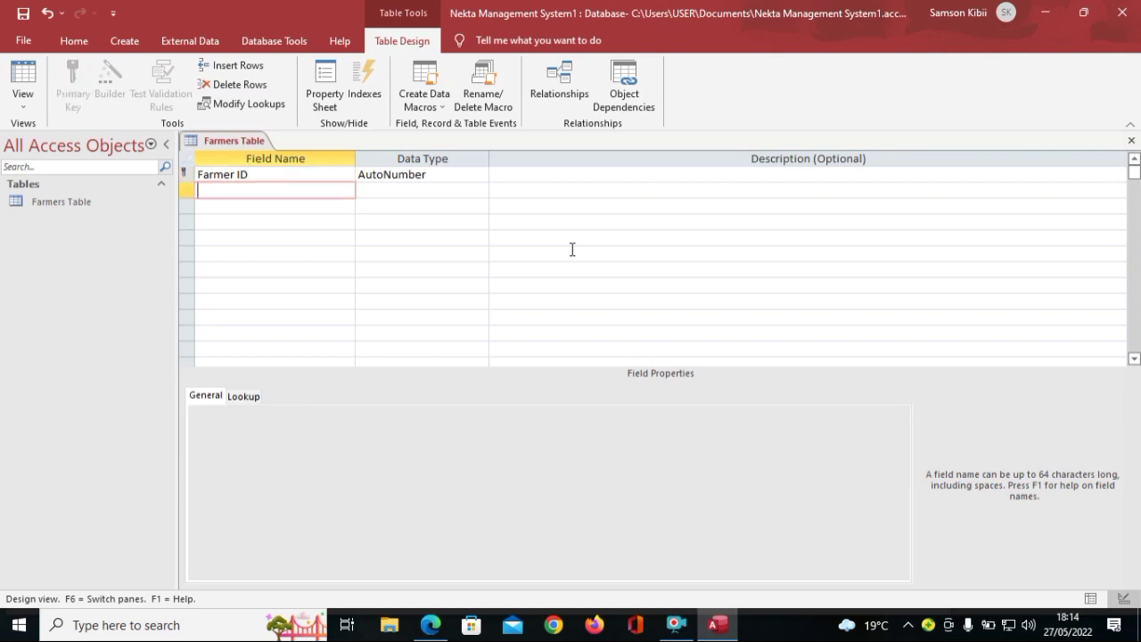
Step: Add a field named Farmer Name below Farmer ID, keeping the default data type
text(F)
key(Caps_Lock)
text(armer)
key(Caps_Lock)
text(N)
key(Caps_Lock)
text(ame)
key(Down)
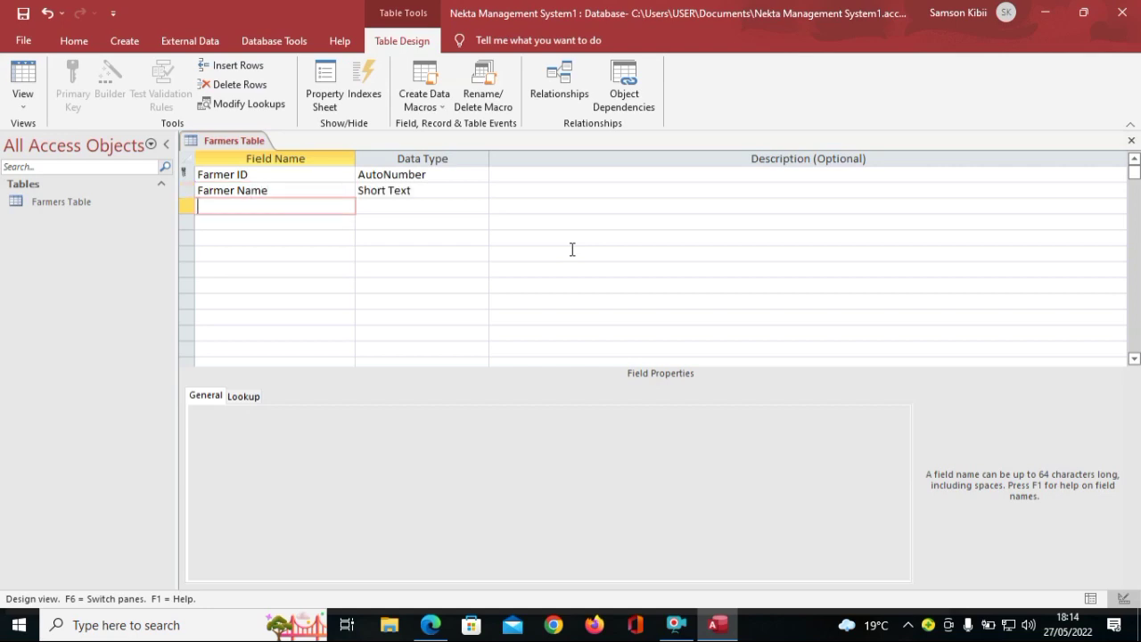
Step: Add the fields Phone Number and Location below Farmer Name with the default data type
text(Phone Number)
key(Down)
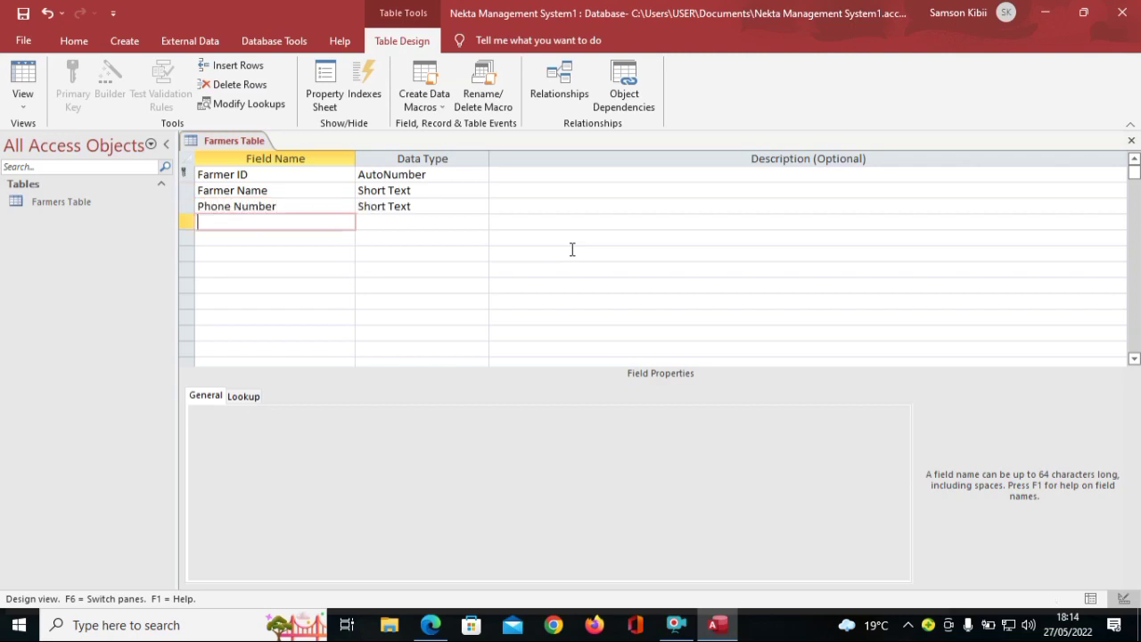
text(Location)
key(Down)
Step: Add a field named Gender below Location, keeping the default data type
key(Caps_Lock)
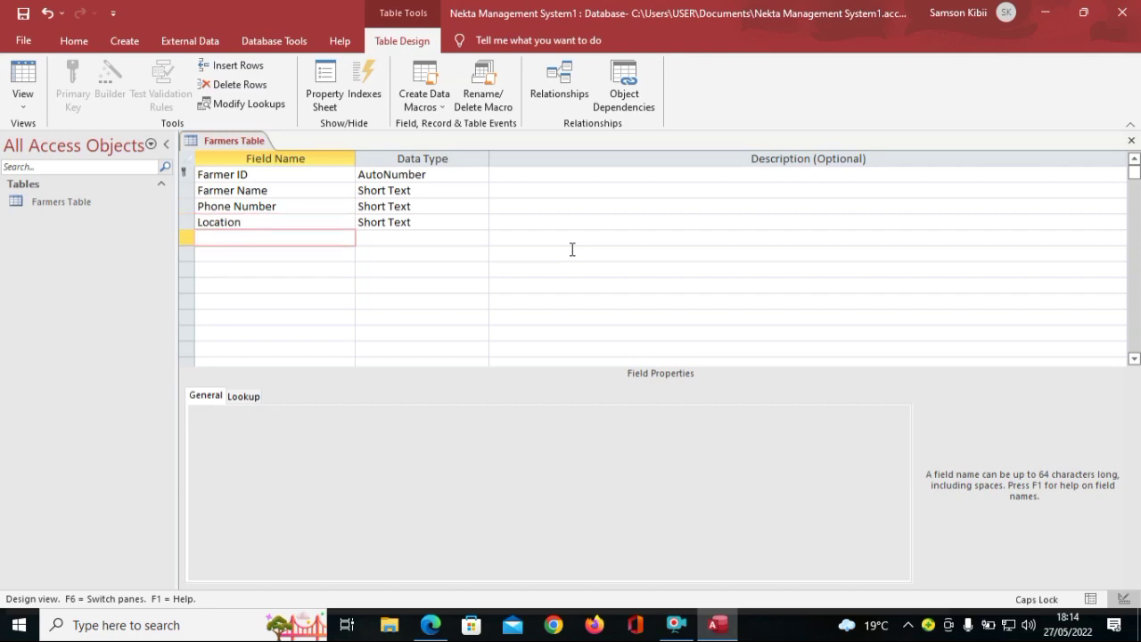
text(G)
key(Caps_Lock)
text(ender)
key(Down)
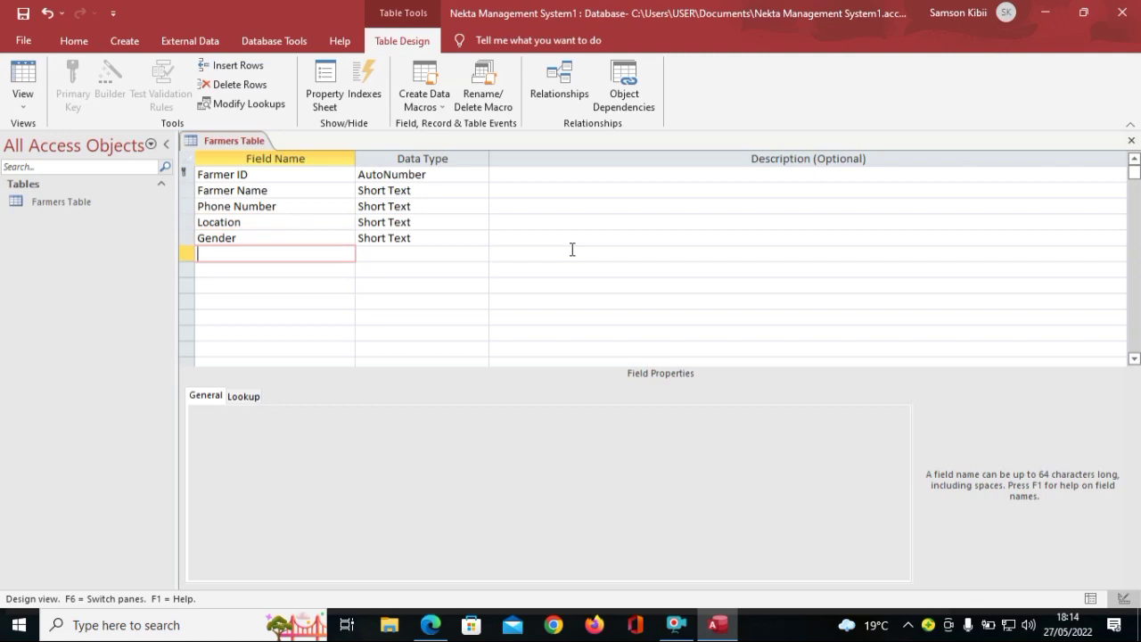
Step: Enter Date Of Registration as the next field name below Gender
key(Caps_Lock)
text(D)
key(Caps_Lock)
text(ate)
key(Caps_Lock)
text(O)
key(Caps_Lock)
text(f)
key(Caps_Lock)
text(R)
key(Caps_Lock)
text(ei)
key(BackSpace)
text(gir)
key(BackSpace)
text(stration)
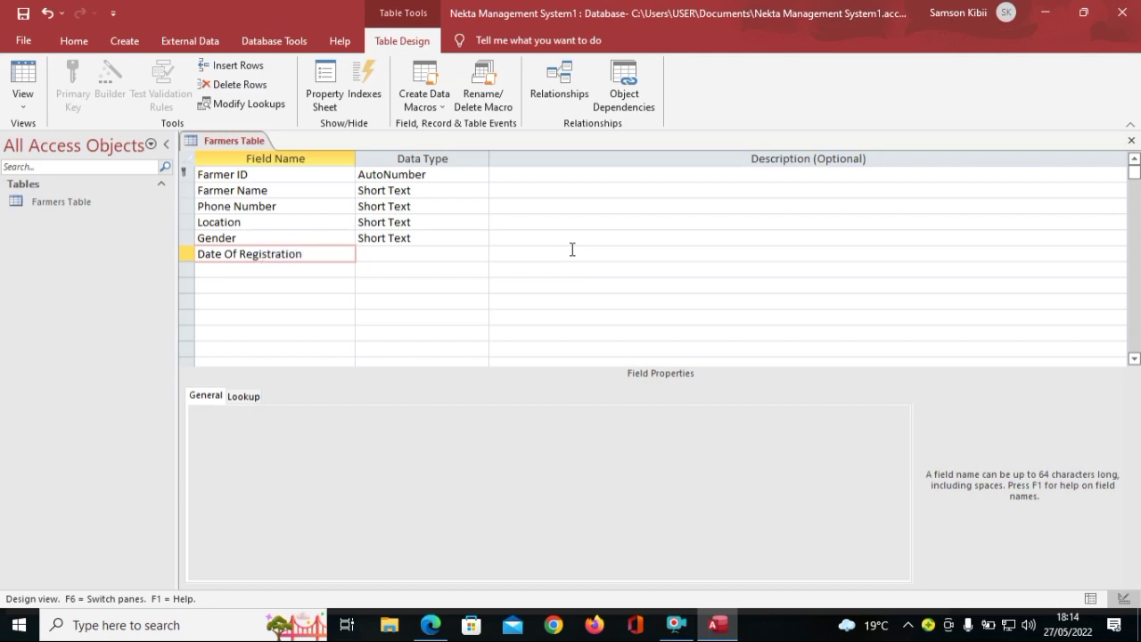
Step: Give Date Of Registration the default data type and set the Phone Number field's data type to Number
click(450, 254)
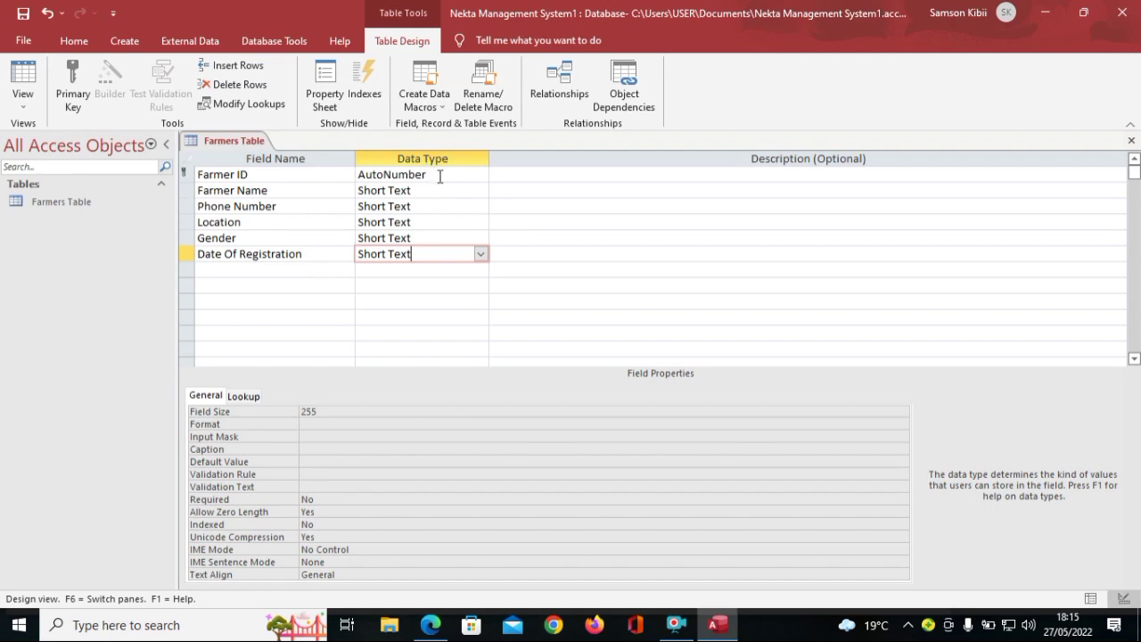
click(424, 206)
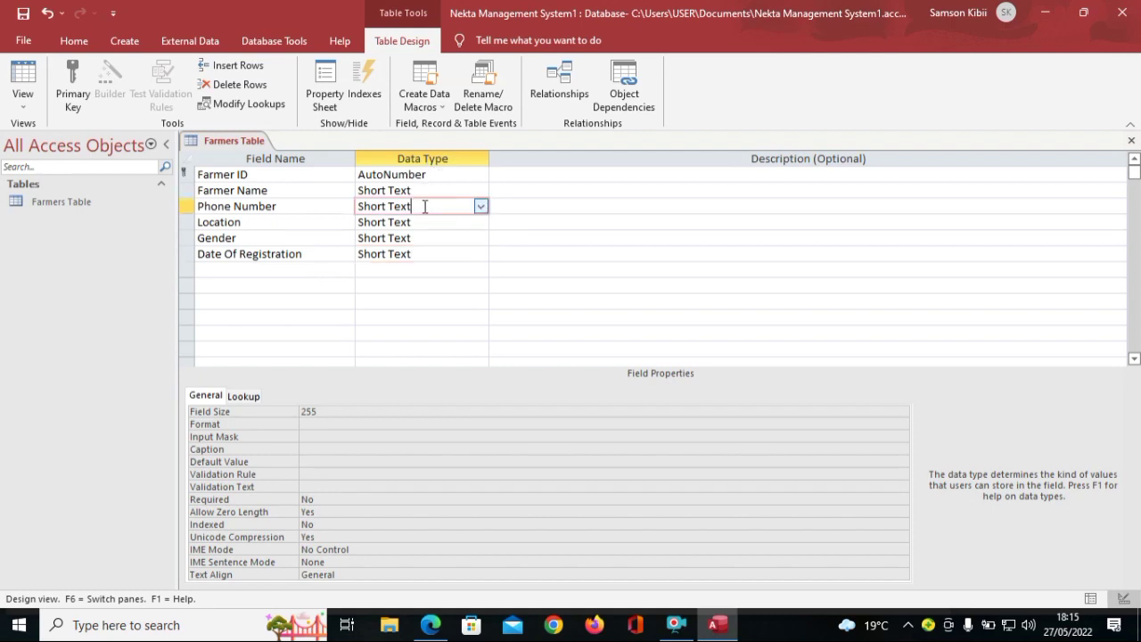
click(481, 206)
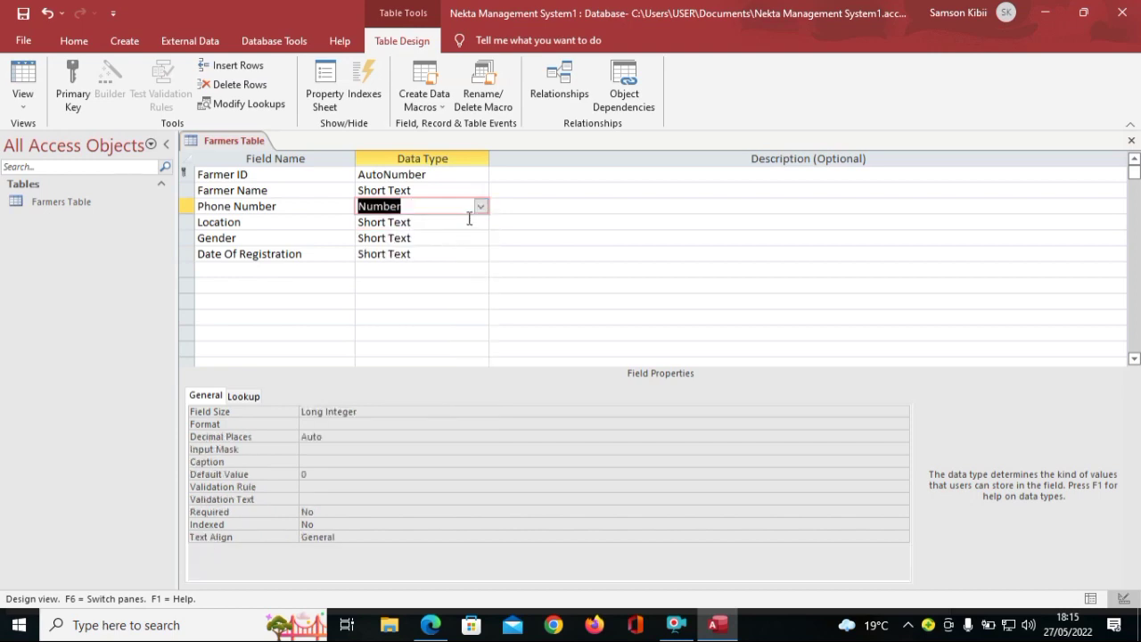
Step: Start a lookup for the Gender field of Farmers Table that uses self-entered values
click(440, 240)
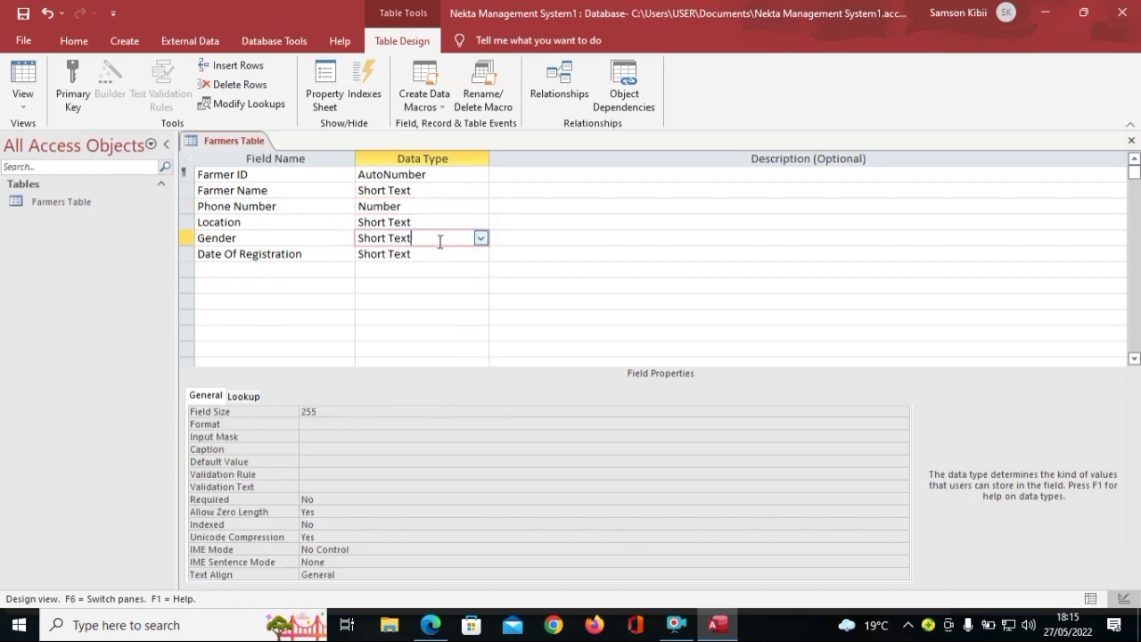
click(480, 239)
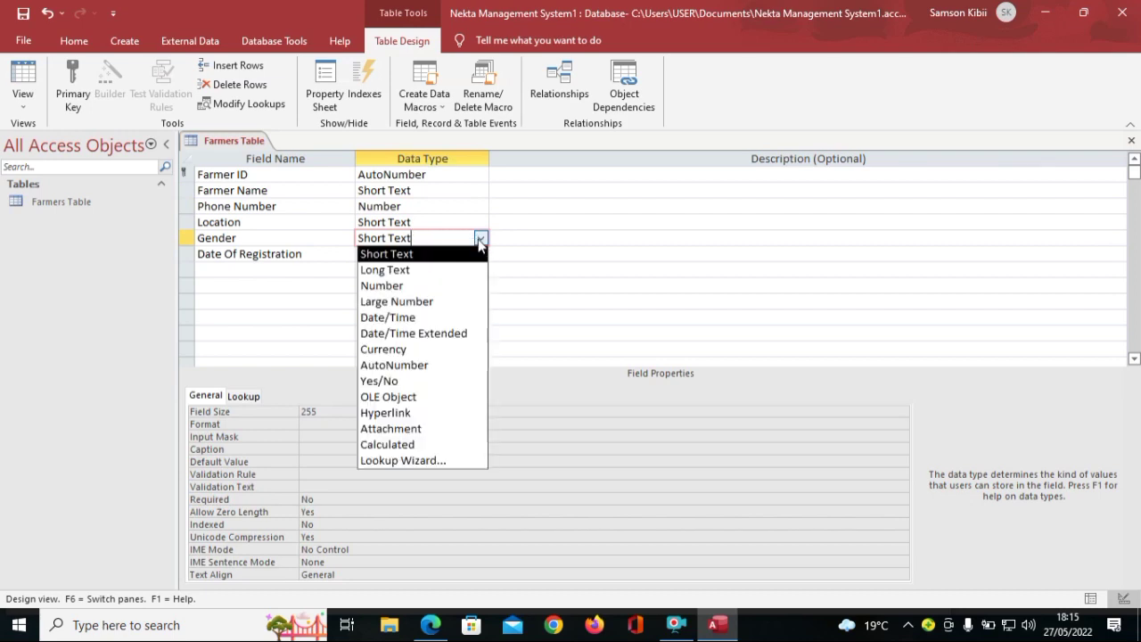
click(380, 459)
click(554, 227)
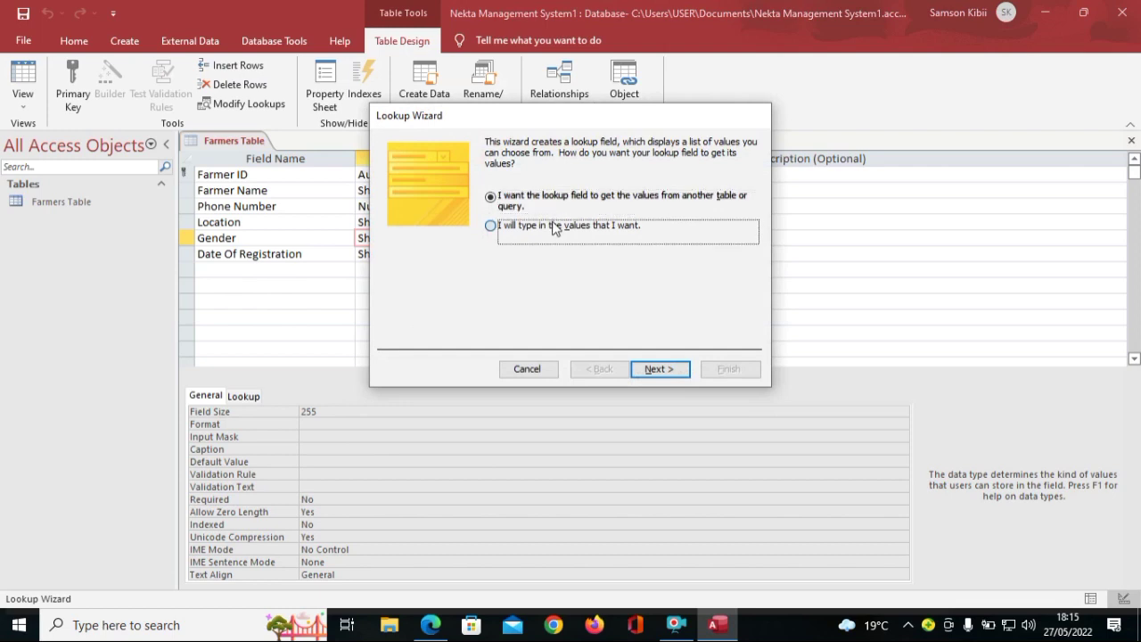
click(661, 369)
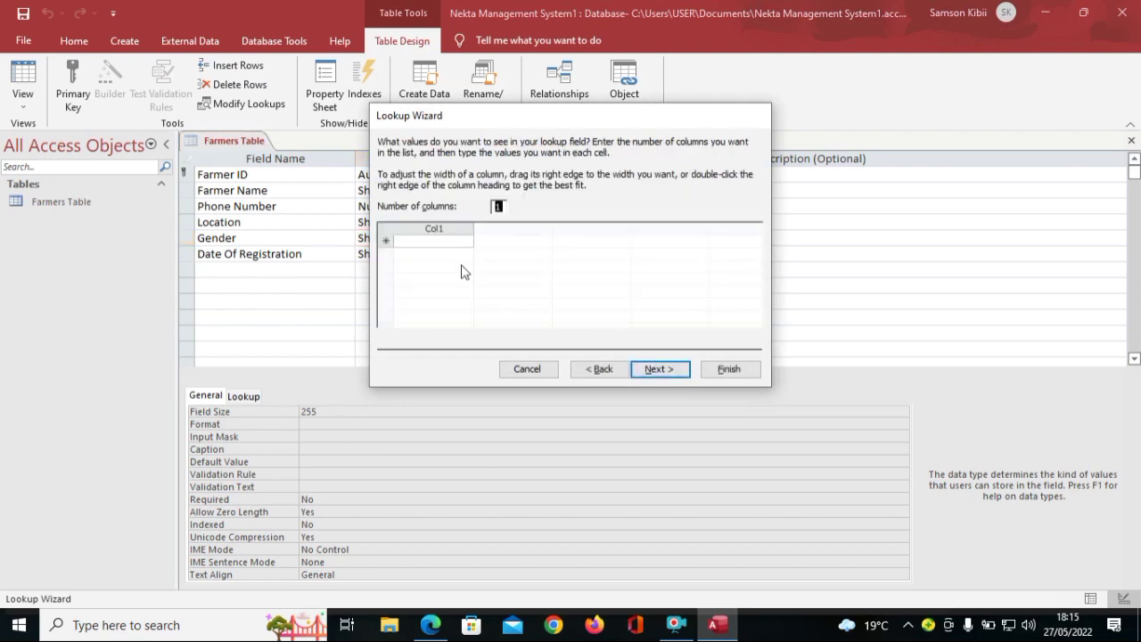
Step: Enter Male and Female as the Gender lookup values and finish the wizard, keeping the Gender label
click(420, 241)
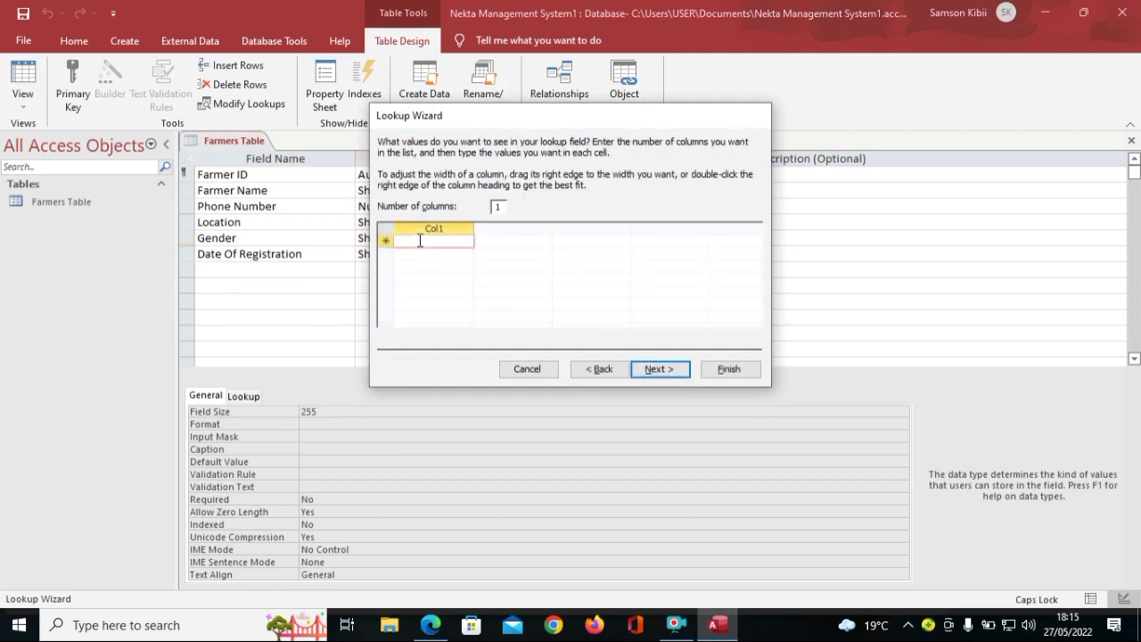
text(Male)
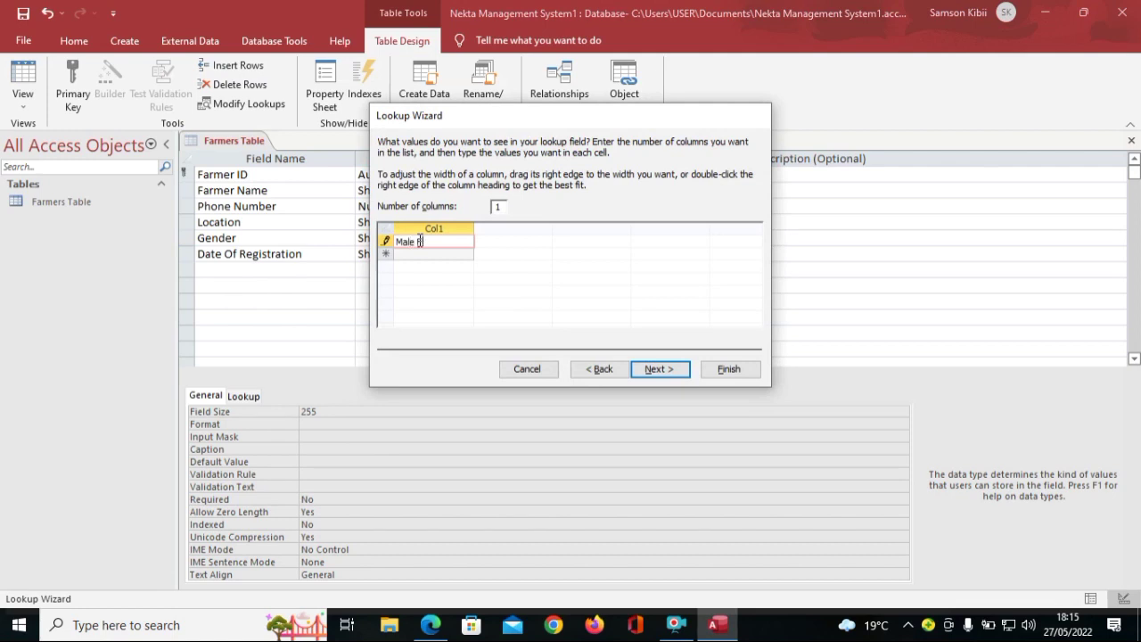
key(Return)
key(Caps_Lock)
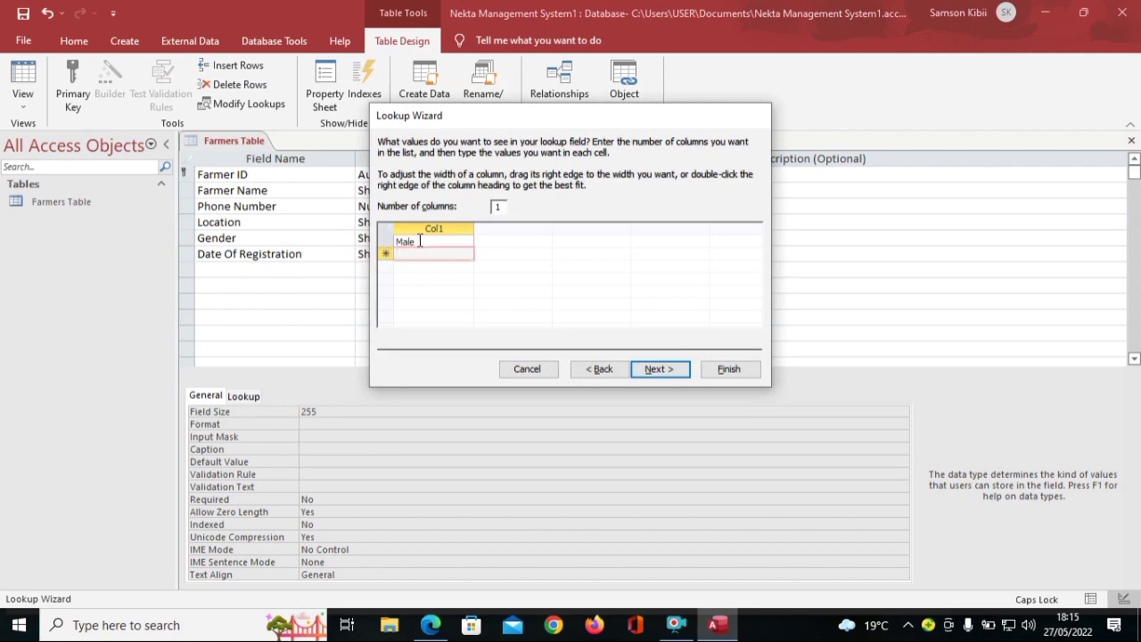
text(F)
key(Caps_Lock)
text(emale)
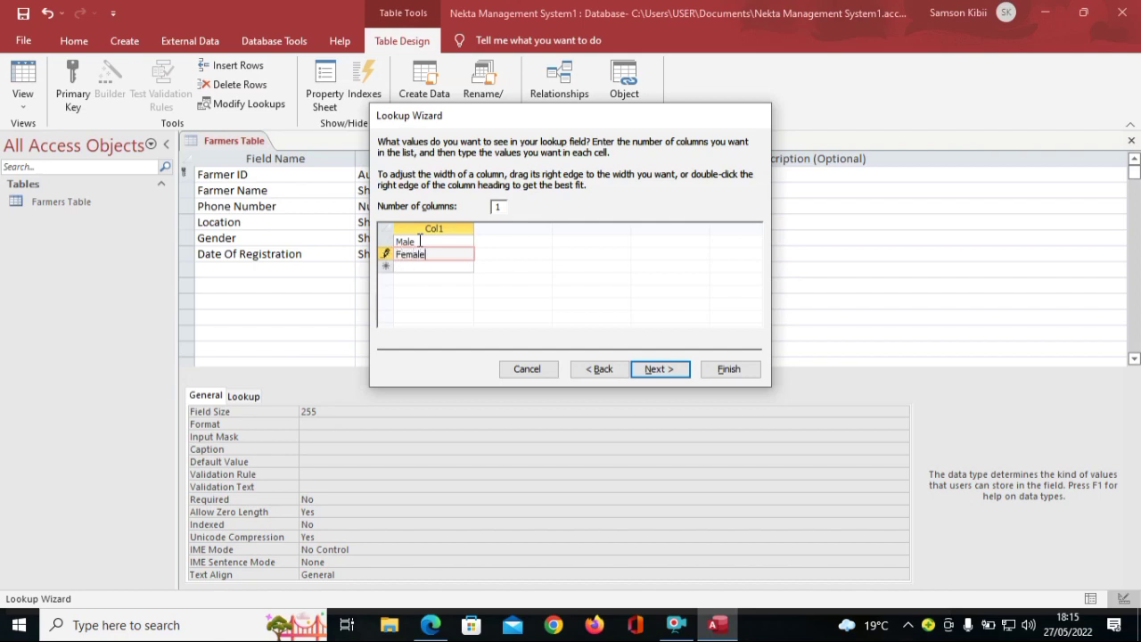
click(667, 370)
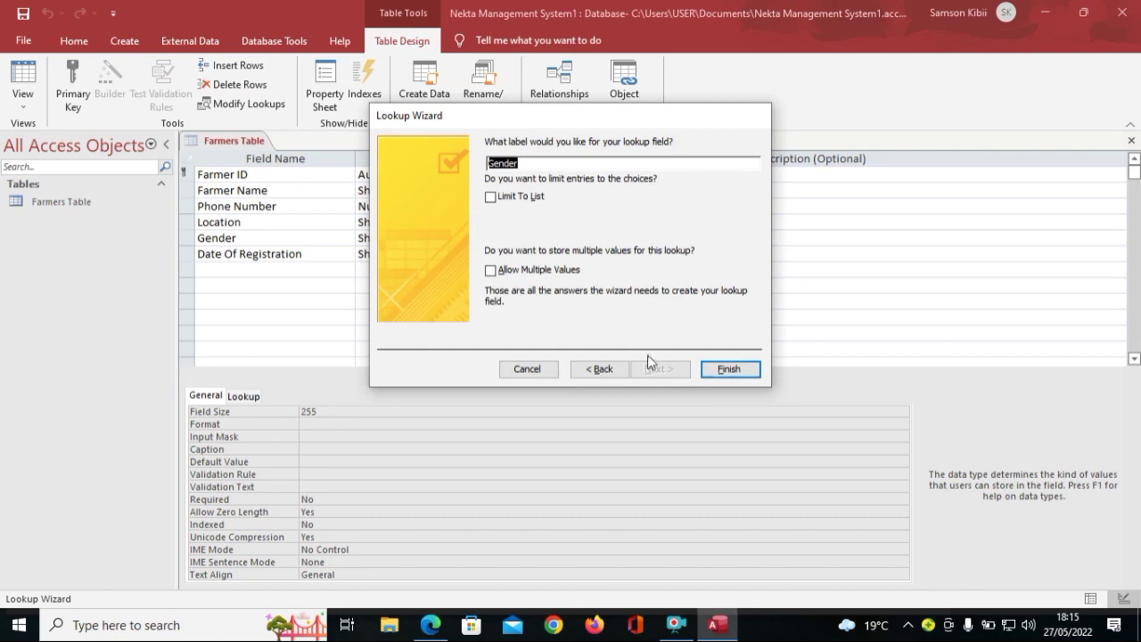
click(729, 369)
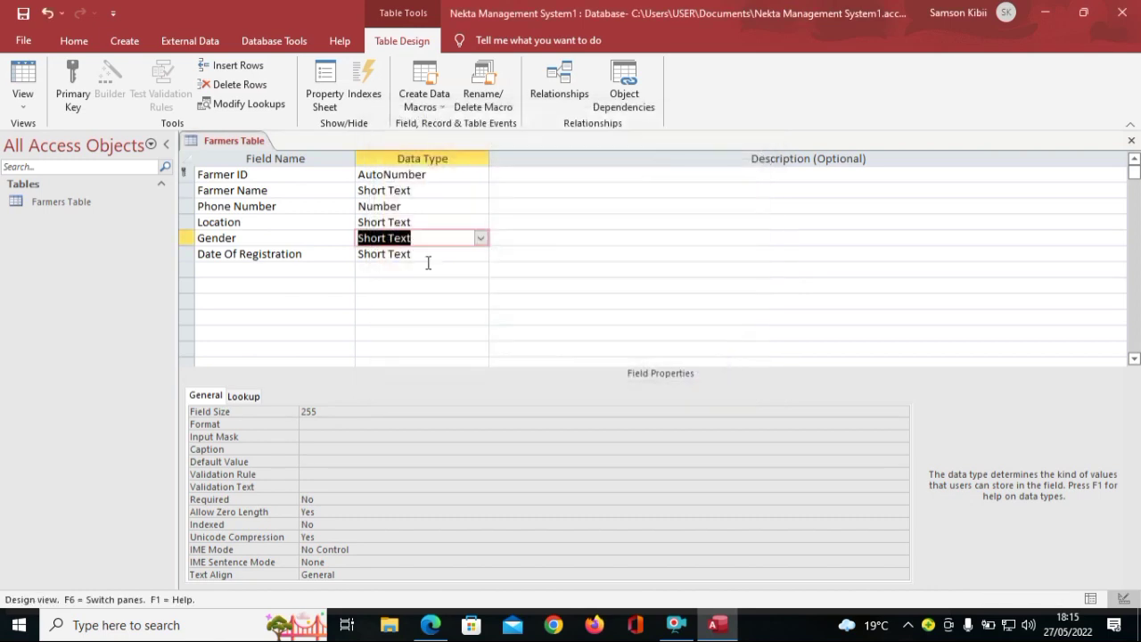
Step: Set the Date Of Registration field's data type to Date/Time and save Farmers Table
click(424, 255)
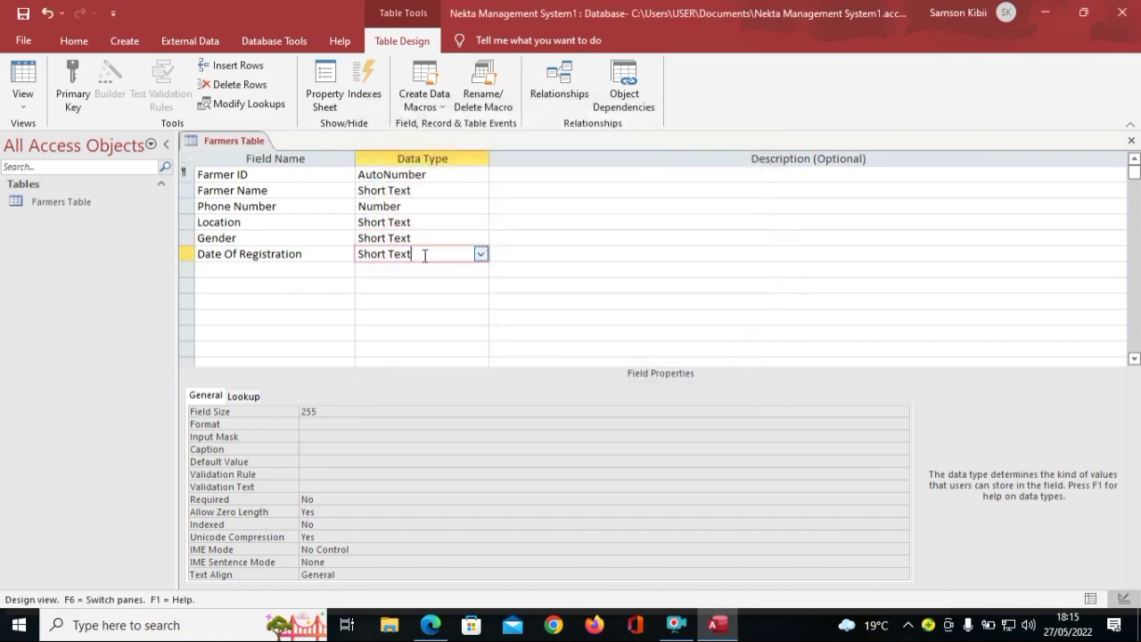
click(481, 254)
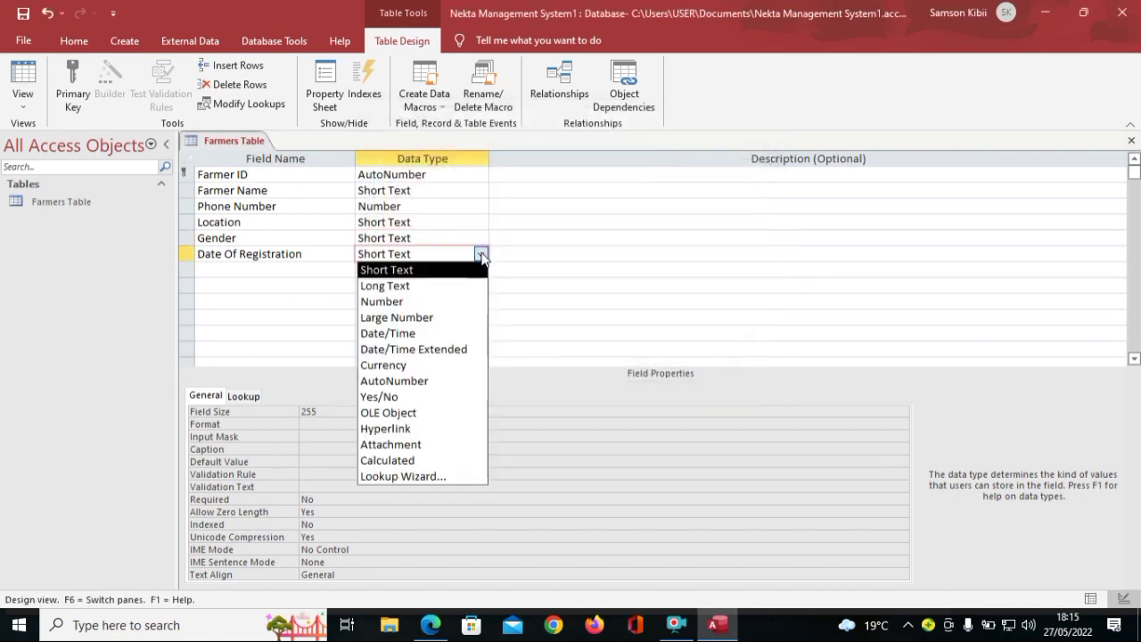
click(466, 333)
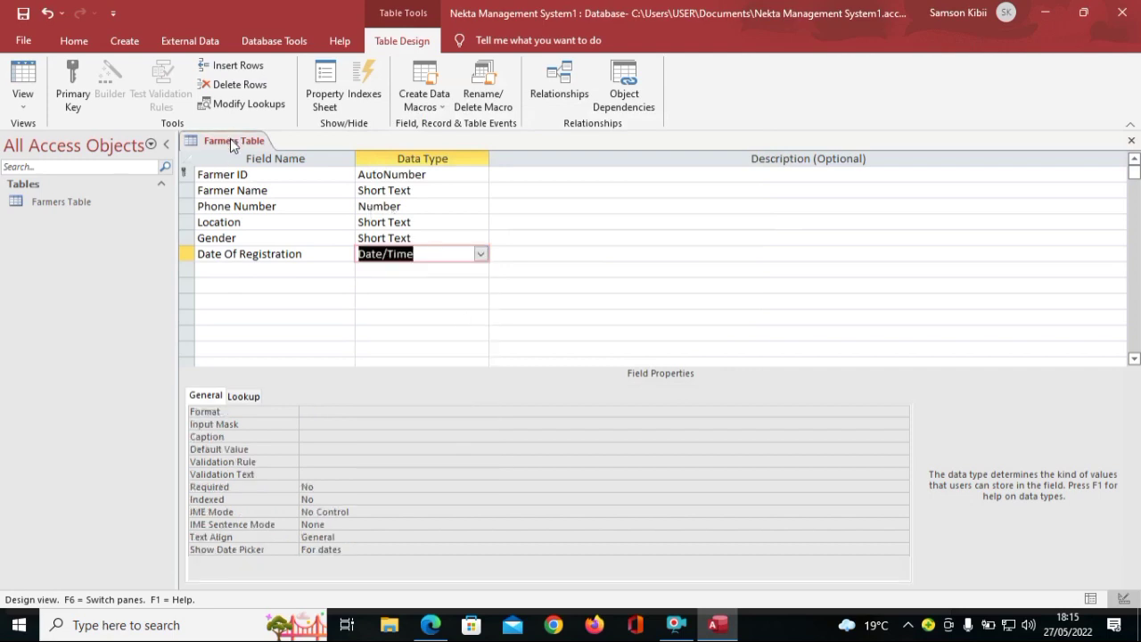
key(ctrl+s)
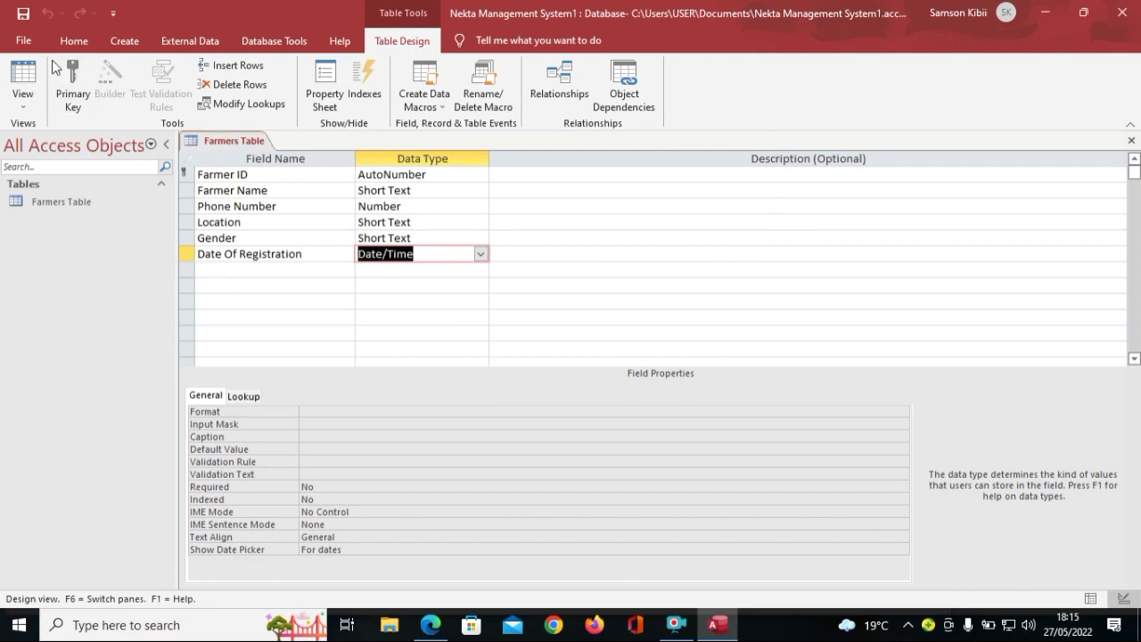
Step: Create a new table and request its Design view
click(124, 42)
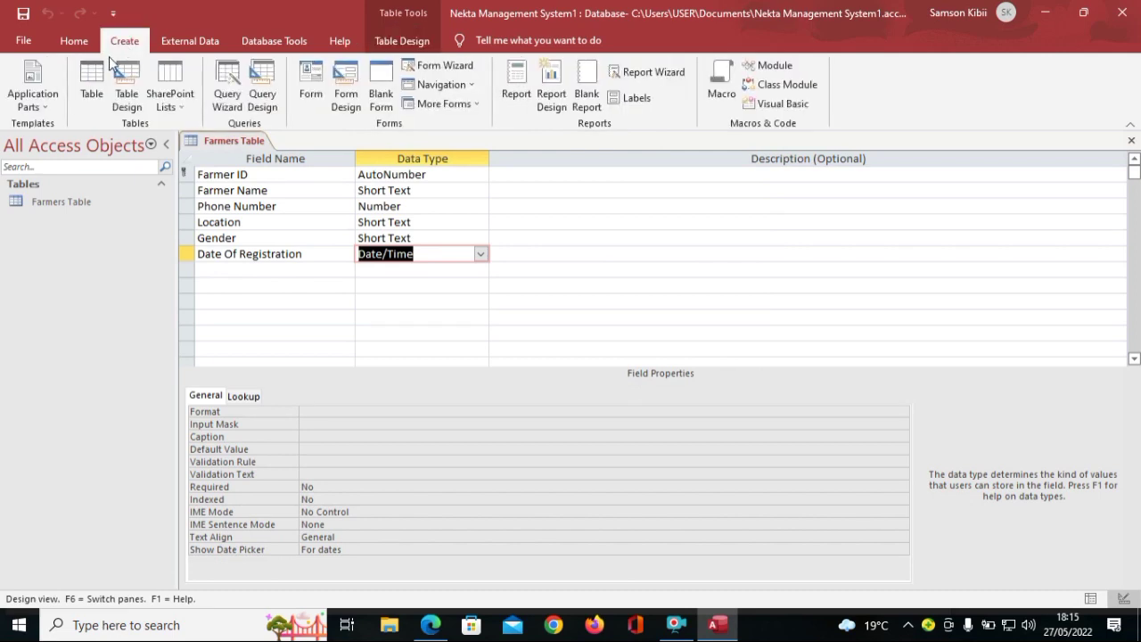
click(93, 72)
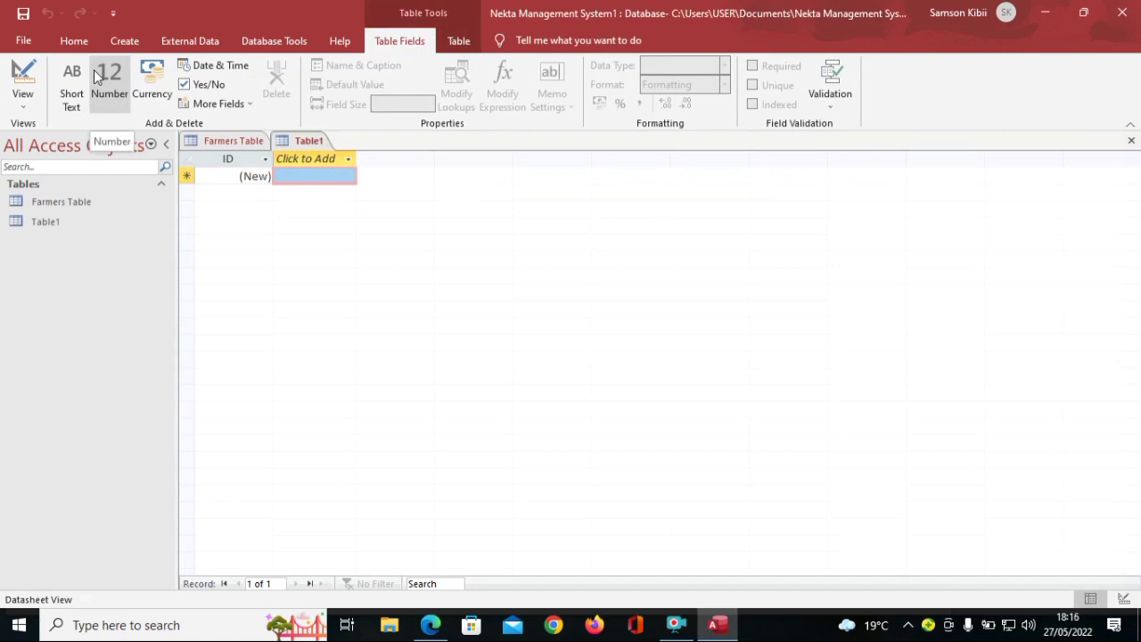
click(33, 78)
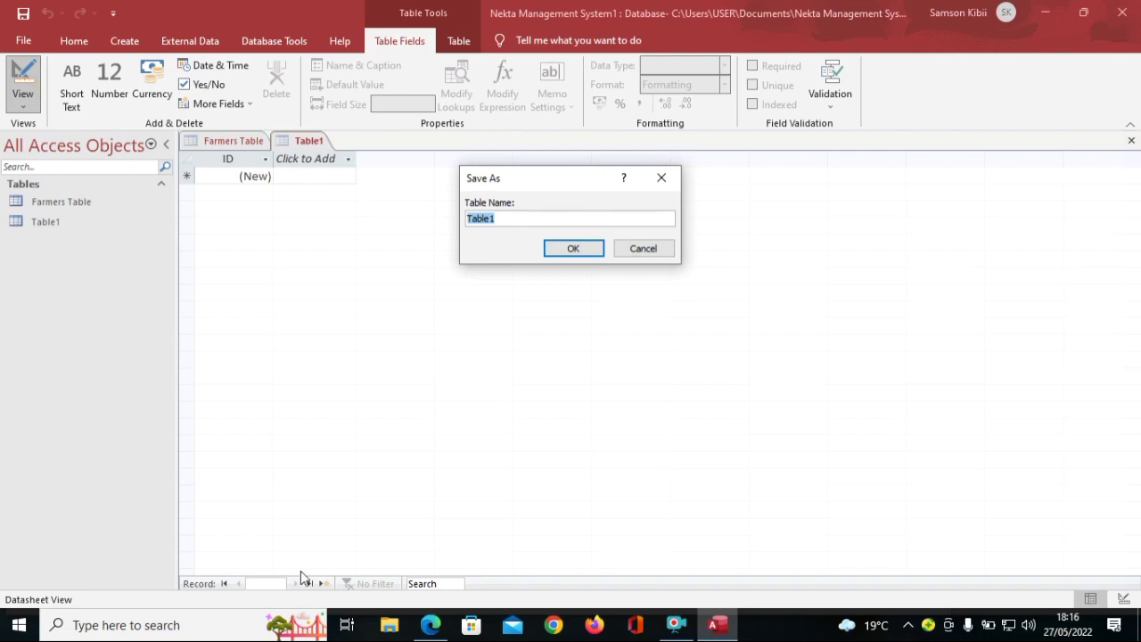
Step: Switch to the exam paper PDF in Edge, check the requirement on payments for each package, and return to Access
click(429, 627)
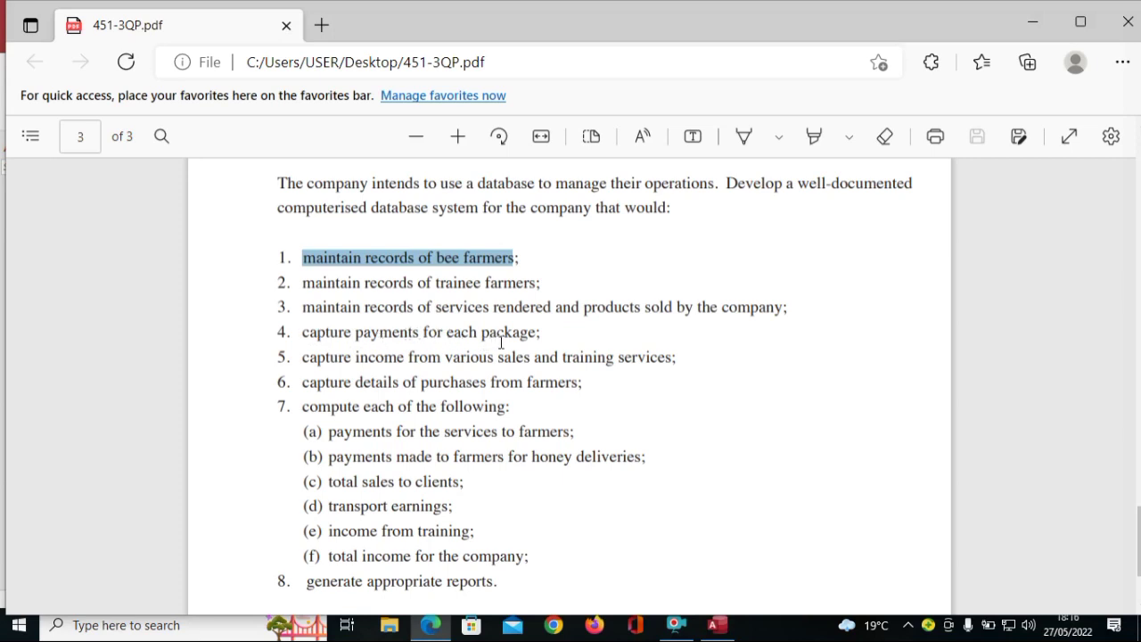
drag(303, 332, 541, 335)
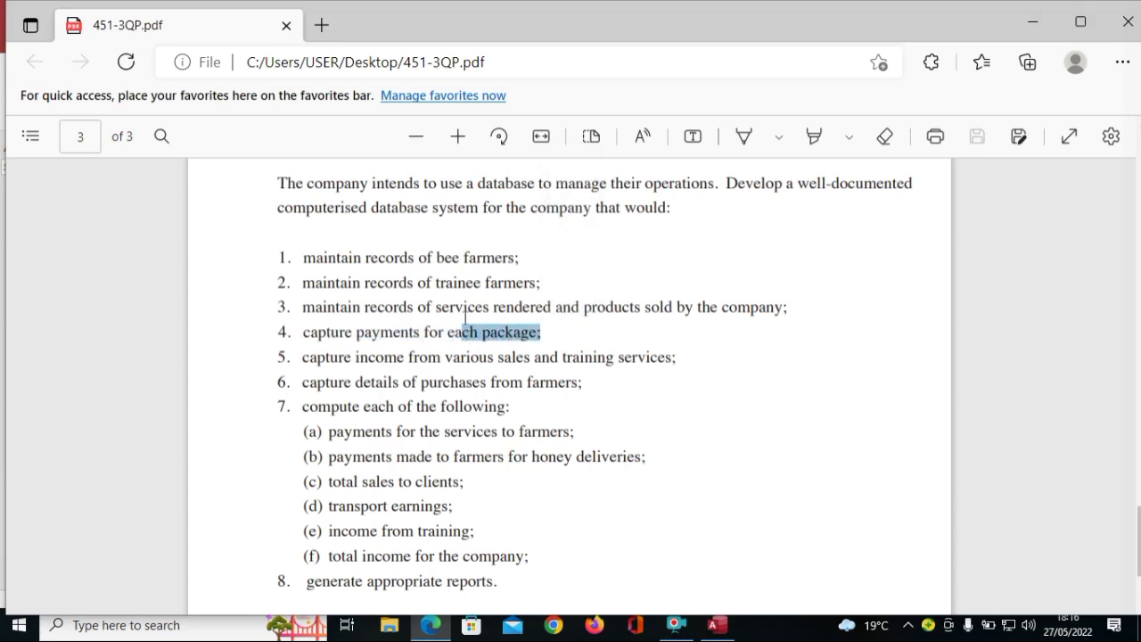
click(713, 624)
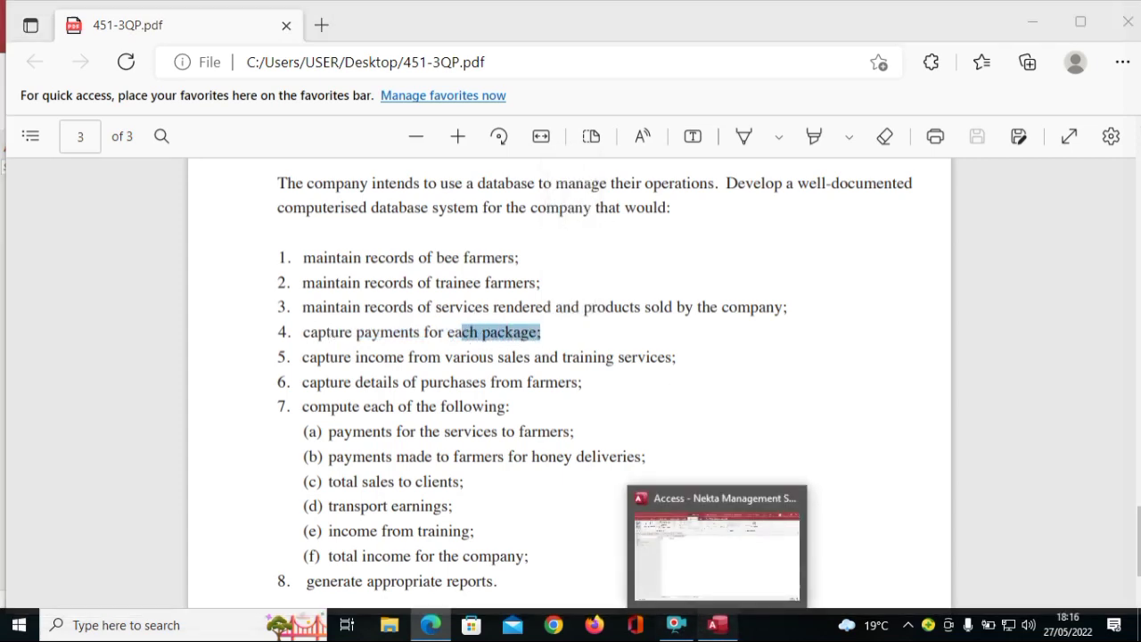
Step: Save the new table under the name Package Payment
text(Pa)
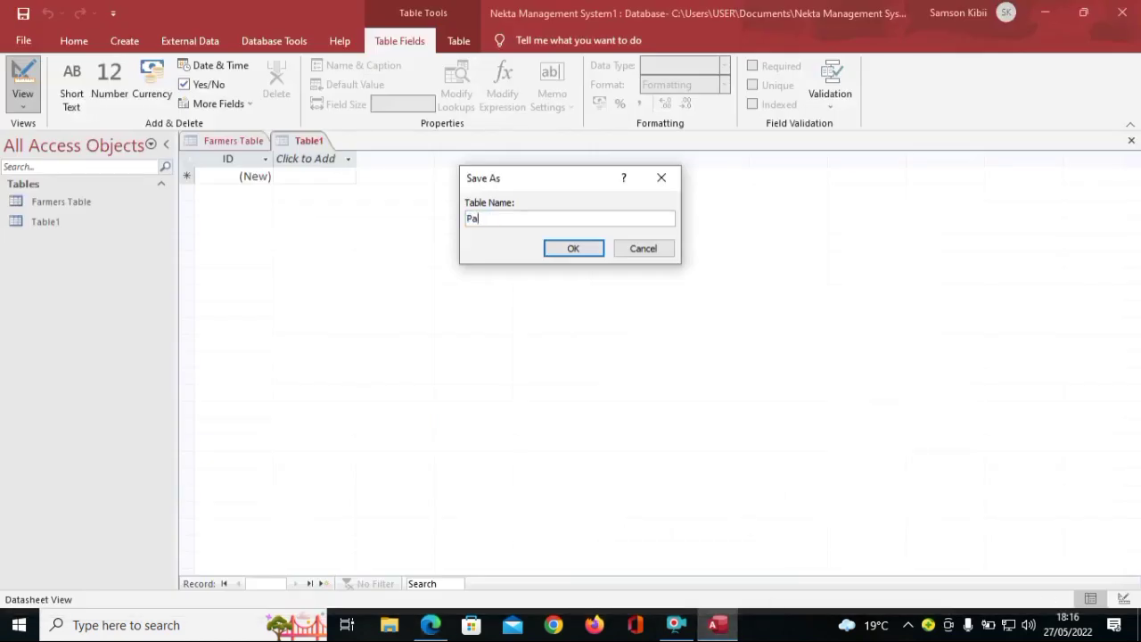
text(ckage)
key(Caps_Lock)
text(P)
key(Caps_Lock)
text(ayment)
key(Return)
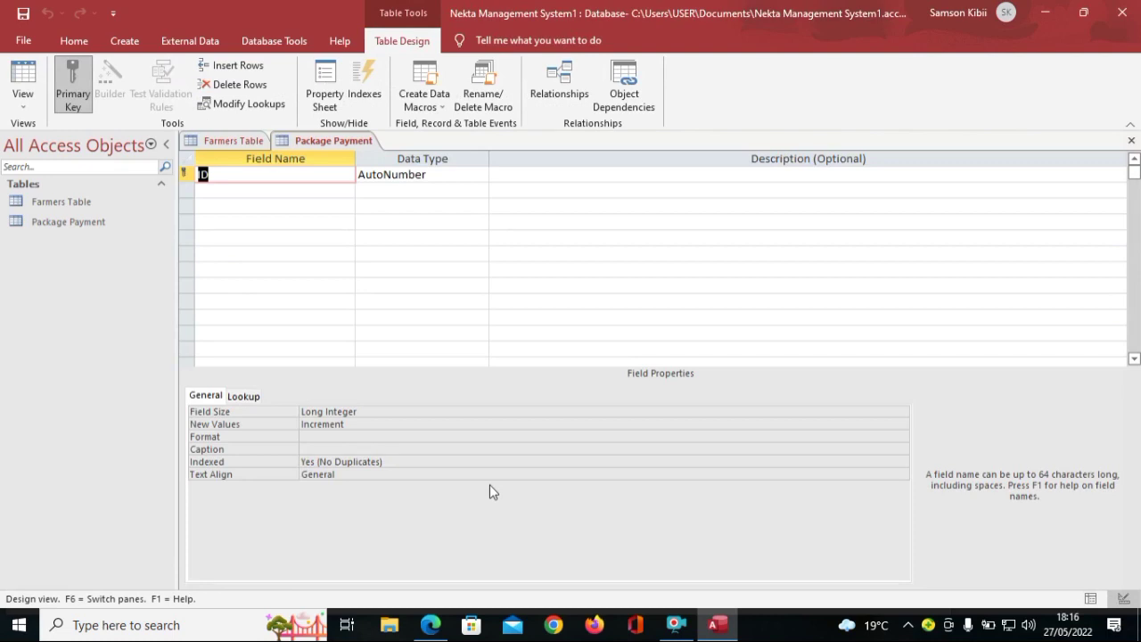
Step: Rename the Package Payment table's ID field as Payment ID
text(Payment)
key(Caps_Lock)
text(ID)
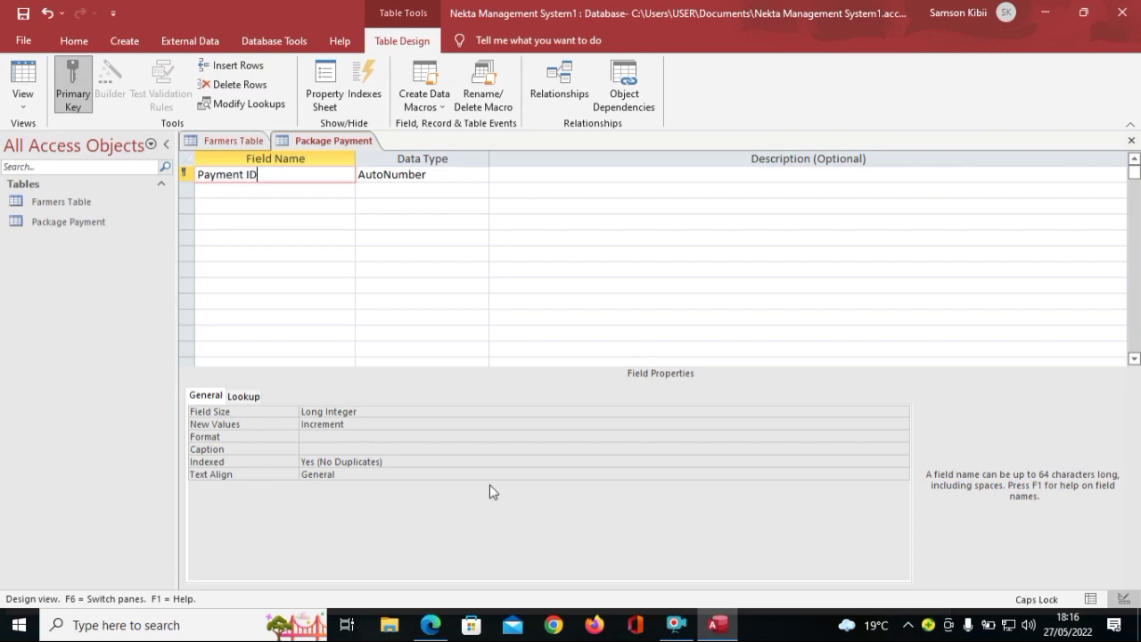
key(Down)
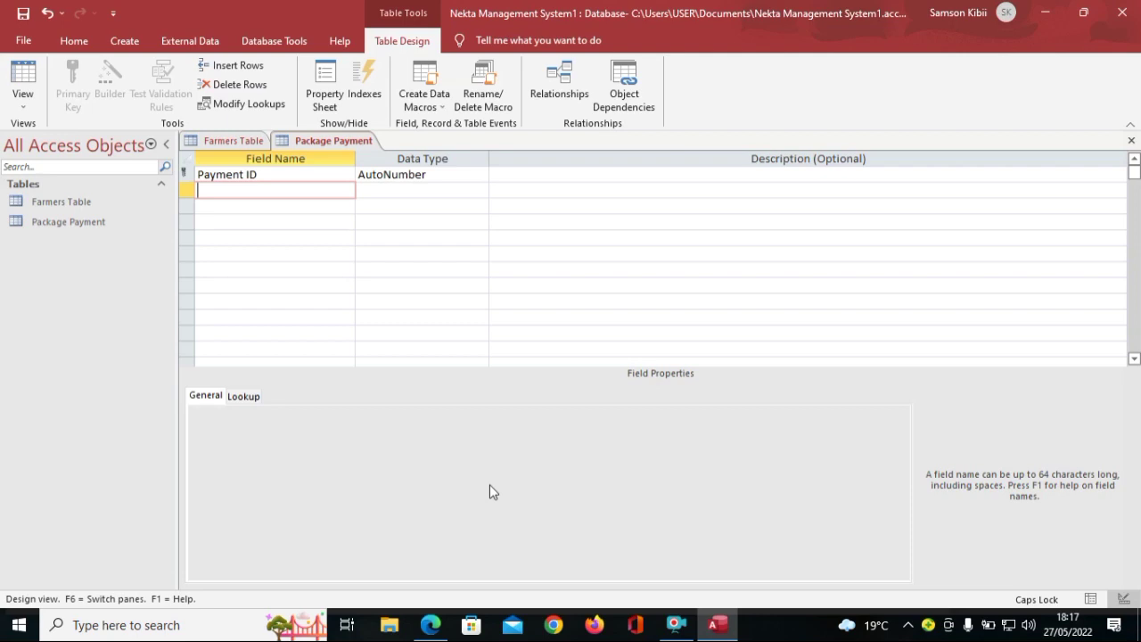
Step: Add a Package ID field below Payment ID with the default data type
text(P)
key(Caps_Lock)
text(ackage)
key(Caps_Lock)
text(ID)
key(Down)
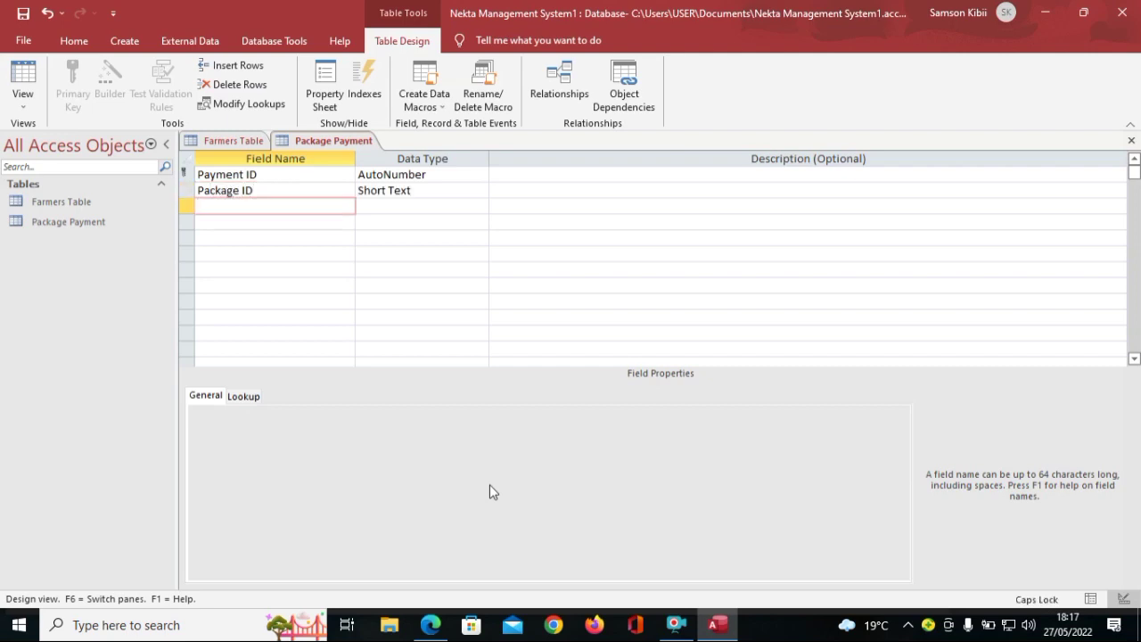
Step: Add a Package Name field below Package ID with the default data type
key(Caps_Lock)
key(Caps_Lock)
text(P)
key(Caps_Lock)
text(ackage)
key(Caps_Lock)
text(N)
key(Caps_Lock)
text(ame)
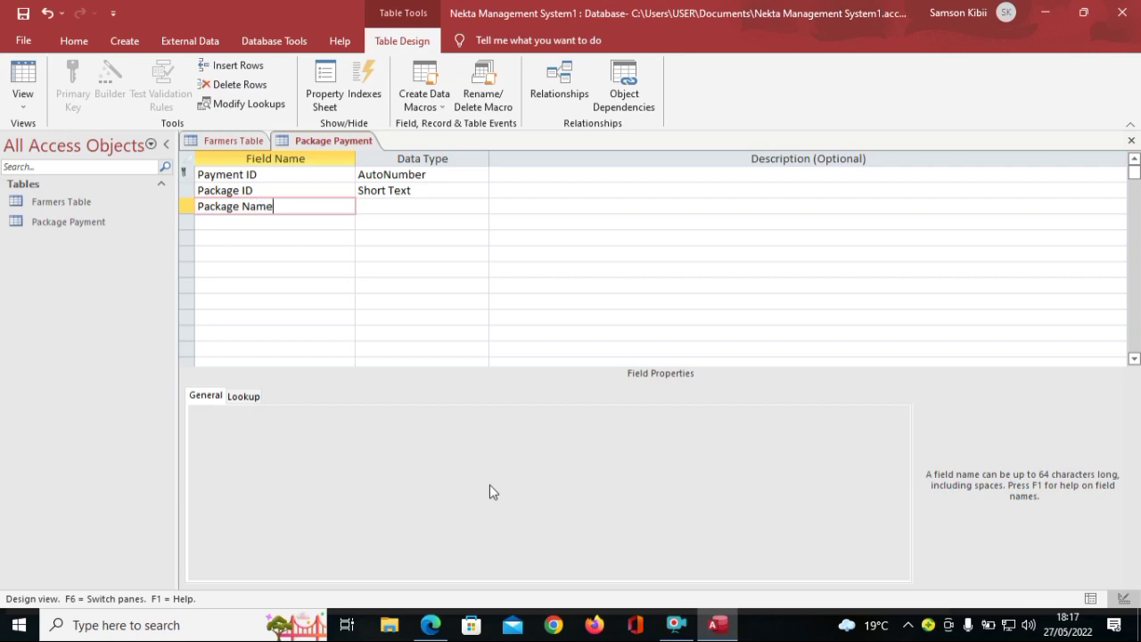
key(Down)
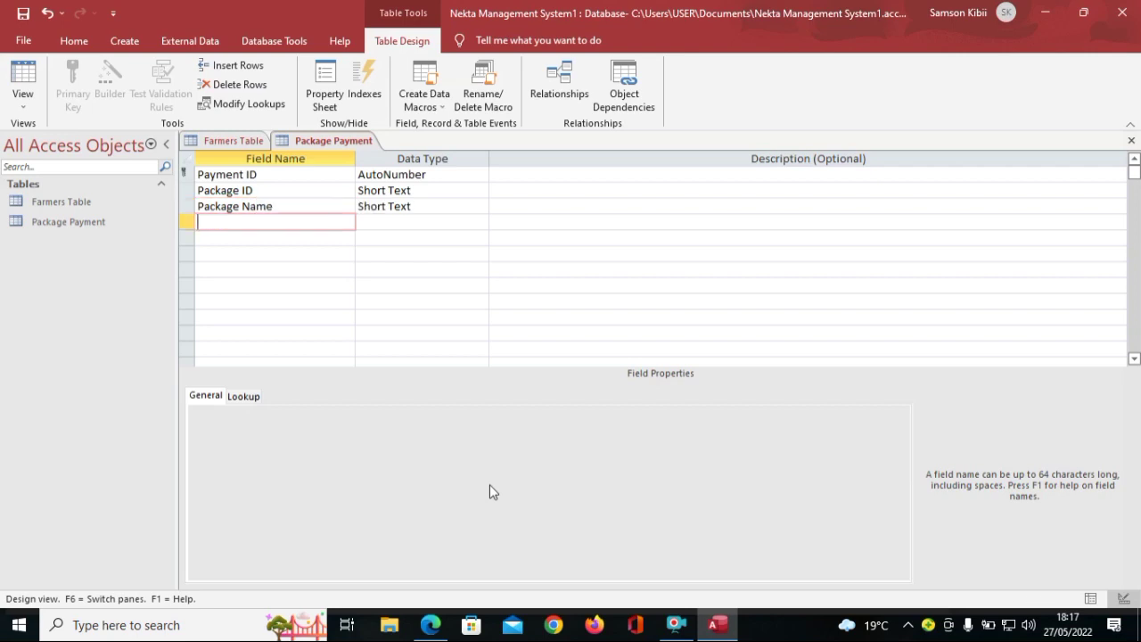
Step: Add a Package Price field below Package Name, keeping the default data type
key(Caps_Lock)
text(P)
key(Caps_Lock)
text(ackage)
key(Caps_Lock)
text(P)
key(Caps_Lock)
text(rice)
key(Return)
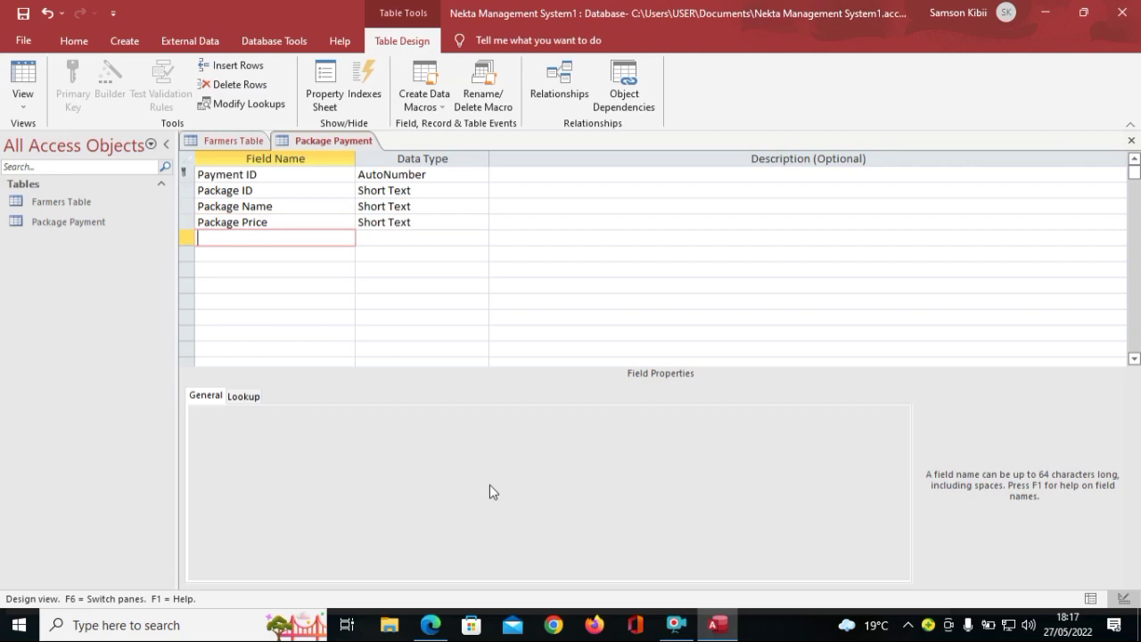
Step: Add a field named Number of packages below Package Price, keeping the default data type
text(n)
key(Caps_Lock)
key(BackSpace)
text(N)
key(Caps_Lock)
text(umber of packag)
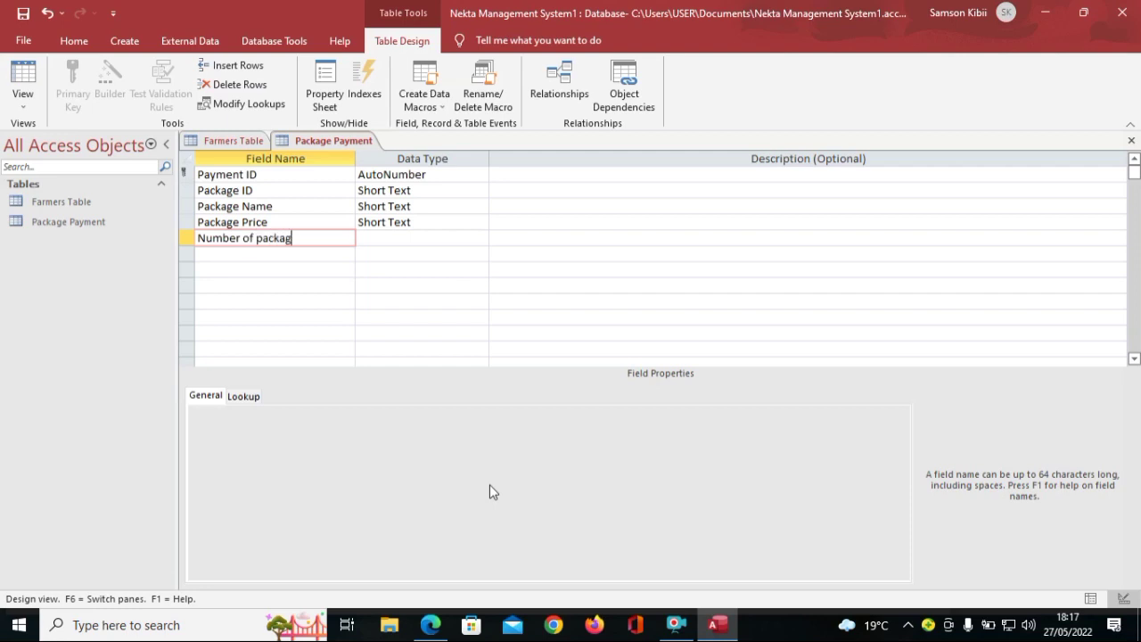
text(es)
key(Down)
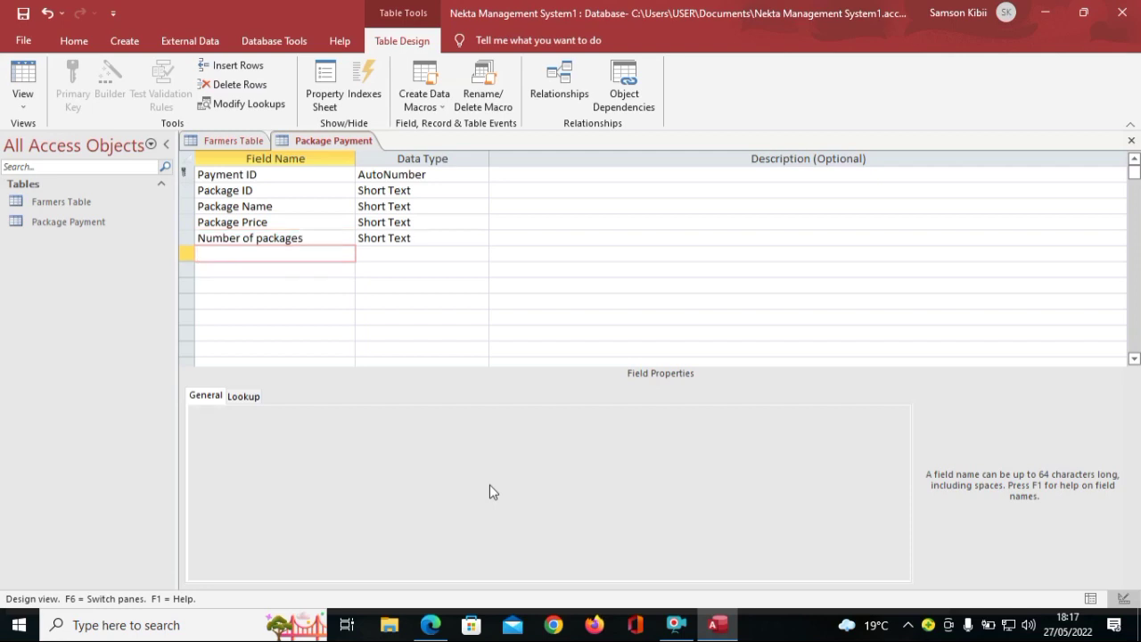
Step: Add a Farmer ID field below Number of packages with the default data type
text(Farmer)
key(Caps_Lock)
text(ID)
key(Down)
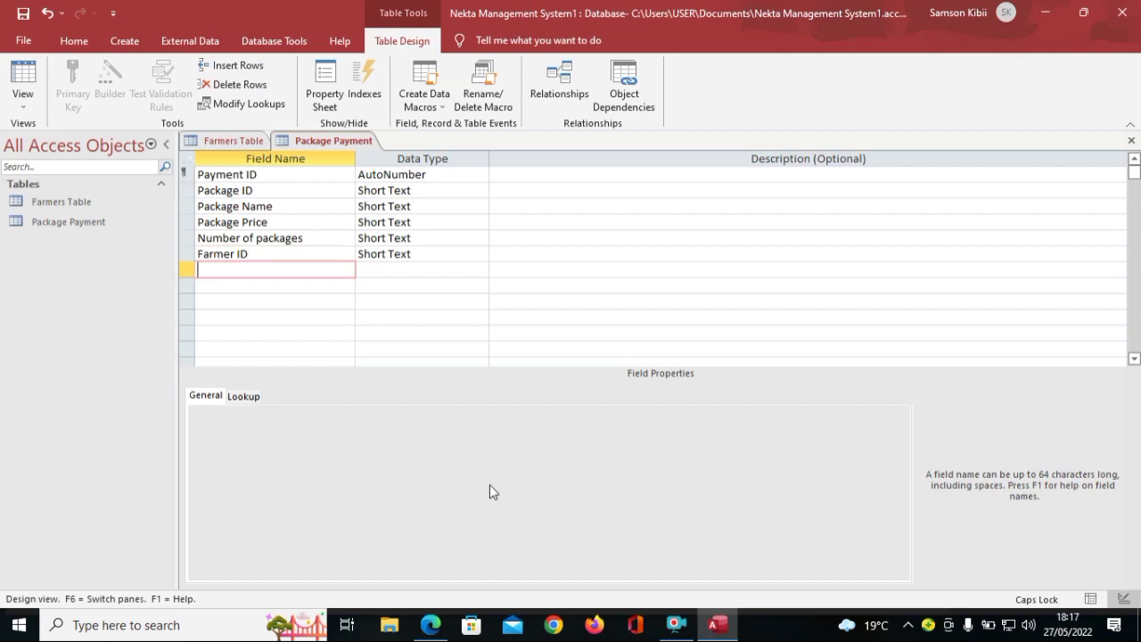
Step: Add a Farmer Name field below Farmer ID with the default data type
text(F)
key(Caps_Lock)
text(armer)
key(Caps_Lock)
text(N)
key(Caps_Lock)
text(ame)
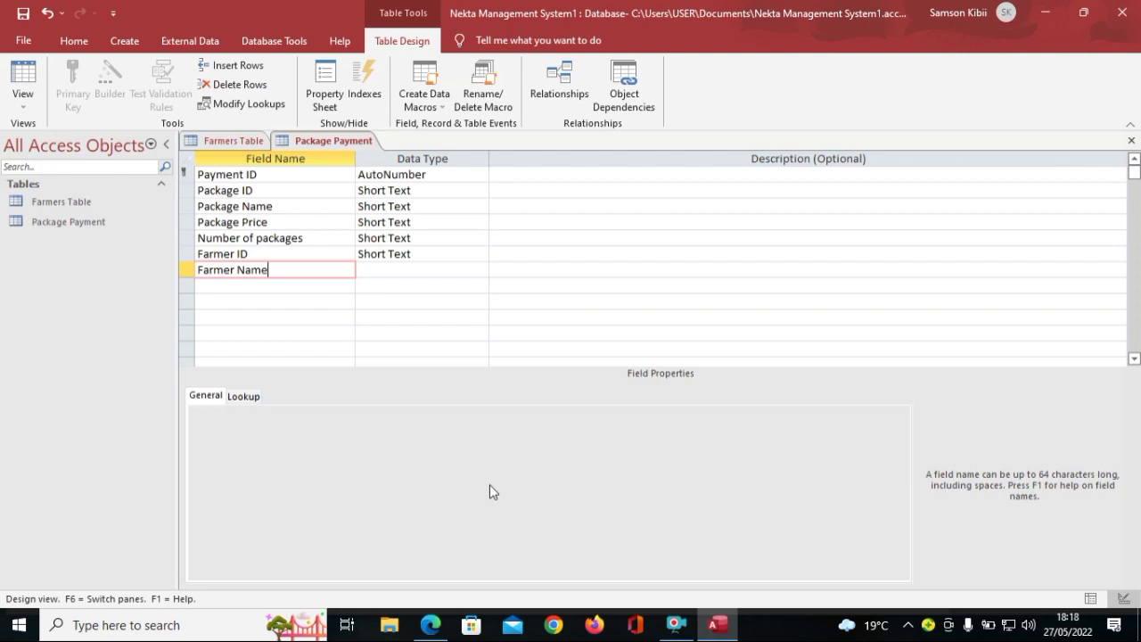
key(Down)
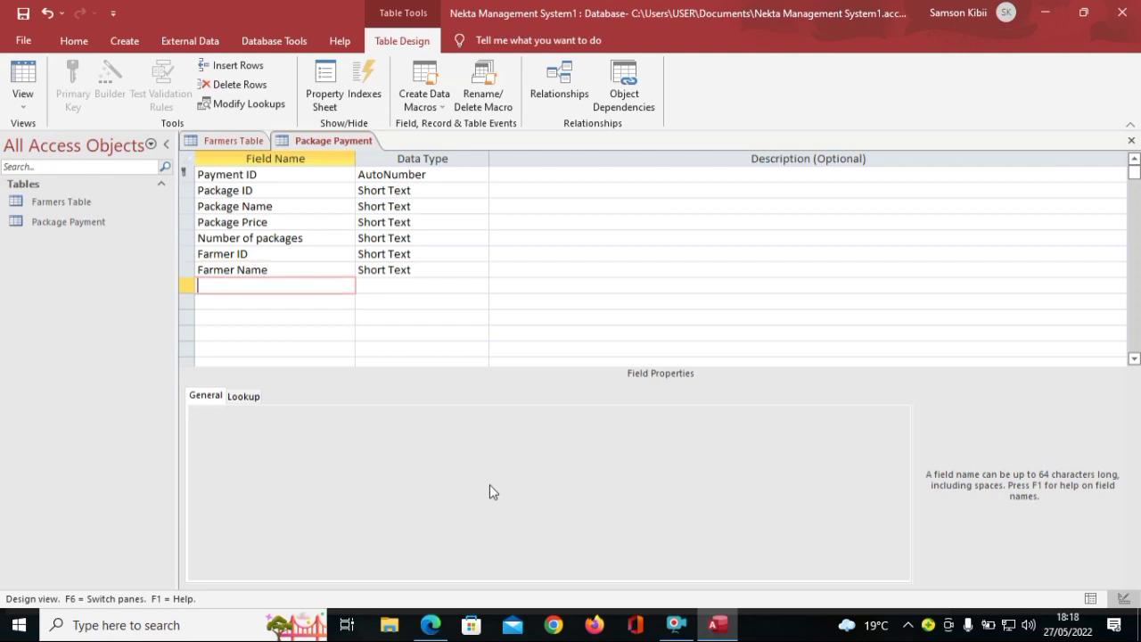
Step: Add a Phone Number field below Farmer Name in the Package Payment table, keeping the default data type
key(Caps_Lock)
text(P)
key(Caps_Lock)
text(hone)
key(Caps_Lock)
text(N)
key(Caps_Lock)
text(umber)
key(Down)
Step: Add a Location field below Phone Number in the Package Payment table, keeping the default data type
key(Caps_Lock)
text(L)
key(Caps_Lock)
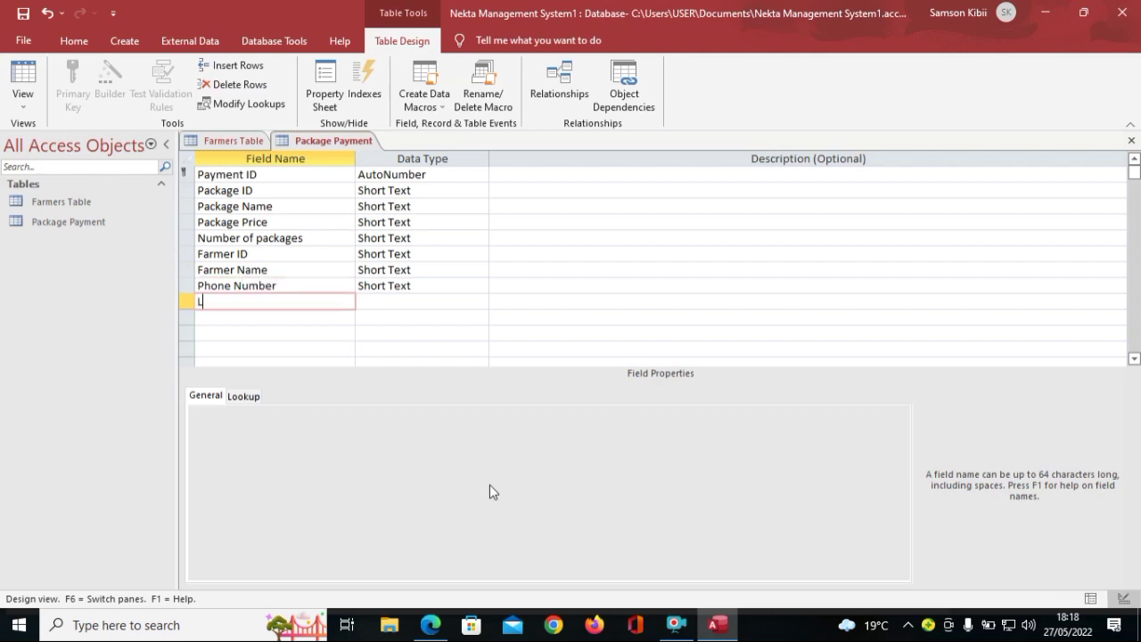
text(oca)
text(r)
text(ion)
key(Down)
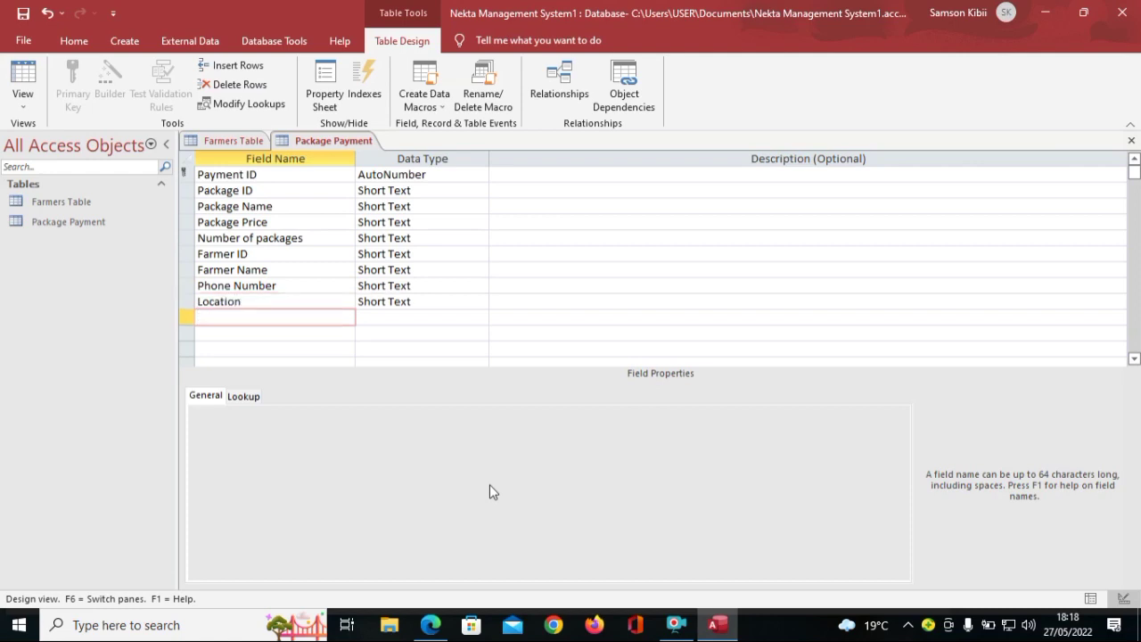
Step: Add a Date Of Purchase field below Location in the Package Payment table, keeping the default data type
text(Date Of Purchase)
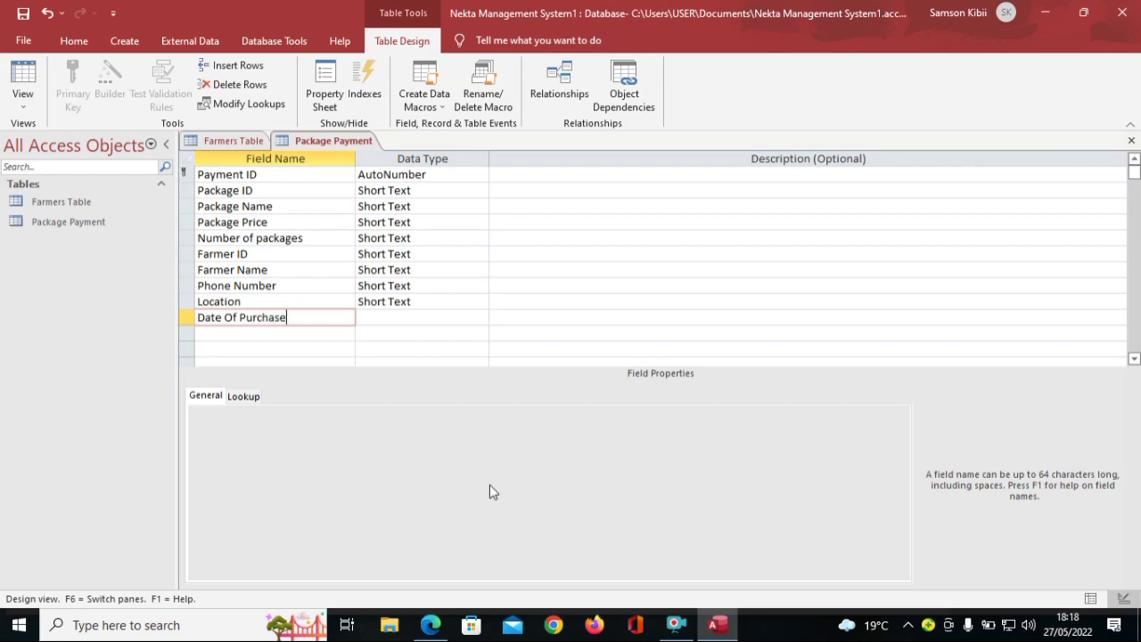
key(Down)
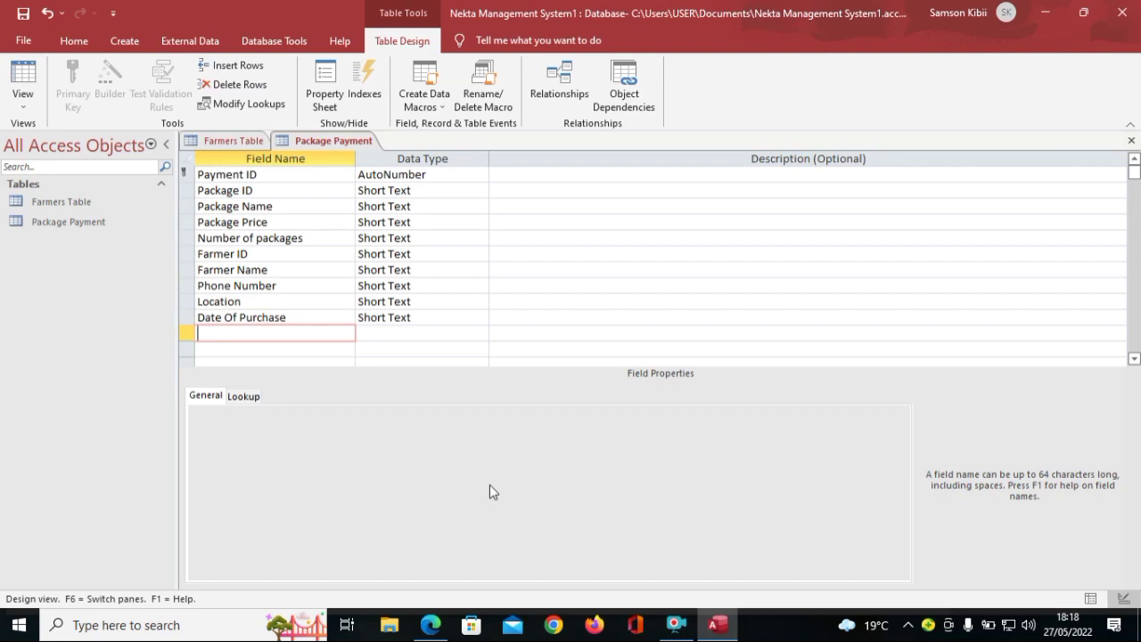
Step: Switch to the 451-3QP.pdf exam paper in Edge and read the page 3 paragraph on farmer details, payment verification and service approval
click(427, 615)
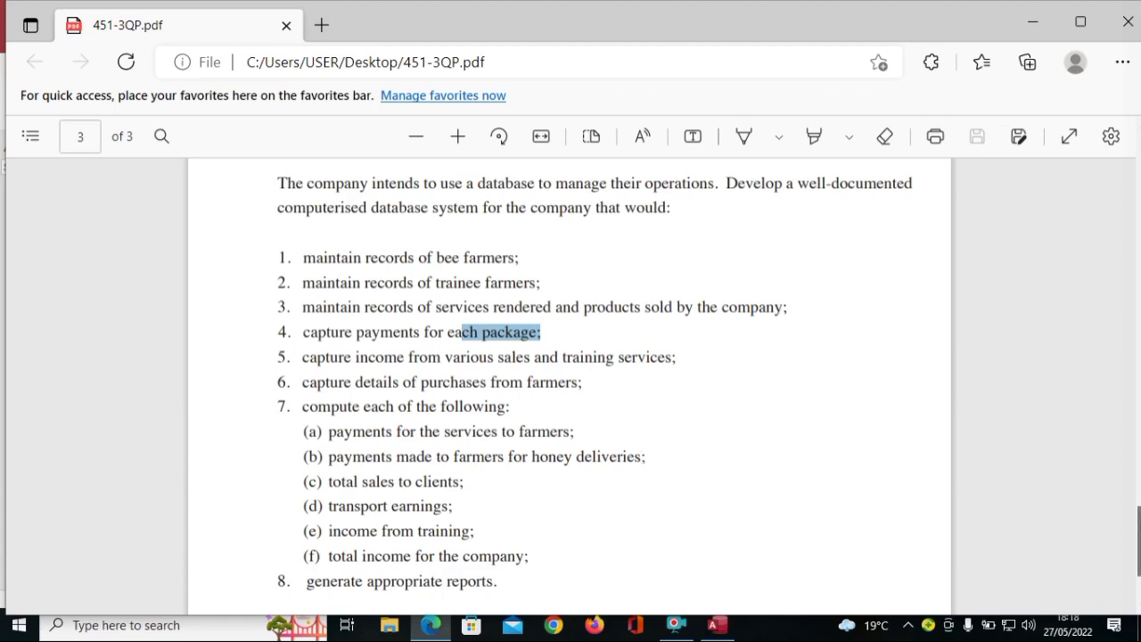
drag(1139, 540, 1138, 471)
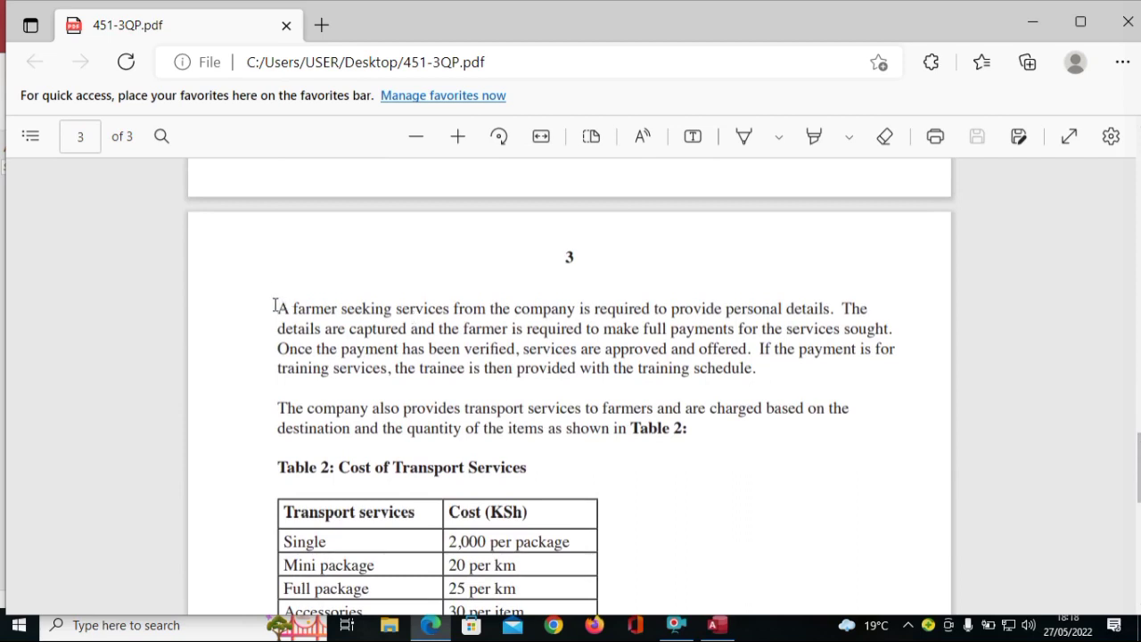
drag(275, 305, 878, 329)
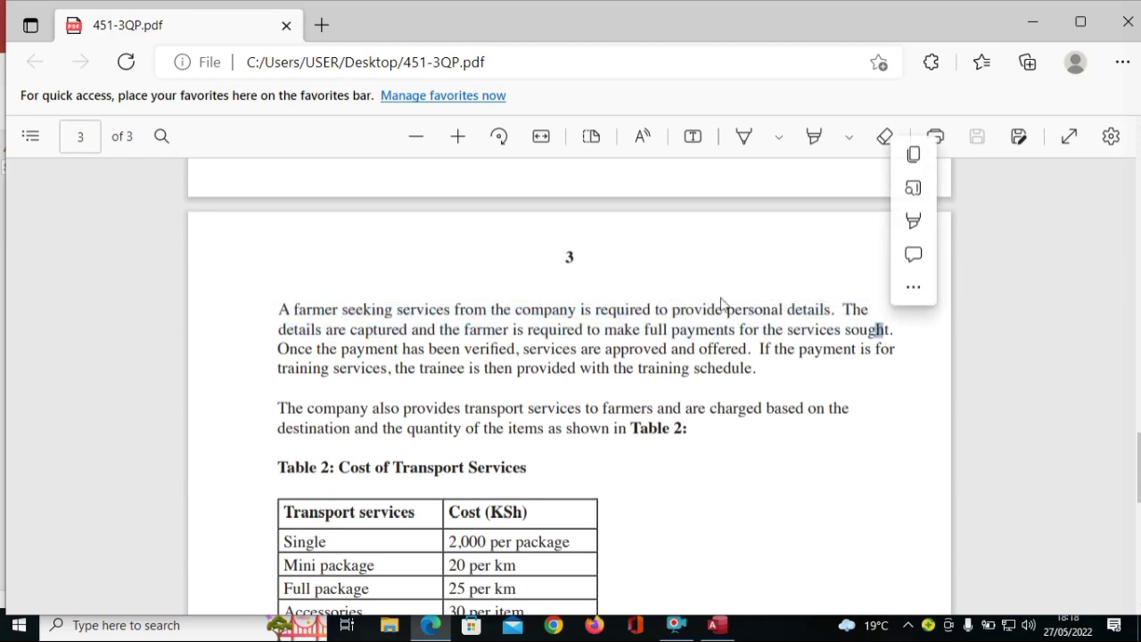
drag(277, 329, 736, 331)
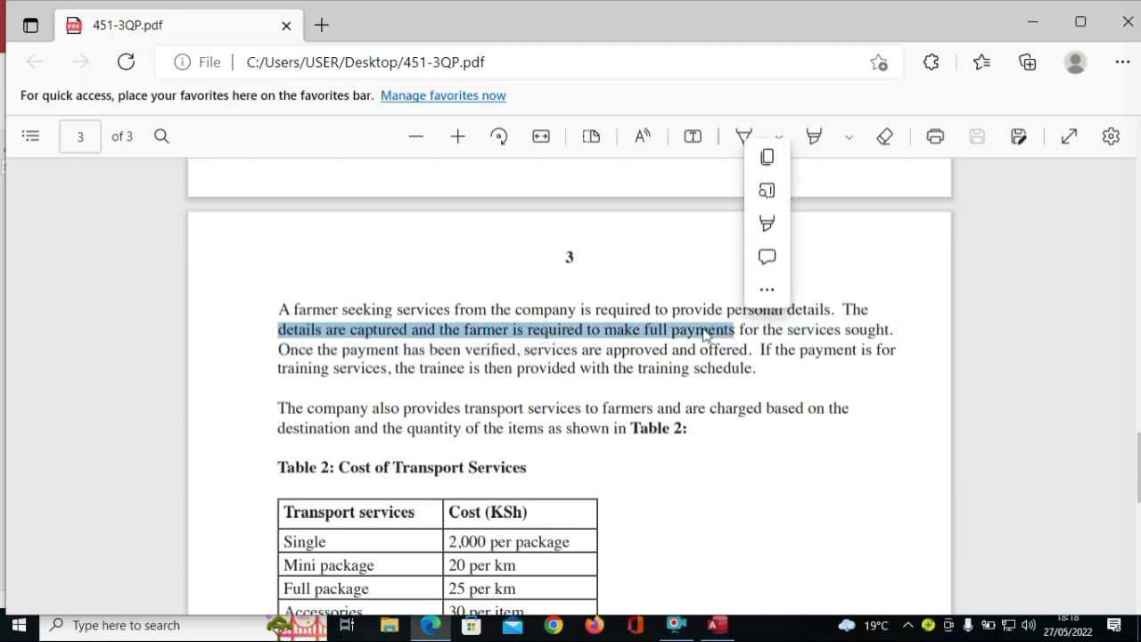
double_click(644, 329)
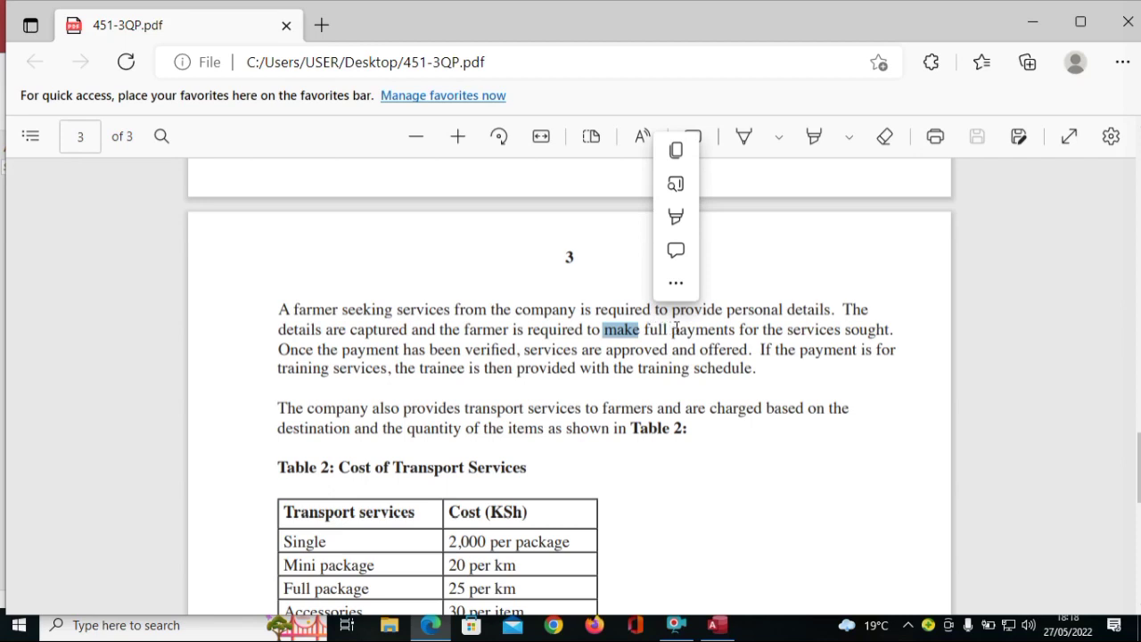
click(894, 330)
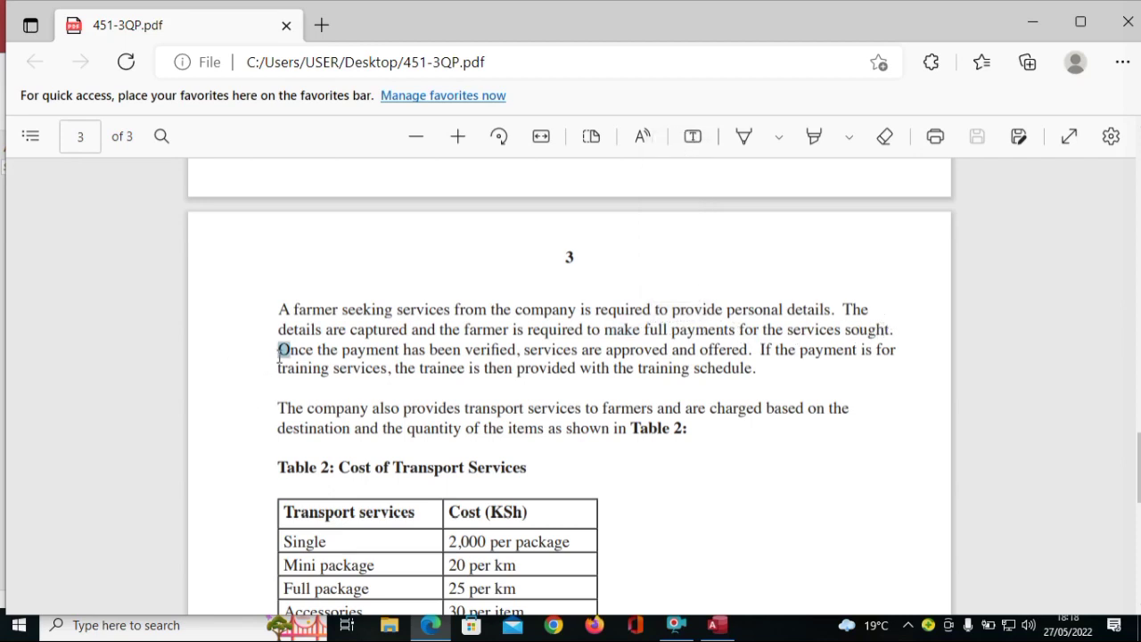
drag(279, 353, 589, 380)
click(838, 394)
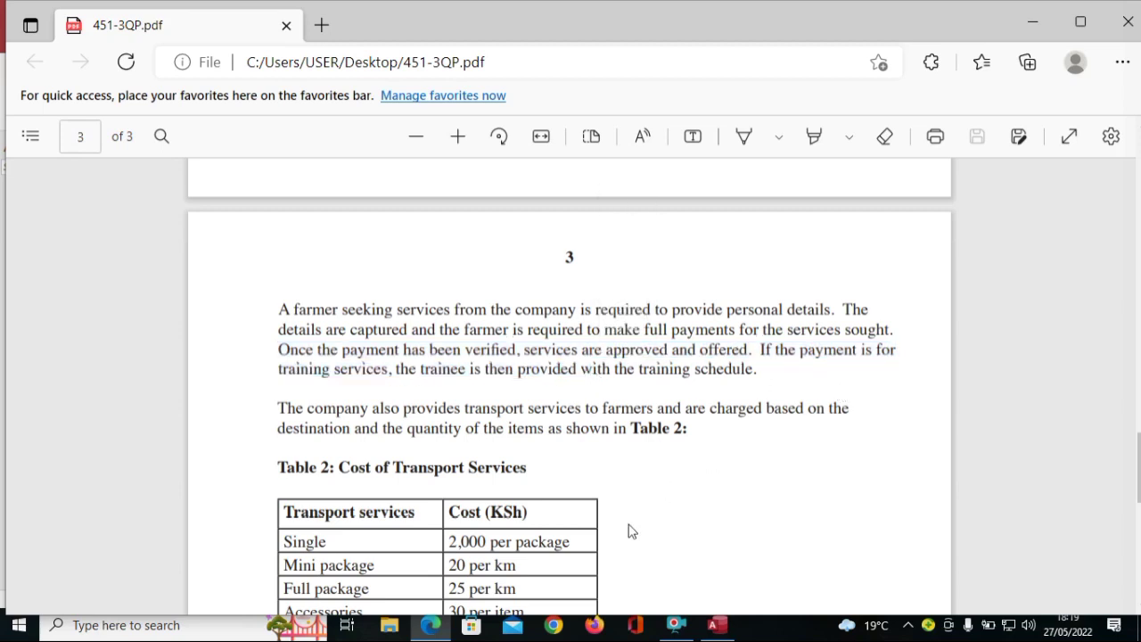
mouse_move(718, 630)
Step: Return to Access and add a Payment Status field below Date Of Purchase with the default data type
click(667, 584)
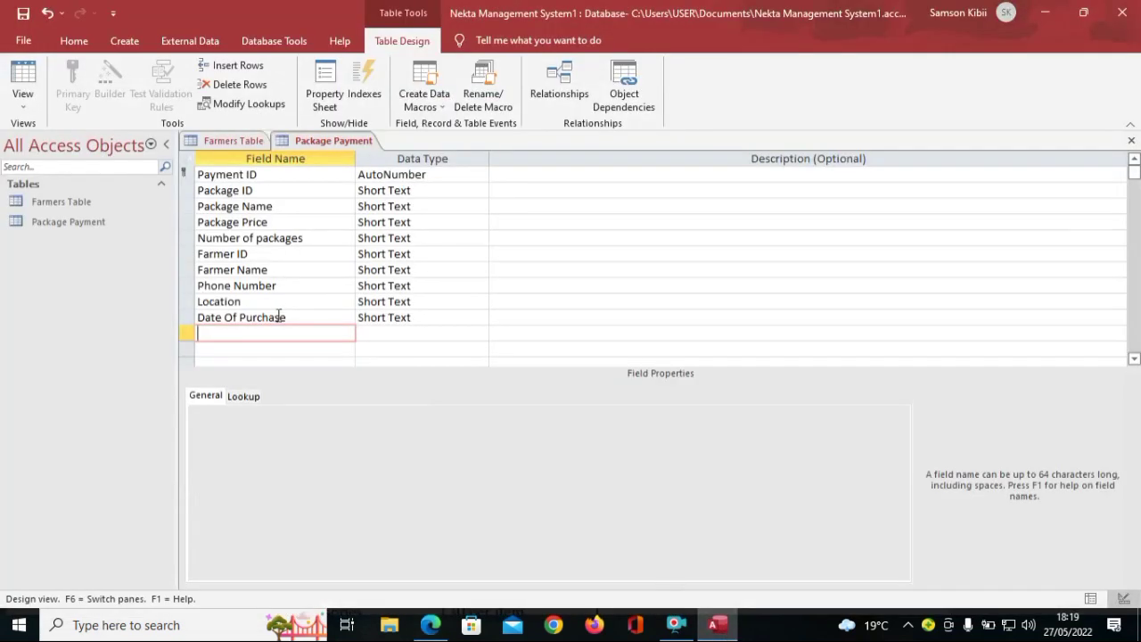
text(Payme)
text(nt )
text(Stau)
text(tus)
key(Down)
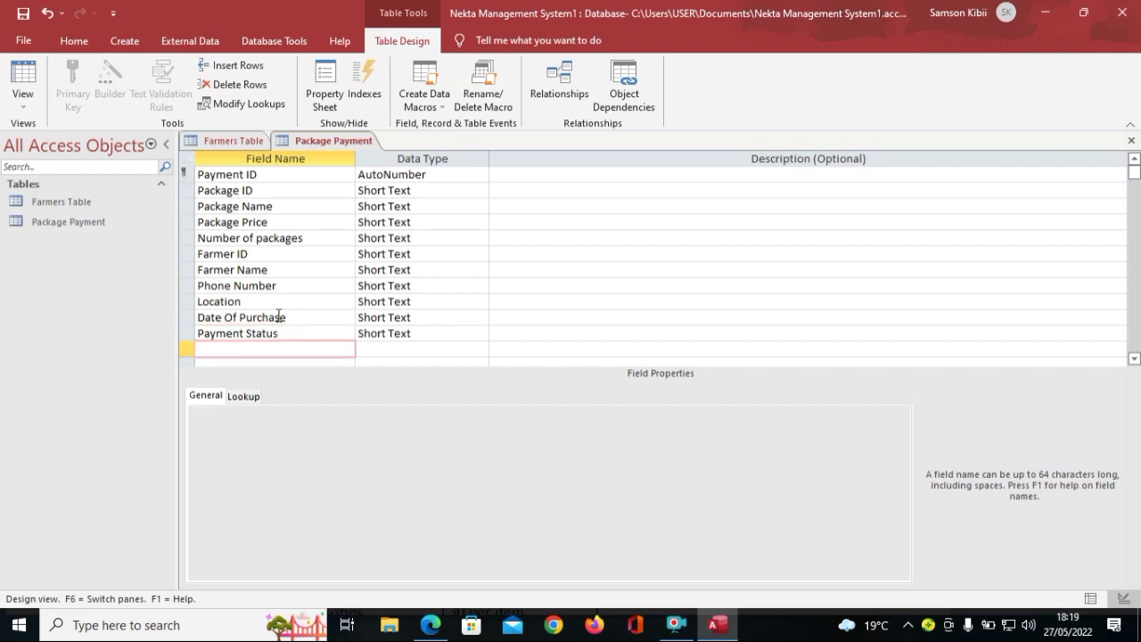
Step: Add Approval Status and Total Cost fields below Payment Status in the Package Payment table
text(Approval Status)
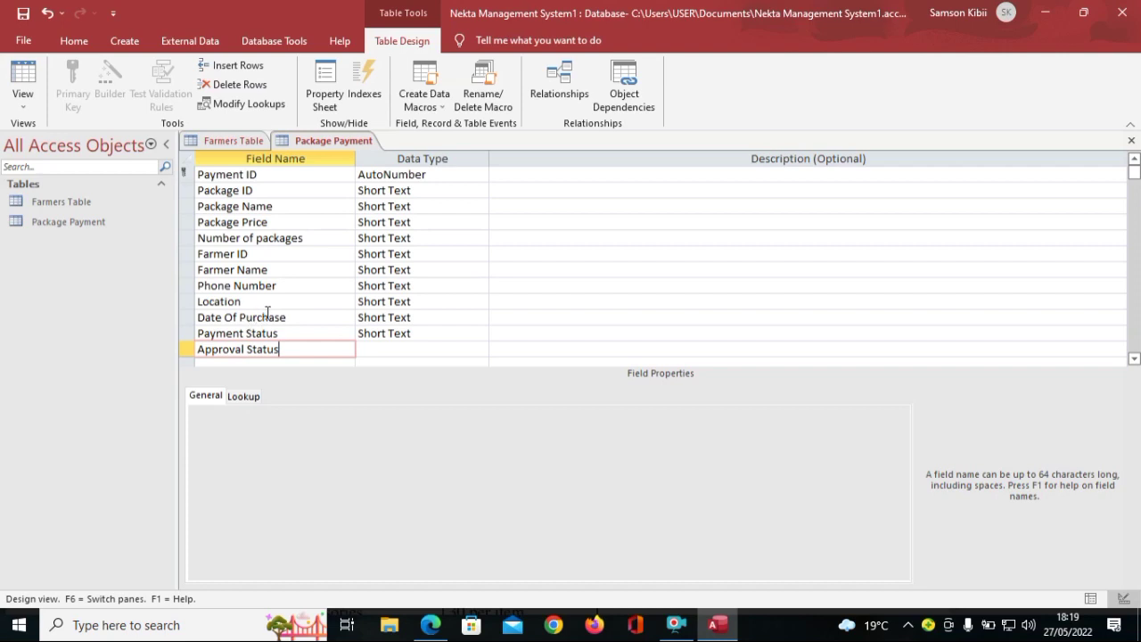
key(Down)
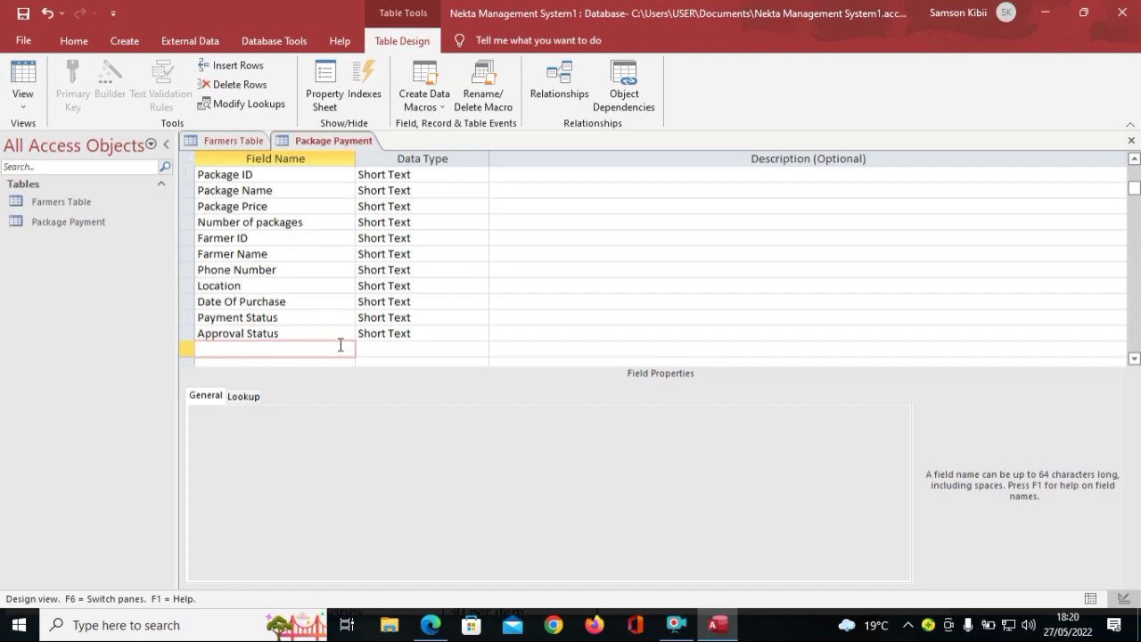
text(Total Cost)
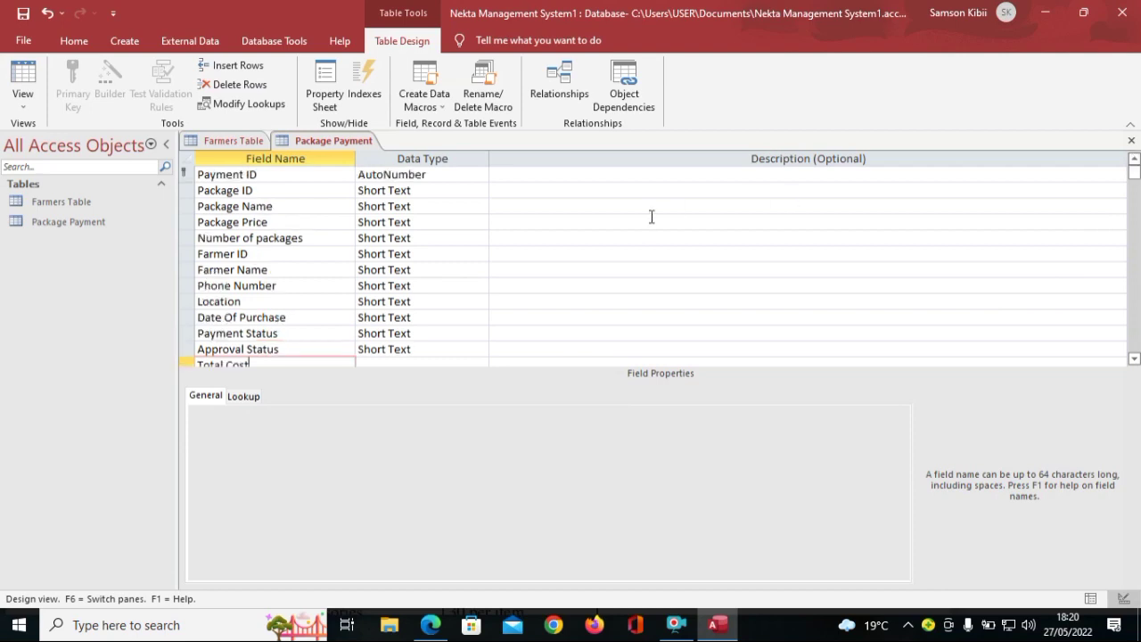
Step: Set the data type of Package ID to Number and of Package Price to Currency
click(474, 190)
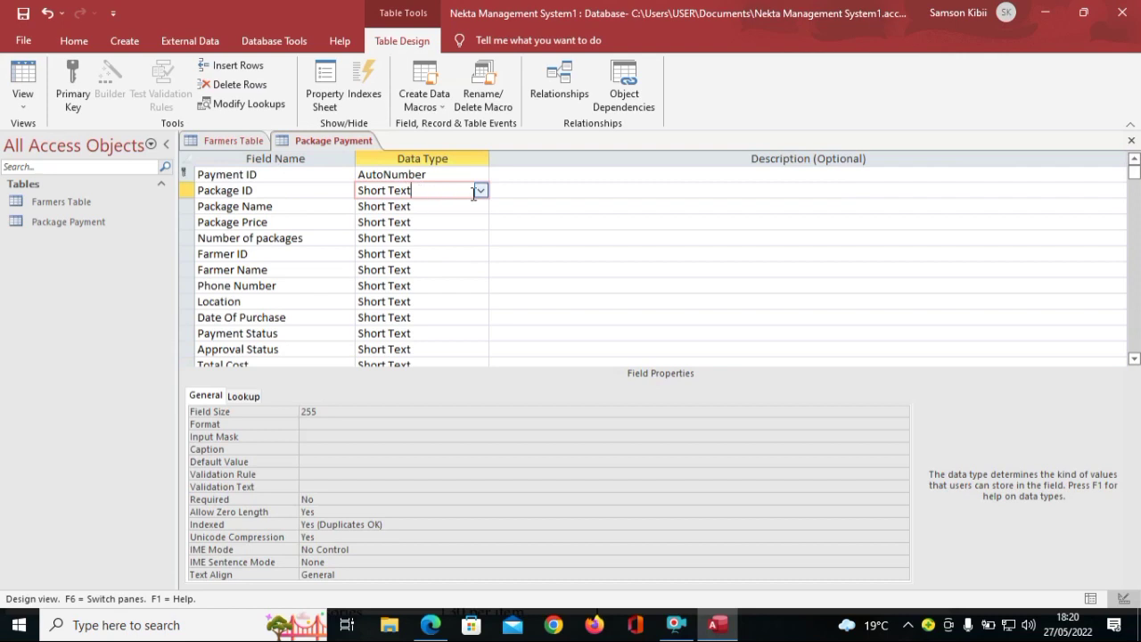
click(481, 191)
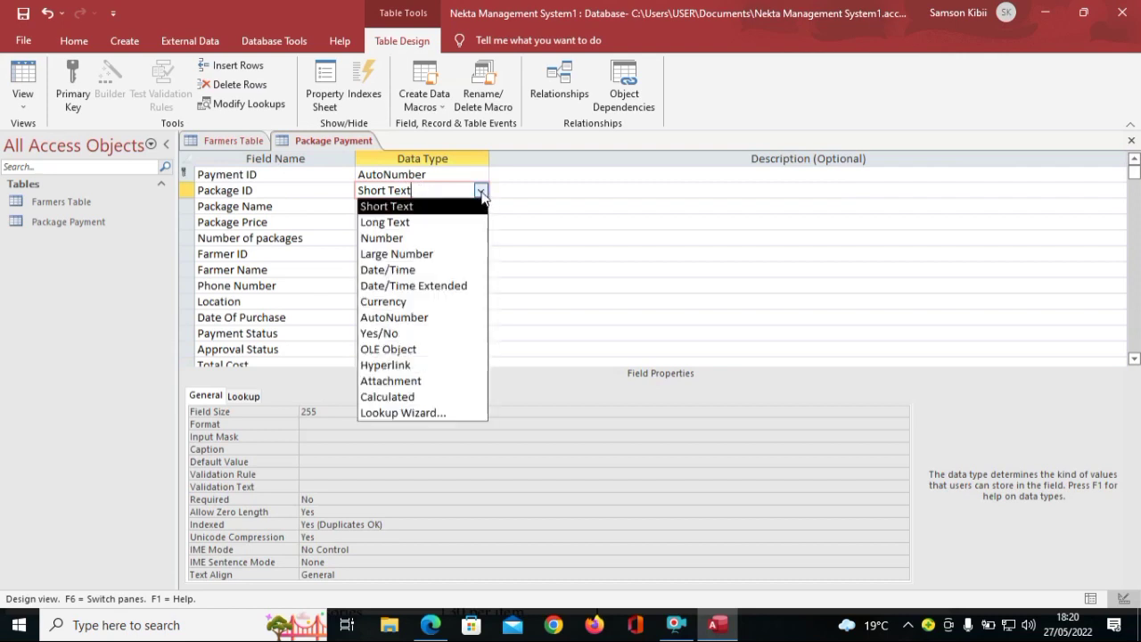
click(456, 238)
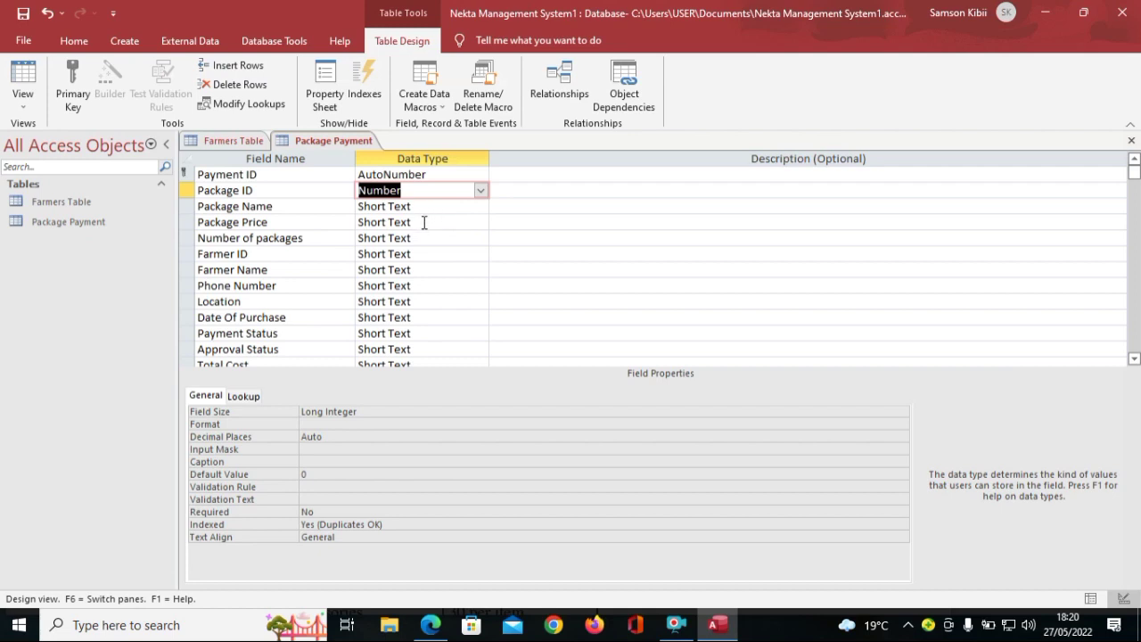
click(467, 222)
click(480, 222)
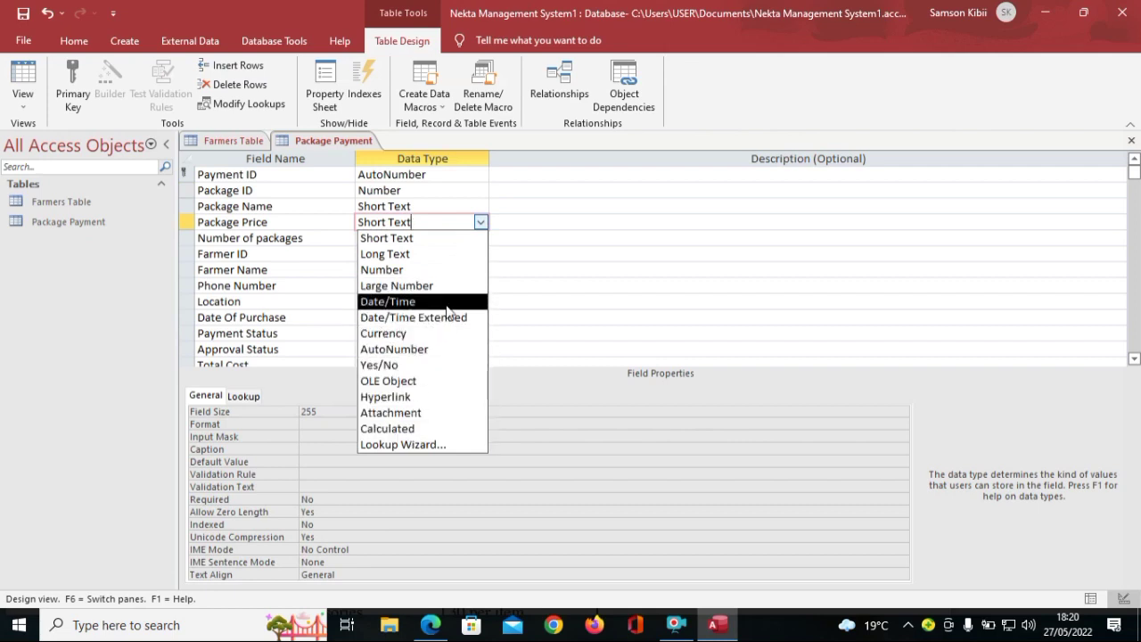
click(423, 333)
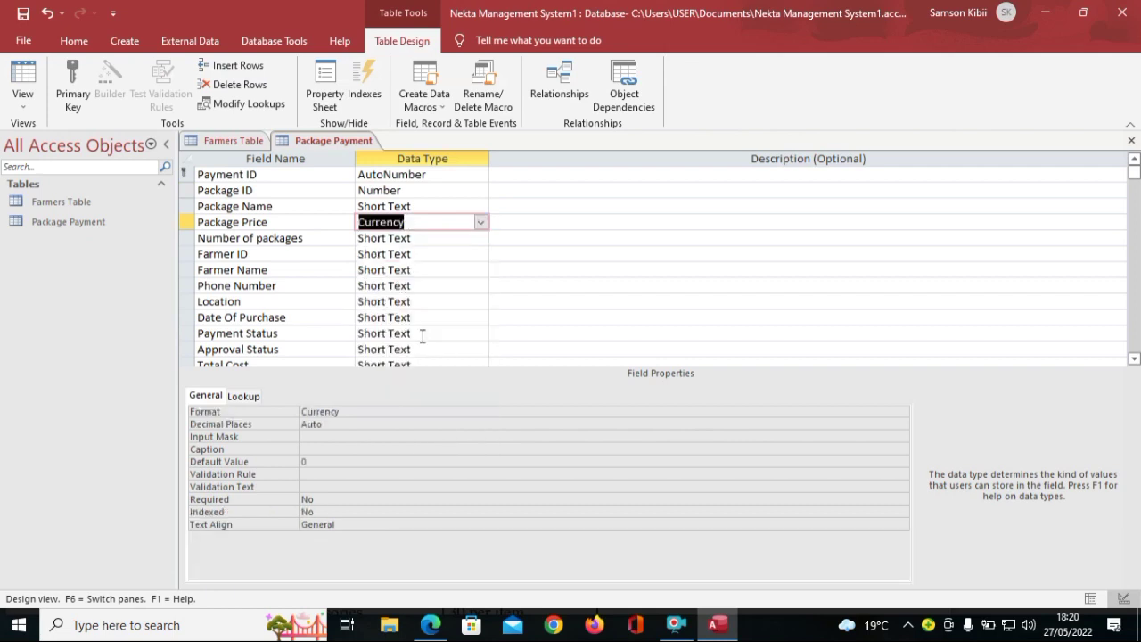
Step: Change the data types of the Number of packages and Farmer ID fields to Number
click(423, 237)
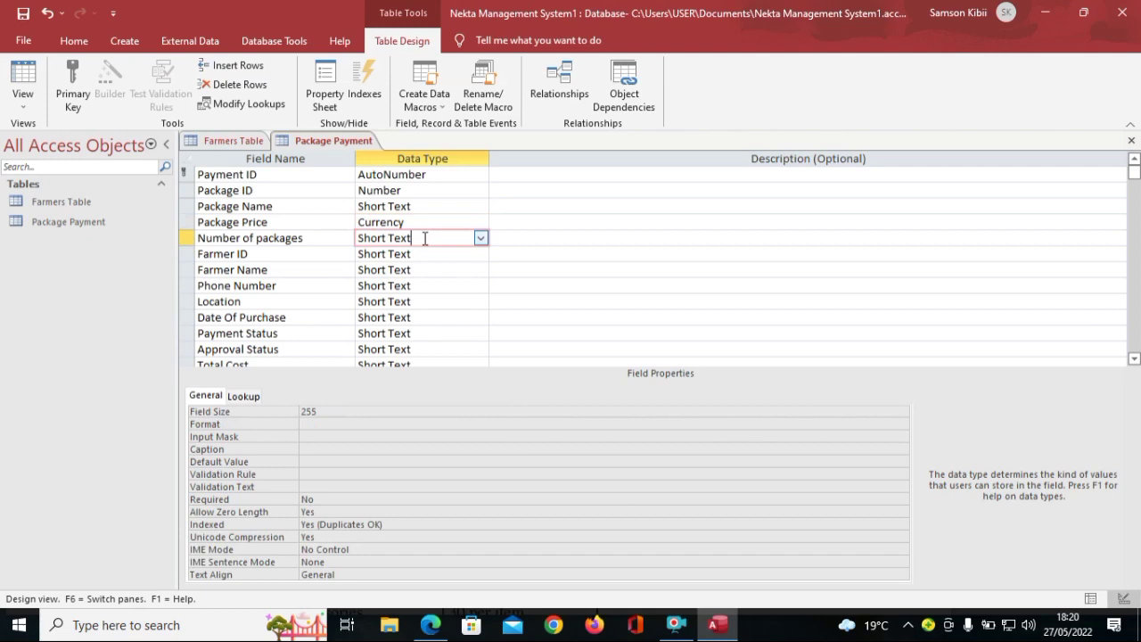
click(481, 238)
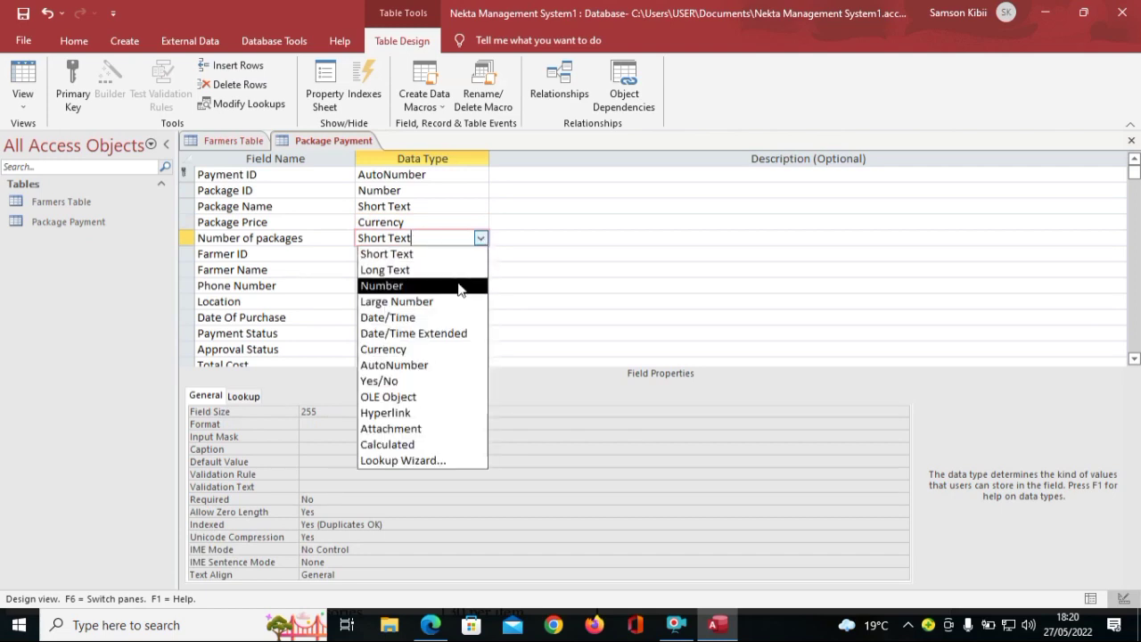
click(458, 286)
click(446, 254)
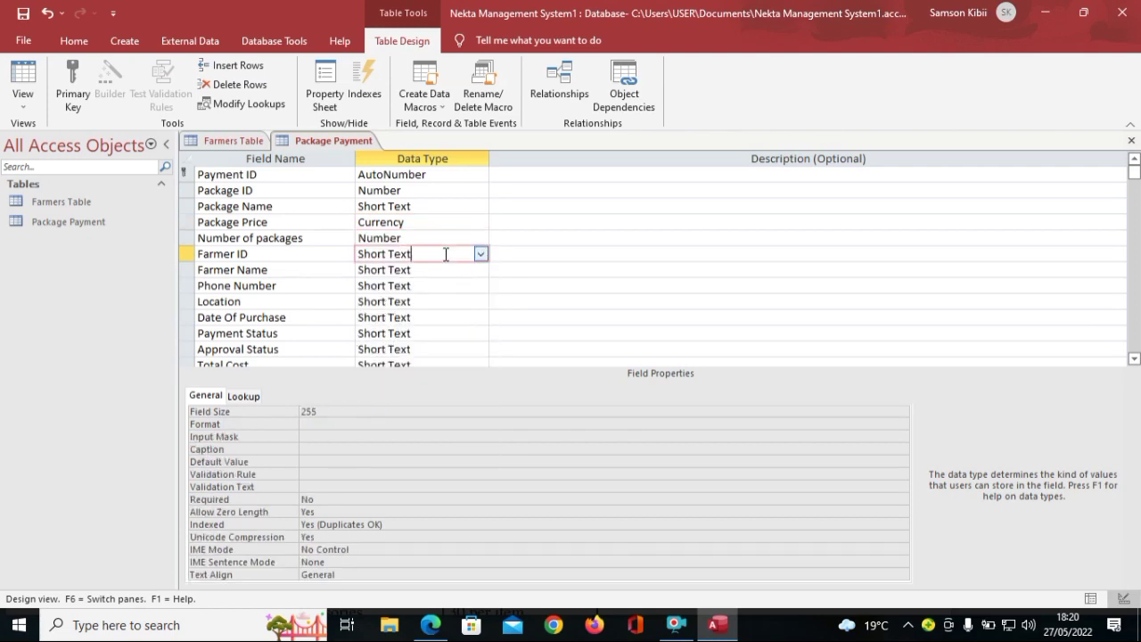
click(480, 255)
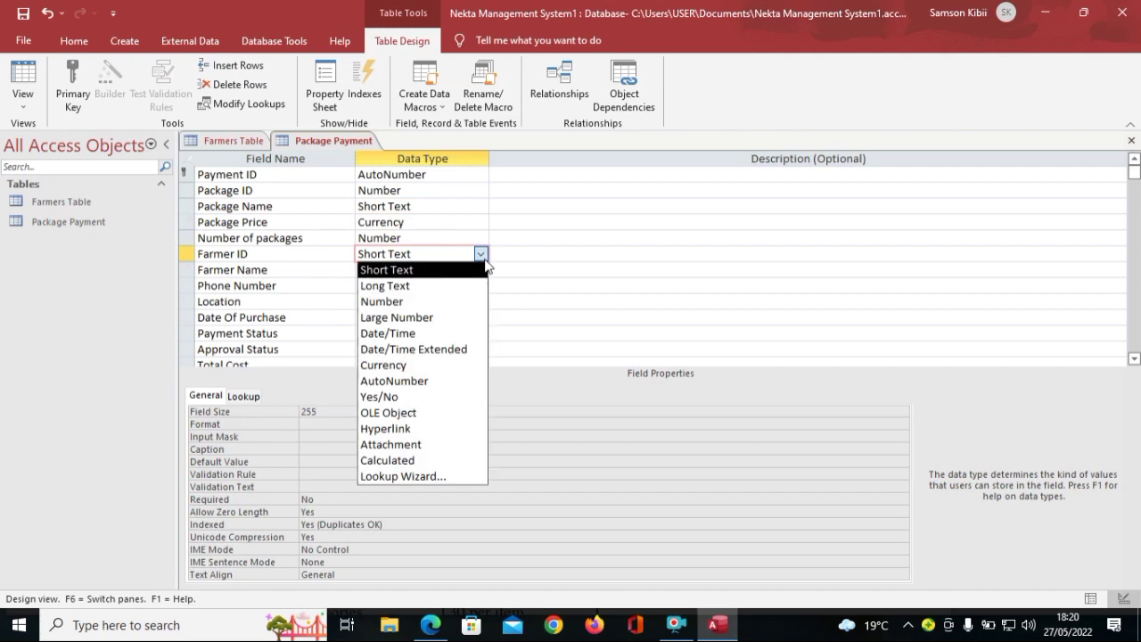
click(453, 306)
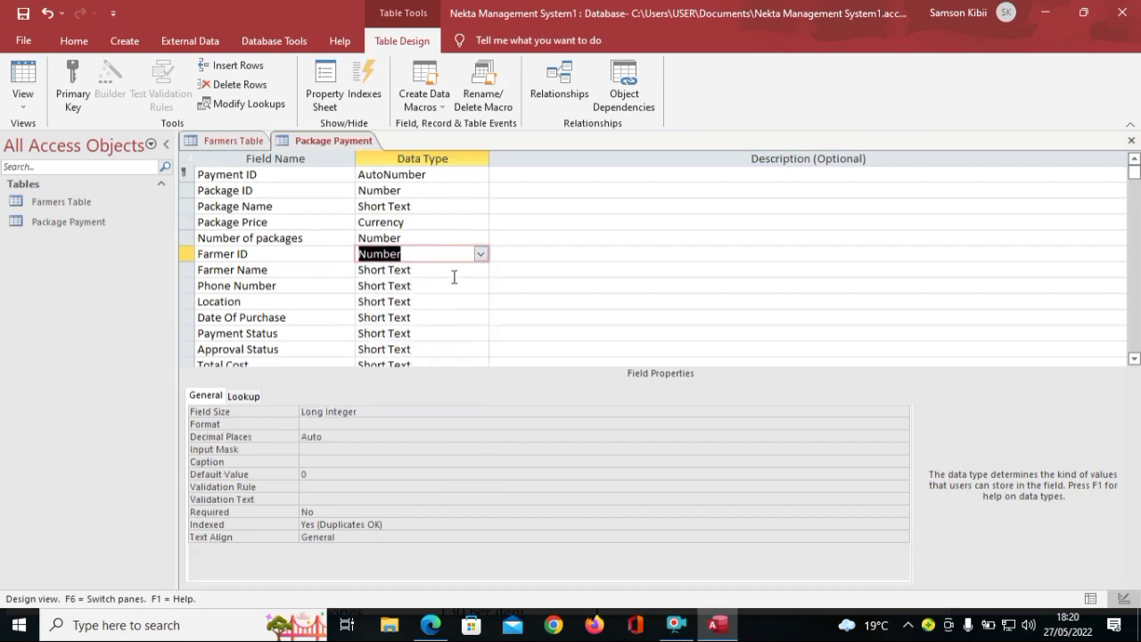
Step: Change the Phone Number field's data type to Number in the Package Payment table
click(451, 280)
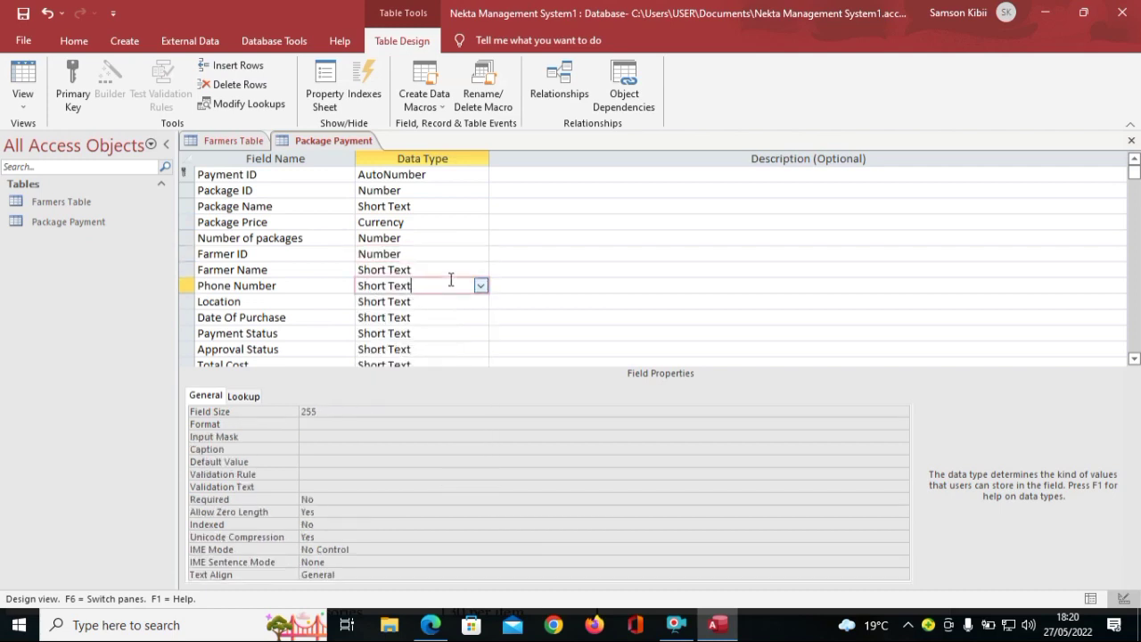
click(480, 285)
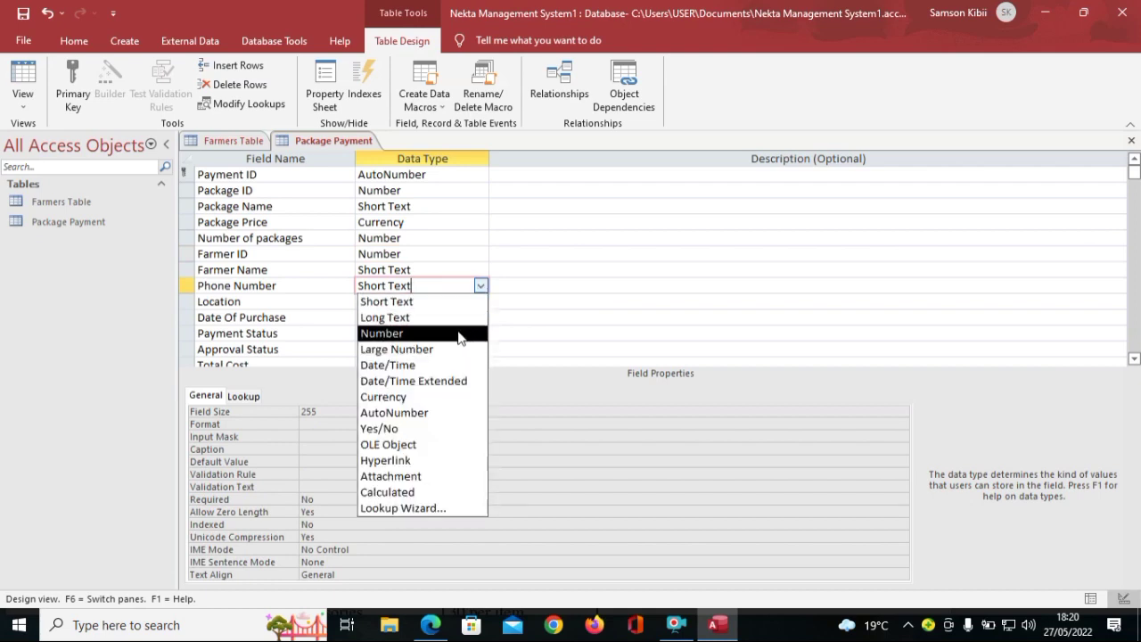
click(460, 332)
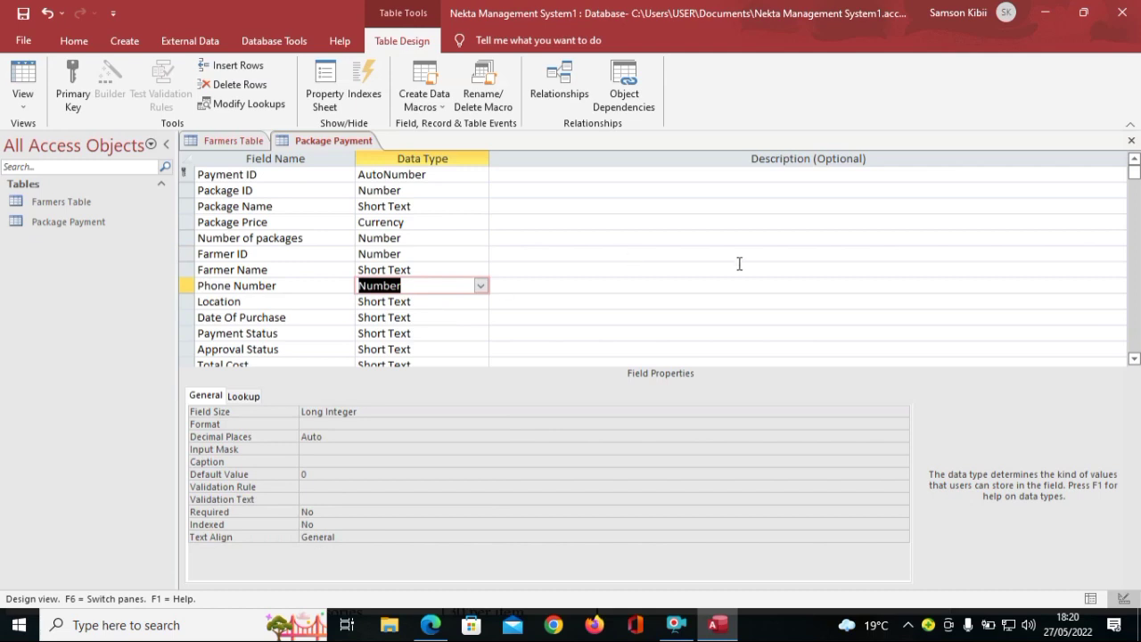
click(478, 350)
click(480, 349)
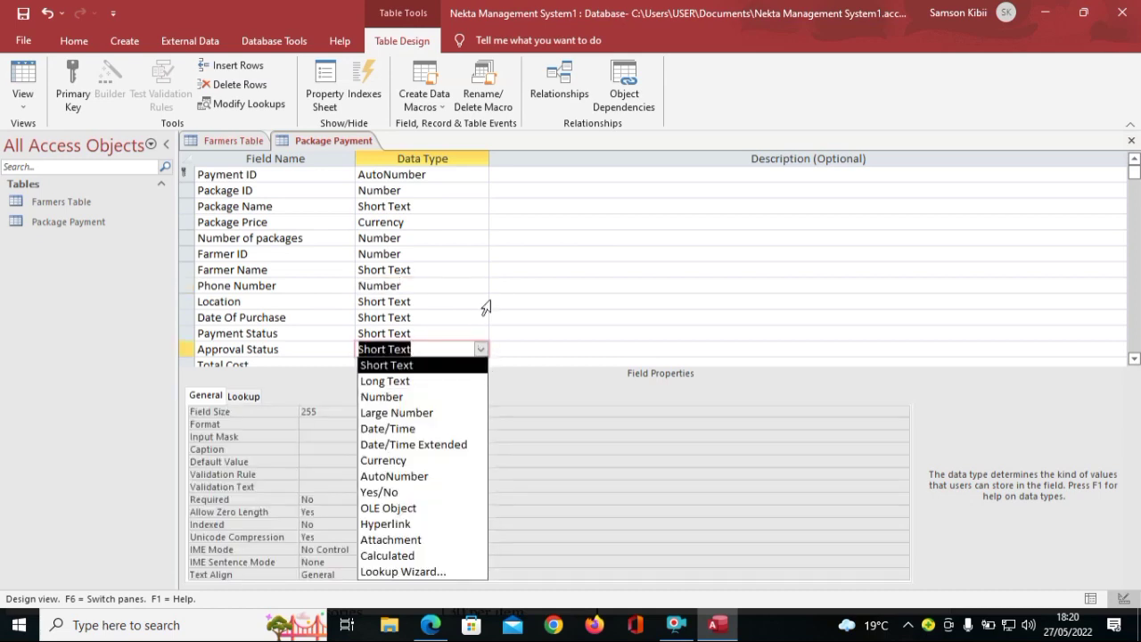
click(453, 315)
click(453, 317)
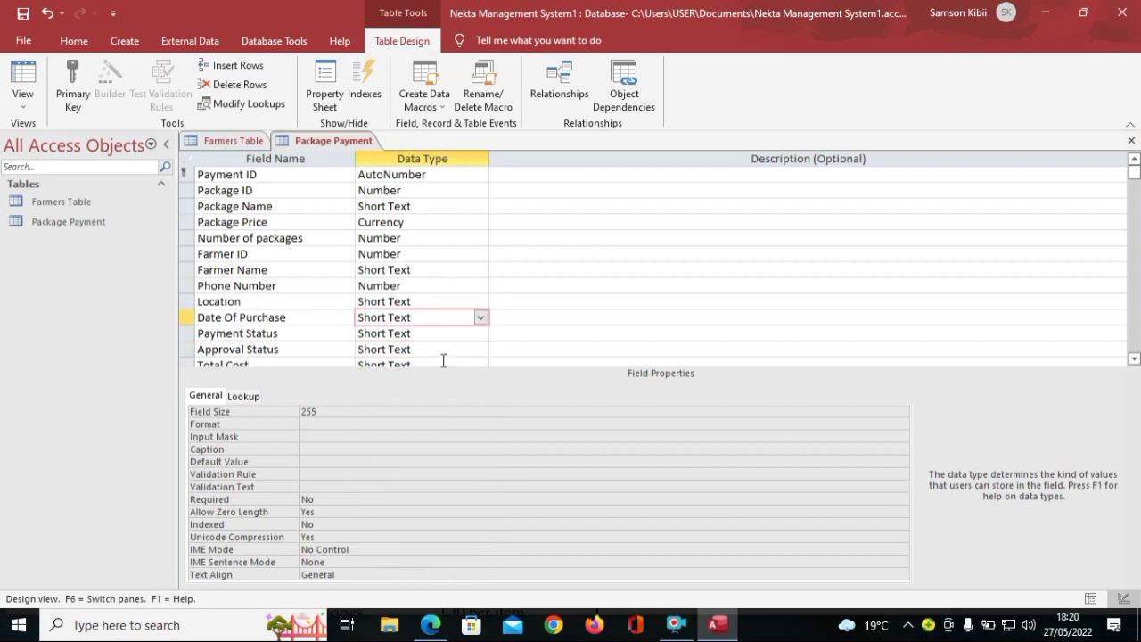
Step: Set the data type of Total Cost to Currency and of Date Of Purchase to Date/Time
click(443, 360)
click(480, 349)
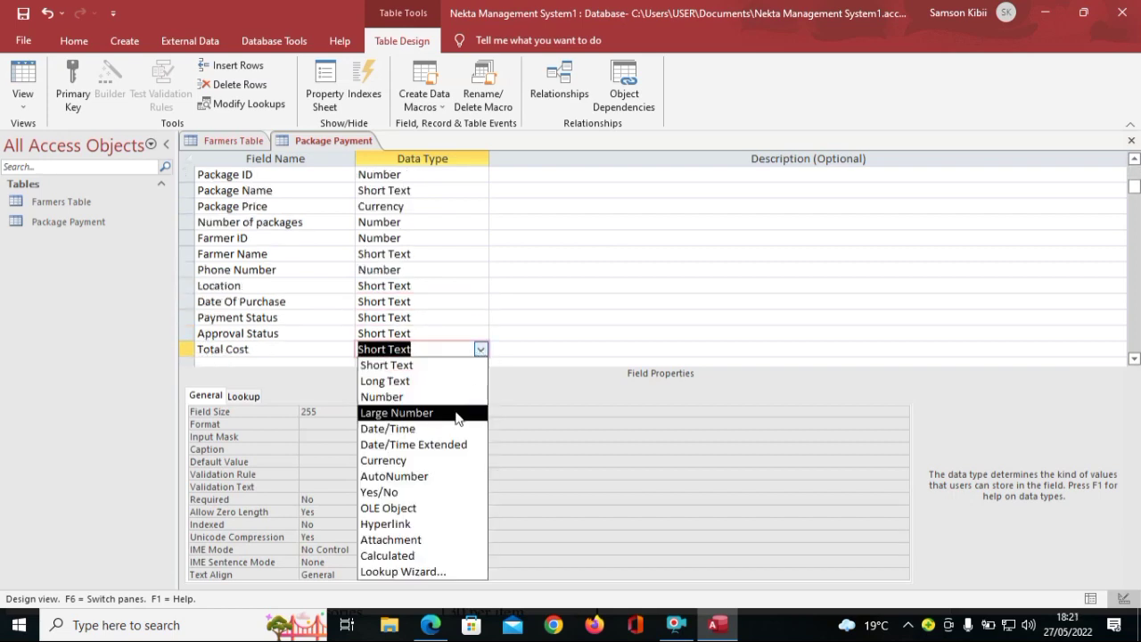
click(439, 463)
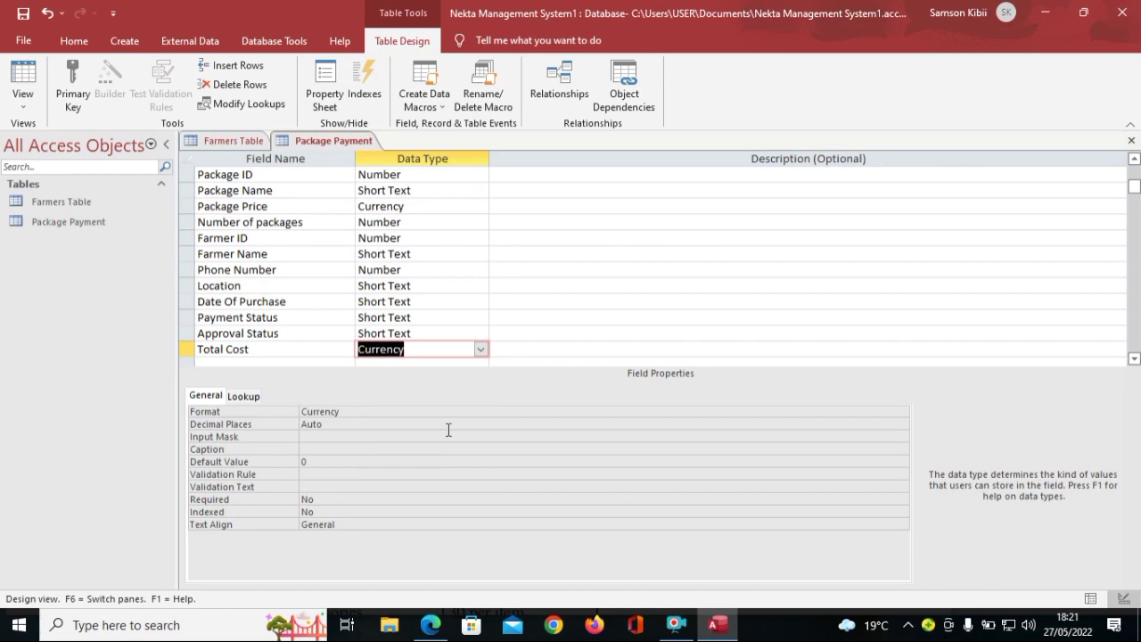
click(481, 302)
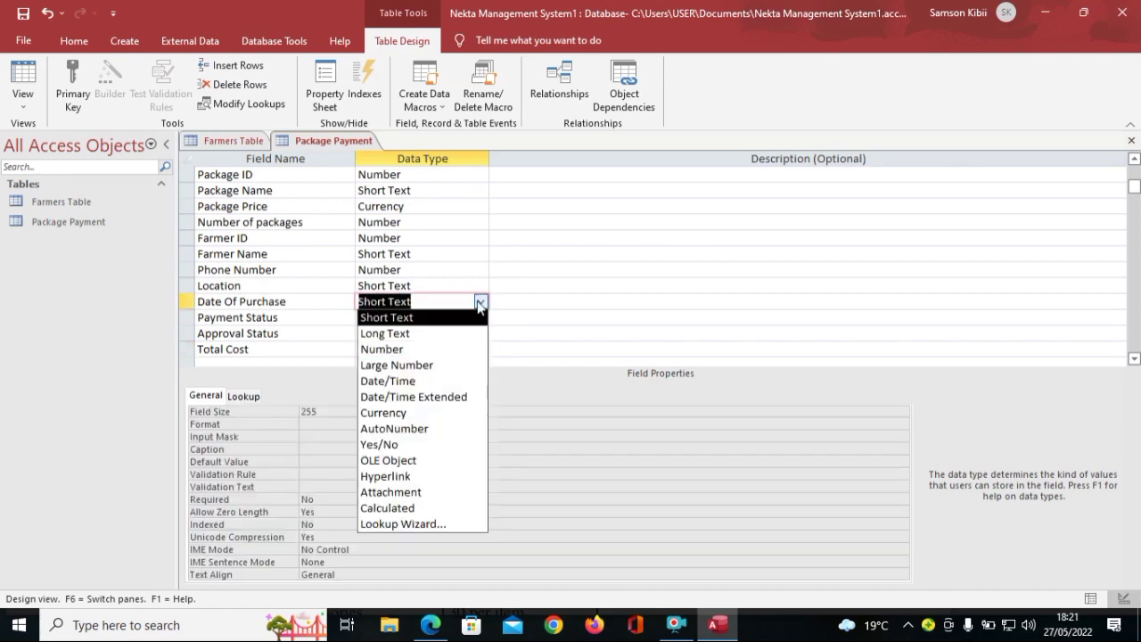
click(462, 383)
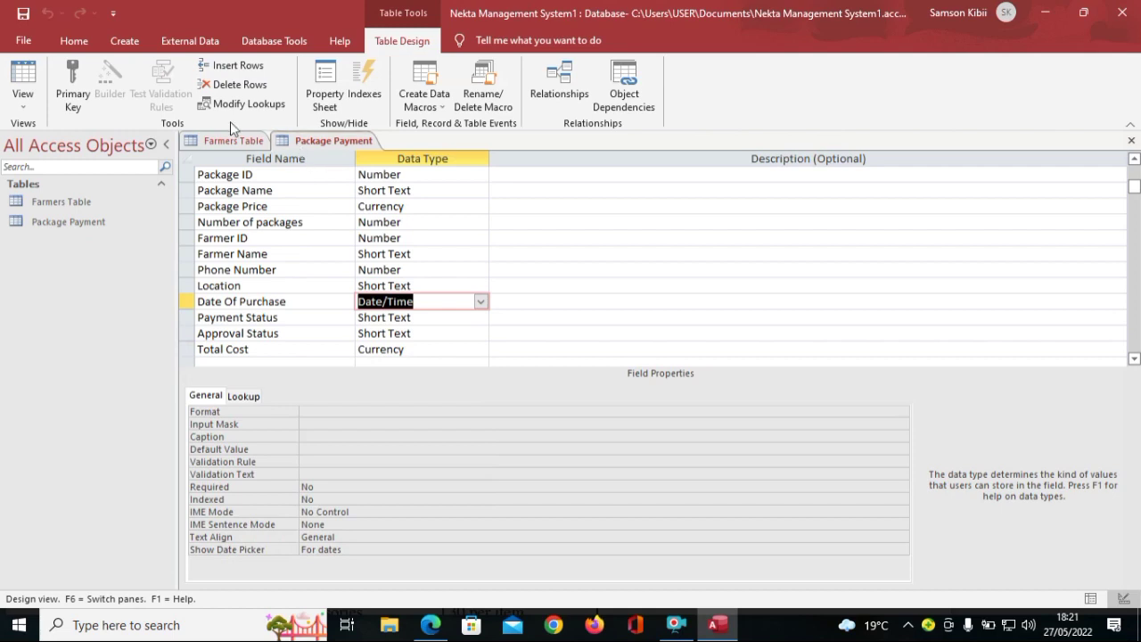
Step: Create a new blank table in the database
click(129, 47)
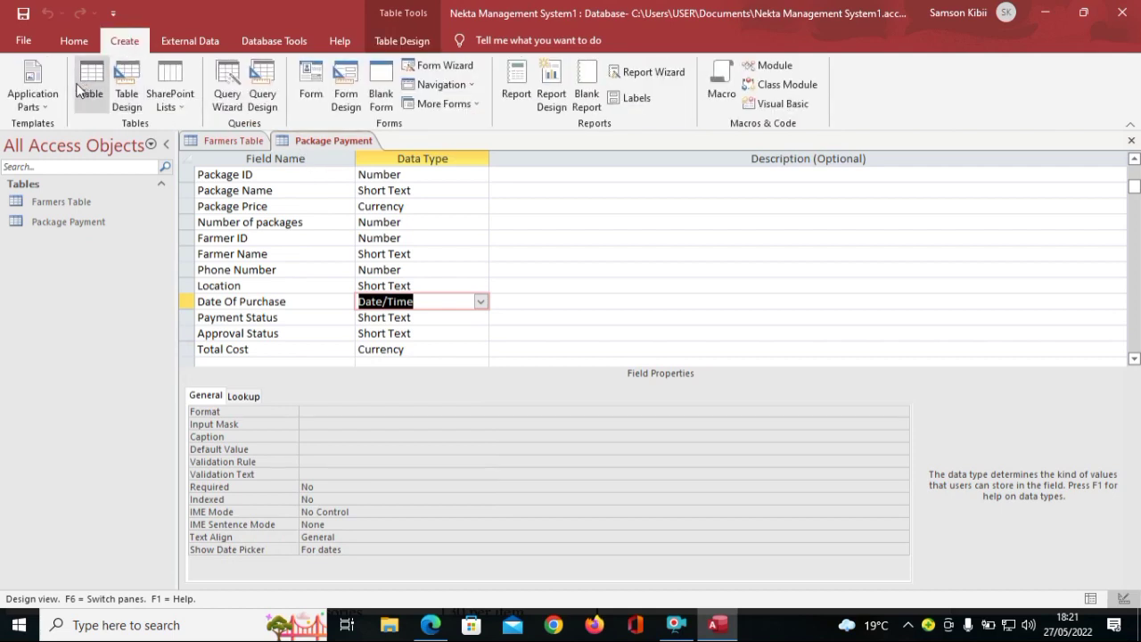
click(89, 85)
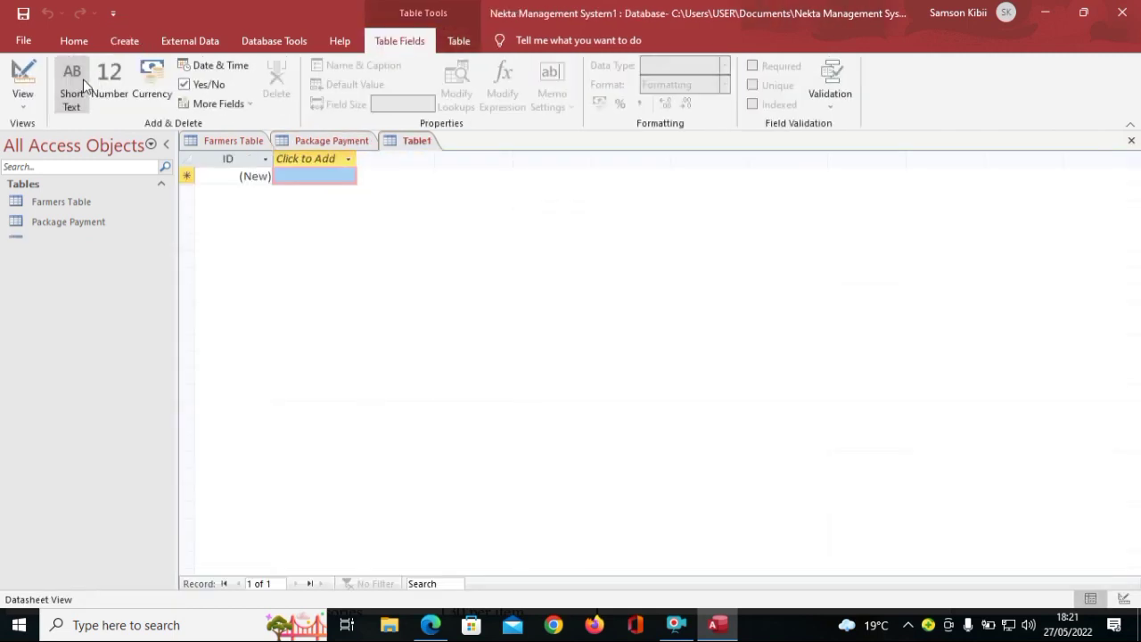
Step: Save the new table as Packages Available and open it in Design View
click(18, 80)
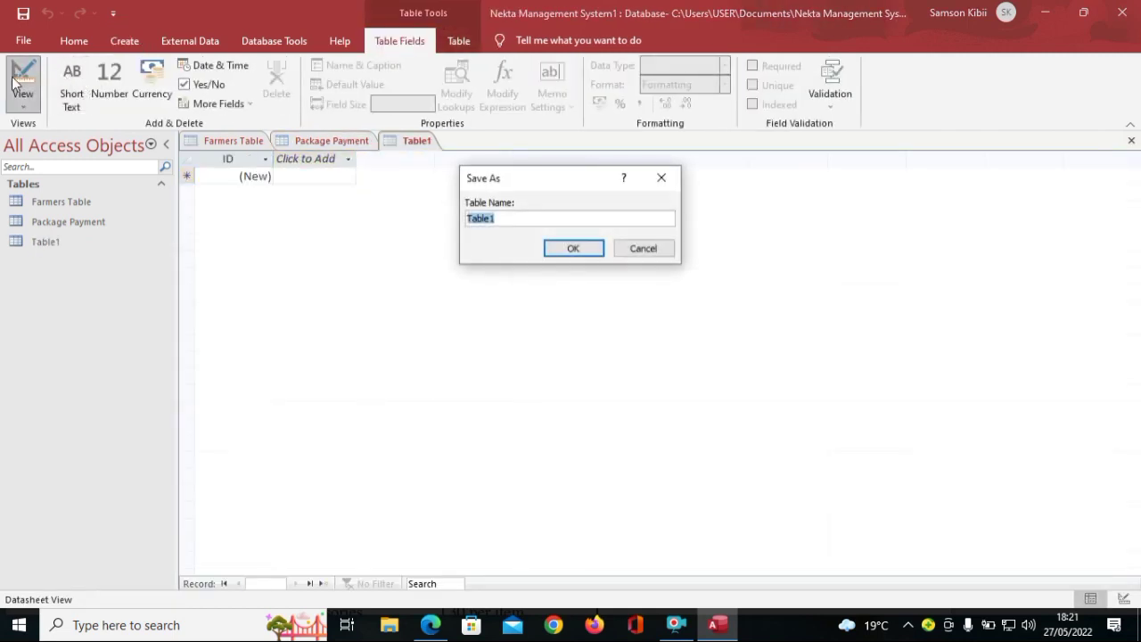
text(Packages Avail)
click(575, 249)
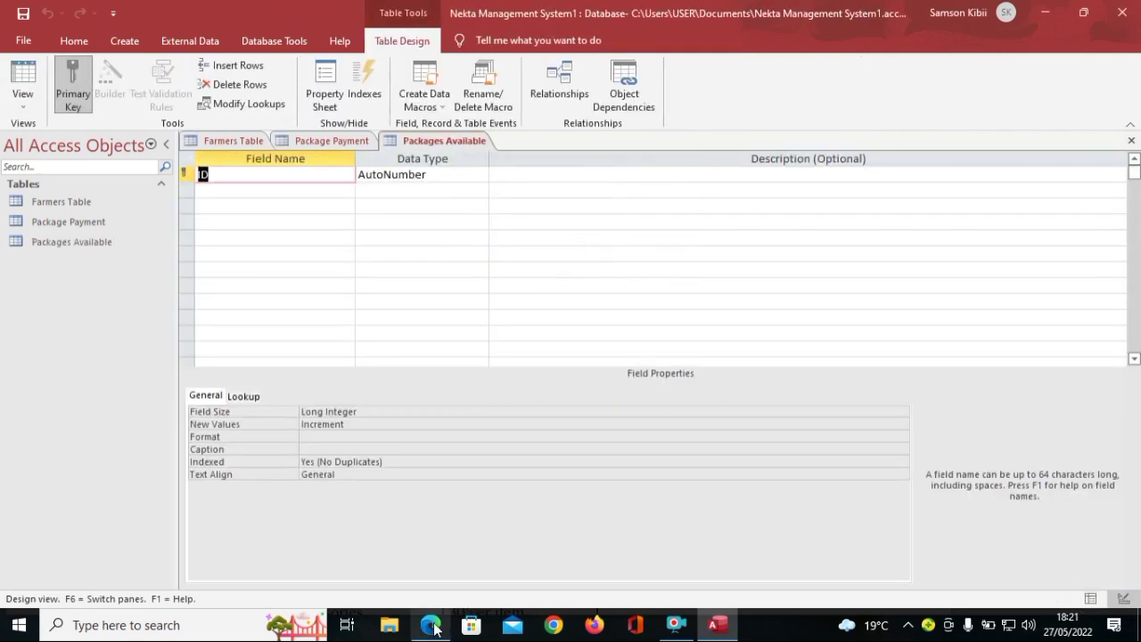
Step: Switch to the 451-3QP.pdf exam paper and examine the package names and costs in Table 1
click(430, 556)
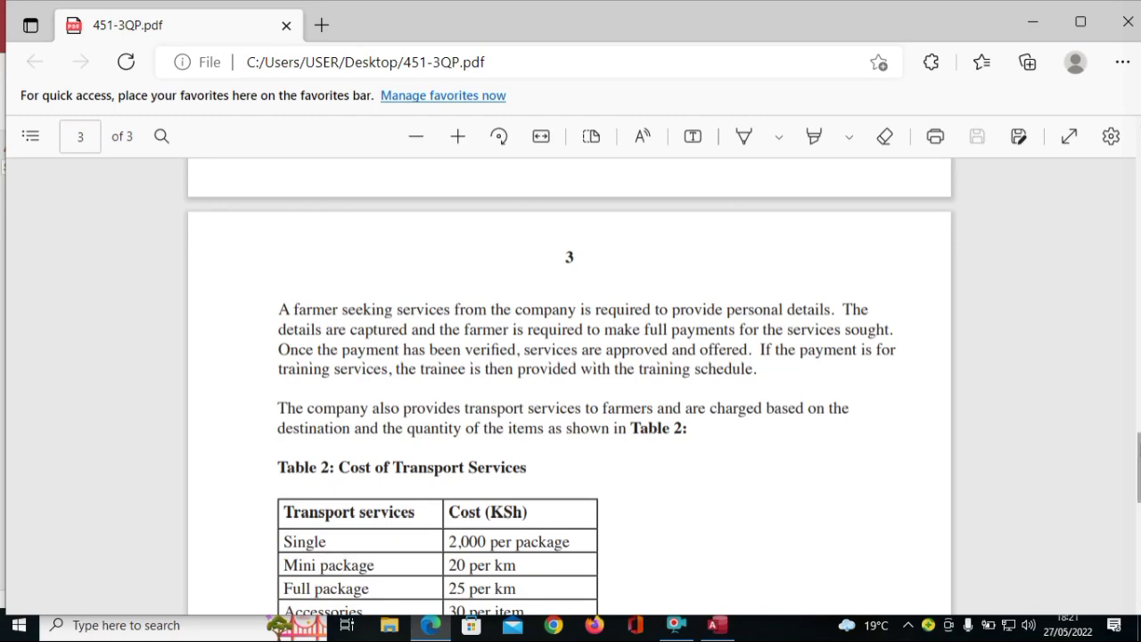
scroll(571, 401, up, 1)
scroll(591, 410, down, 4)
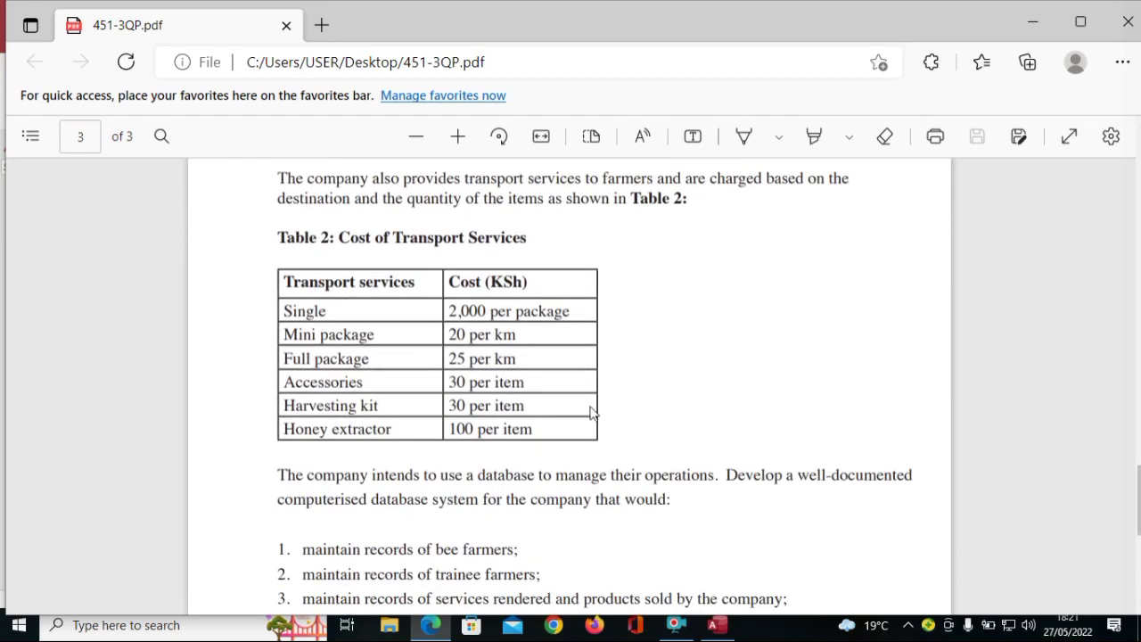
scroll(508, 331, up, 10)
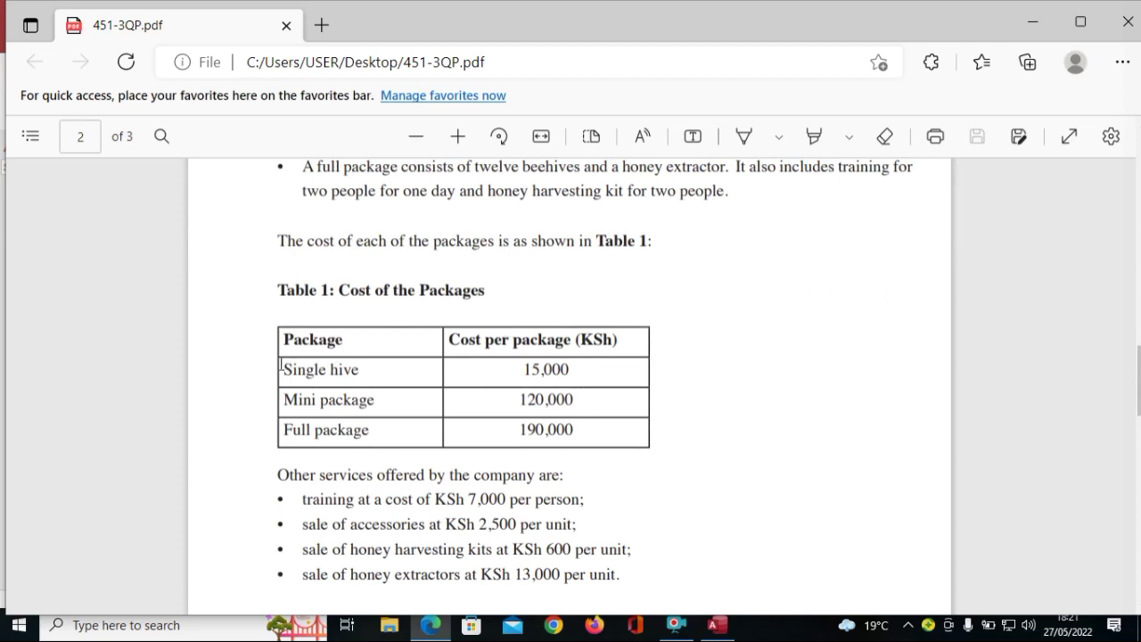
drag(280, 365, 385, 375)
click(283, 400)
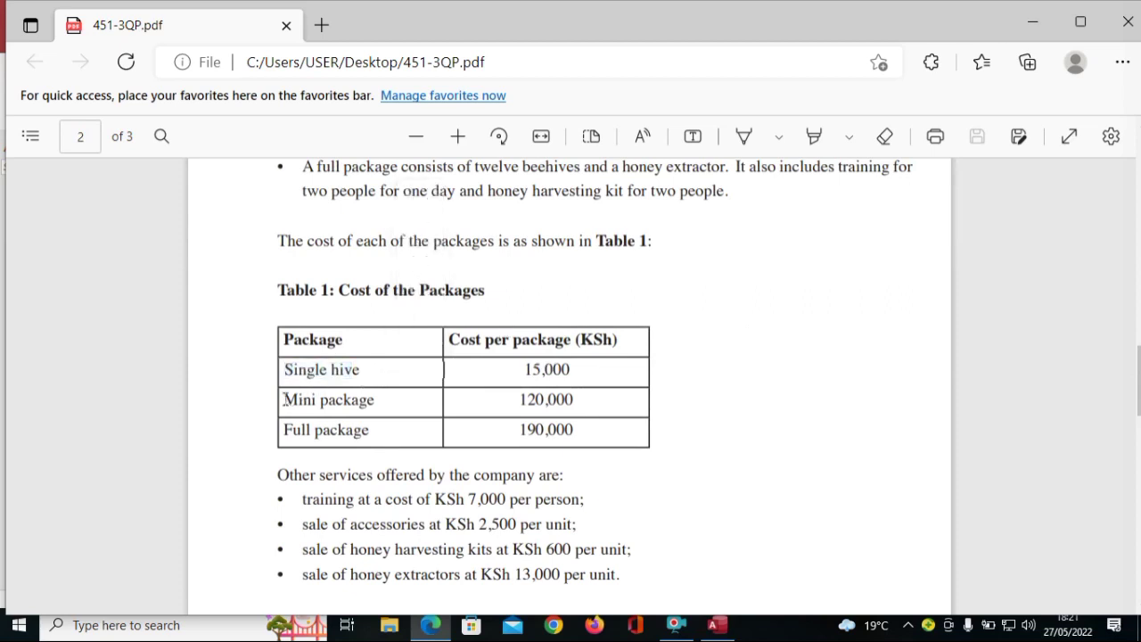
double_click(283, 399)
click(282, 429)
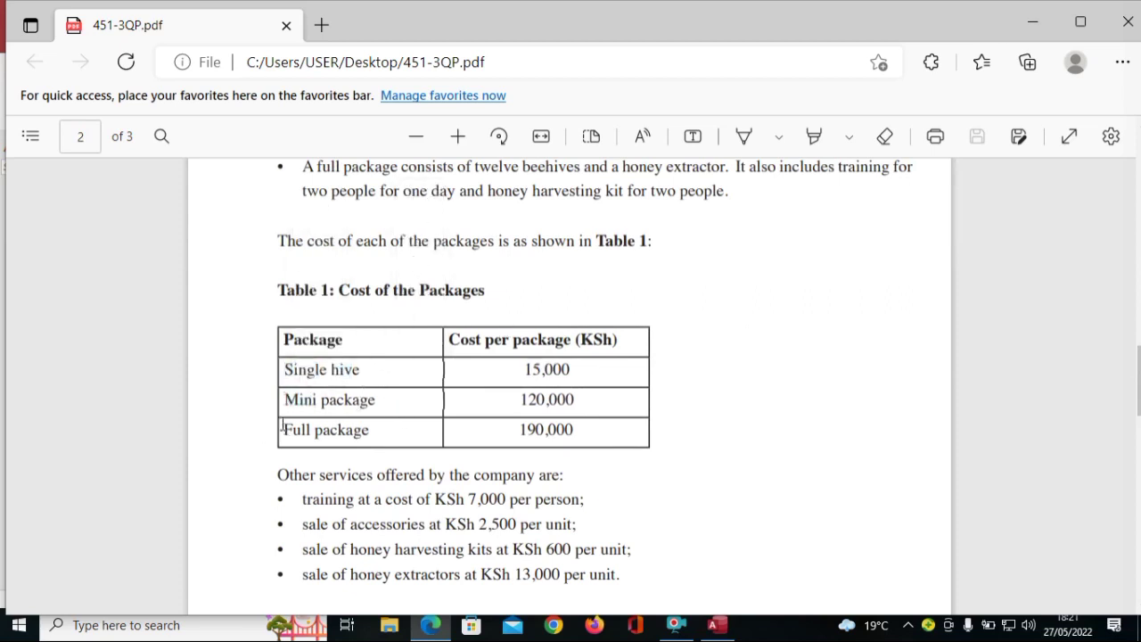
double_click(282, 428)
click(413, 422)
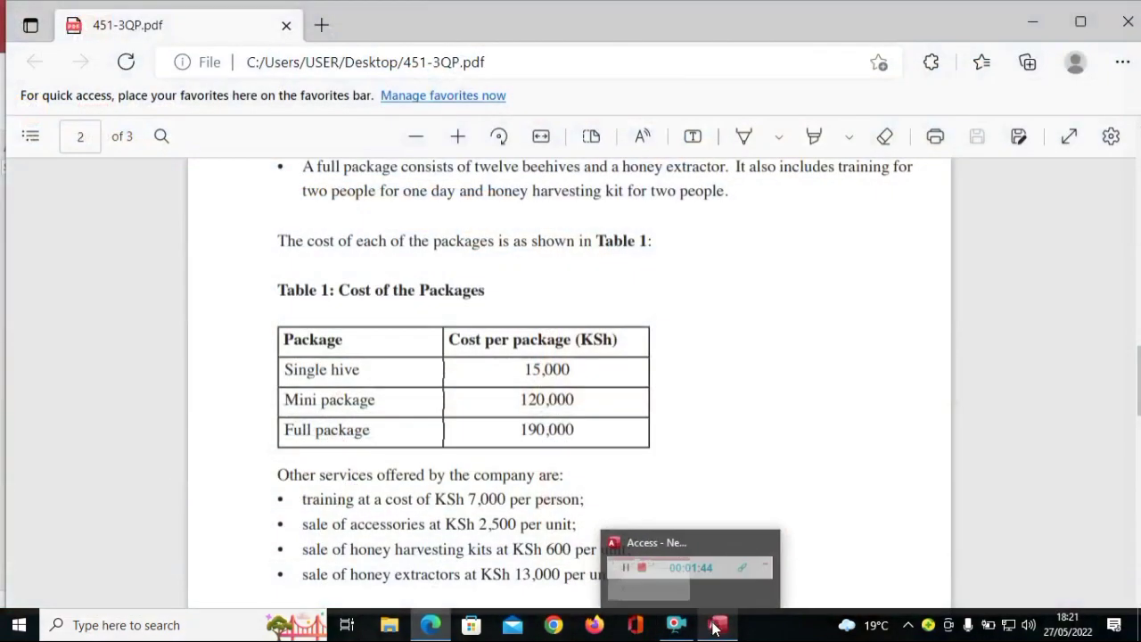
Step: Back in Access, rename the ID field to Package ID and add a Package Name field in the Packages Available table
click(713, 626)
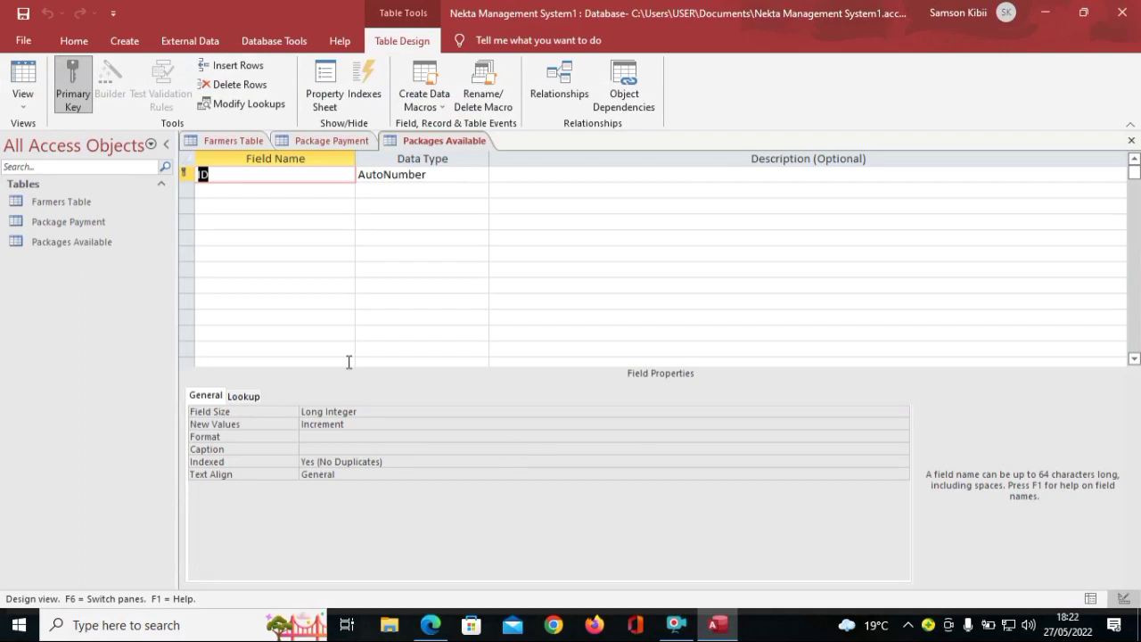
text(Package)
key(Caps_Lock)
text(ID)
key(Down)
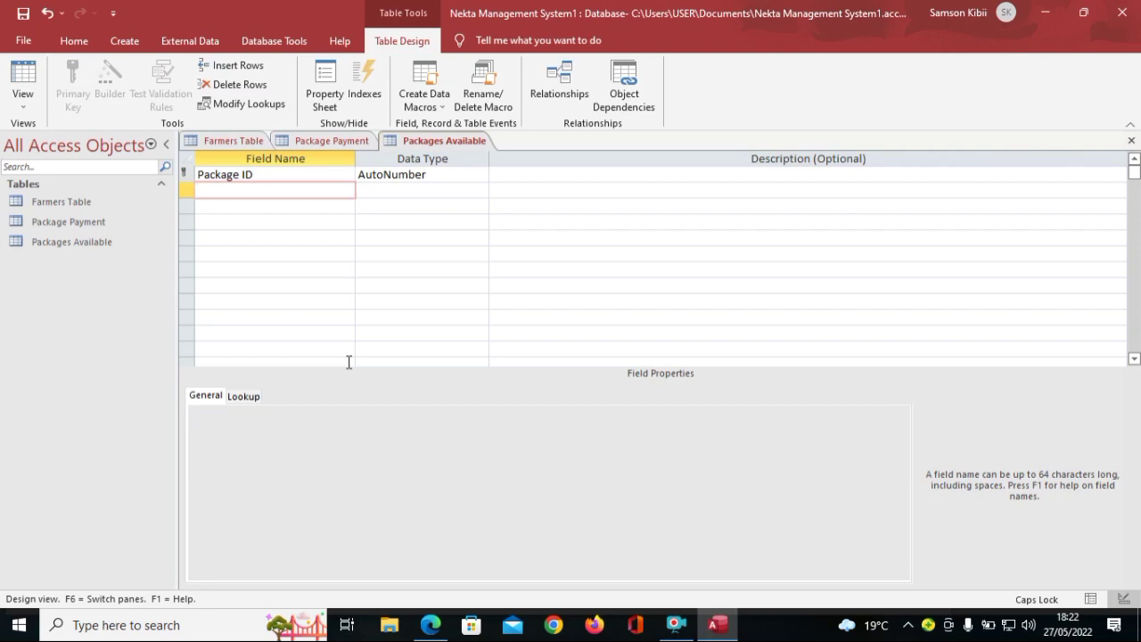
text(P)
key(Caps_Lock)
text(ackage)
key(Caps_Lock)
text(N)
key(Caps_Lock)
text(ame)
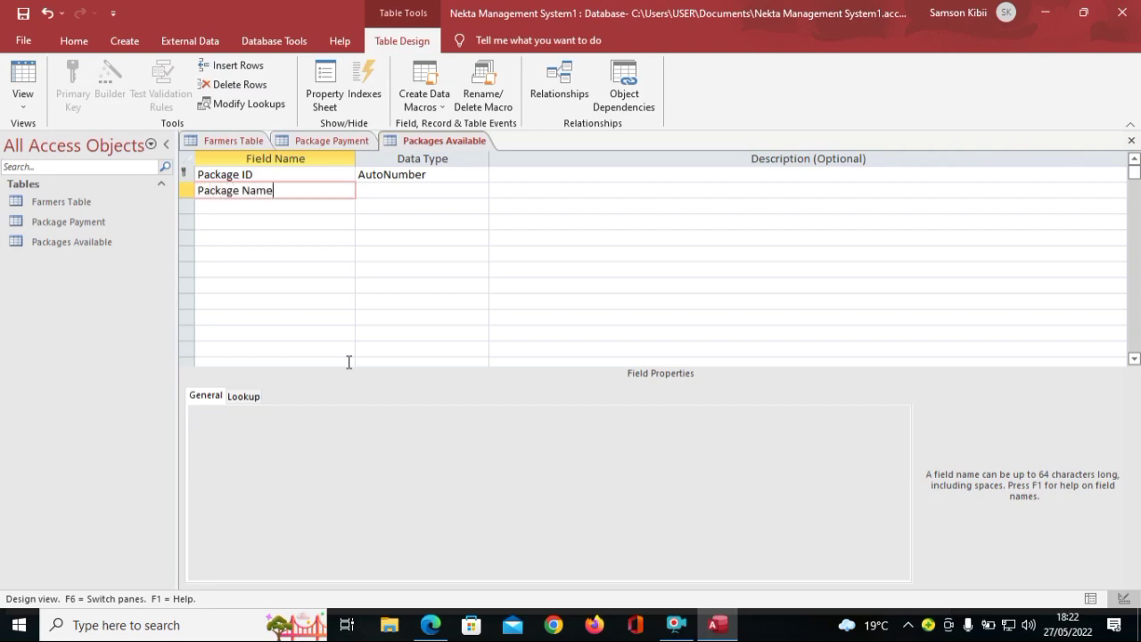
key(Down)
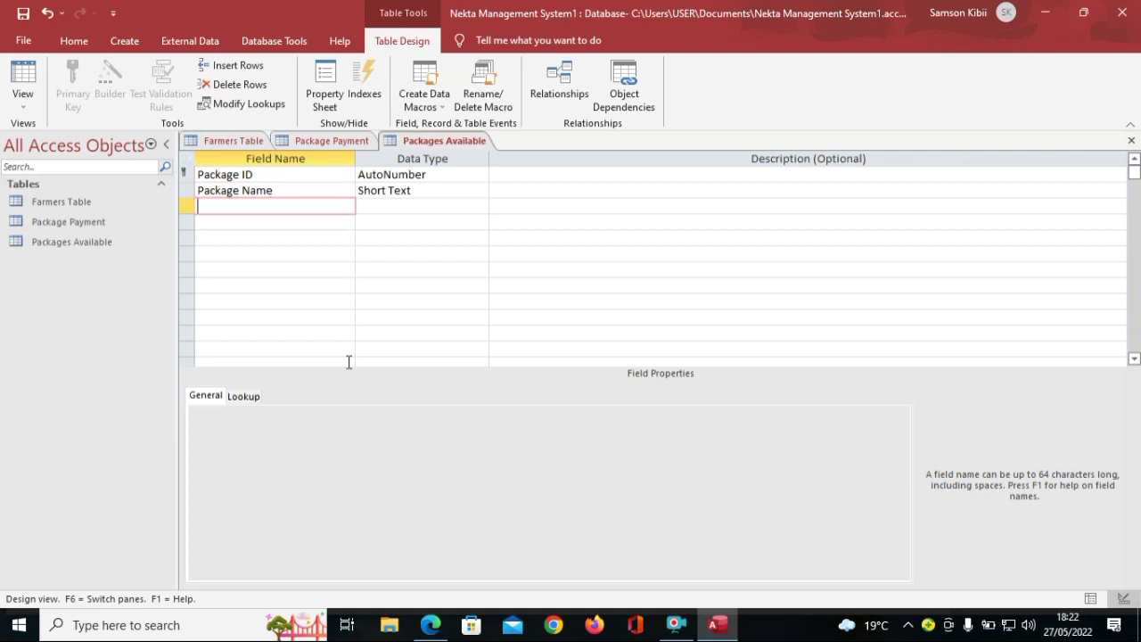
Step: Add a Cost Of Package field below Package Name in the Packages Available table
key(Caps_Lock)
text(C)
key(Caps_Lock)
text(ost)
key(Caps_Lock)
text(O)
key(Caps_Lock)
text(f)
key(Caps_Lock)
text(T)
key(BackSpace)
key(Caps_Lock)
key(Caps_Lock)
text(P)
key(Caps_Lock)
text(ackage)
key(Down)
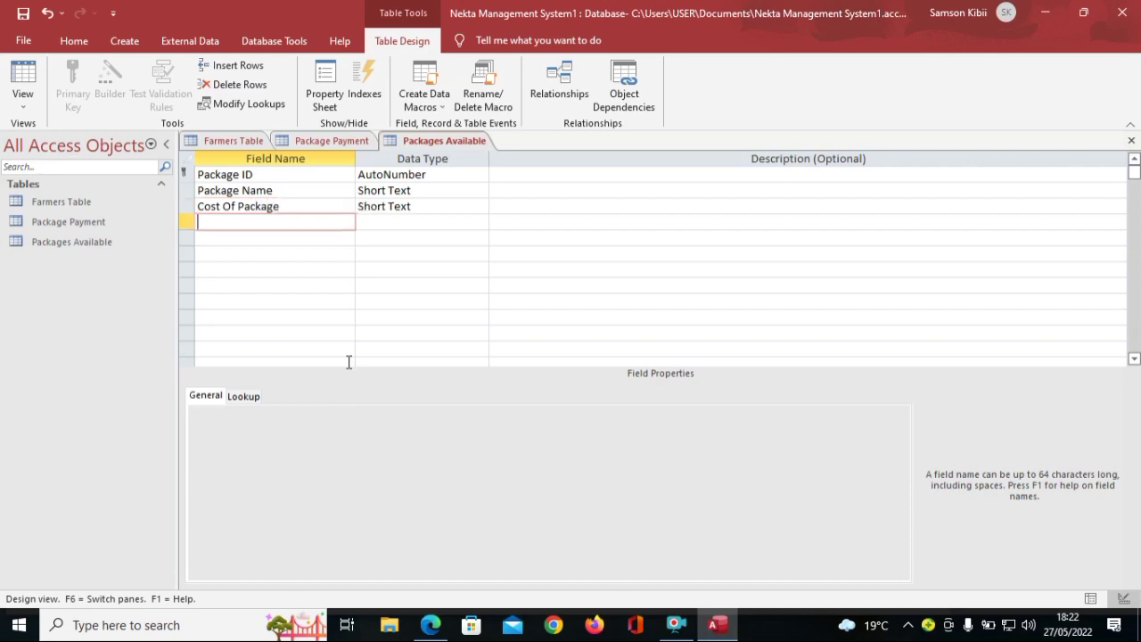
Step: Set the data type of the Cost Of Package field to Currency
click(474, 205)
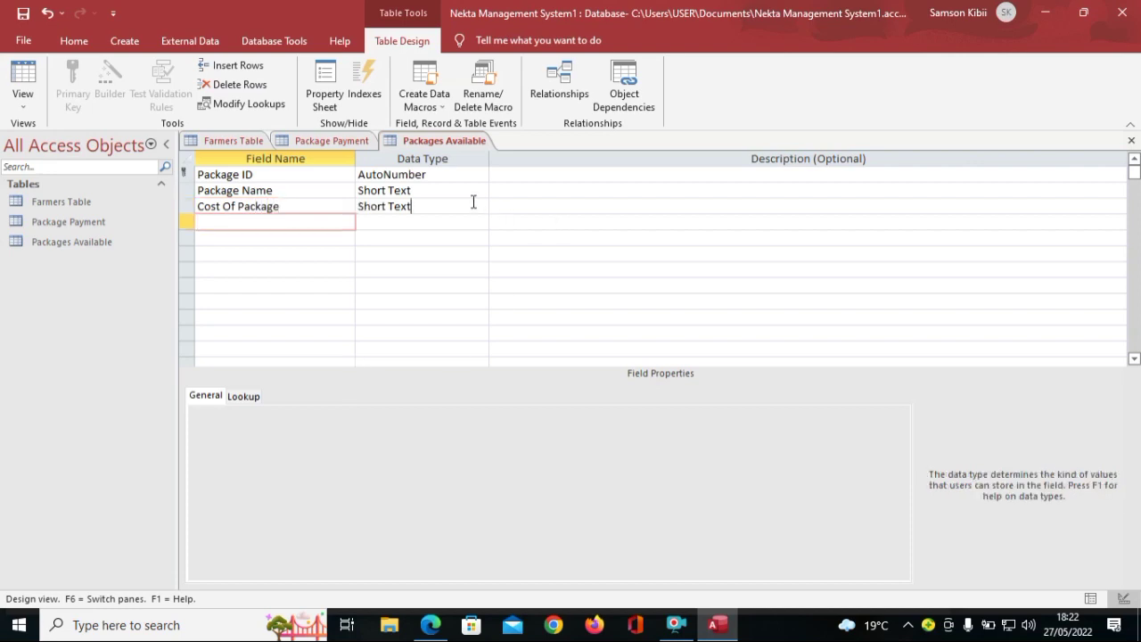
click(481, 208)
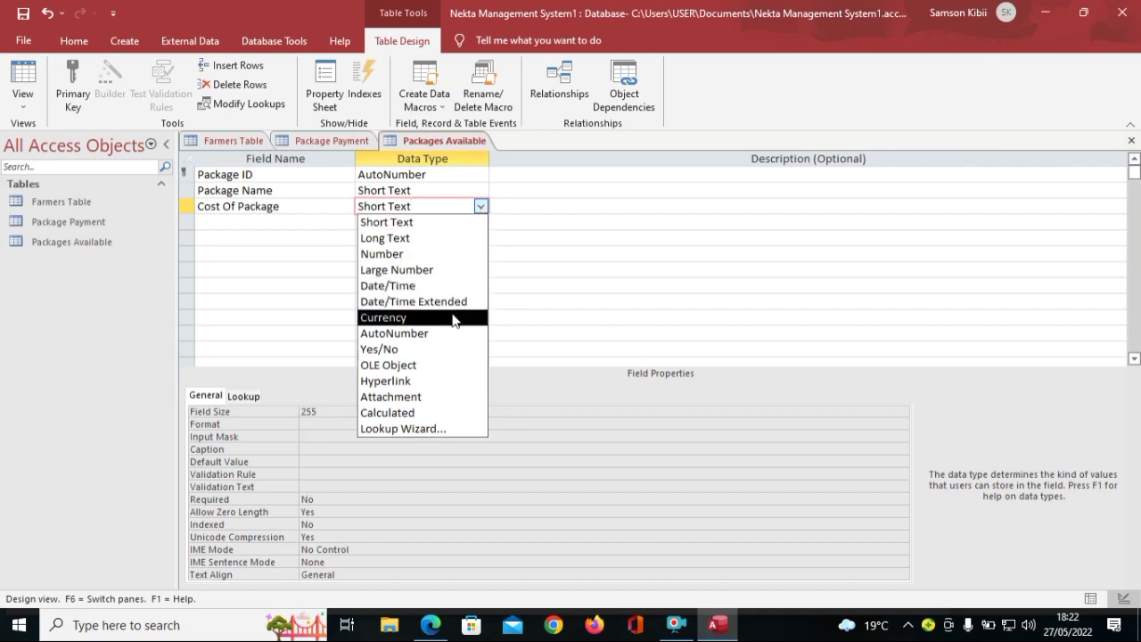
click(453, 319)
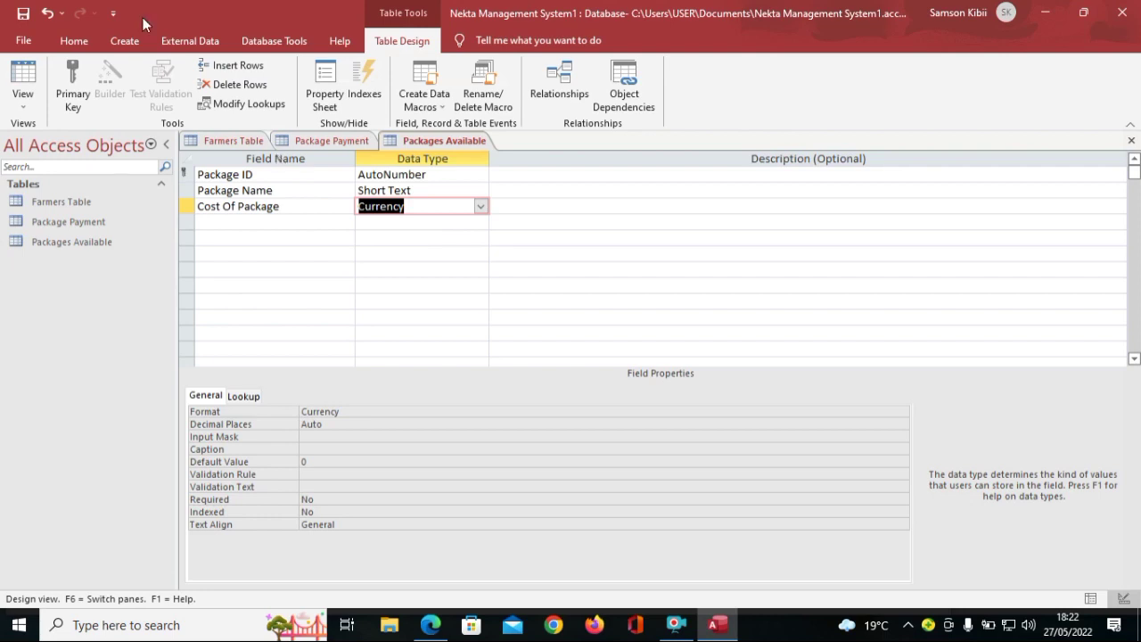
Step: Create another table, save it as Purchase Table and open it in Design View
click(126, 41)
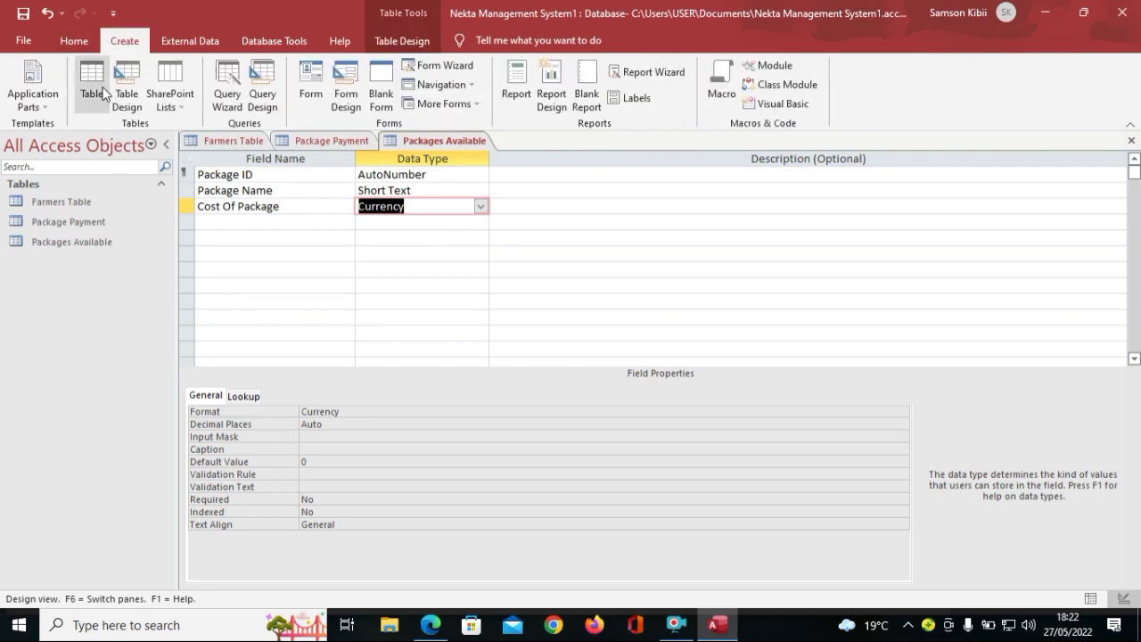
click(93, 85)
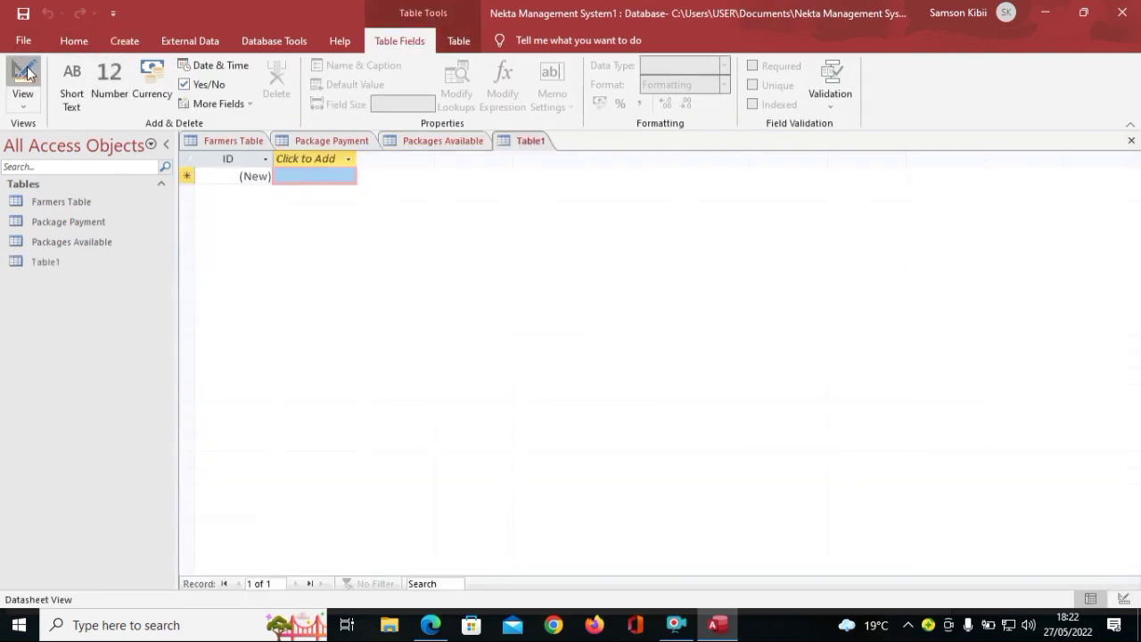
click(25, 73)
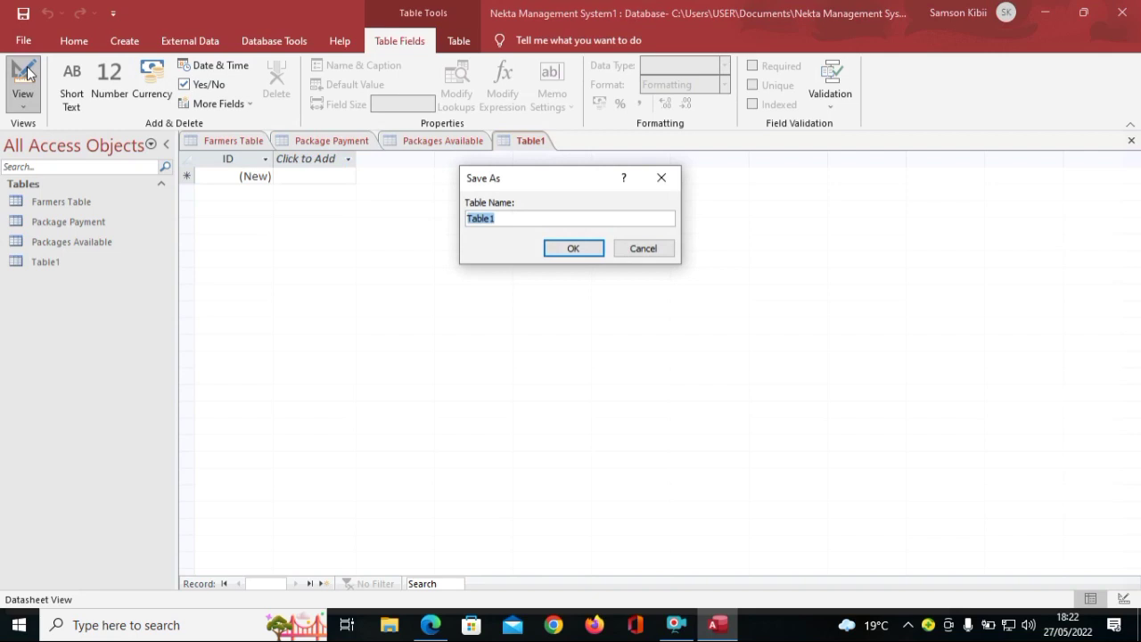
text(Purchase)
key(Caps_Lock)
text(T)
key(Caps_Lock)
text(able)
click(587, 246)
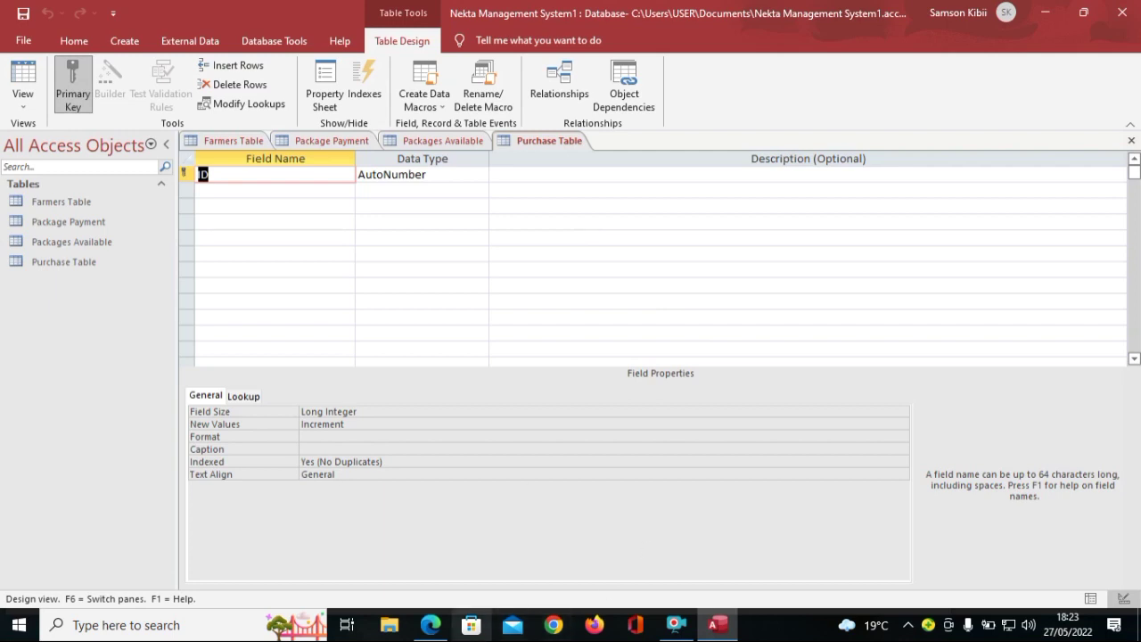
Step: Switch to the exam PDF and read the paragraph on buying honey and bee products from farmers and how they are paid
click(427, 627)
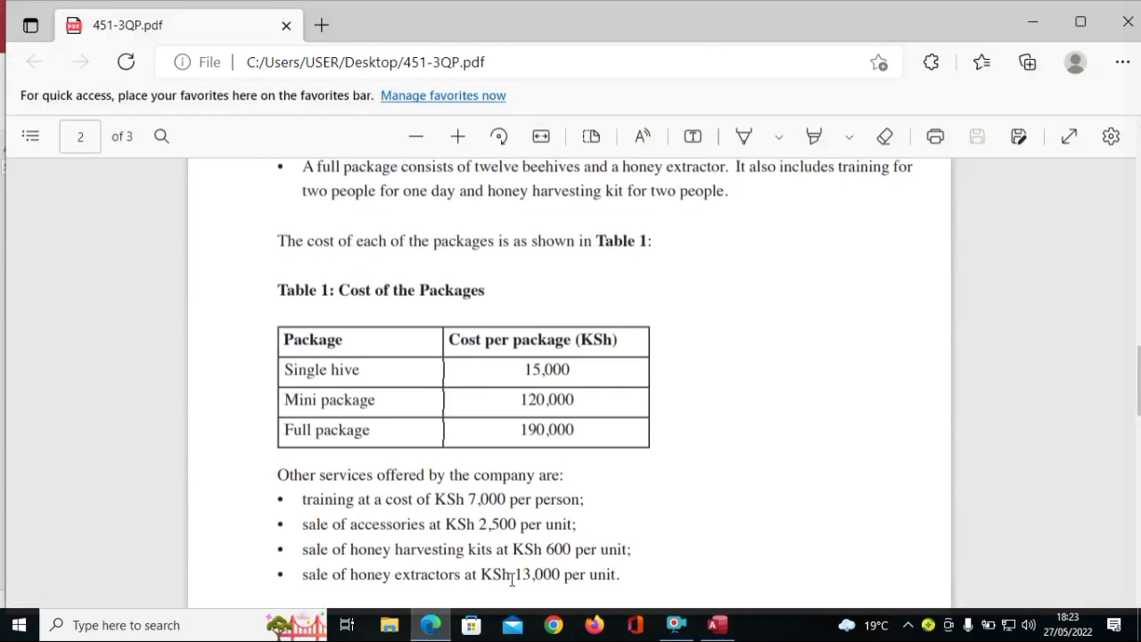
scroll(1137, 377, down, 5)
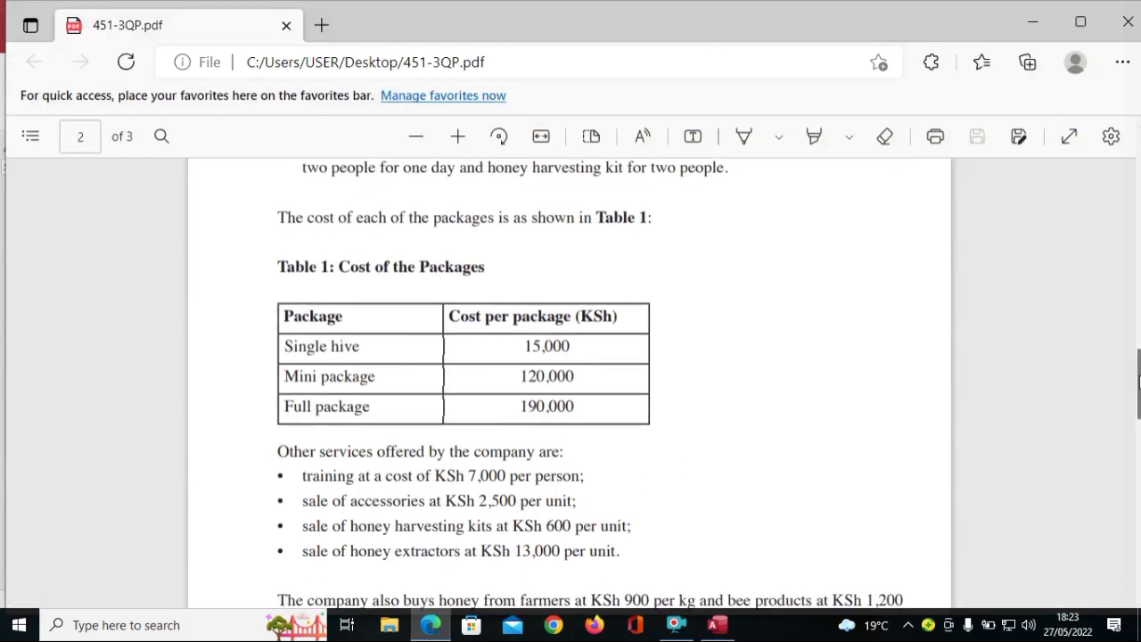
scroll(1138, 377, down, 3)
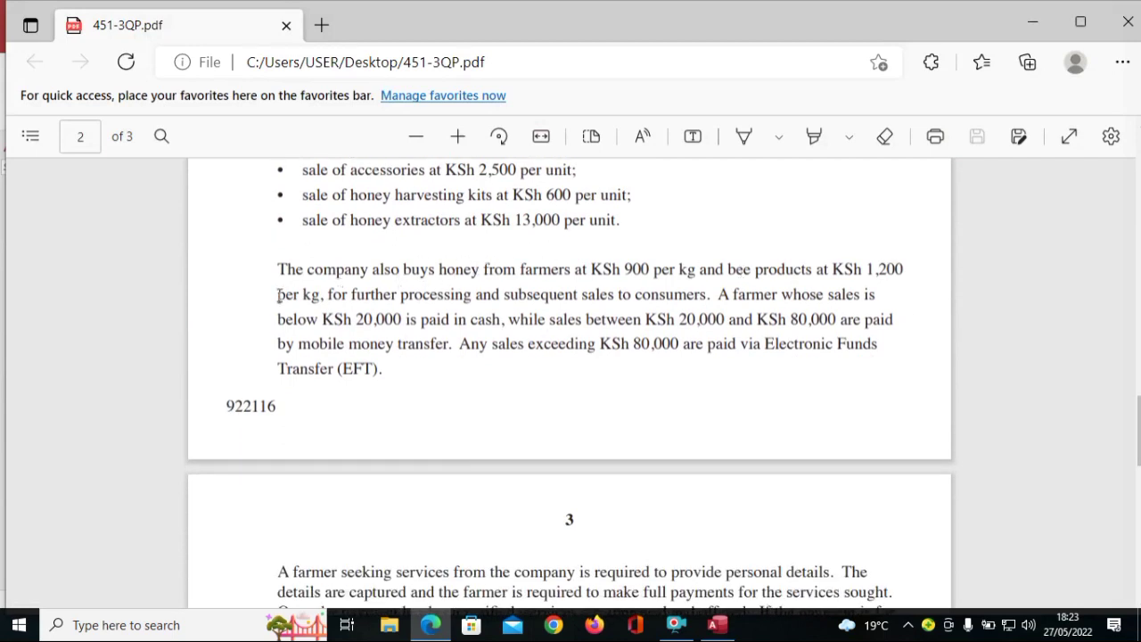
drag(280, 268, 922, 293)
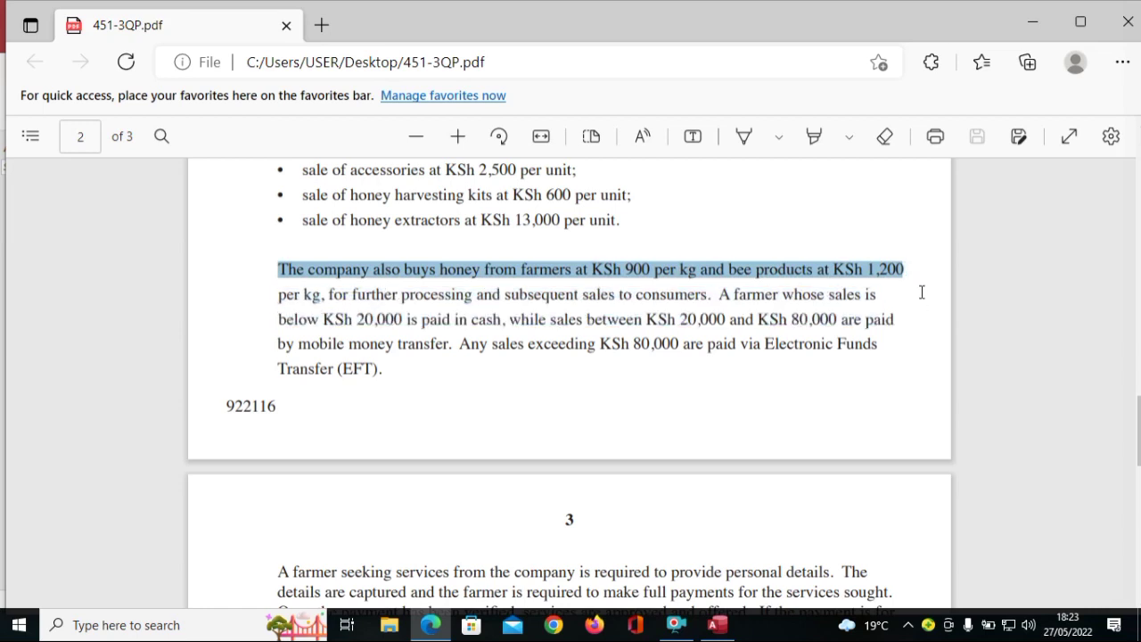
drag(921, 292, 922, 292)
click(238, 291)
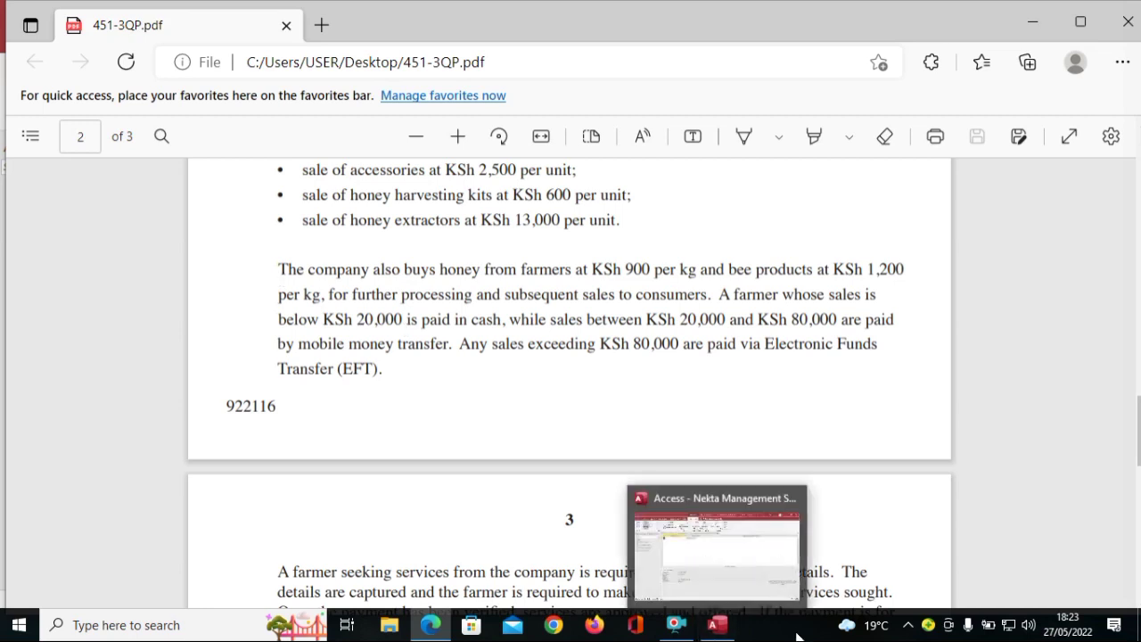
Step: Back in Access, rename the ID field to Purchase ID and add a Farmer ID field in the Purchase Table
click(727, 628)
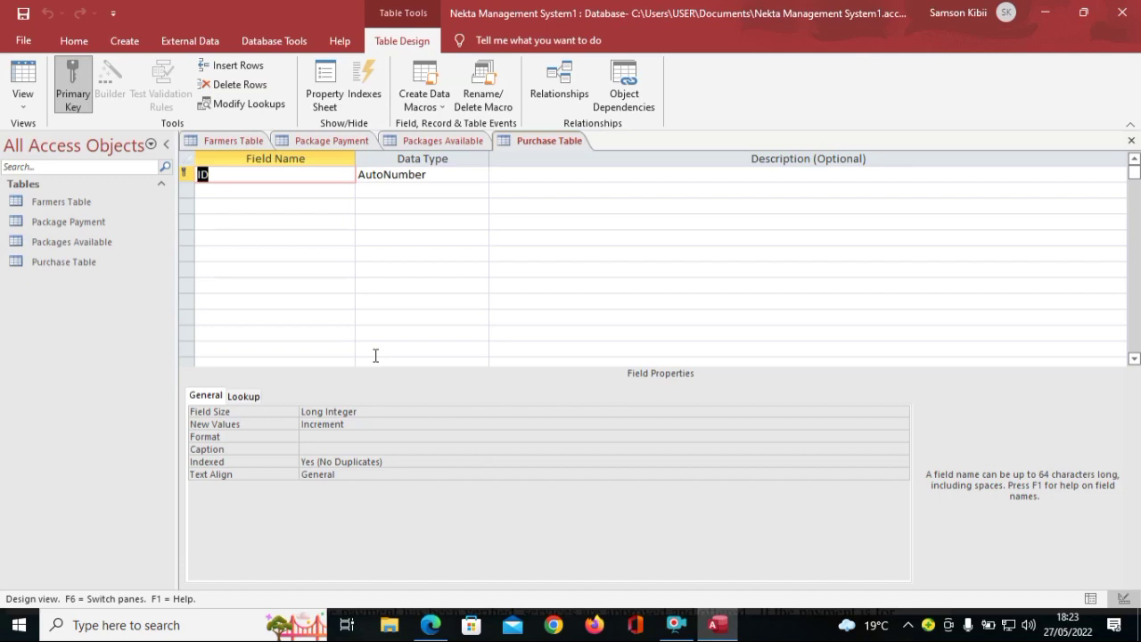
text(Purchase)
key(Caps_Lock)
text(ID)
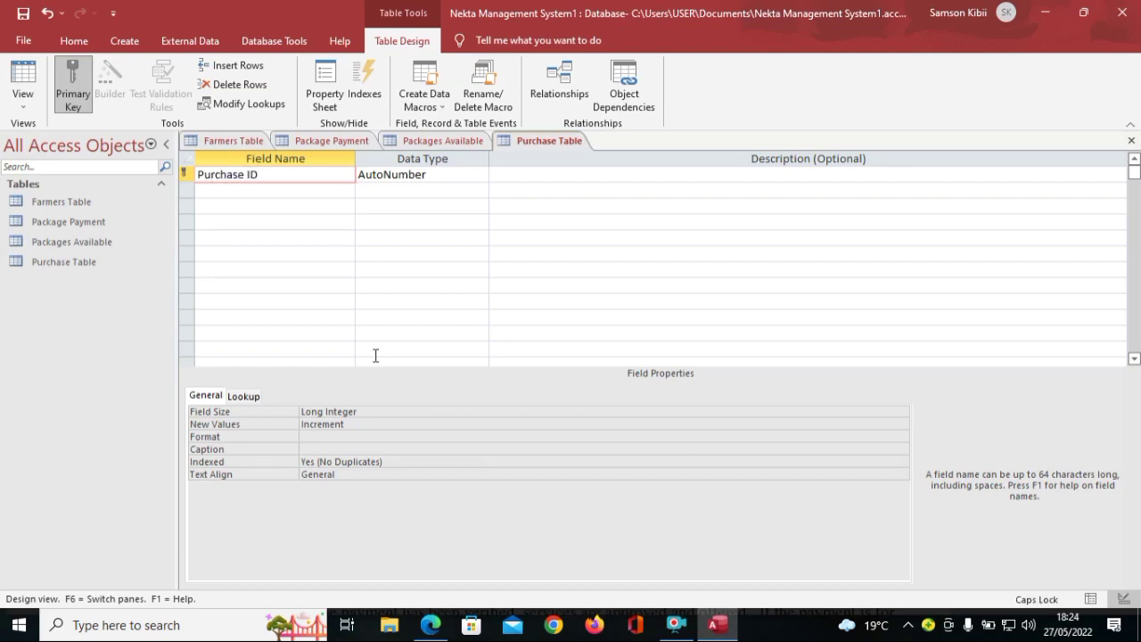
key(Down)
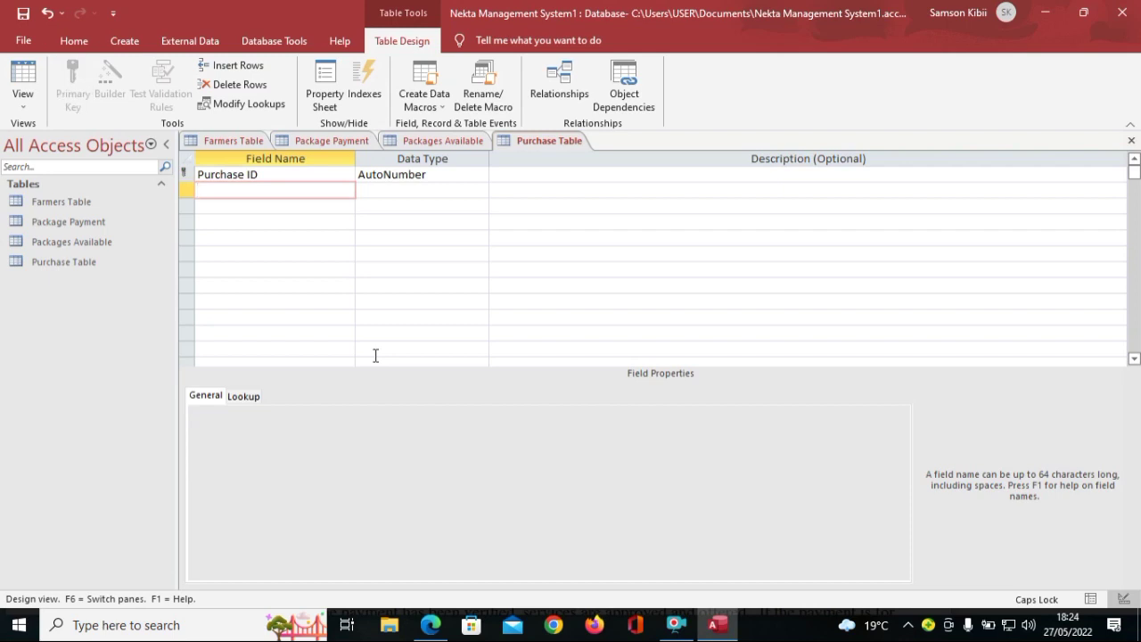
text(F)
key(Caps_Lock)
text(armer)
key(Caps_Lock)
text(ID)
key(Down)
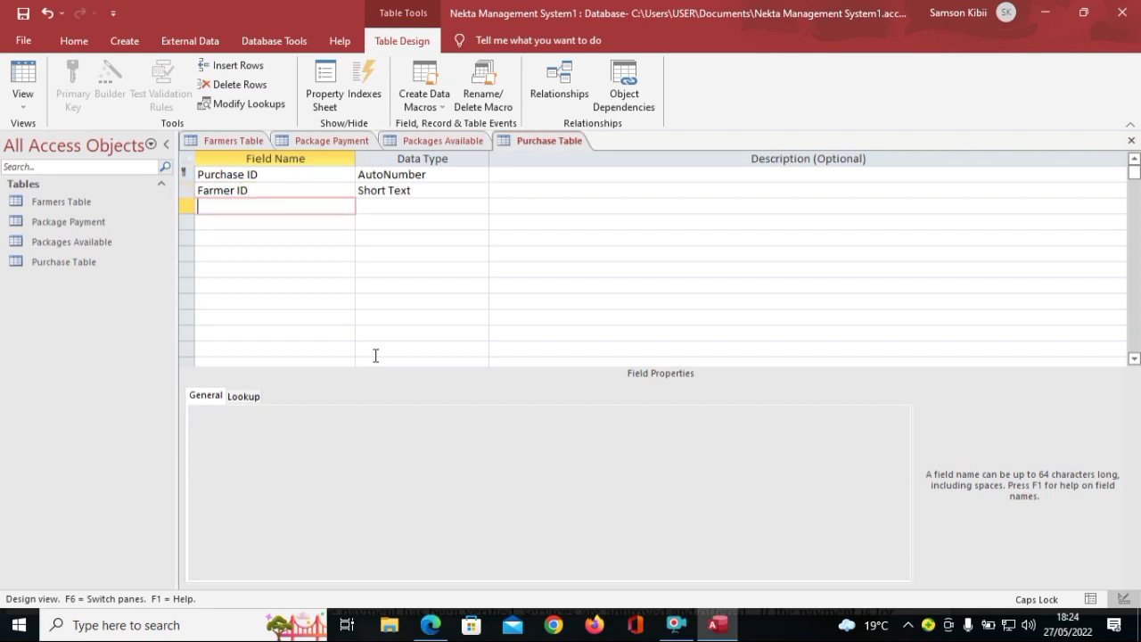
Step: Add Farmer Name and Phone Number fields to the Purchase Table
text(F)
key(Caps_Lock)
text(armer)
key(Caps_Lock)
text(N)
key(Caps_Lock)
text(ame)
key(Down)
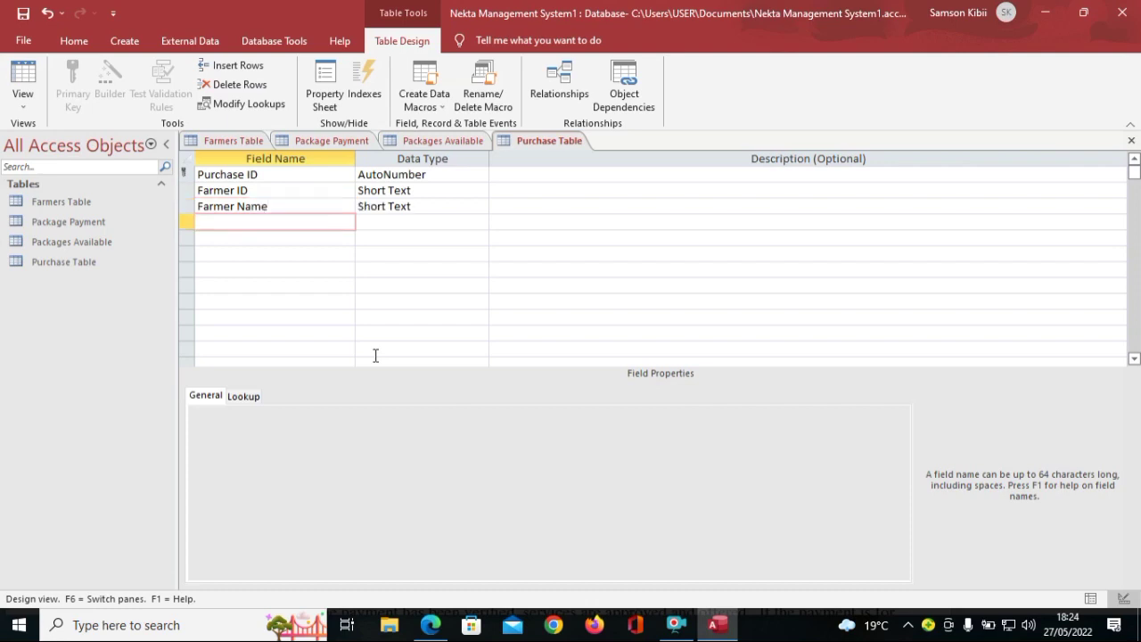
key(Caps_Lock)
text(P)
key(Caps_Lock)
text(hone)
key(Caps_Lock)
text(N)
key(Caps_Lock)
text(umber)
key(Down)
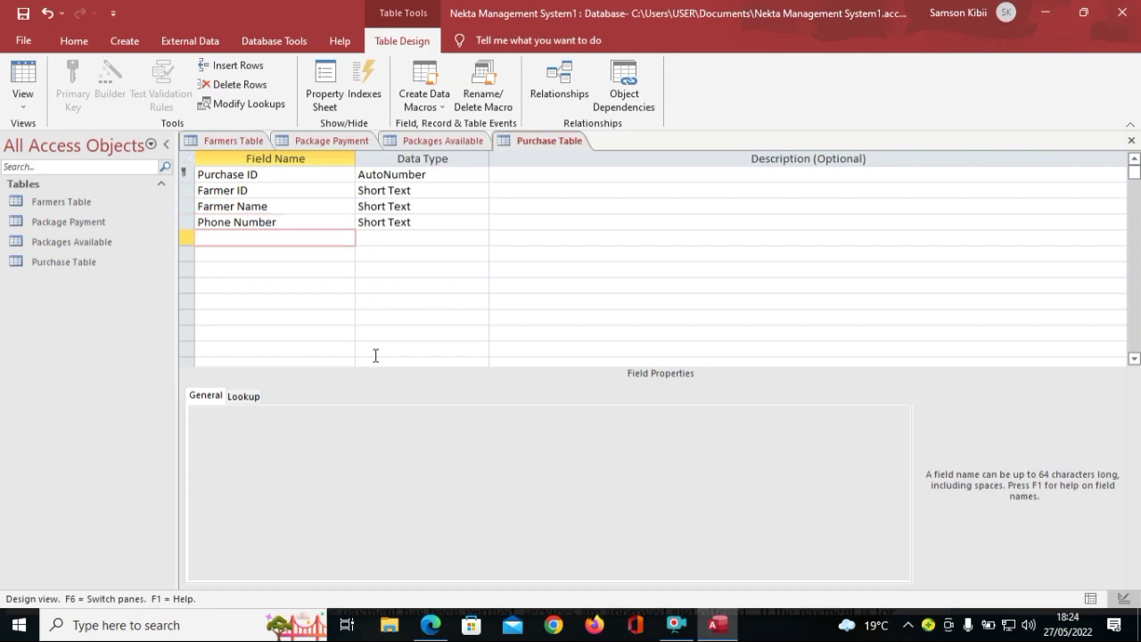
Step: Add Product Bought and Quantity fields below Phone Number in the Purchase Table
key(Caps_Lock)
text(P)
key(Caps_Lock)
text(roduct)
key(Caps_Lock)
text(B)
key(Caps_Lock)
text(ought)
key(Down)
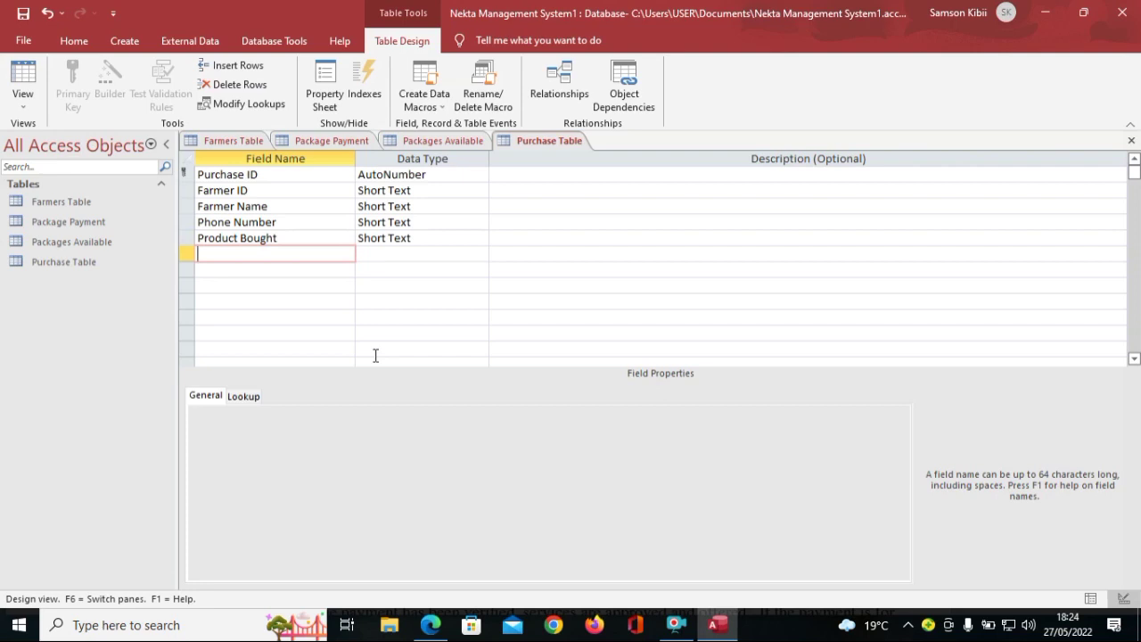
key(Caps_Lock)
text(Q)
key(Caps_Lock)
text(uantity)
key(Down)
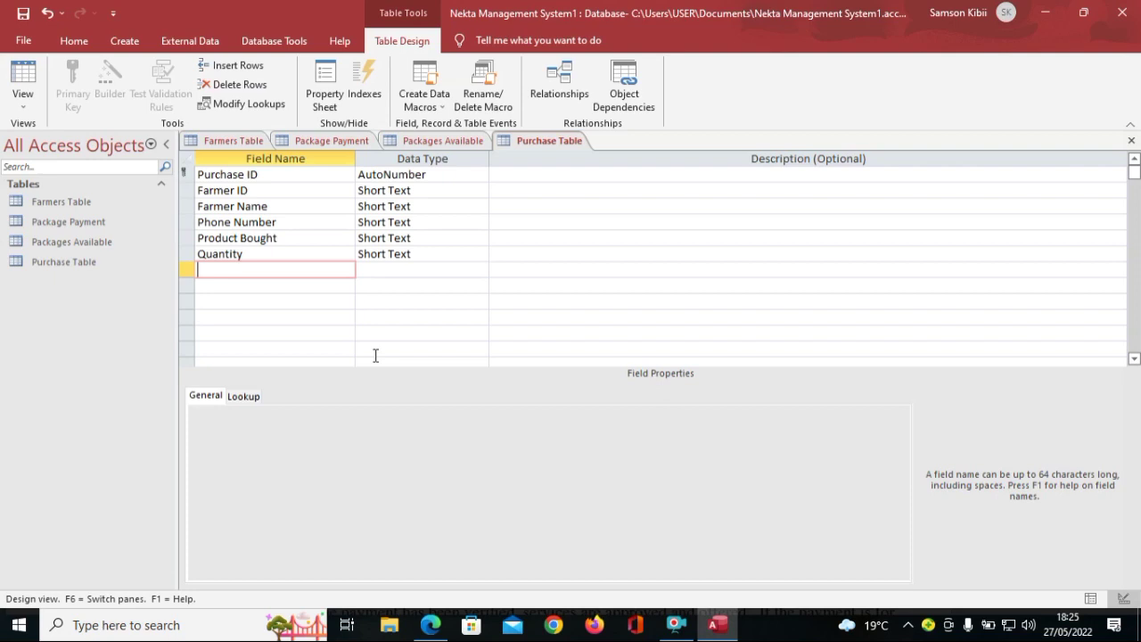
Step: Add Cost Of Purchase and Payment Method fields below Quantity in the Purchase Table
text(Cost Of Purchase)
key(Down)
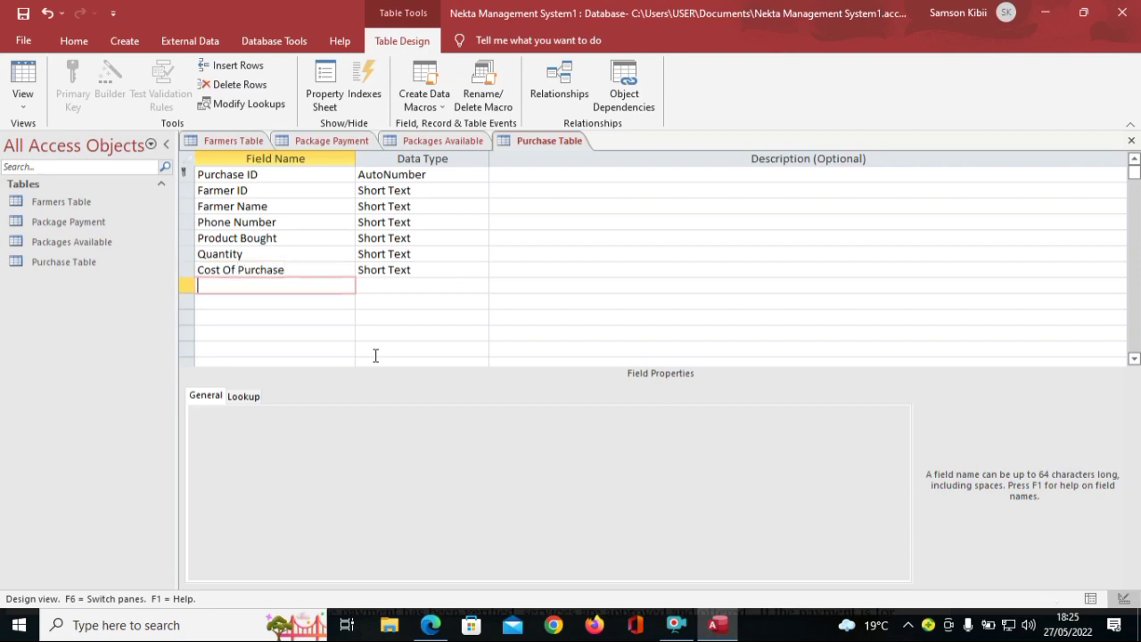
text(Payment)
key(Caps_Lock)
text(ethod)
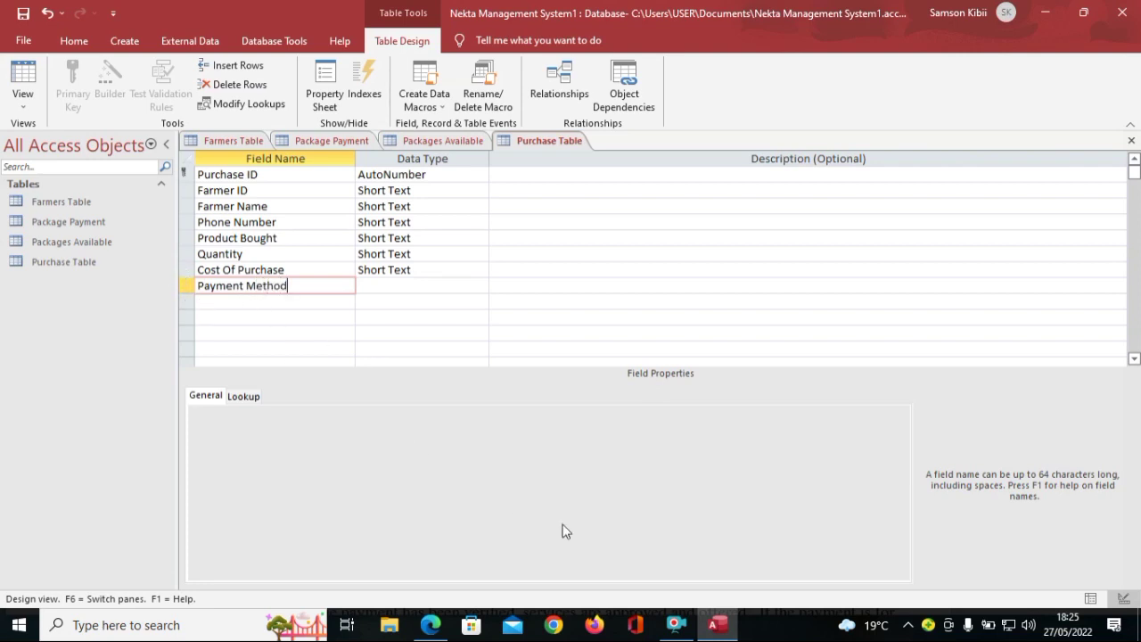
Step: Switch to the exam PDF in Edge and review the payment method rules for farmers' sales
click(431, 625)
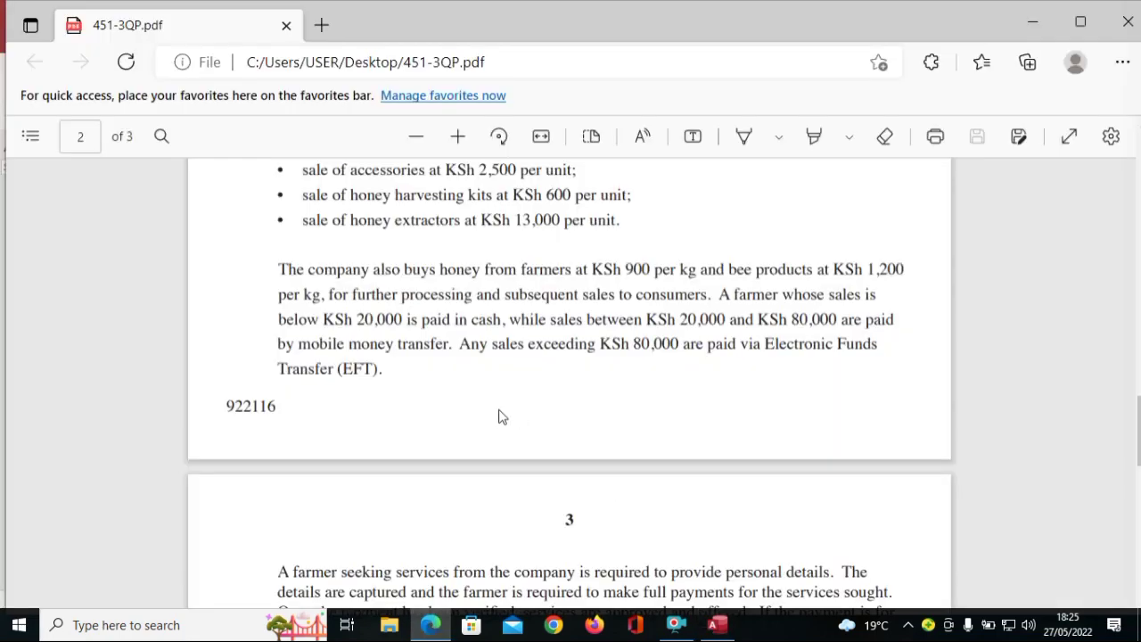
drag(710, 295, 913, 318)
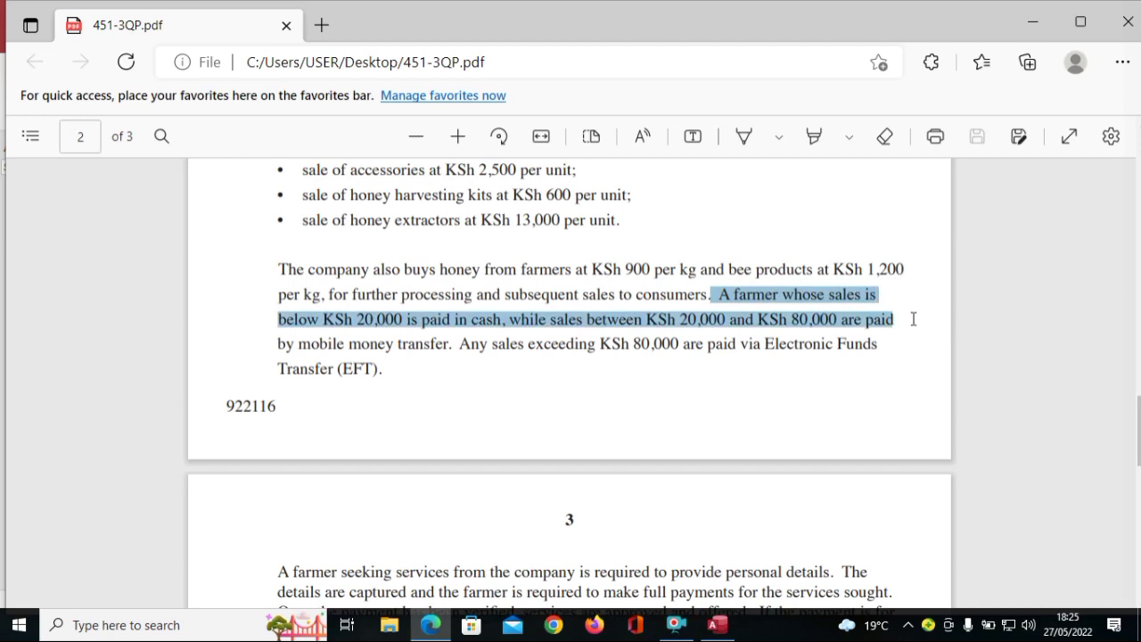
drag(914, 318, 915, 361)
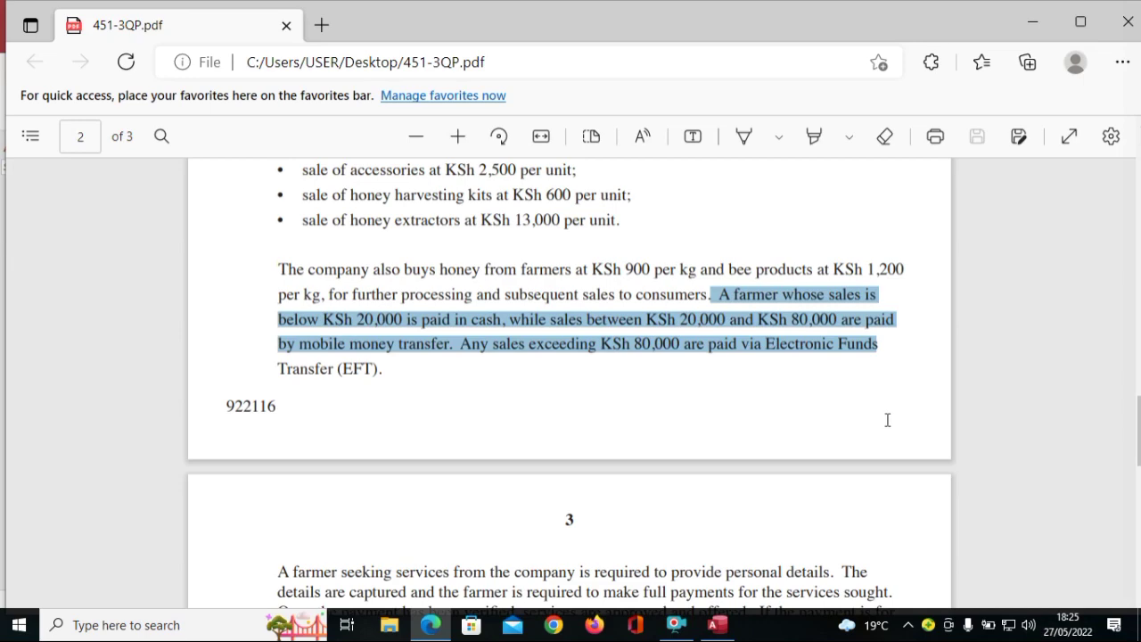
Step: Back in Access, add a Date Of Purchase field below Payment Method in the Purchase Table
click(713, 624)
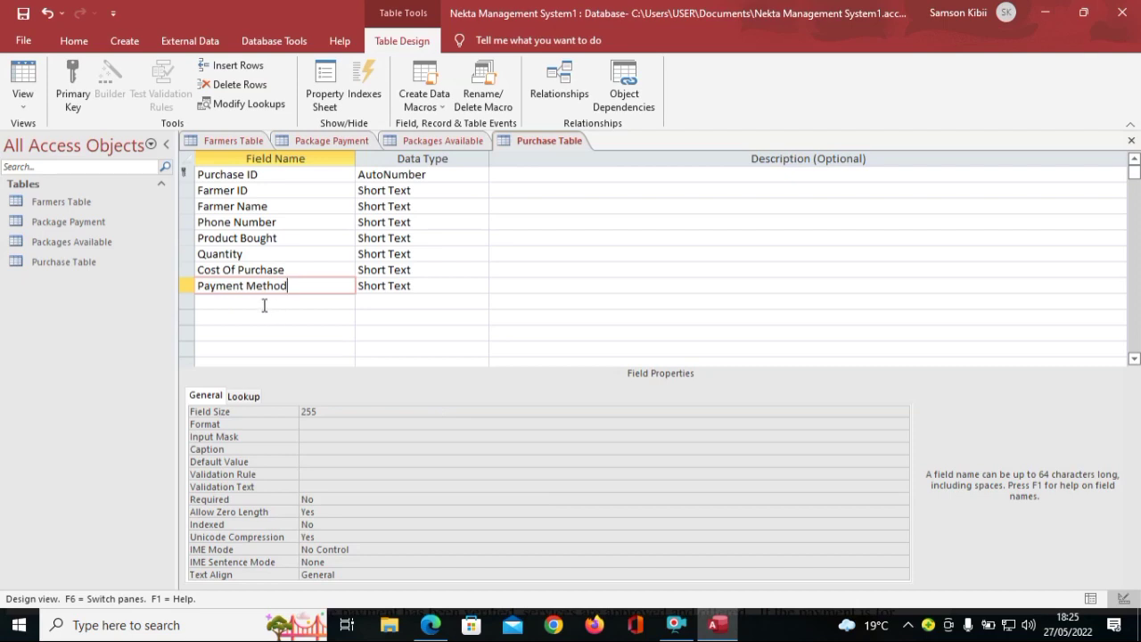
click(202, 300)
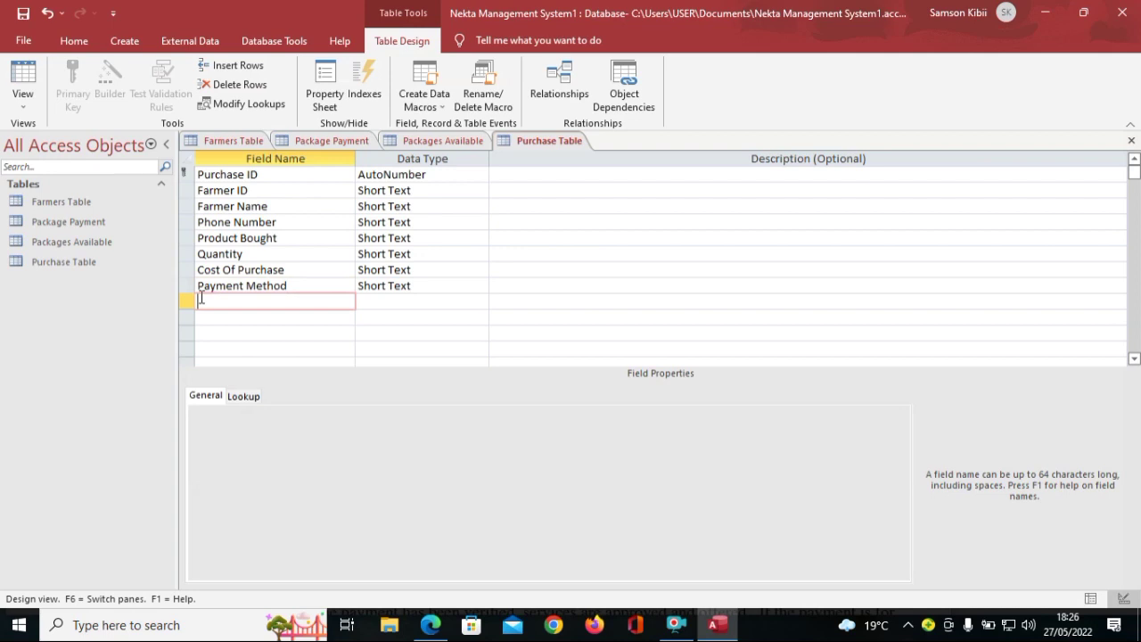
text(Date)
key(Caps_Lock)
text(O)
key(Caps_Lock)
text(f)
key(Caps_Lock)
text(P)
key(Caps_Lock)
text(urchase)
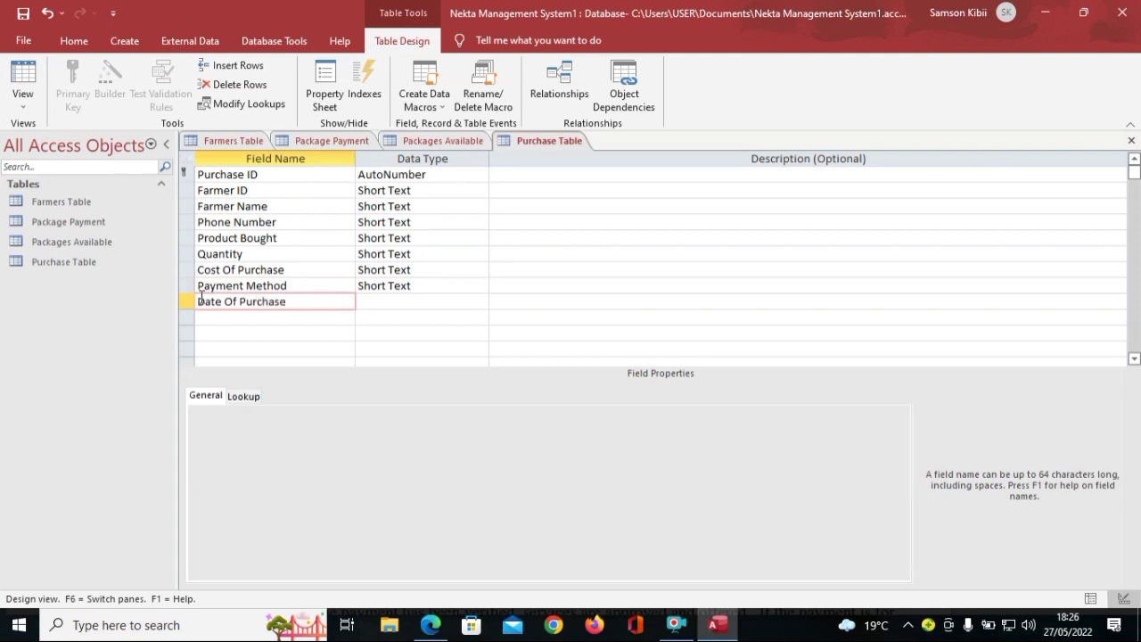
key(Down)
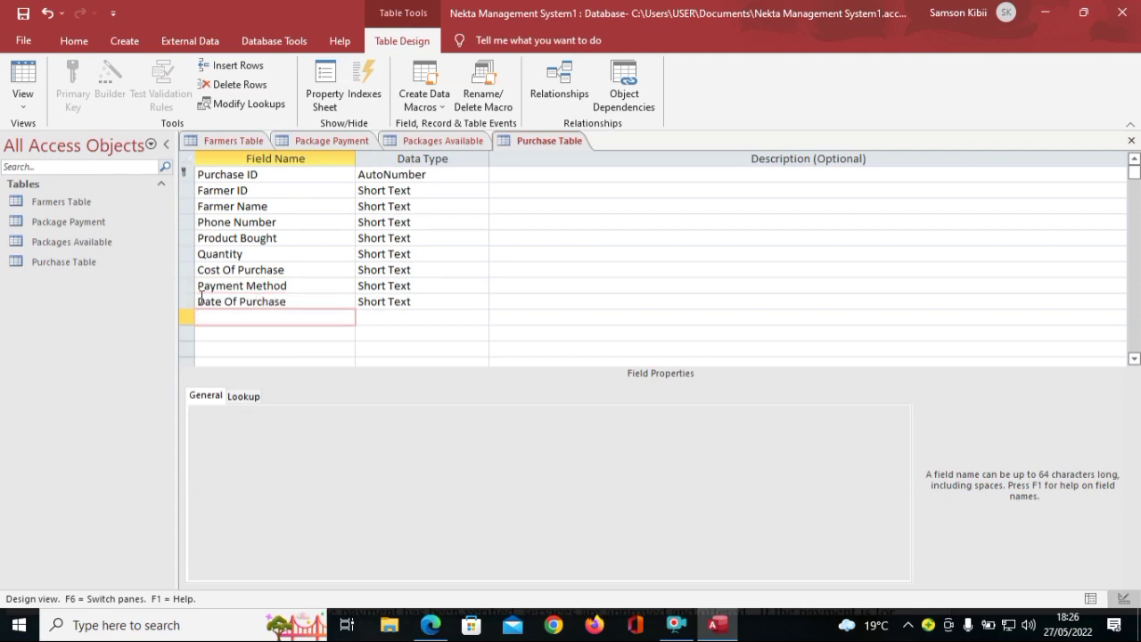
Step: Add a Location field below Date Of Purchase in the Purchase Table
key(Caps_Lock)
text(L)
key(Caps_Lock)
text(ocation)
Step: Set the data types of Farmer ID, Phone Number and Quantity to Number in the Purchase Table
click(453, 191)
click(481, 191)
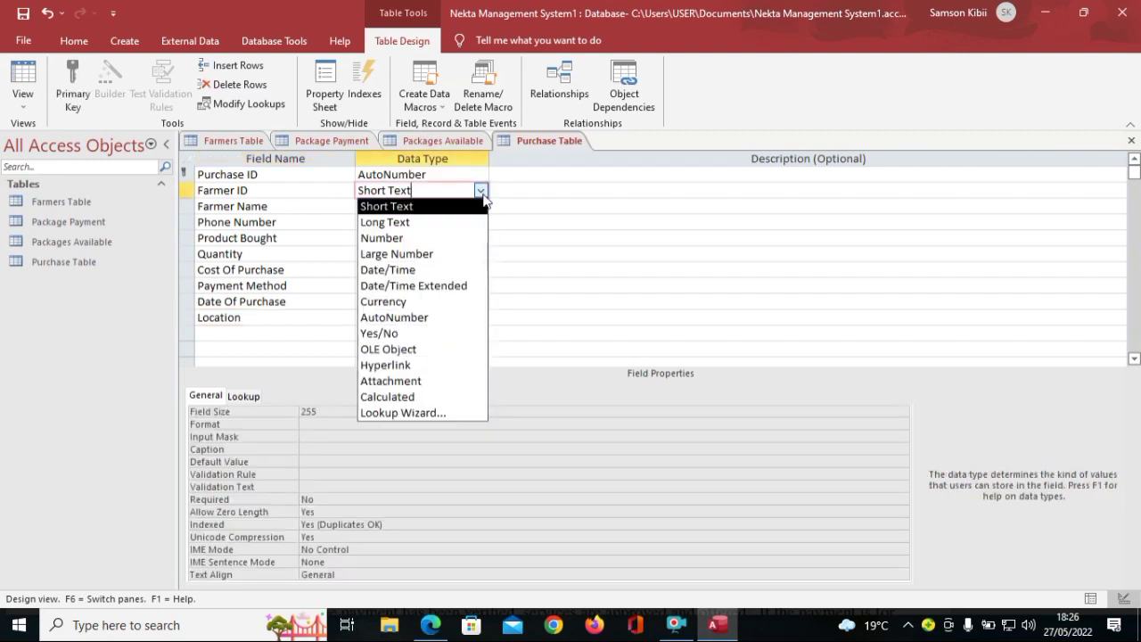
click(461, 239)
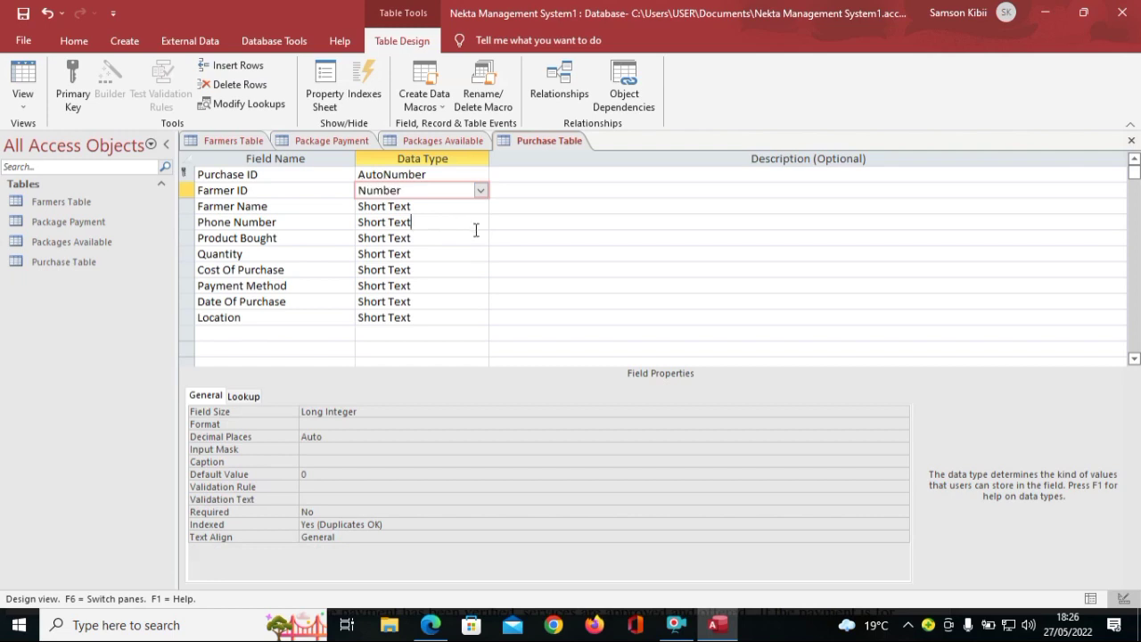
click(478, 223)
click(463, 271)
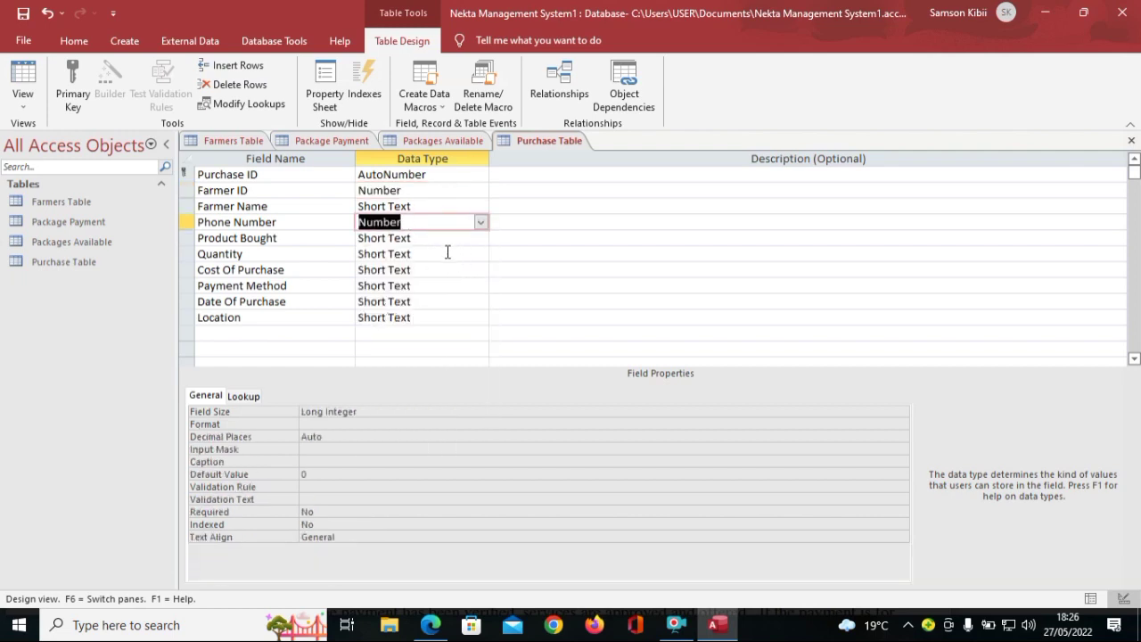
click(448, 253)
click(478, 256)
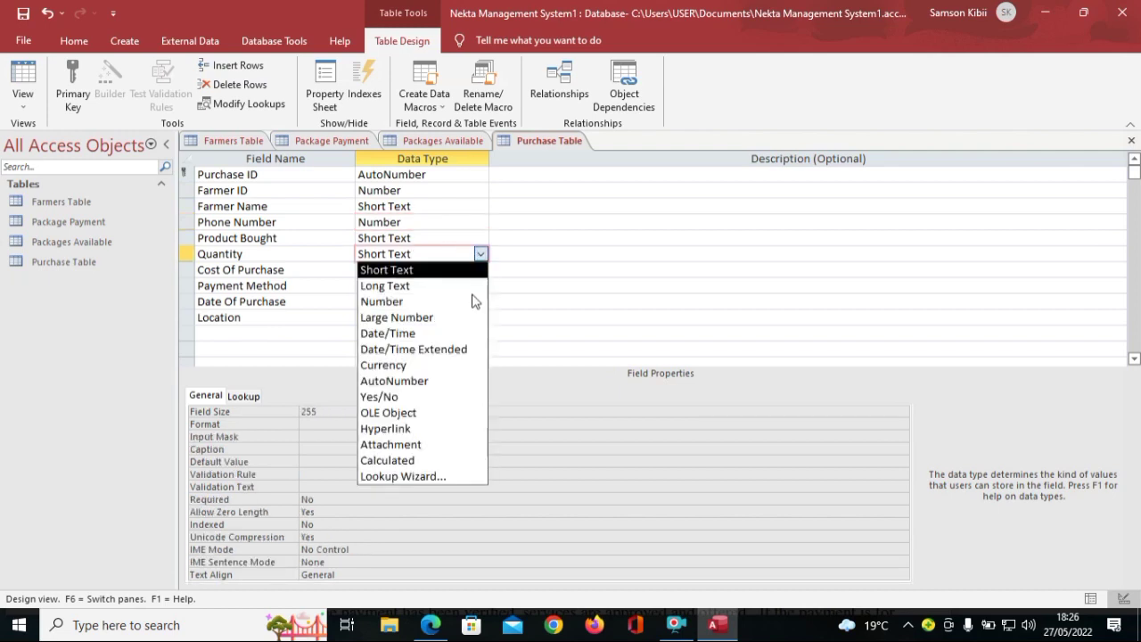
click(428, 302)
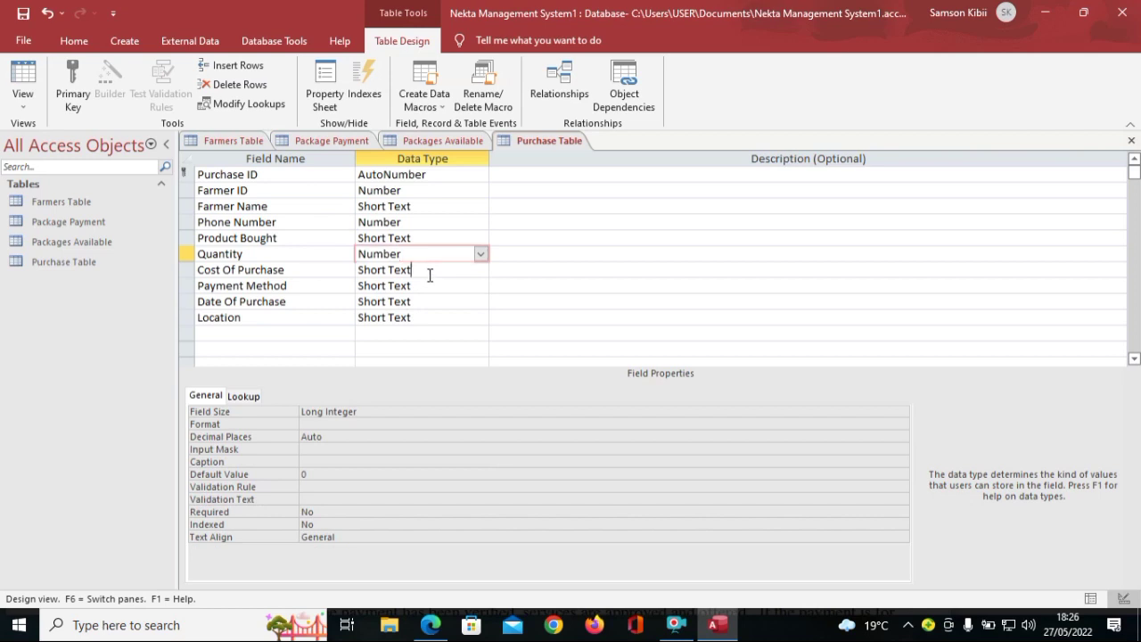
Step: Set the data type of Cost Of Purchase to Currency and of Date Of Purchase to Date/Time
click(428, 271)
click(480, 271)
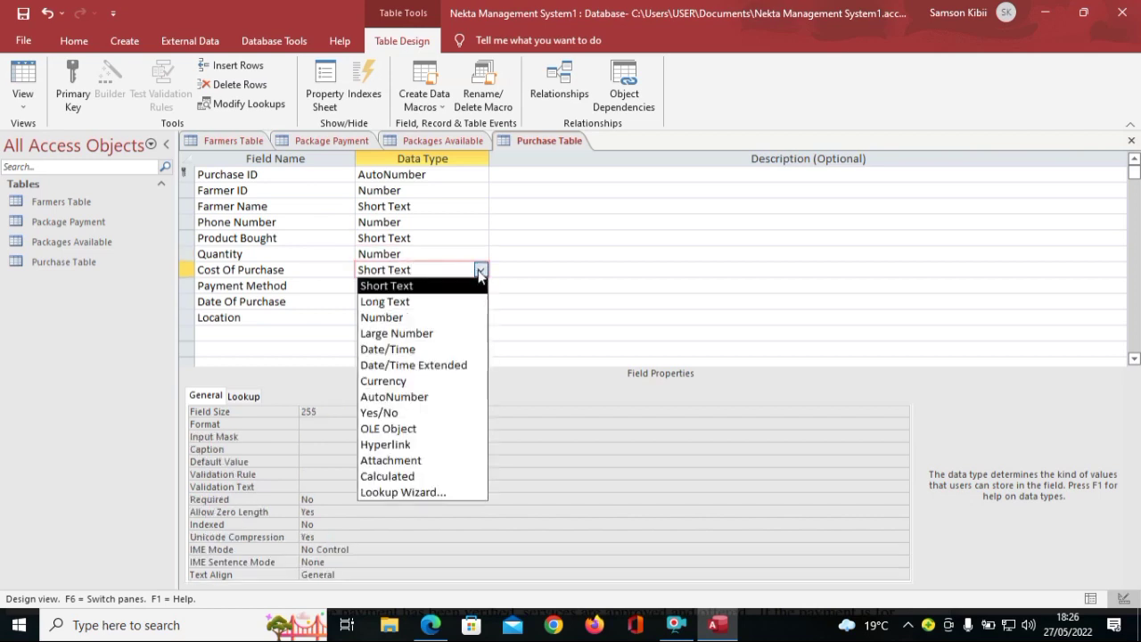
click(437, 383)
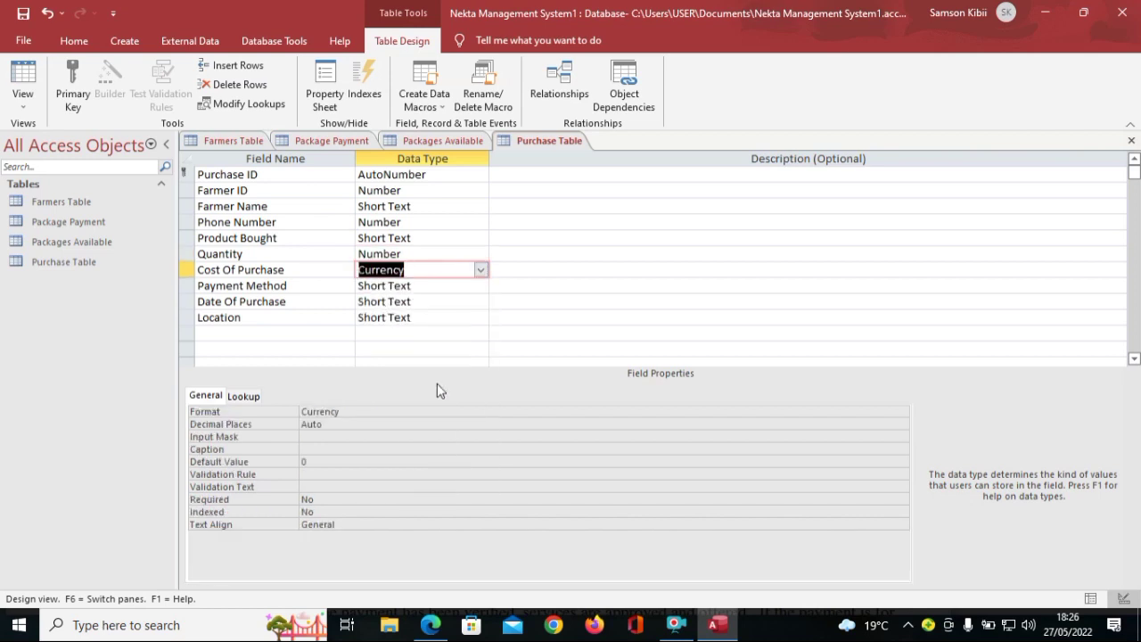
click(443, 304)
click(480, 304)
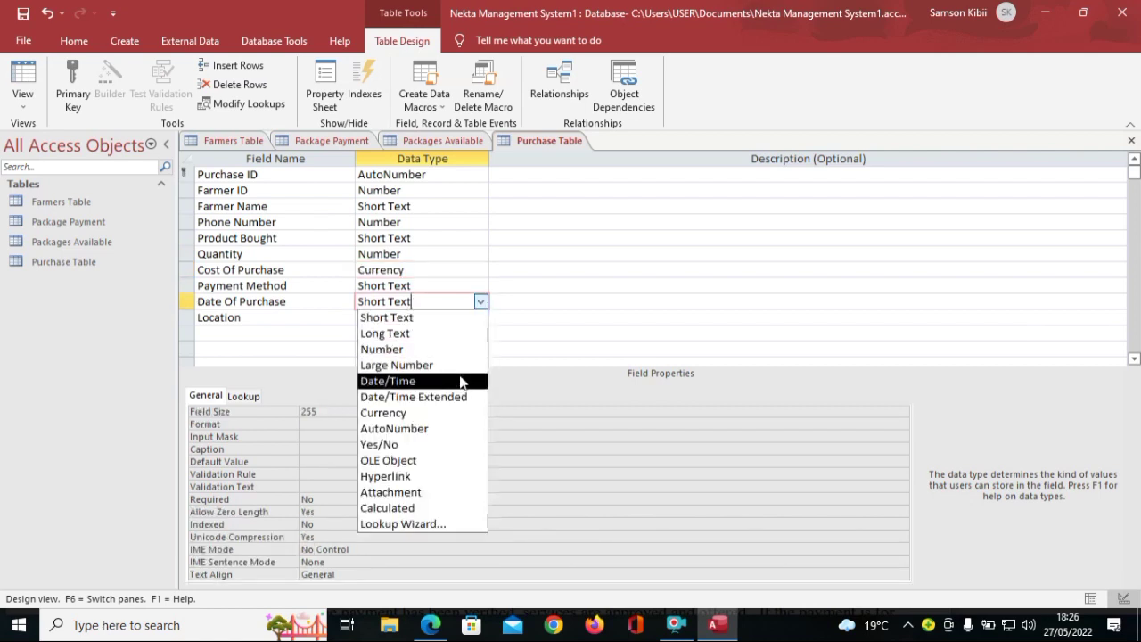
click(461, 381)
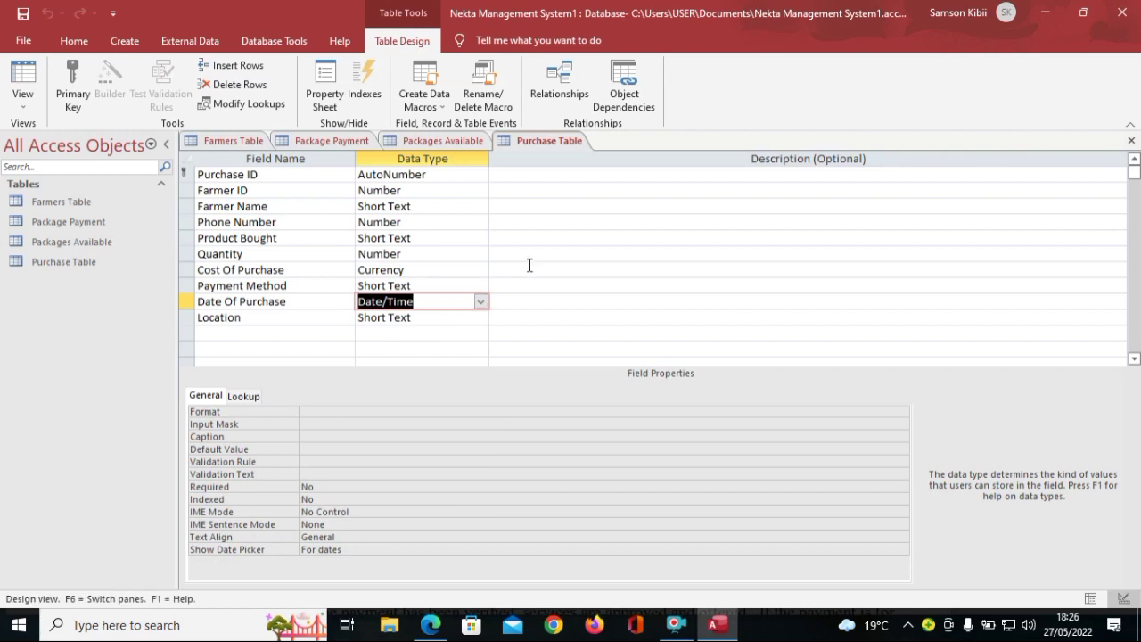
Step: Create a new table, save it as Services Table and open it in Design View
click(124, 41)
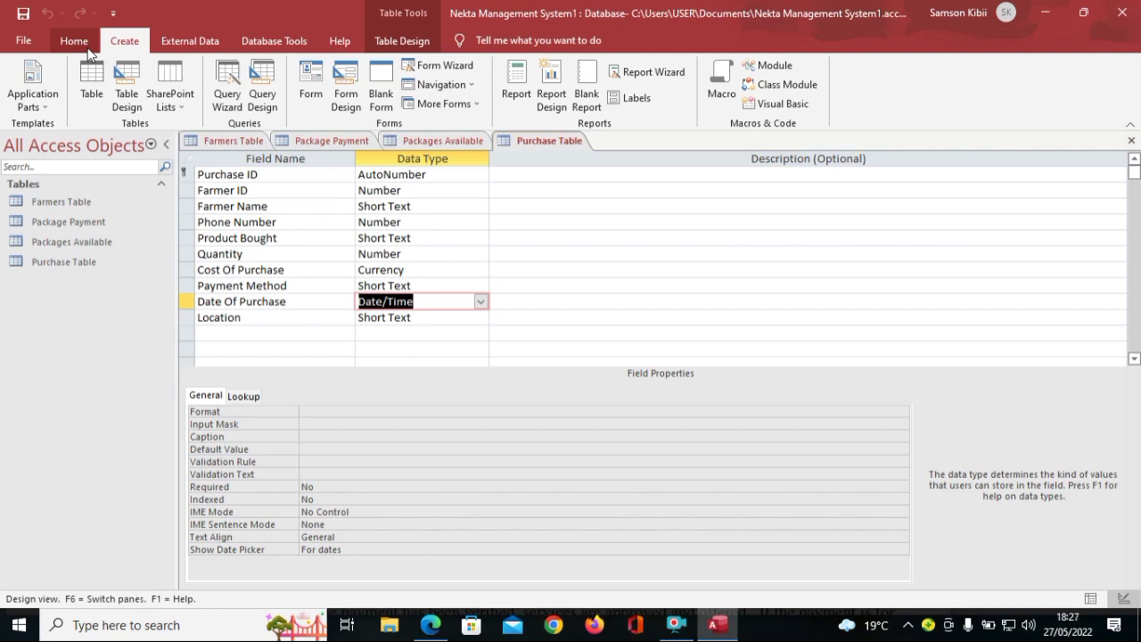
click(92, 84)
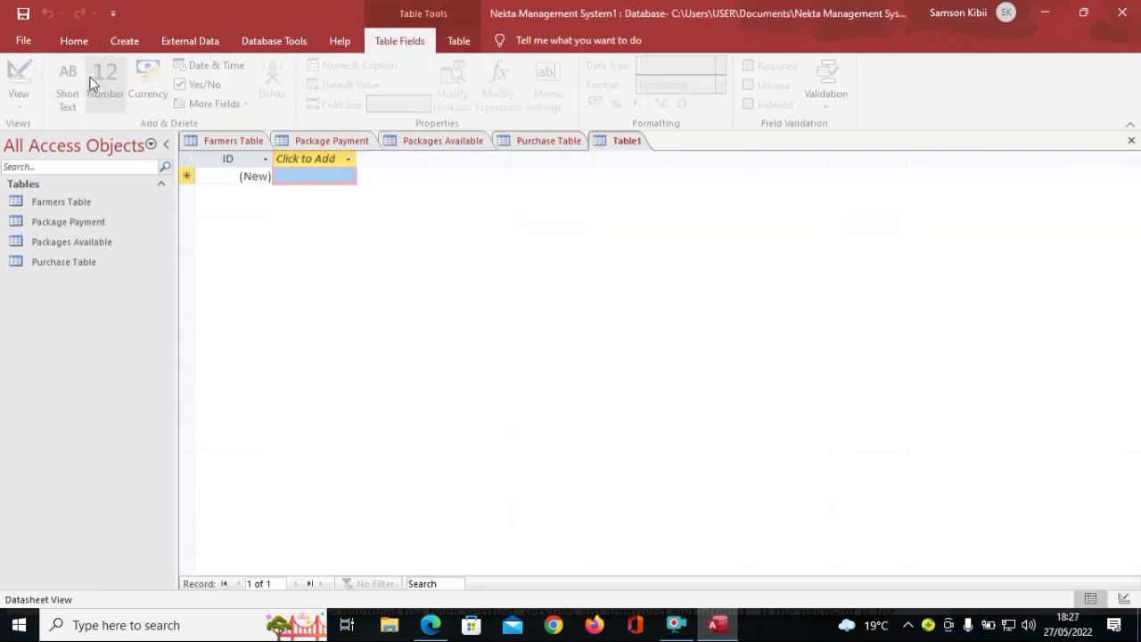
click(23, 79)
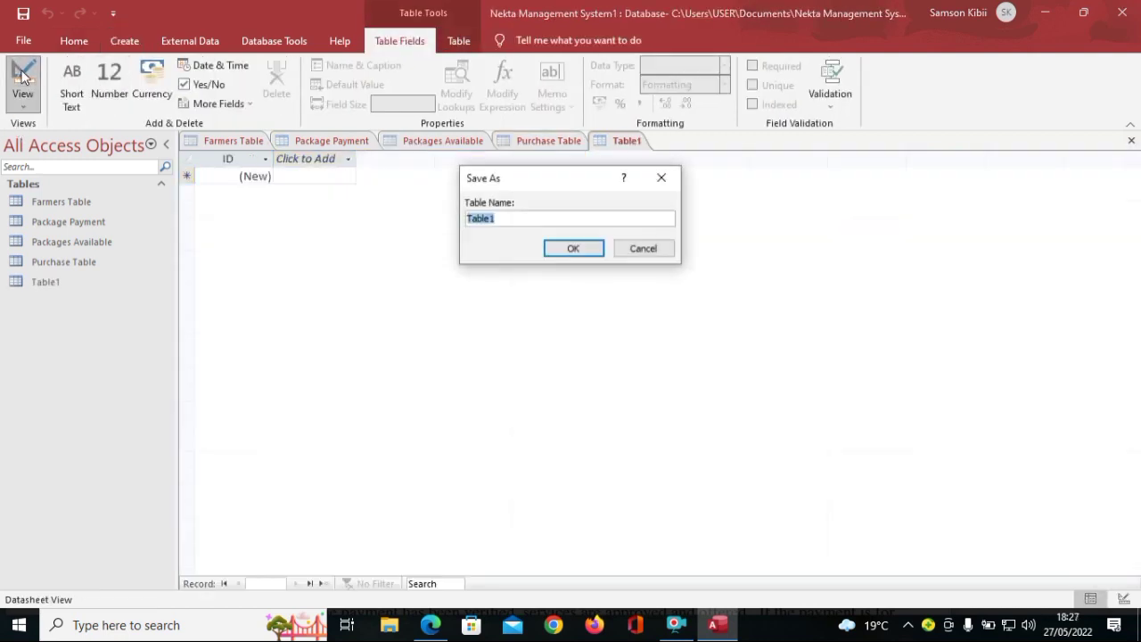
text(Services Table)
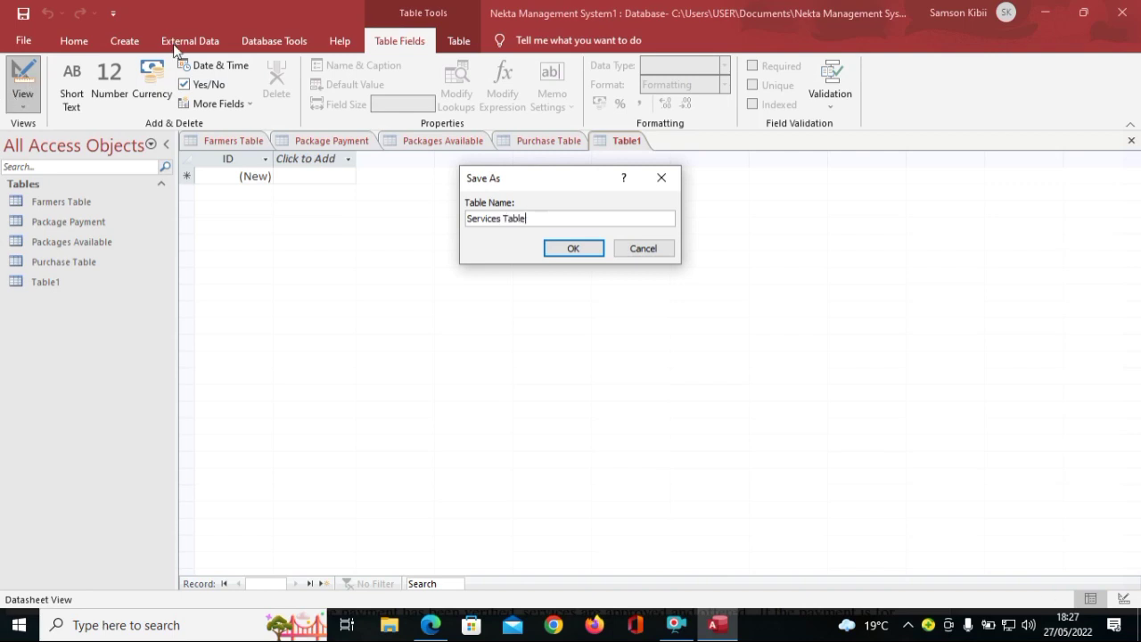
click(560, 244)
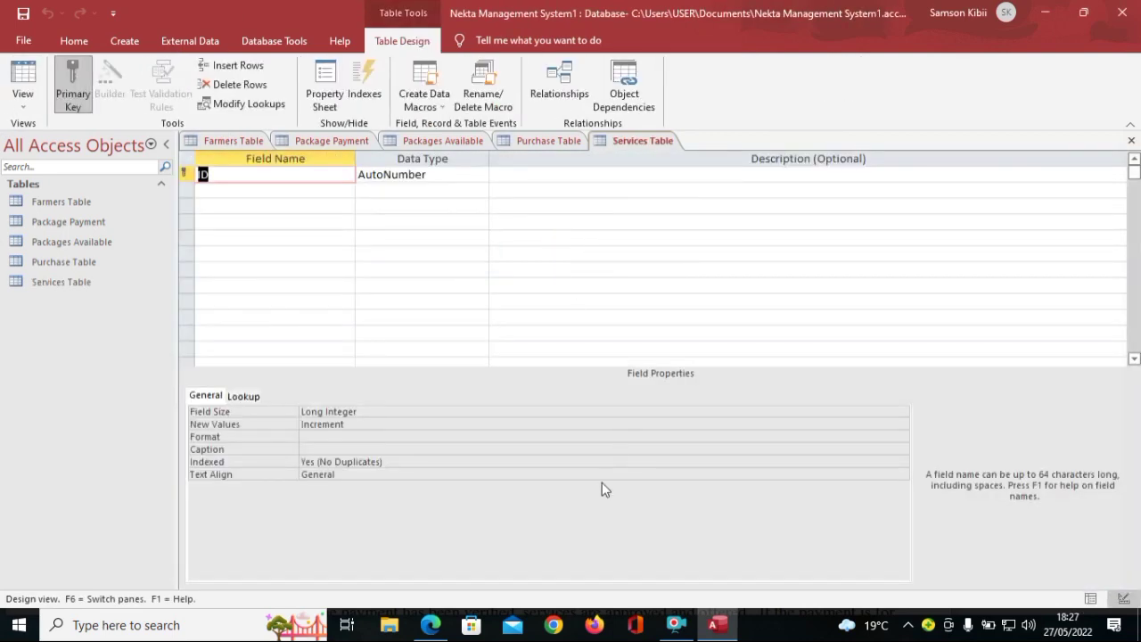
Step: Switch to the exam PDF in Edge and examine the list of other services and their costs
click(430, 624)
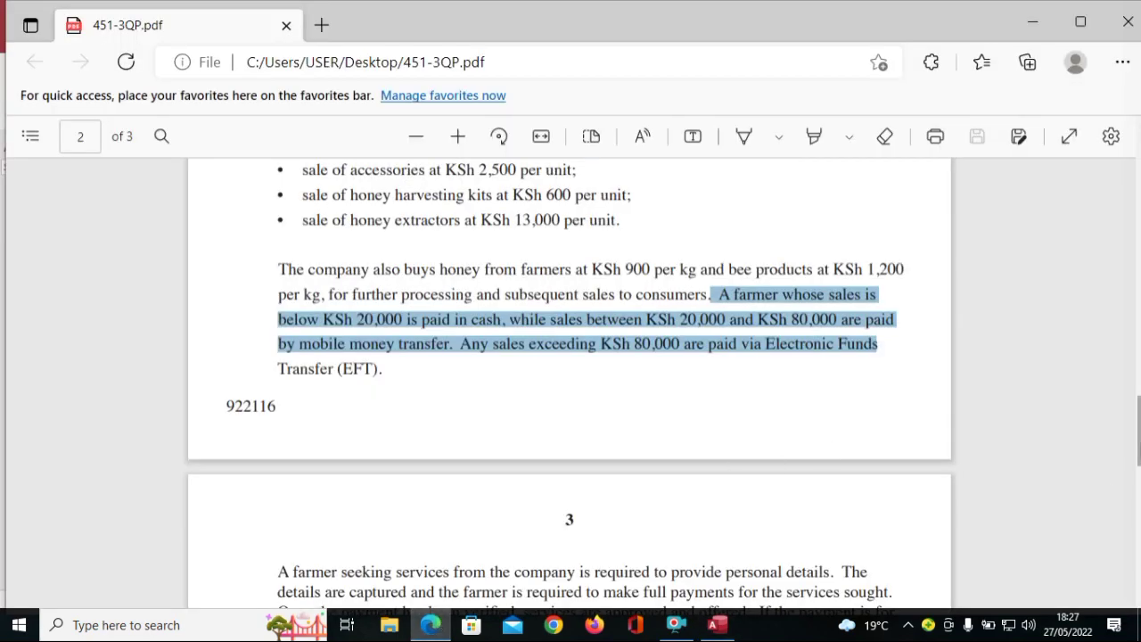
scroll(1133, 446, up, 4)
scroll(339, 518, down, 1)
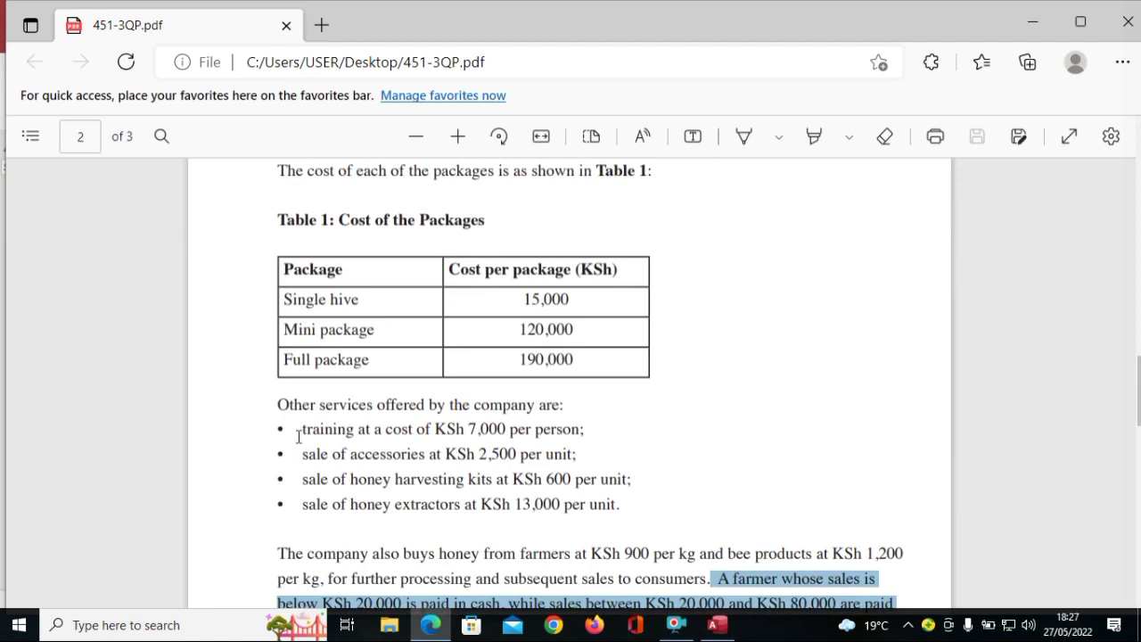
drag(277, 404, 565, 407)
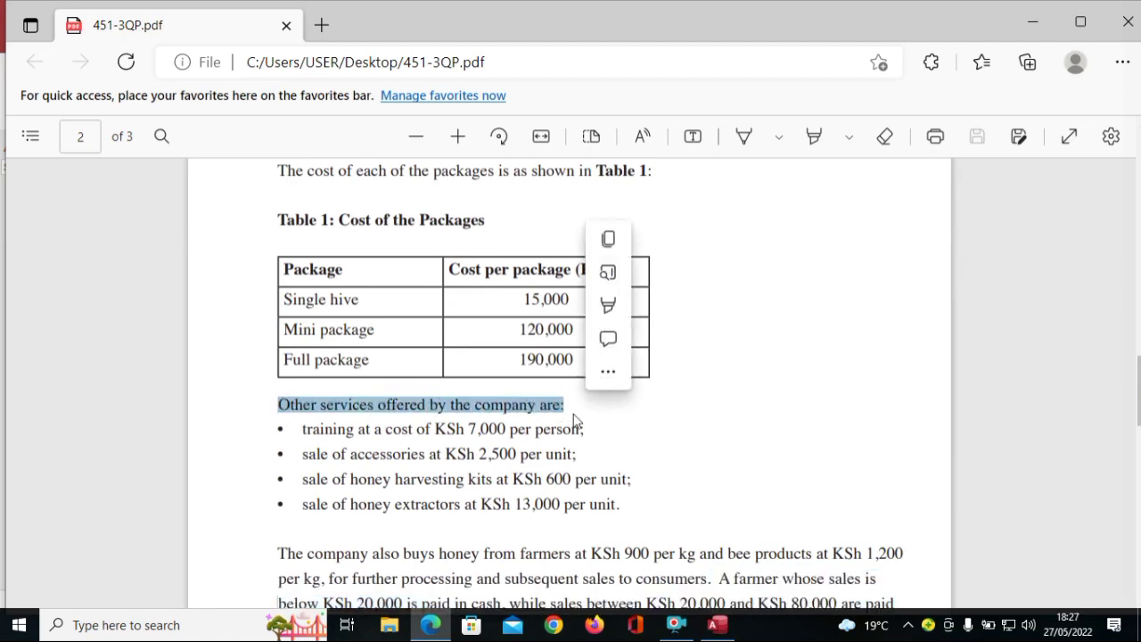
drag(305, 428, 455, 435)
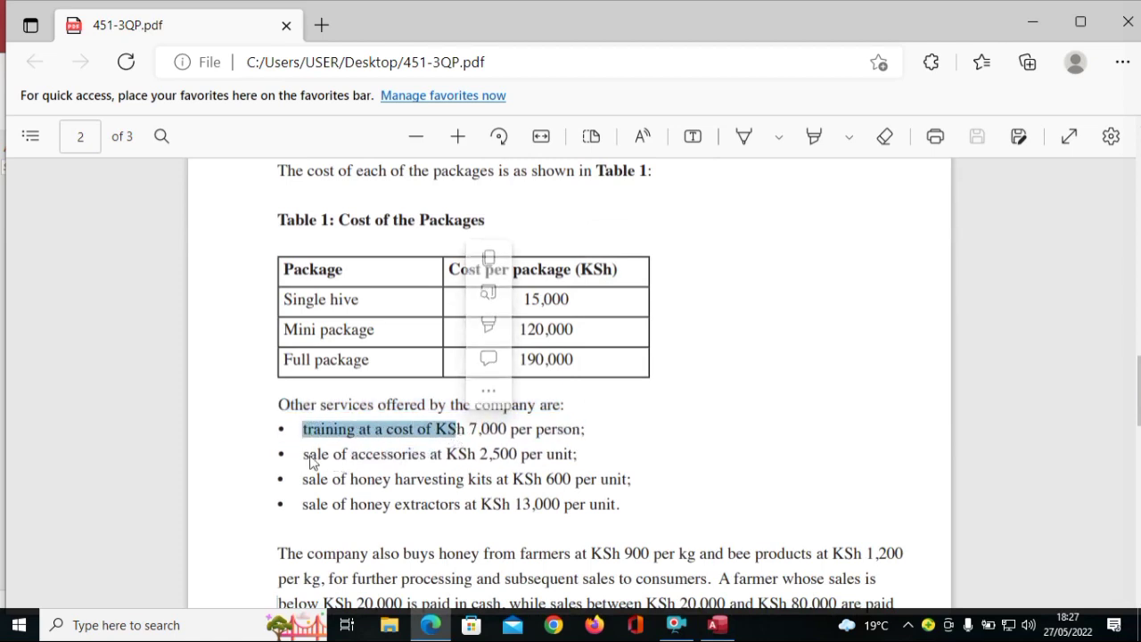
drag(306, 455, 562, 456)
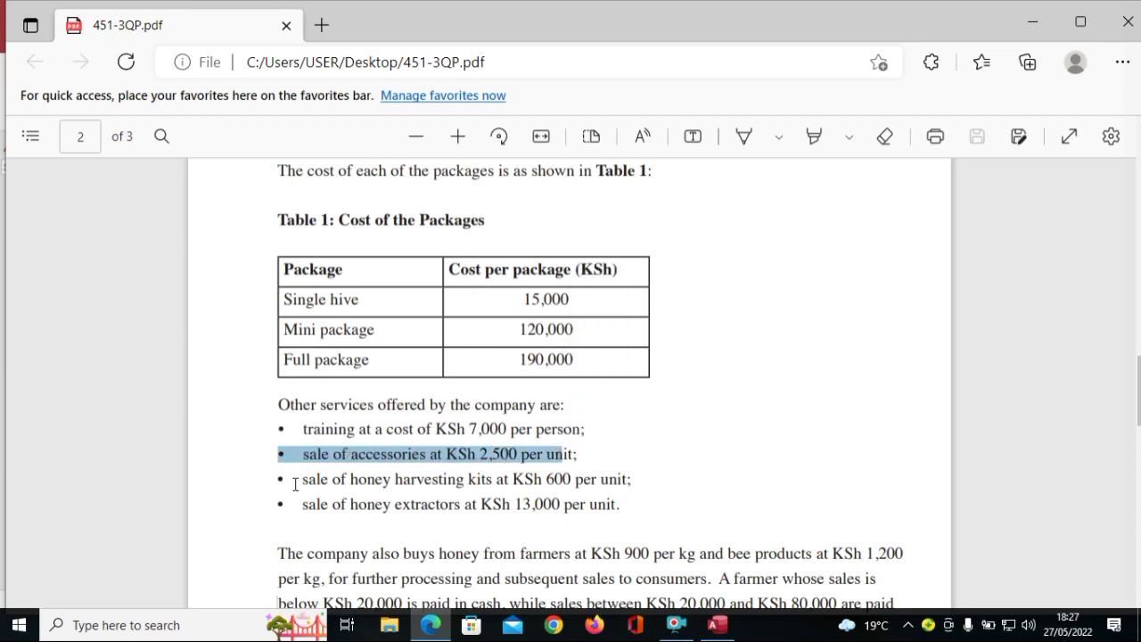
drag(298, 479, 514, 486)
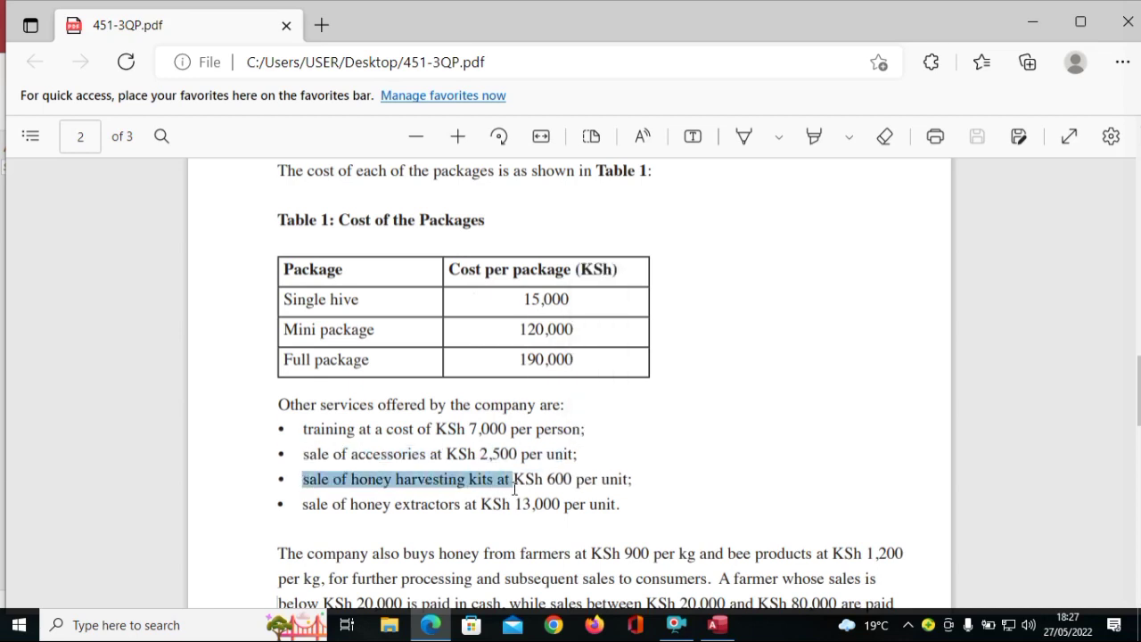
drag(299, 504, 531, 519)
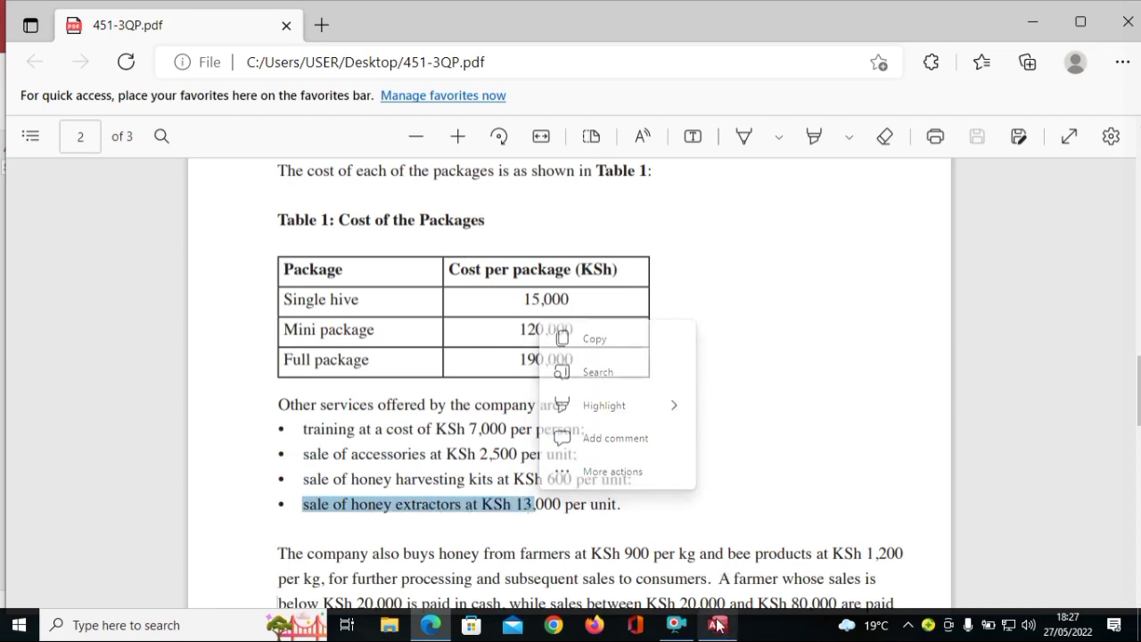
Step: Back in Access, rename the ID field to Service ID in the Services Table
mouse_move(716, 629)
click(704, 549)
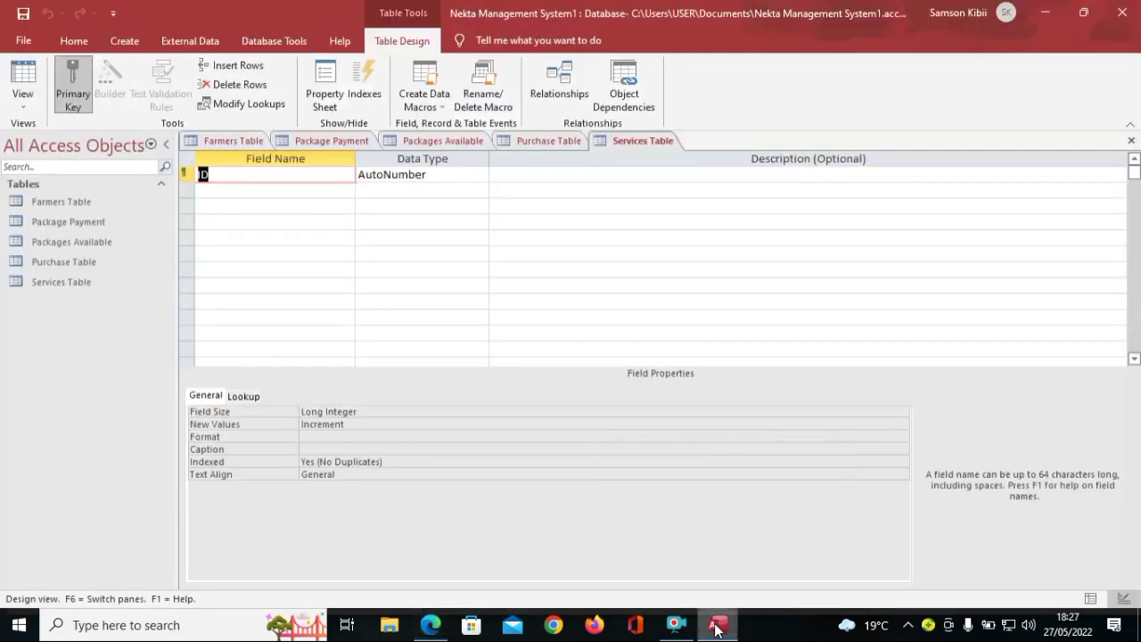
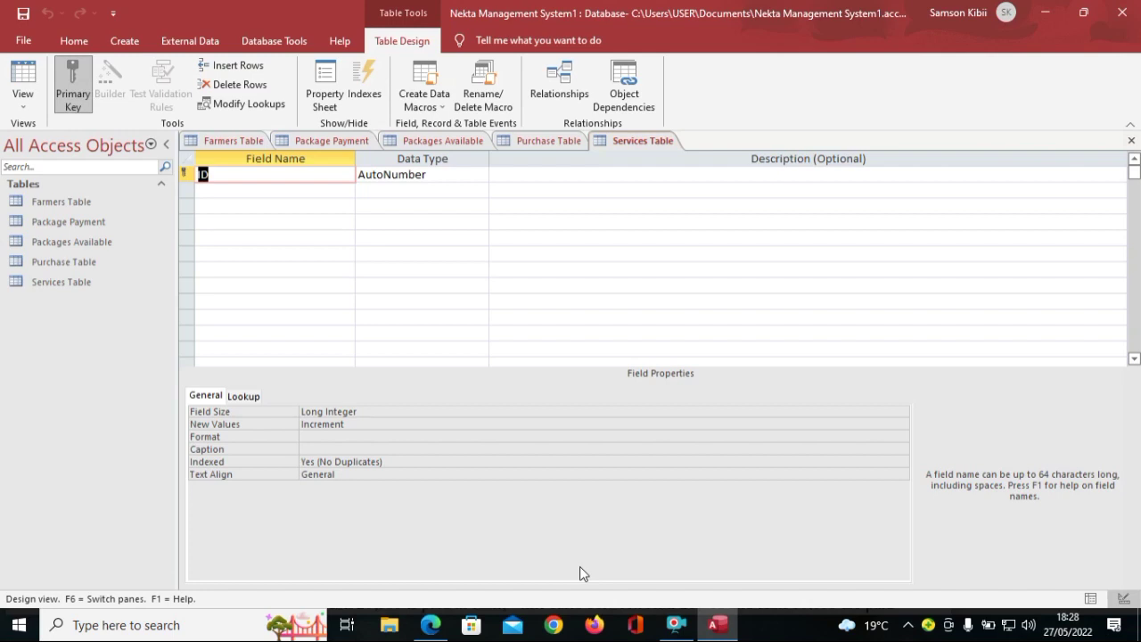
text(Service)
key(Caps_Lock)
text(ID)
key(Down)
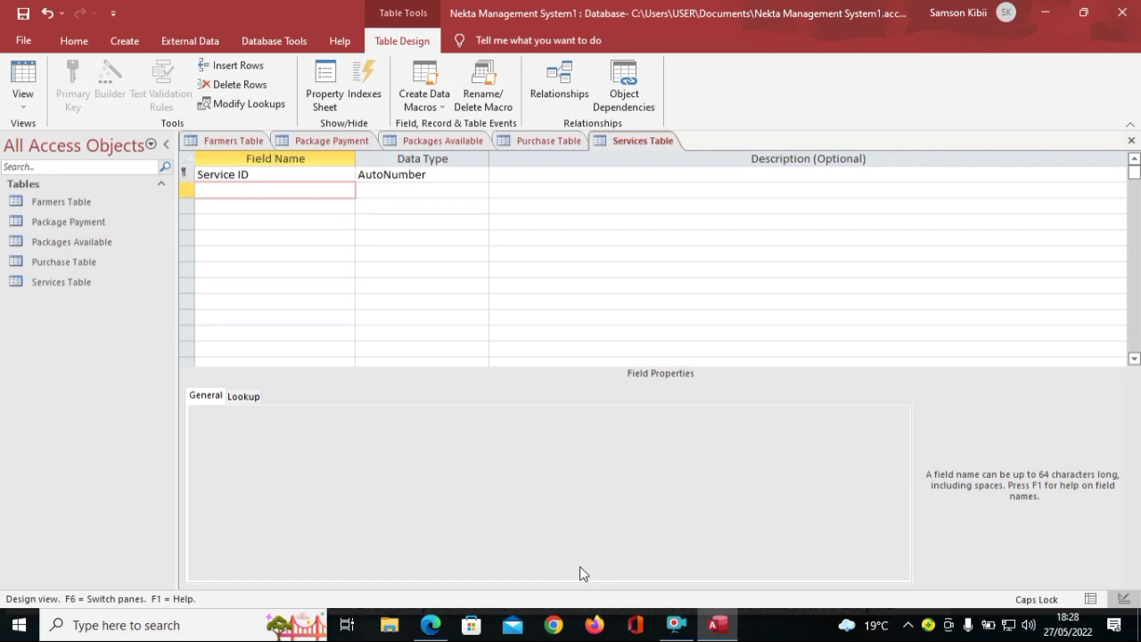
Step: Add a Service Type field below Service ID in the Services Table
text(S)
key(Caps_Lock)
text(ervice)
key(Caps_Lock)
text(T)
key(Caps_Lock)
text(ype)
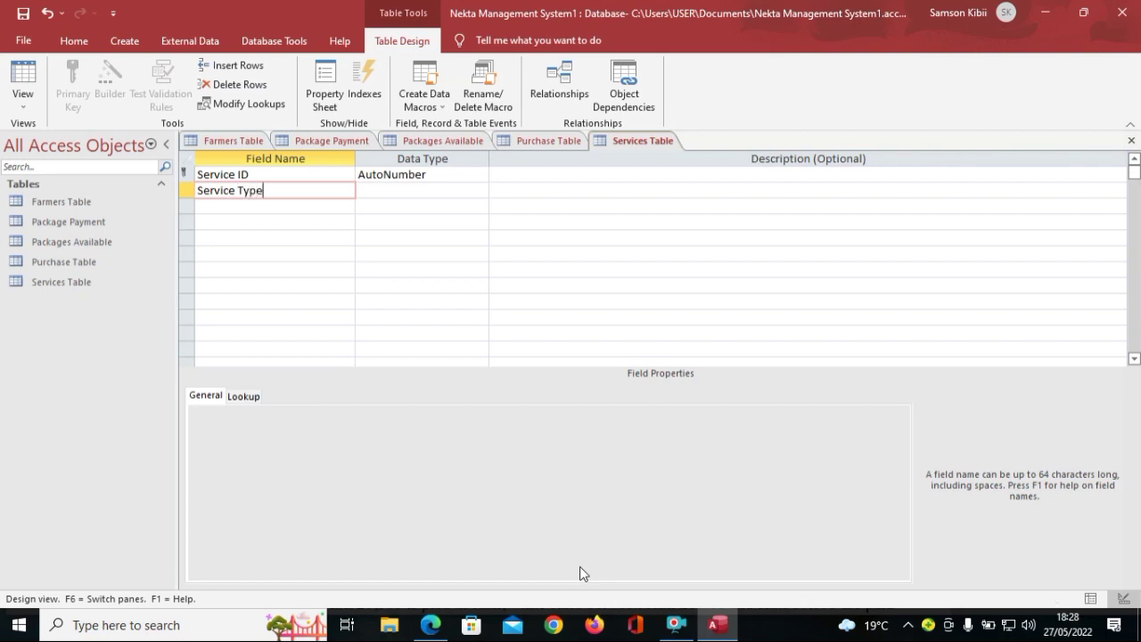
key(Down)
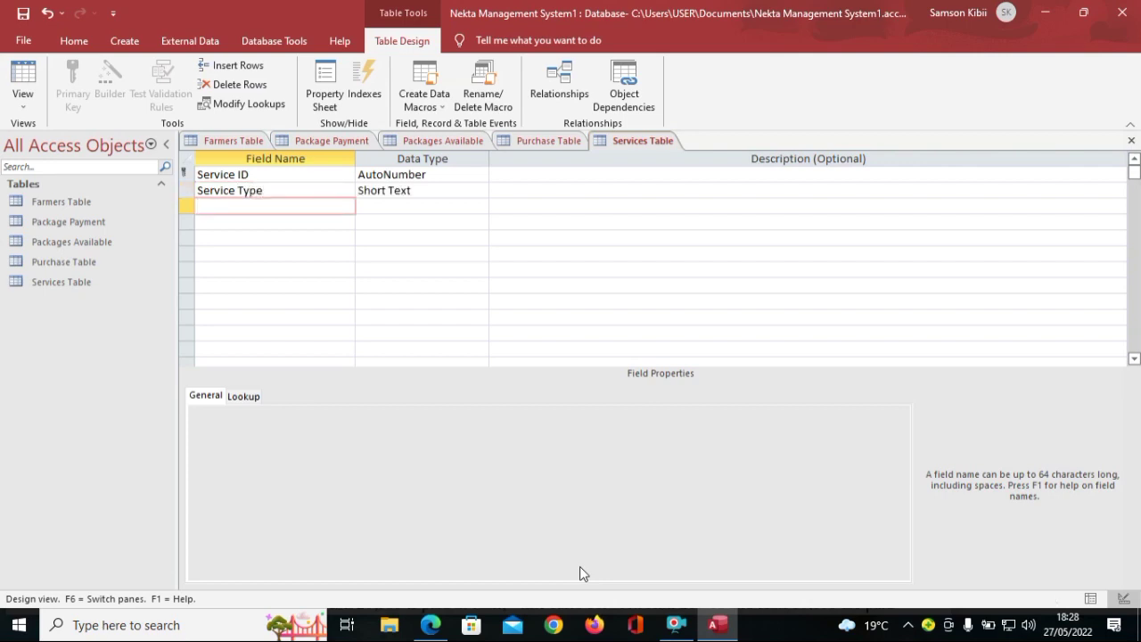
Step: Add a Total Cost Of Service field below Service Type in the Services Table
key(Caps_Lock)
text(T)
key(Caps_Lock)
text(otal)
key(Caps_Lock)
text(C)
key(Caps_Lock)
text(ost)
key(Caps_Lock)
text(O)
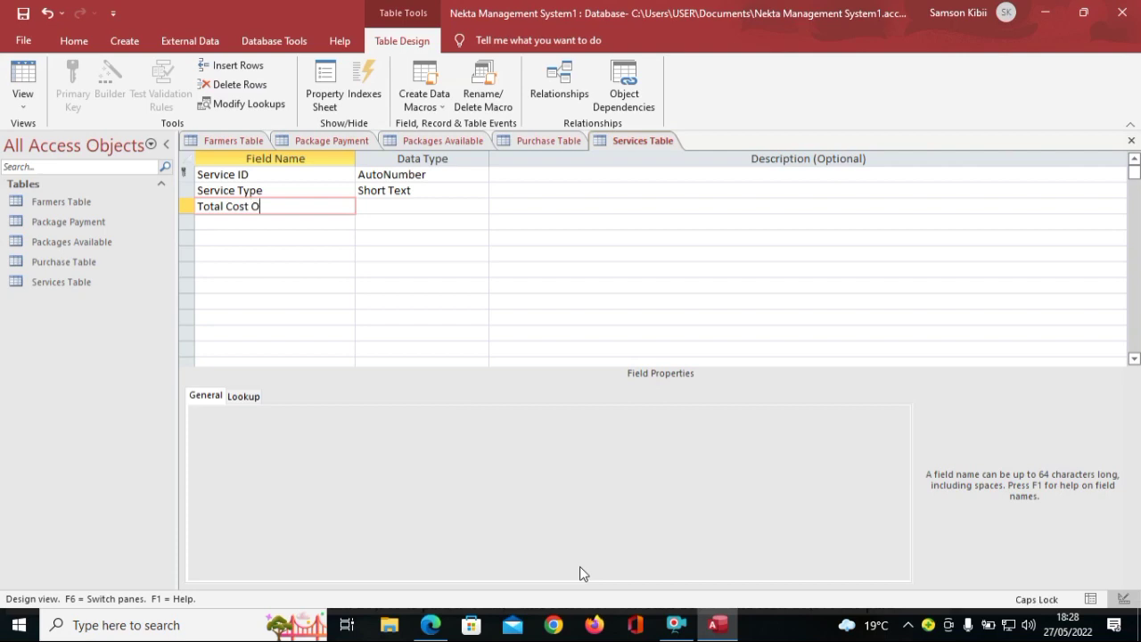
key(Caps_Lock)
text(f)
key(Caps_Lock)
text(S)
key(Caps_Lock)
text(ervice)
key(Down)
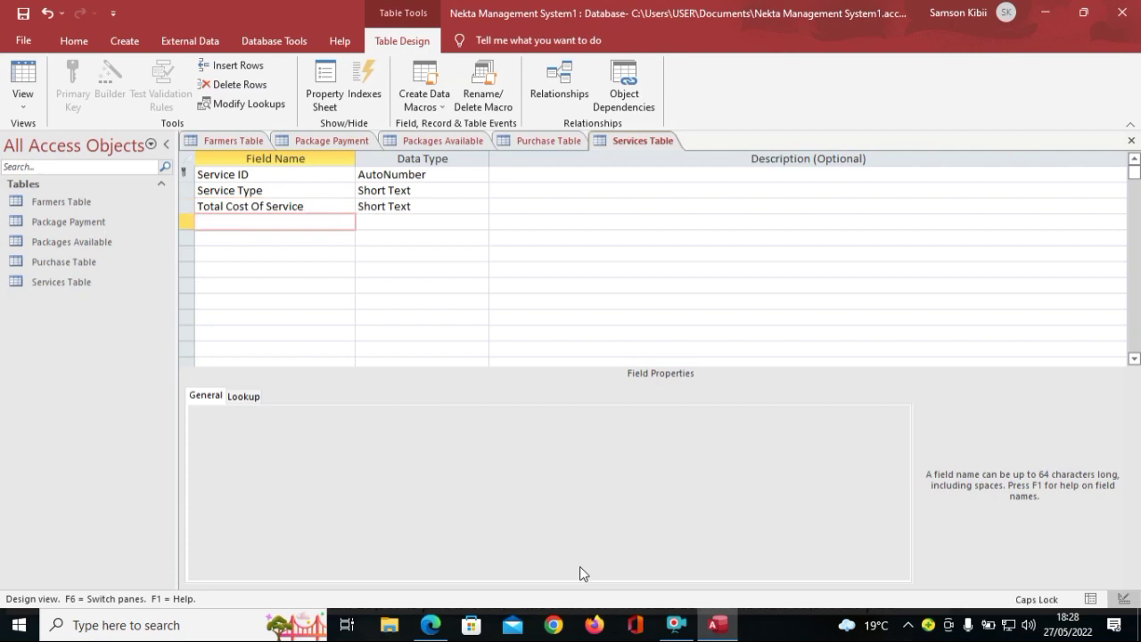
Step: Add Item Purchased and Total Cost Of Items fields below Total Cost Of Service in the Services Table
text(Item Purchased)
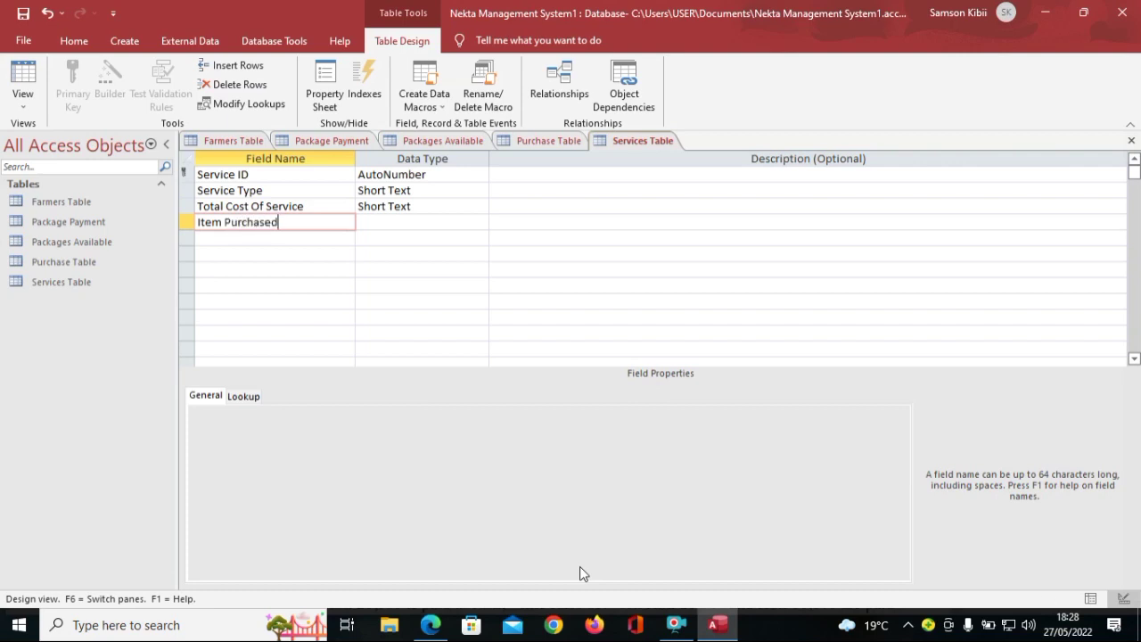
key(Return)
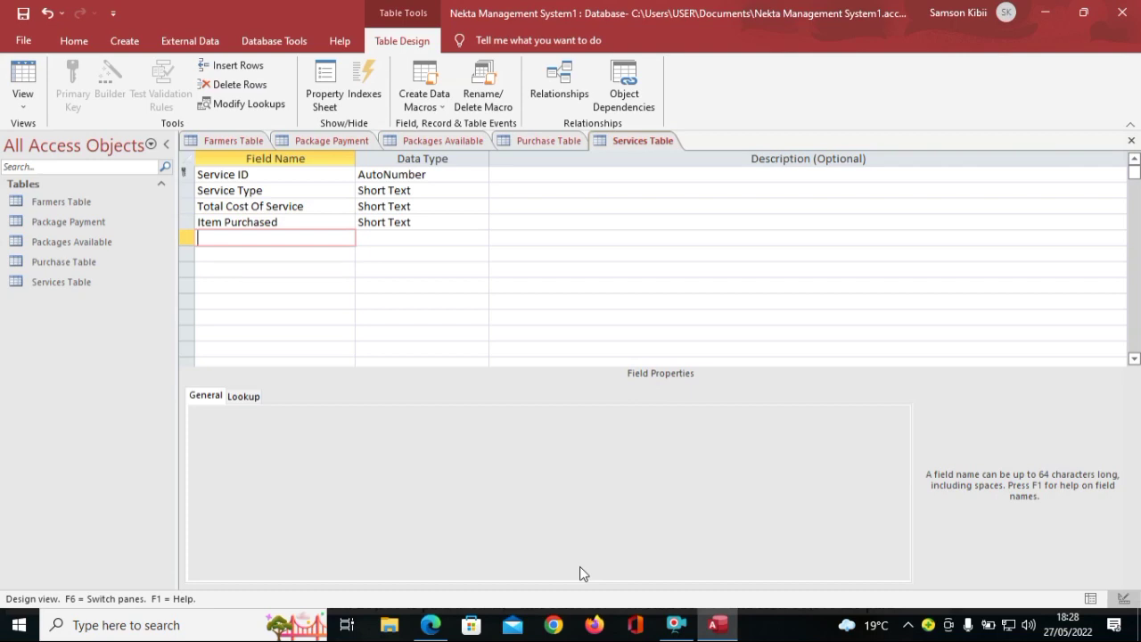
key(Caps_Lock)
text(T)
key(Caps_Lock)
text(otal)
key(Caps_Lock)
text(C)
key(Caps_Lock)
text(ost)
key(Caps_Lock)
text(O)
key(Caps_Lock)
text(f)
key(Caps_Lock)
text(O)
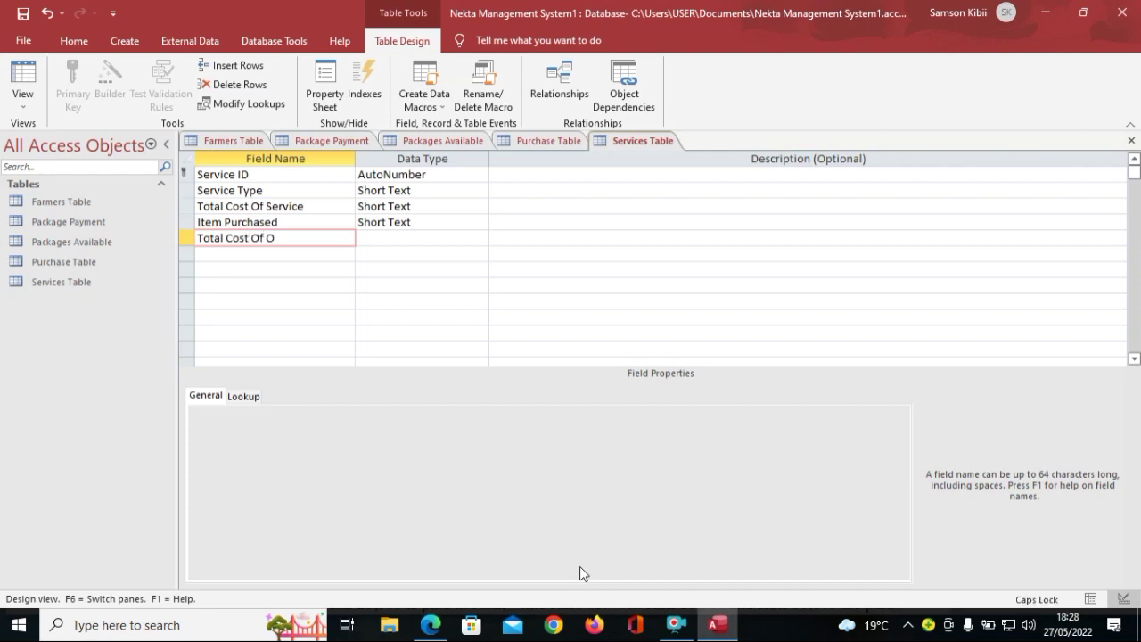
key(BackSpace)
text(I)
key(Caps_Lock)
text(tems)
key(Down)
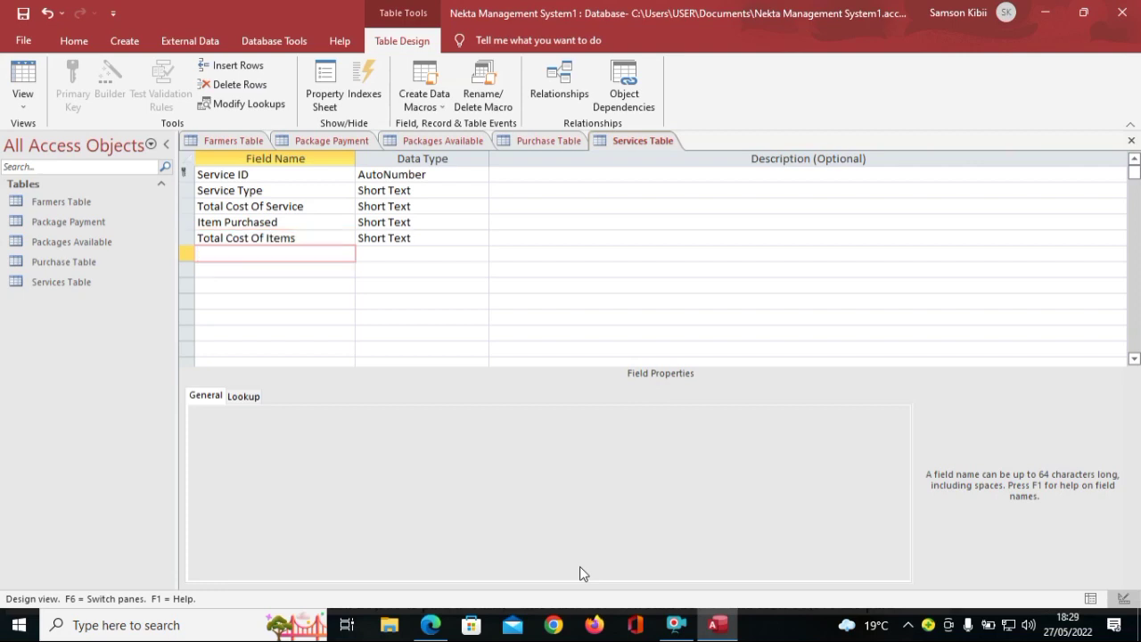
Step: Add a Number Of Units field below Total Cost Of Items in the Services Table
key(Caps_Lock)
text(N)
key(Caps_Lock)
text(umber)
key(Caps_Lock)
text(O)
key(Caps_Lock)
text(f)
key(Caps_Lock)
text(U)
key(Caps_Lock)
text(nits)
key(Down)
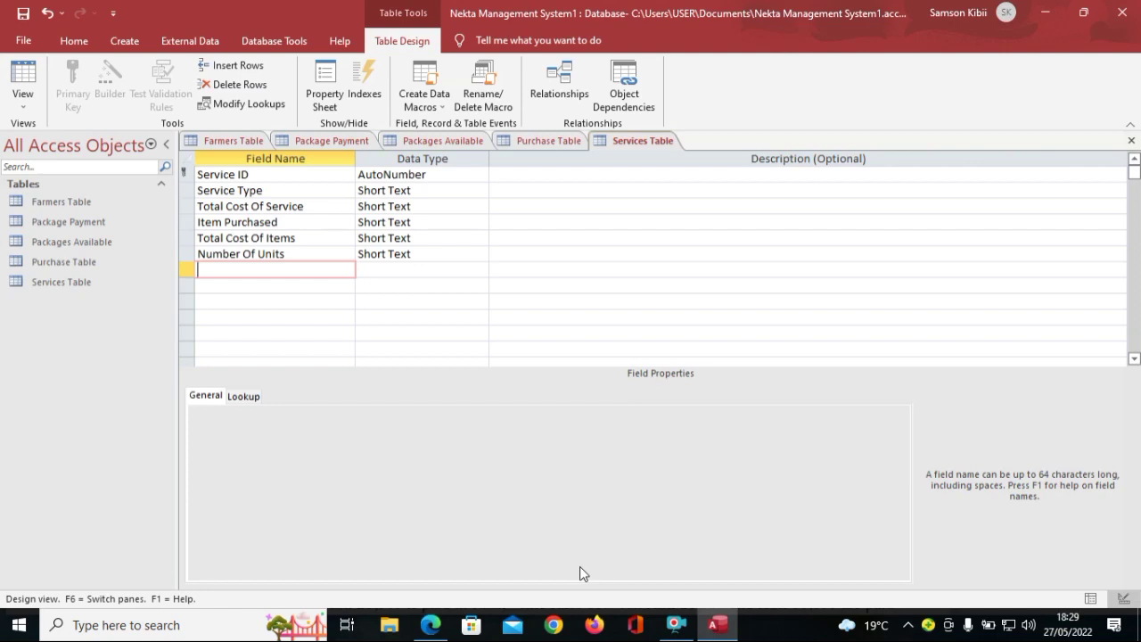
Step: Add Farmer ID and Farmer Name fields below Number Of Units in the Services Table
text(Farmer)
key(Caps_Lock)
text(ID)
key(Down)
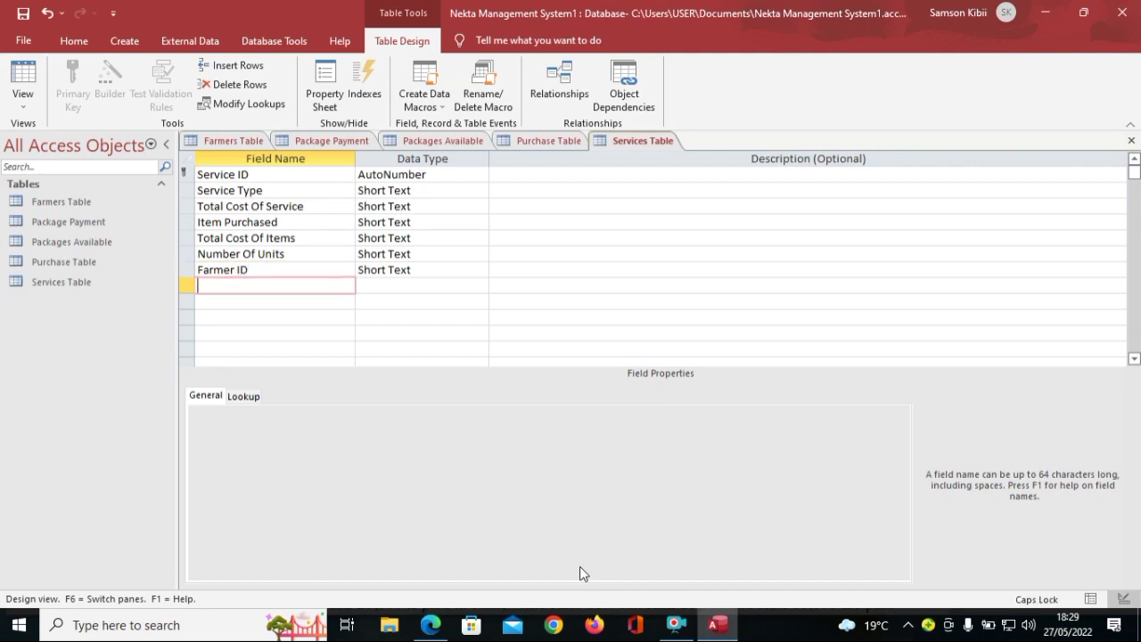
text(F)
key(Caps_Lock)
text(armer)
key(Caps_Lock)
text(N)
key(Caps_Lock)
text(ame)
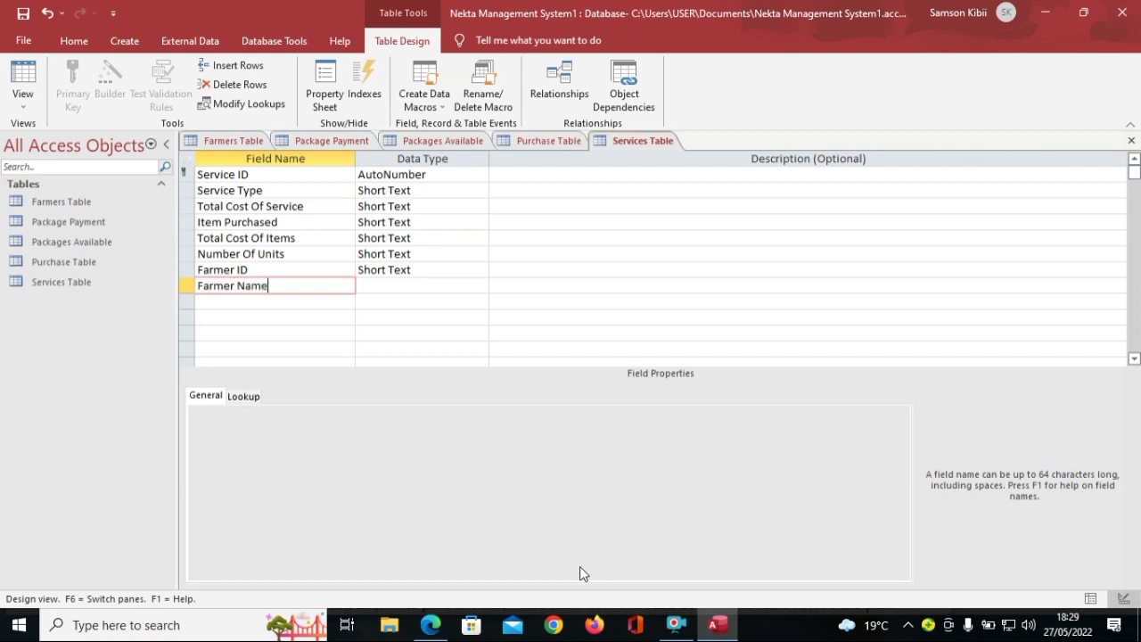
key(Down)
Step: Add a Date Of Purchase field below Farmer Name in the Services Table
key(Caps_Lock)
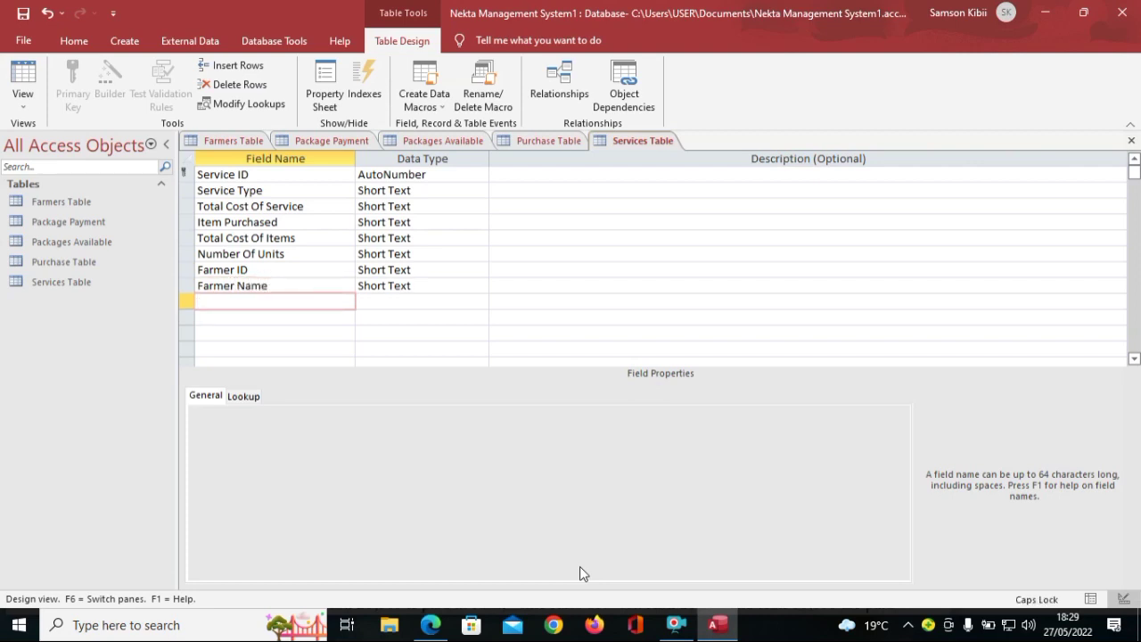
text(D)
key(Caps_Lock)
text(ate)
key(Caps_Lock)
text(O)
key(Caps_Lock)
text(f)
key(Caps_Lock)
text(P)
key(Caps_Lock)
text(urchase)
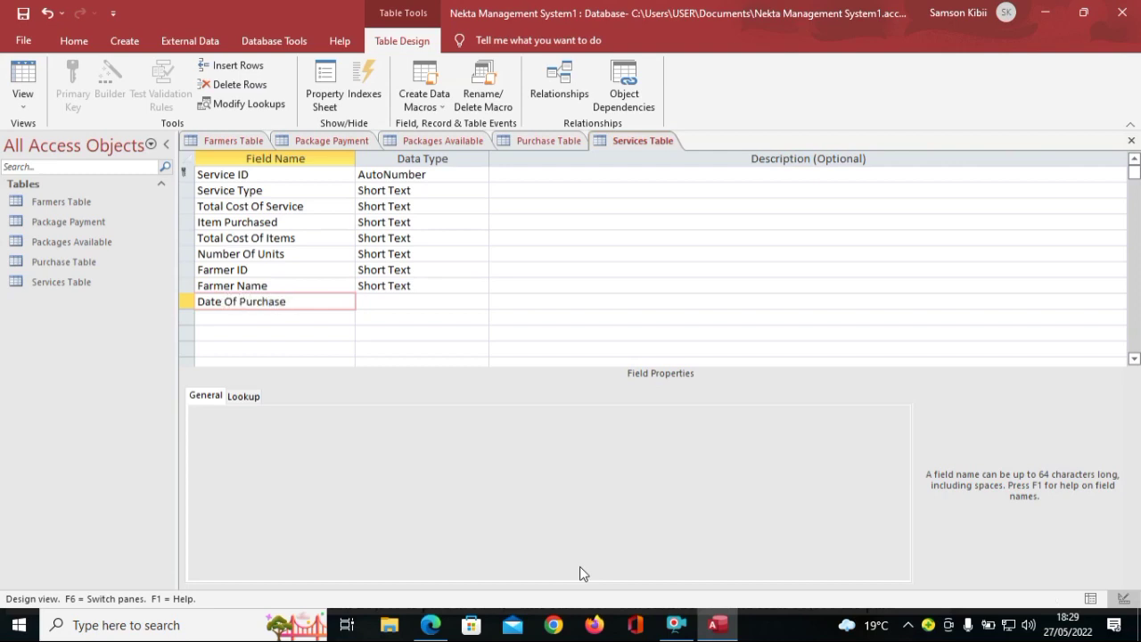
key(Down)
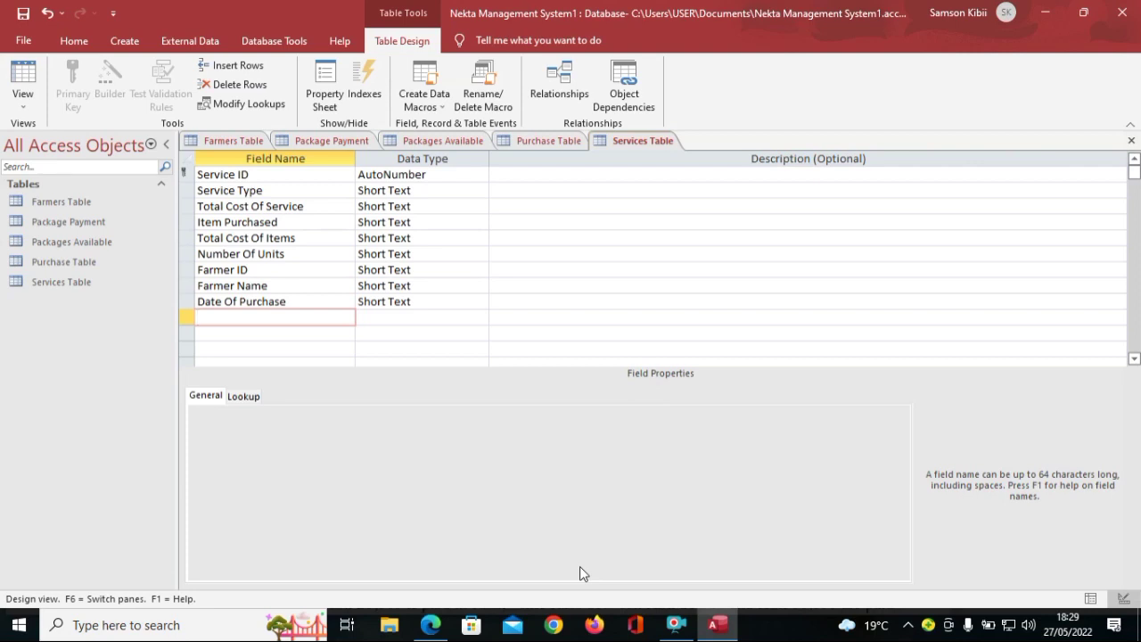
Step: Add a Total Cost field below Date Of Purchase in the Services Table
key(Caps_Lock)
text(T)
key(Caps_Lock)
text(otal)
key(Caps_Lock)
text(C)
key(Caps_Lock)
text(ost)
Step: Set the data type of Total Cost Of Service and Total Cost Of Items to Currency
click(441, 189)
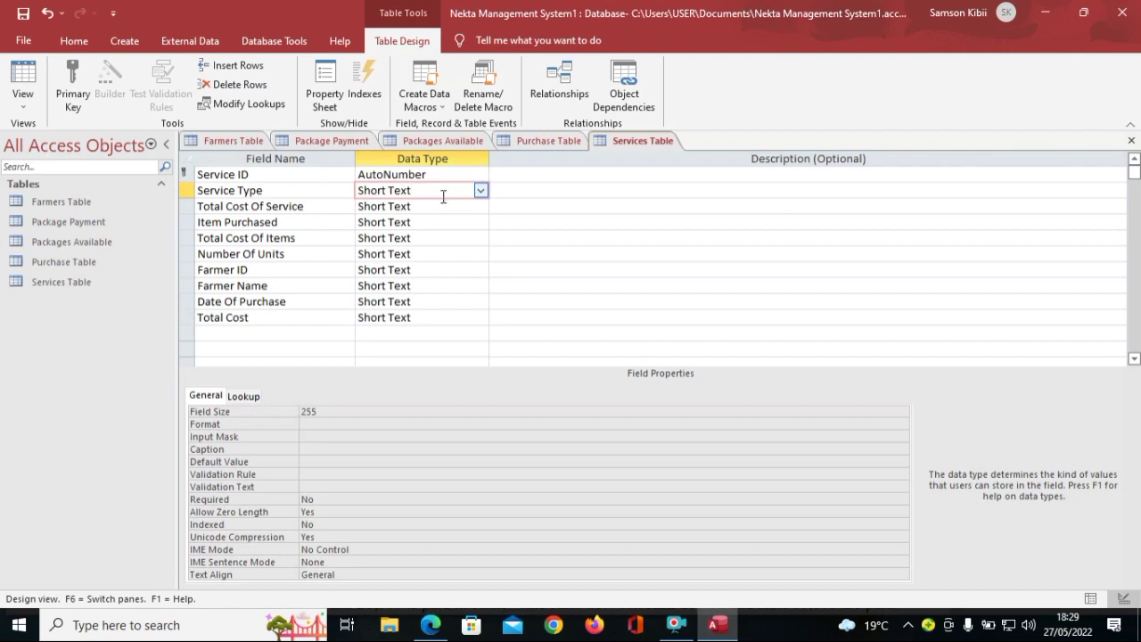
click(448, 207)
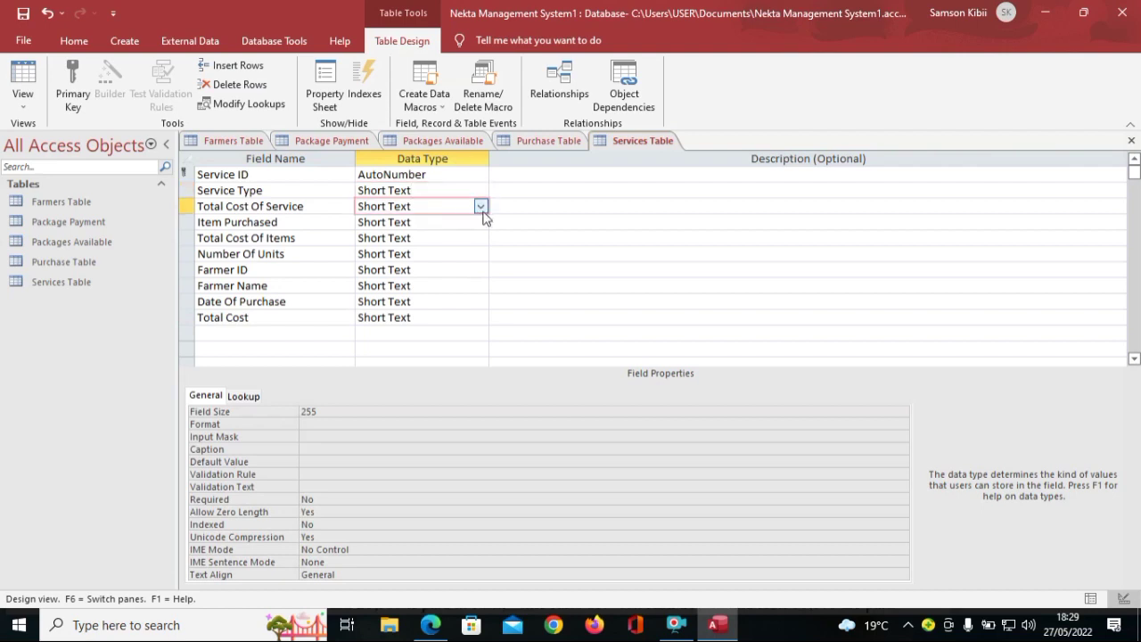
click(481, 211)
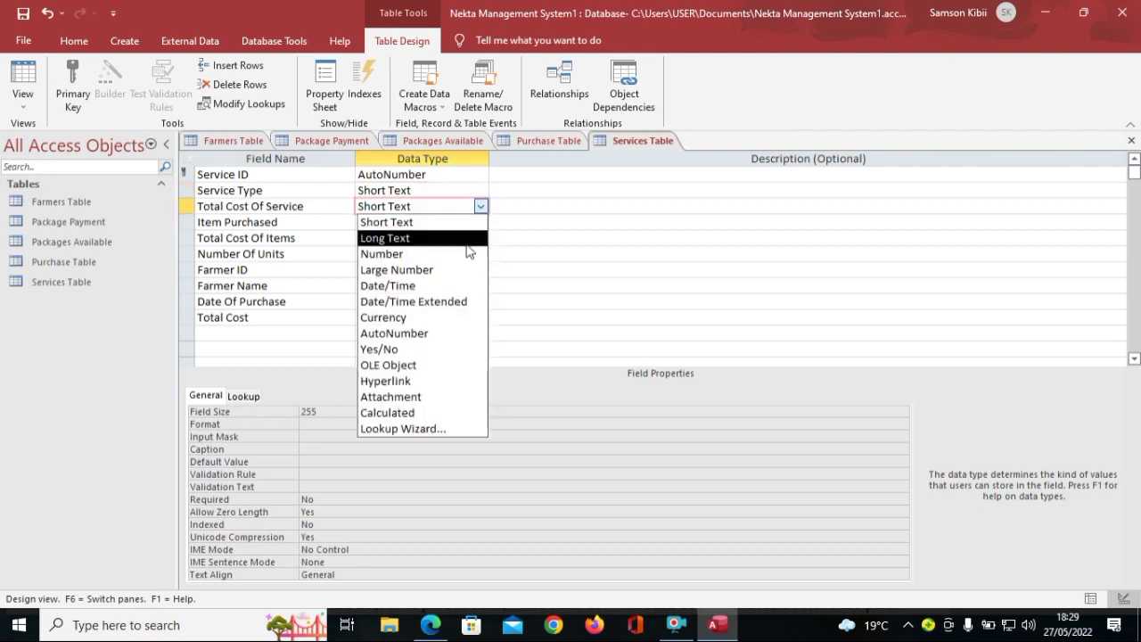
click(421, 318)
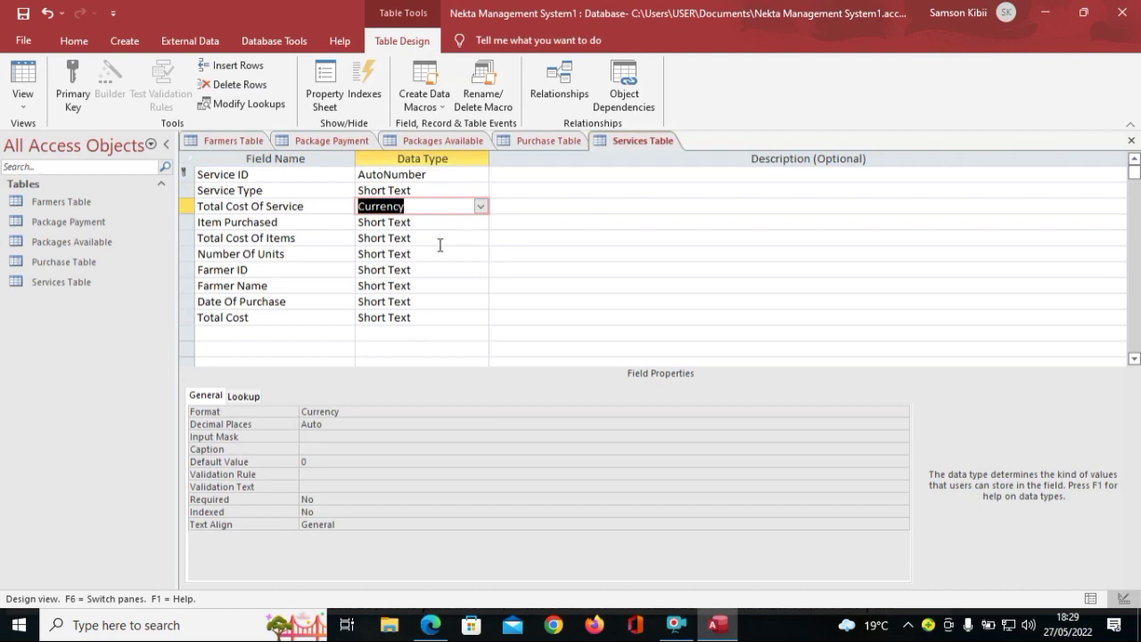
click(445, 239)
click(481, 238)
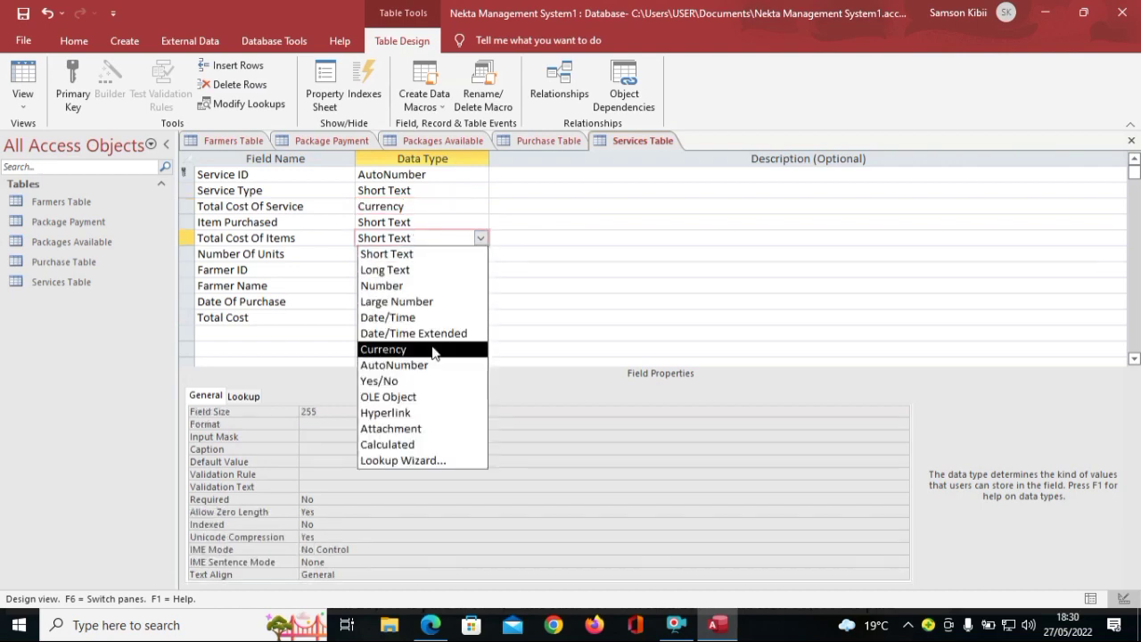
click(435, 349)
Step: Set the data type of the Number Of Units and Farmer ID fields to Number
click(453, 257)
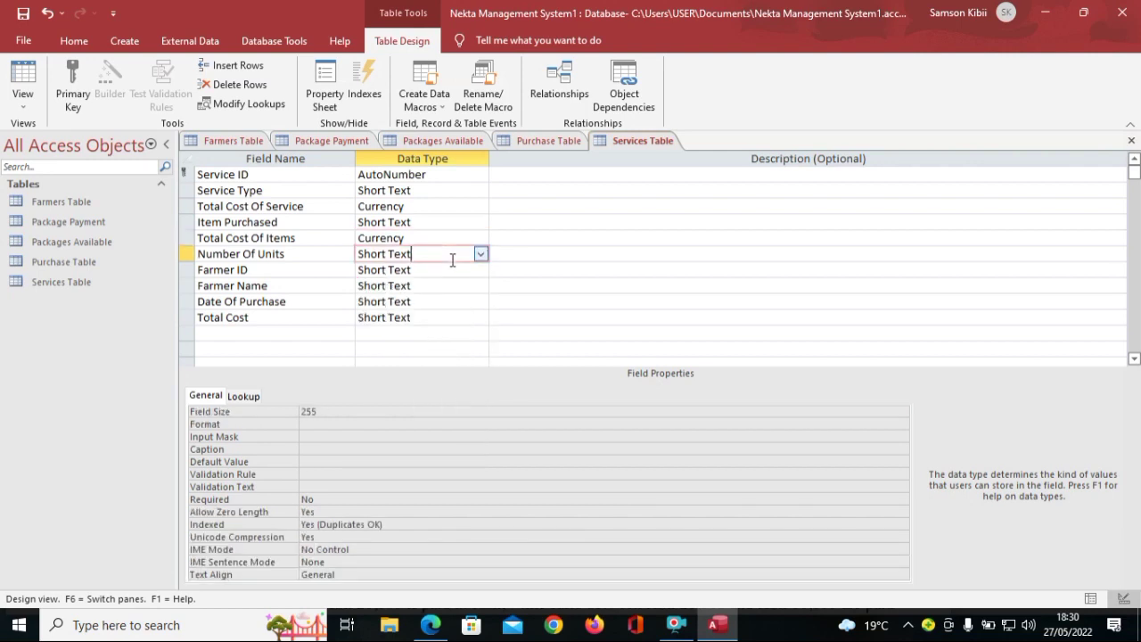
click(480, 255)
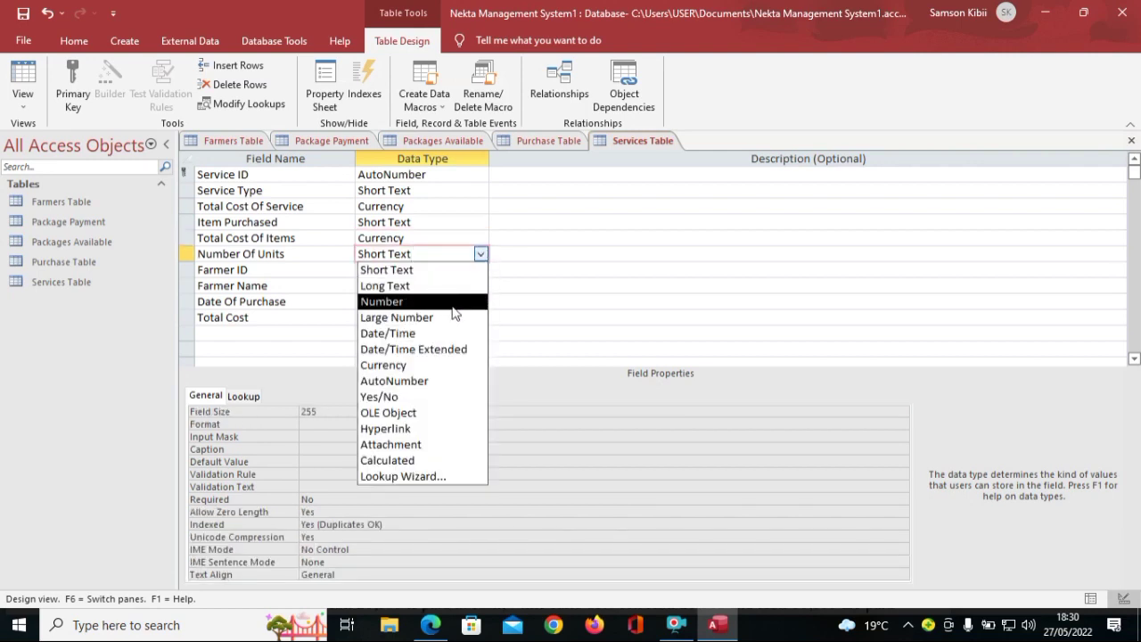
click(454, 303)
click(453, 269)
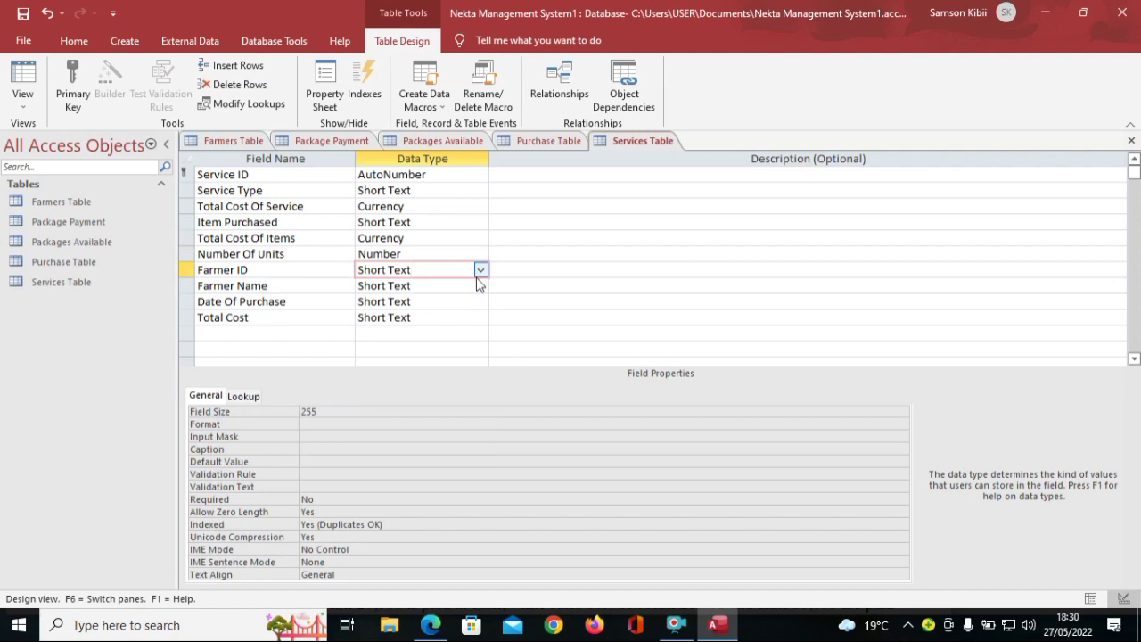
click(480, 270)
click(453, 317)
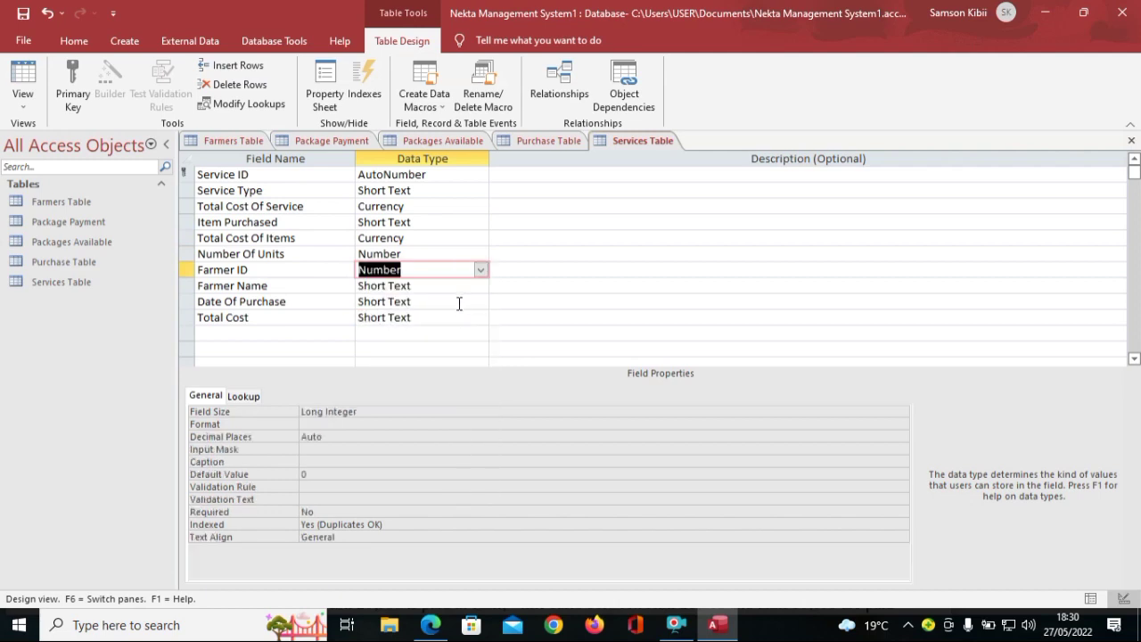
Step: Set the data type of Date Of Purchase to Date/Time and of Total Cost to Currency
click(458, 302)
click(480, 302)
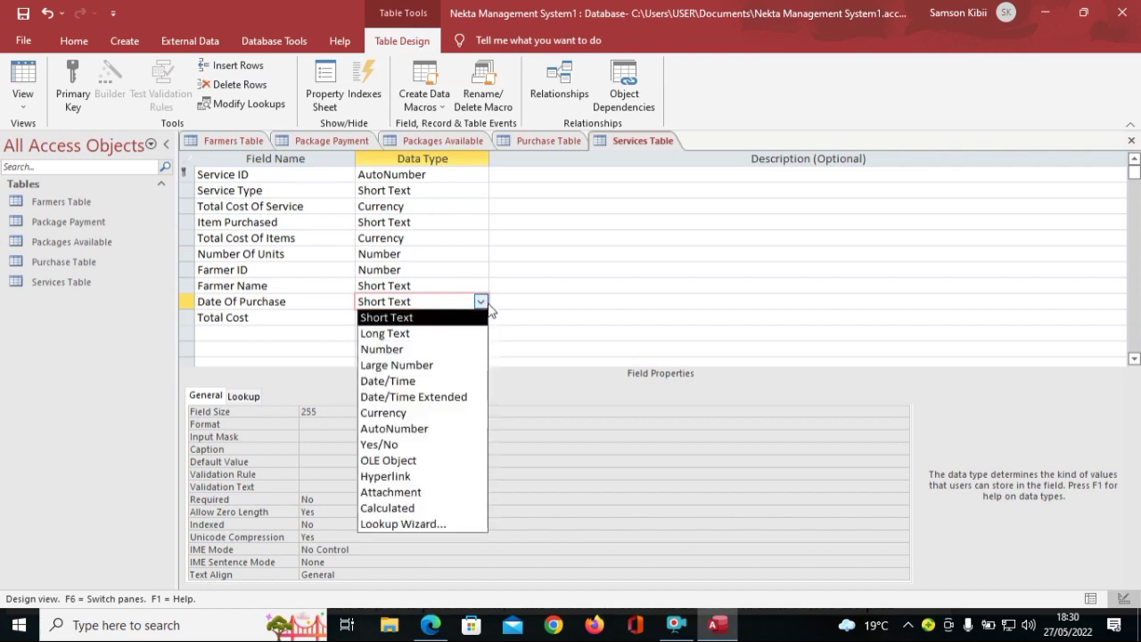
click(445, 380)
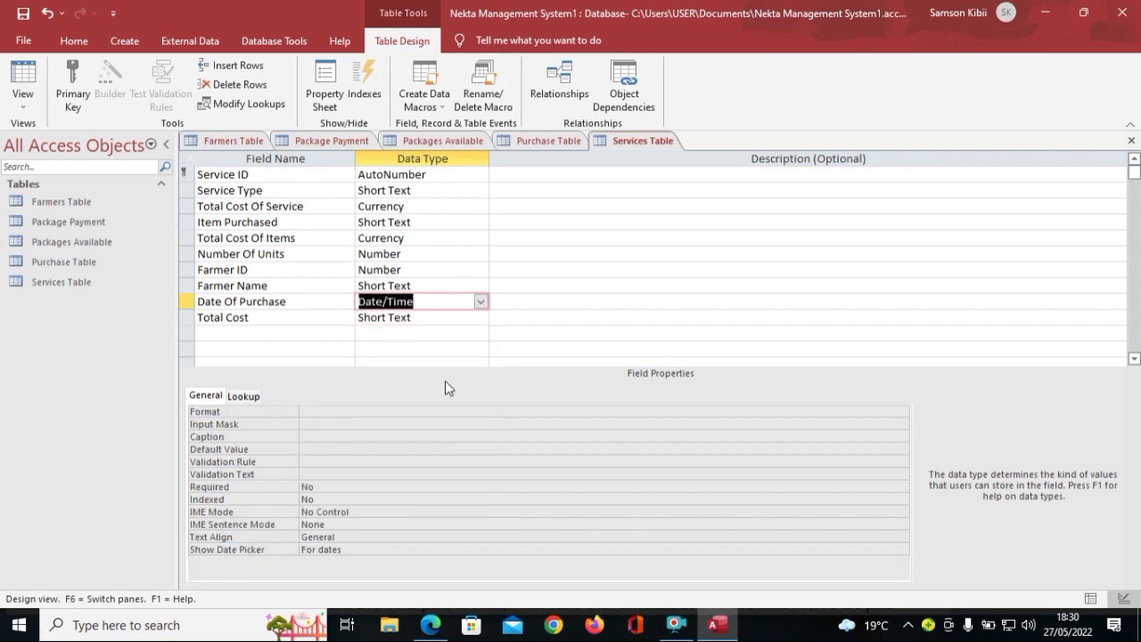
click(445, 318)
click(481, 318)
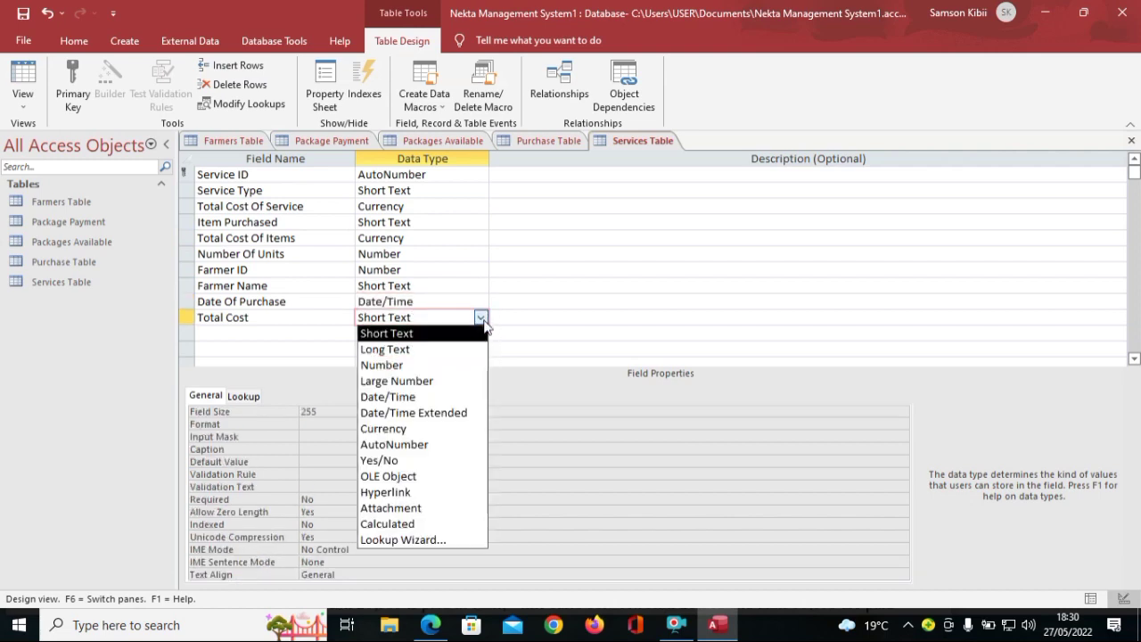
click(451, 428)
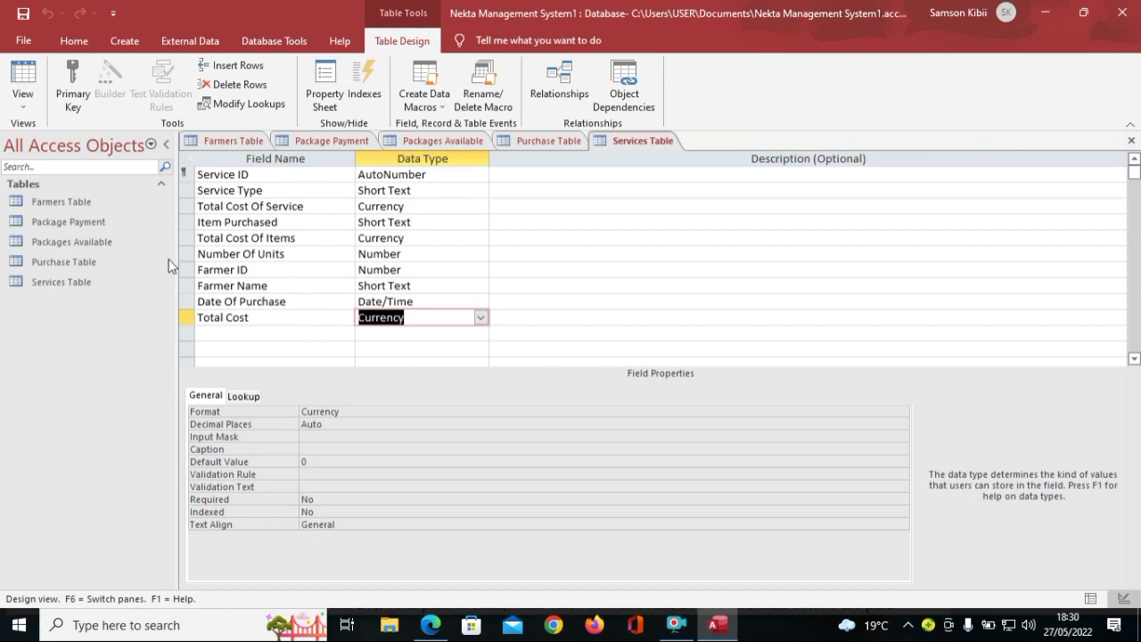
Step: Create a new table, save it as Trainee Table and open it in Design View
click(135, 43)
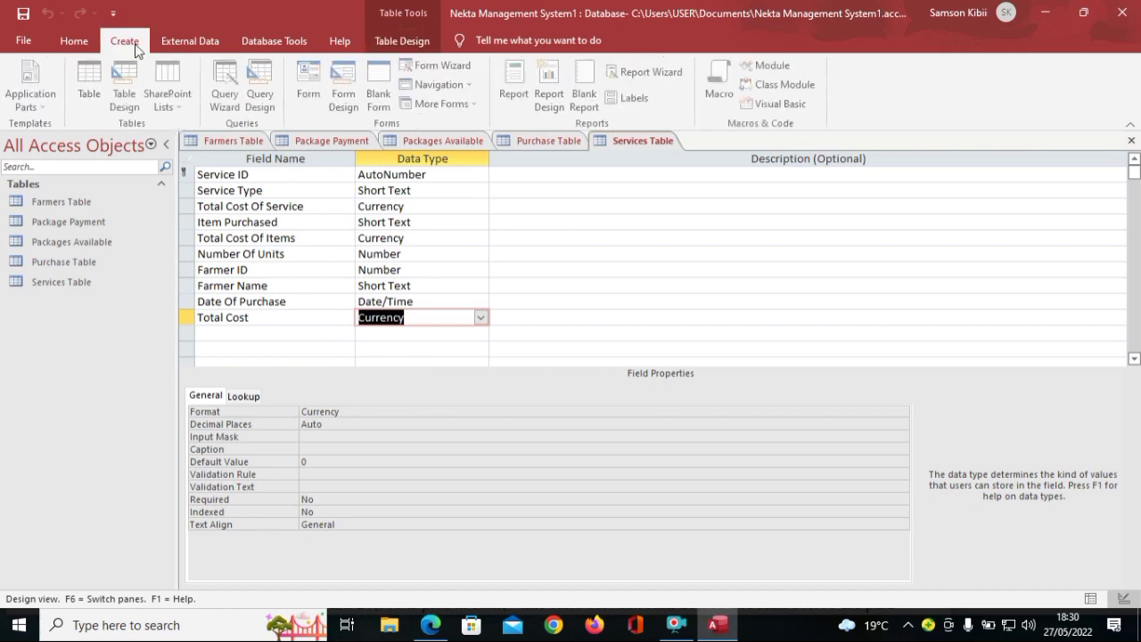
click(95, 80)
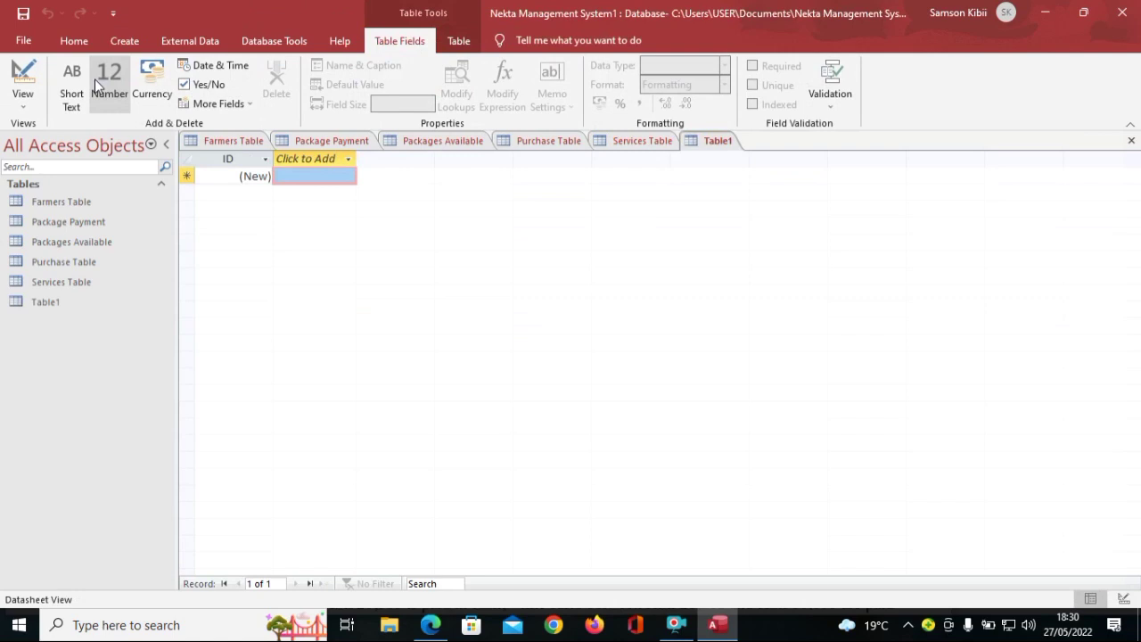
click(18, 76)
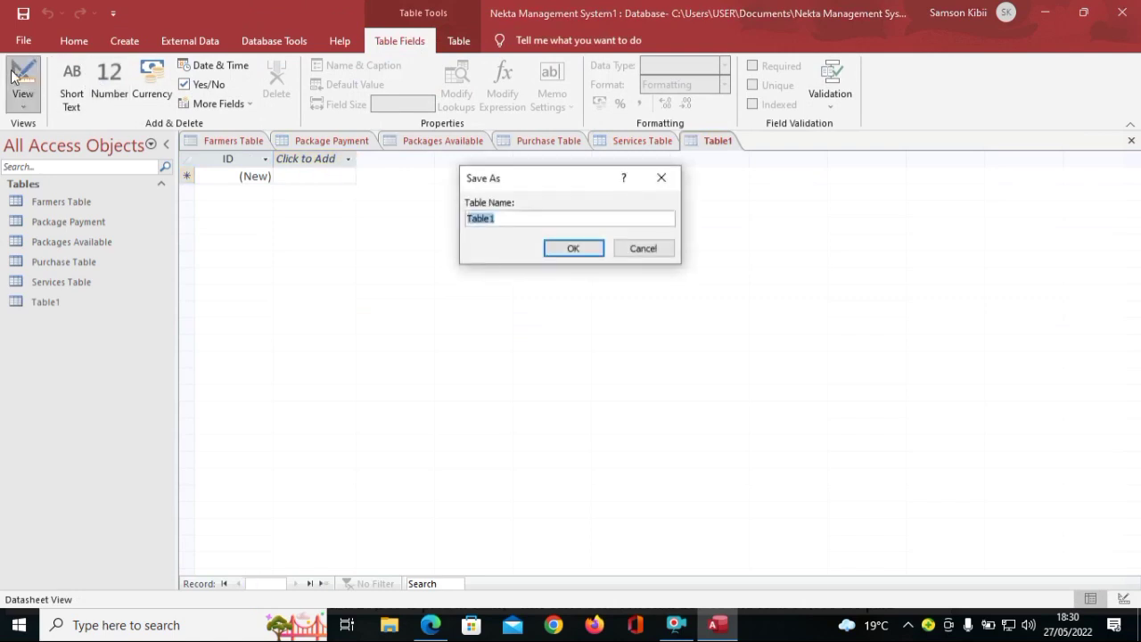
text(T)
key(Caps_Lock)
text(rainee T)
key(Caps_Lock)
text(a)
key(Return)
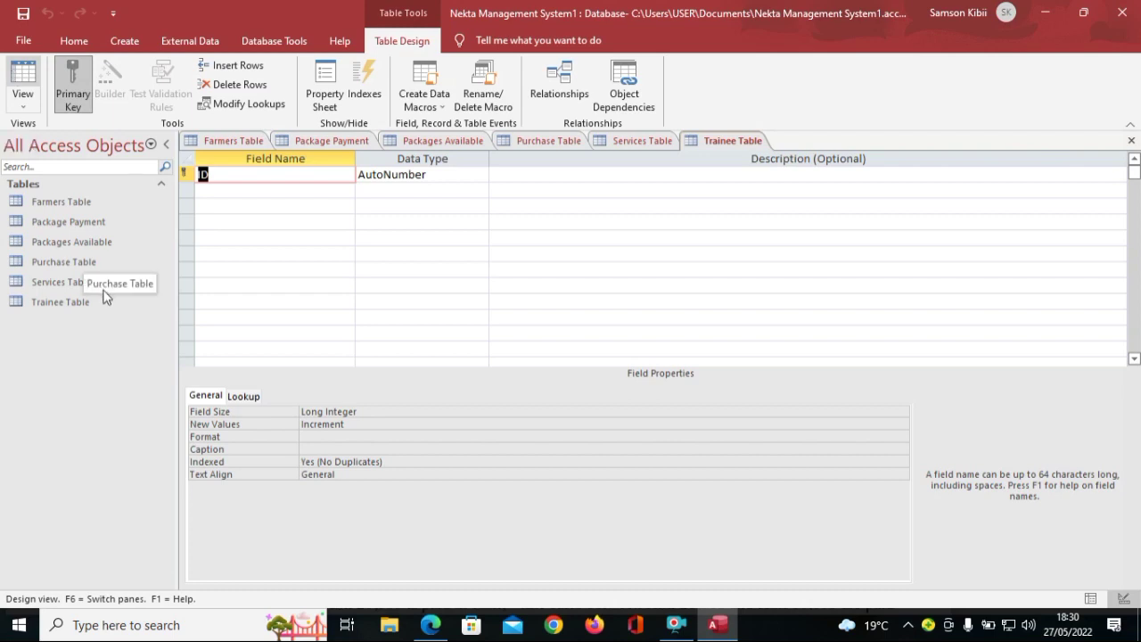
Step: Switch to the exam PDF and examine the trainee record requirement, the training cost per person and the training included in each package
click(429, 625)
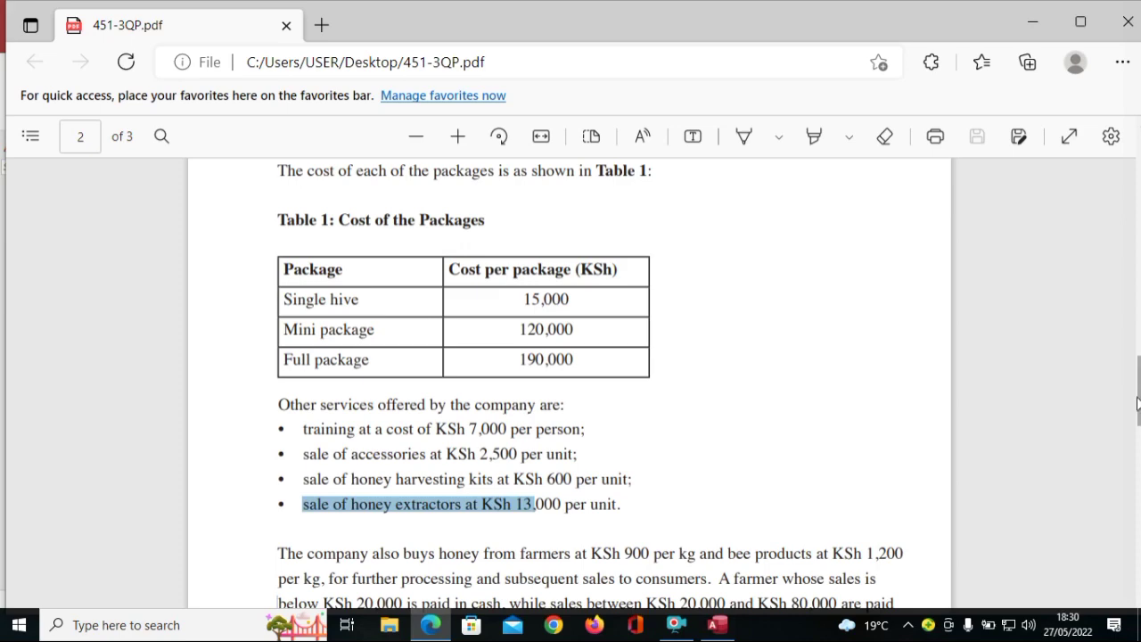
scroll(570, 384, down, 10)
scroll(904, 420, down, 5)
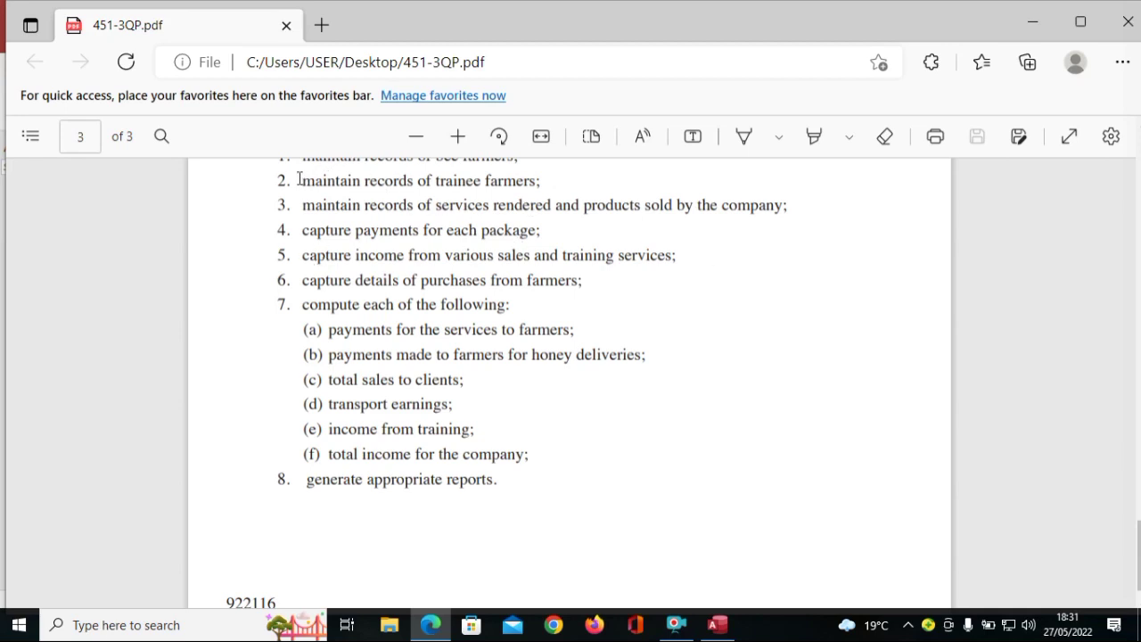
drag(299, 179, 553, 201)
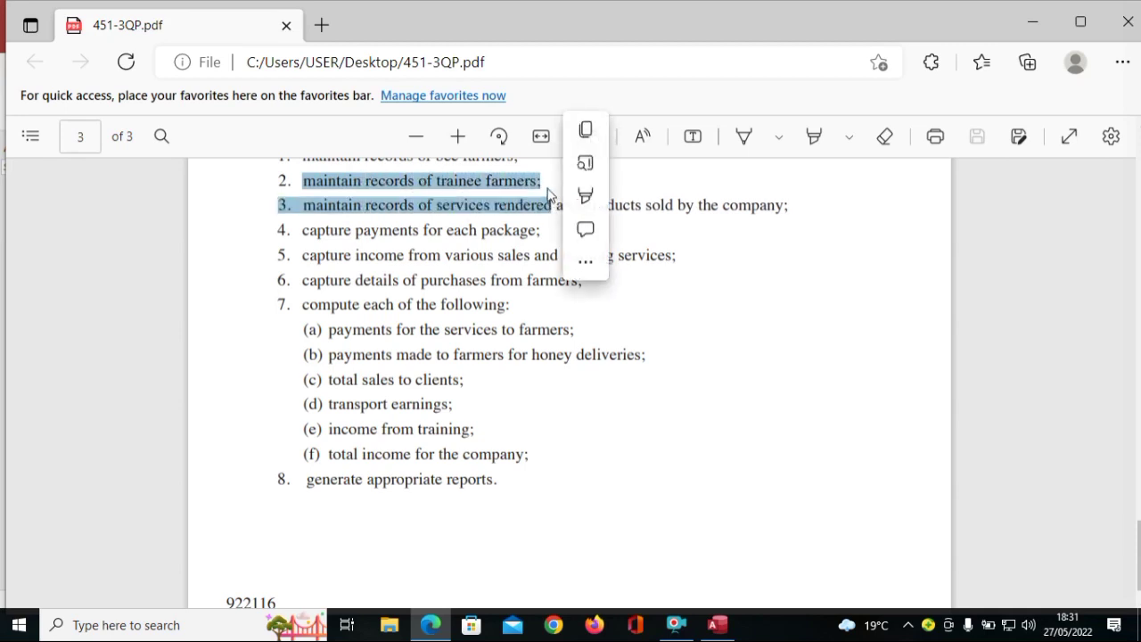
click(547, 189)
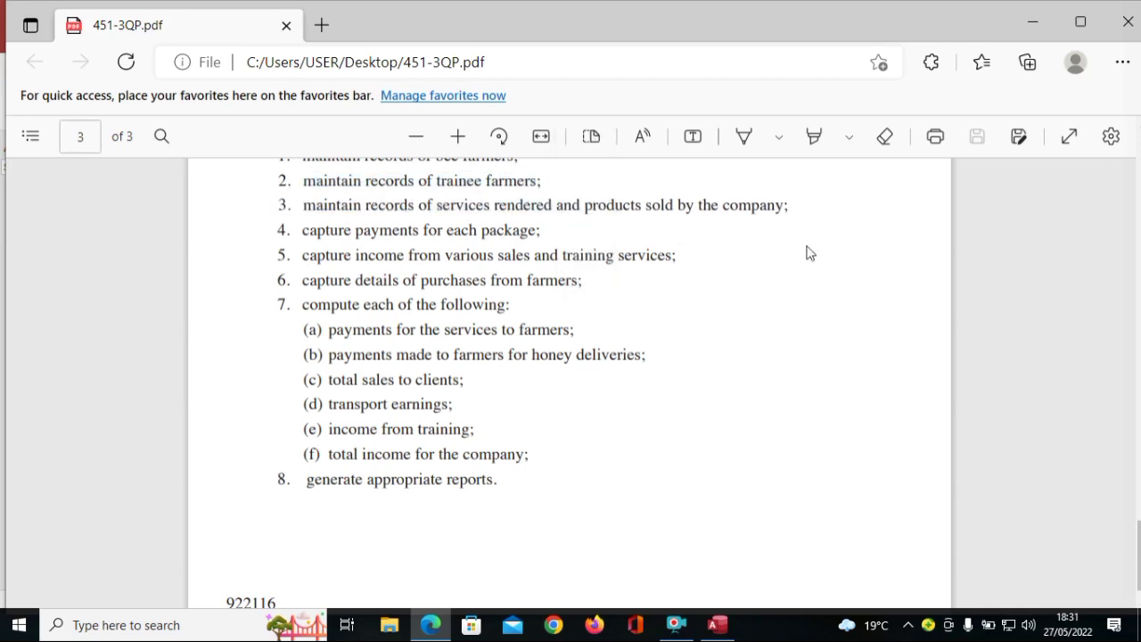
drag(1139, 554, 1125, 383)
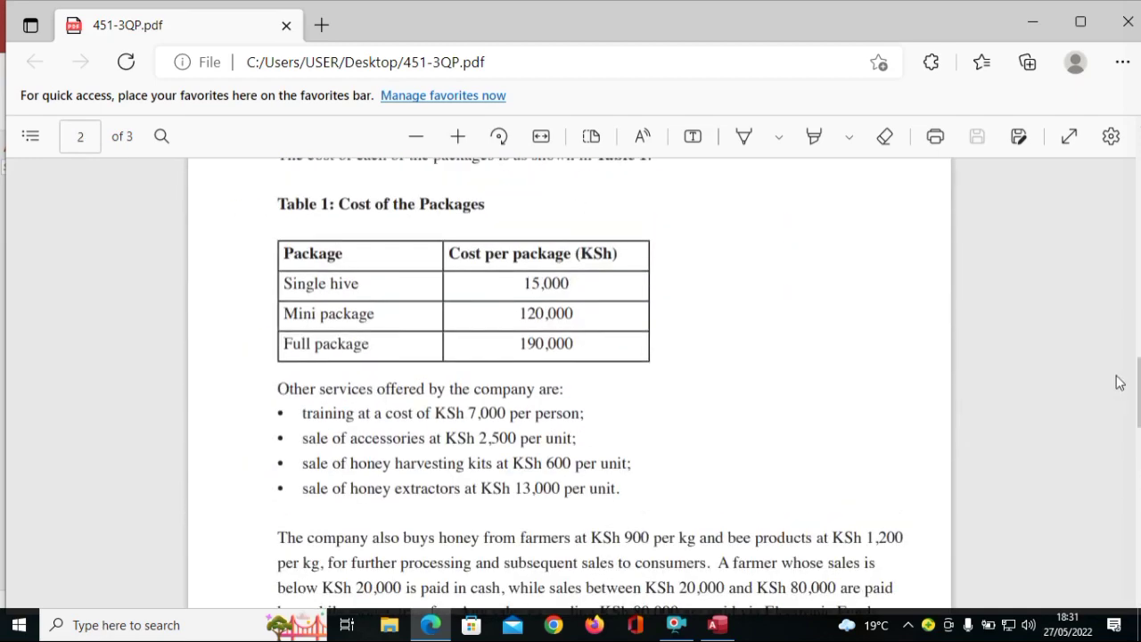
drag(295, 412, 603, 418)
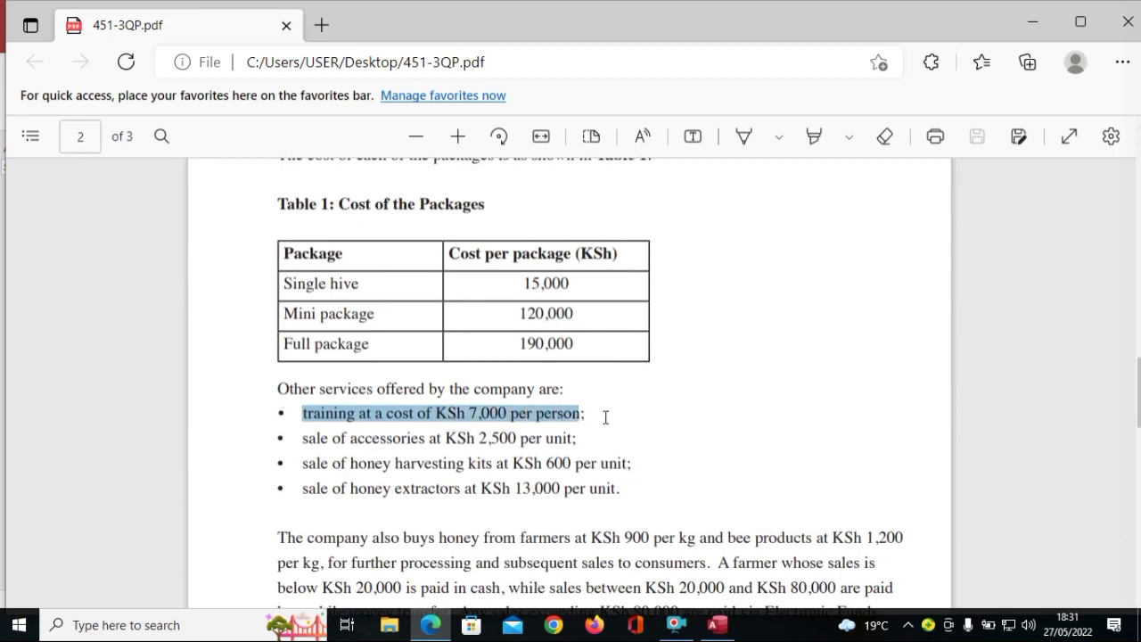
click(1122, 393)
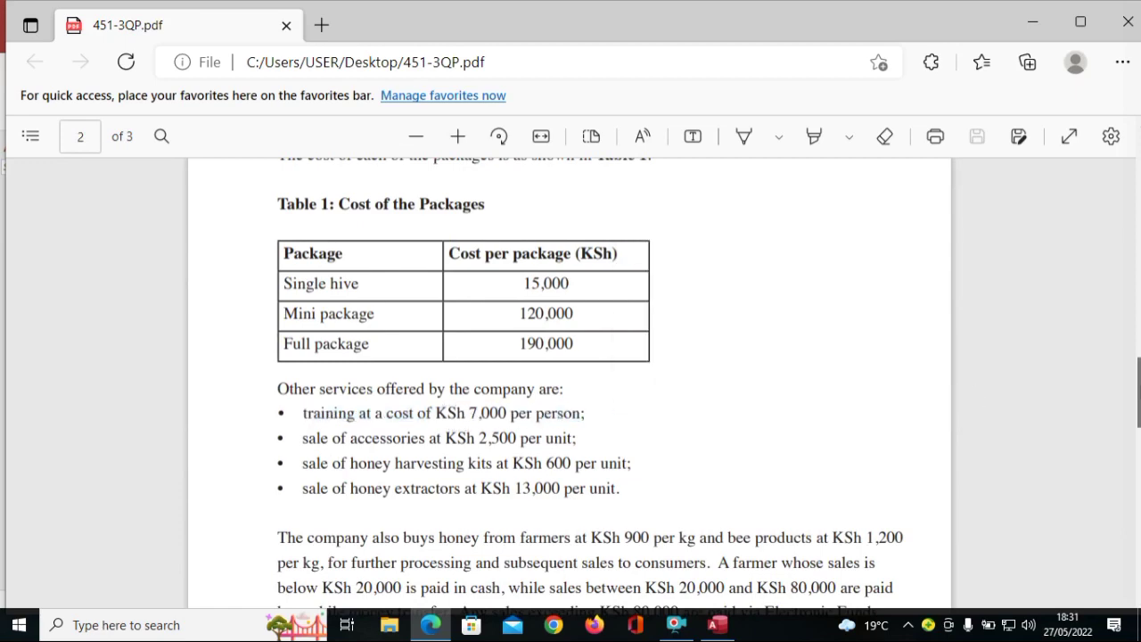
drag(1139, 392, 1138, 359)
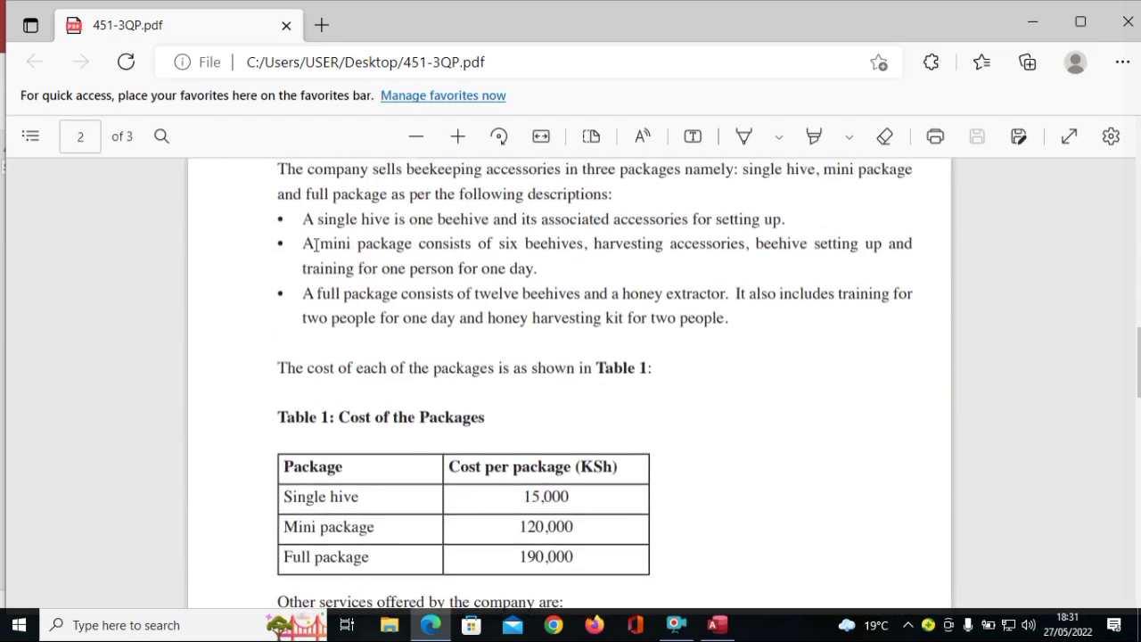
drag(320, 246, 544, 270)
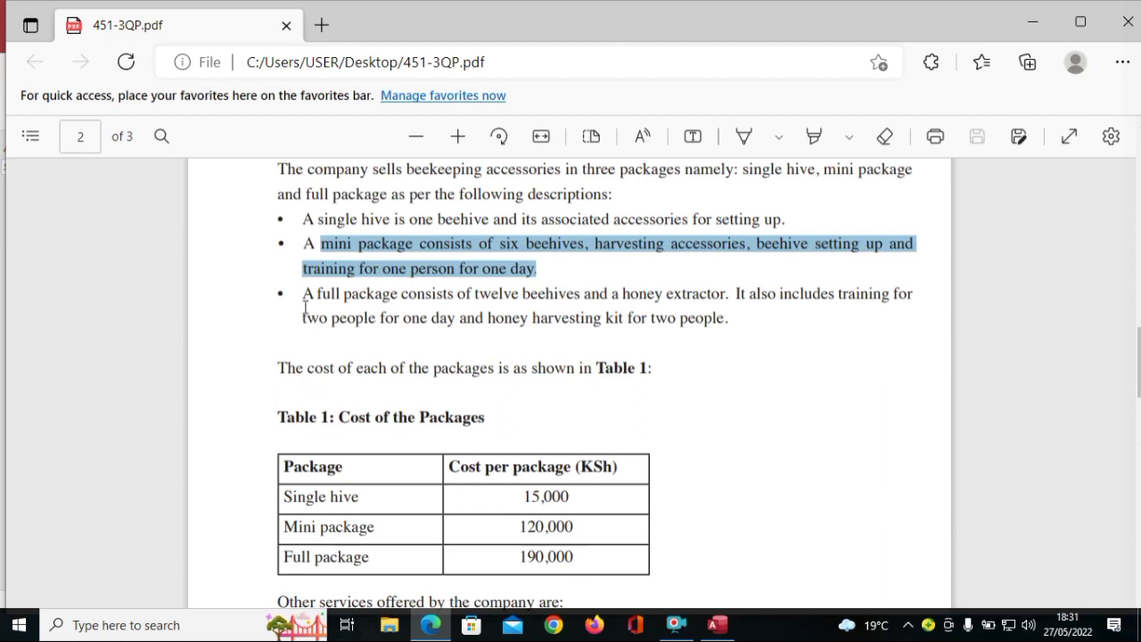
drag(304, 295, 742, 330)
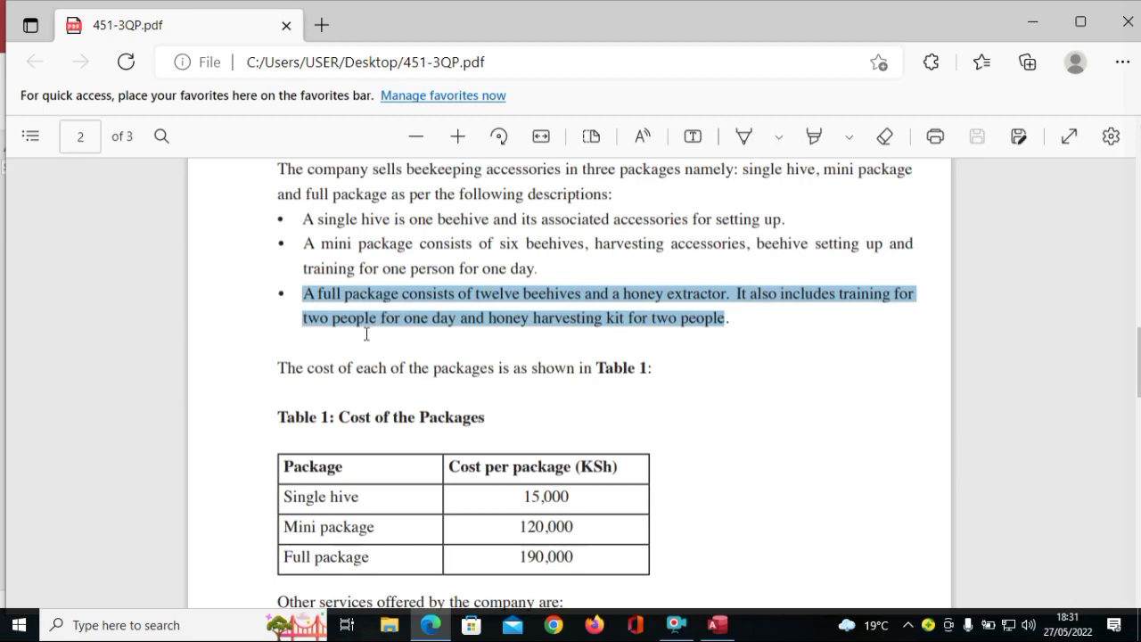
click(488, 345)
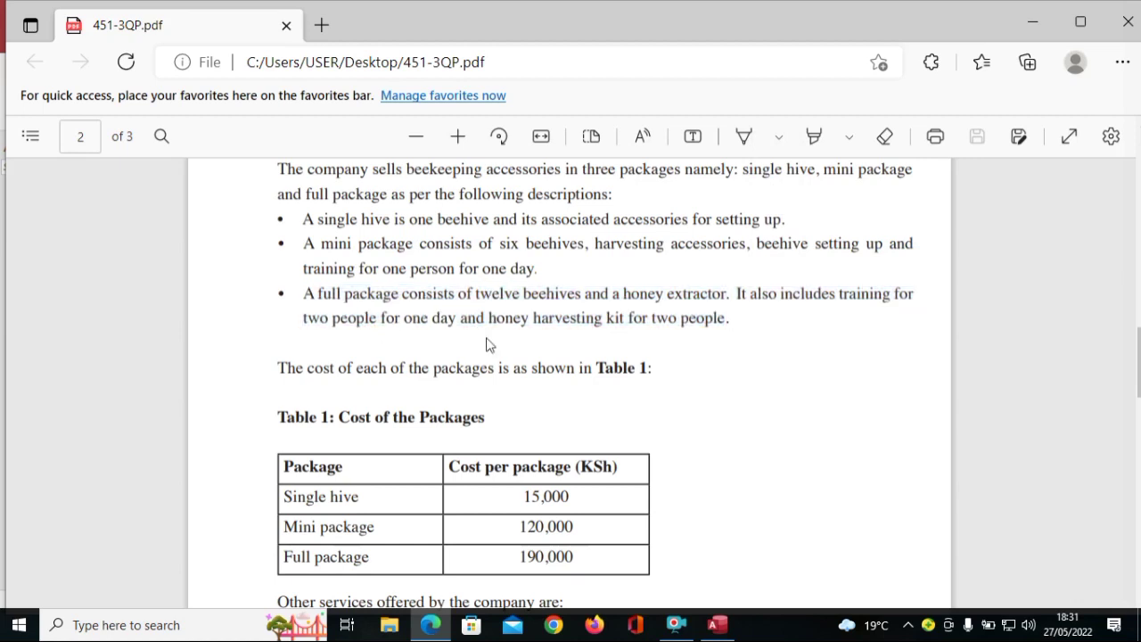
Step: Switch back to Access and rename the Trainee Table's ID field to Trainee ID
click(718, 627)
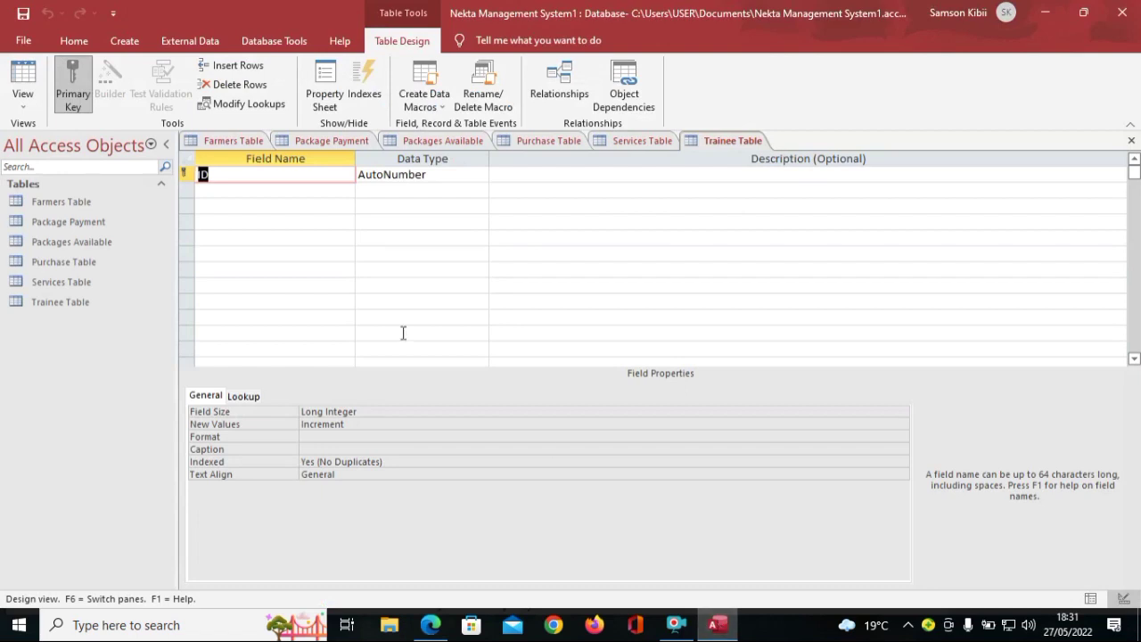
text(Trainee)
key(Caps_Lock)
text(ID)
key(Down)
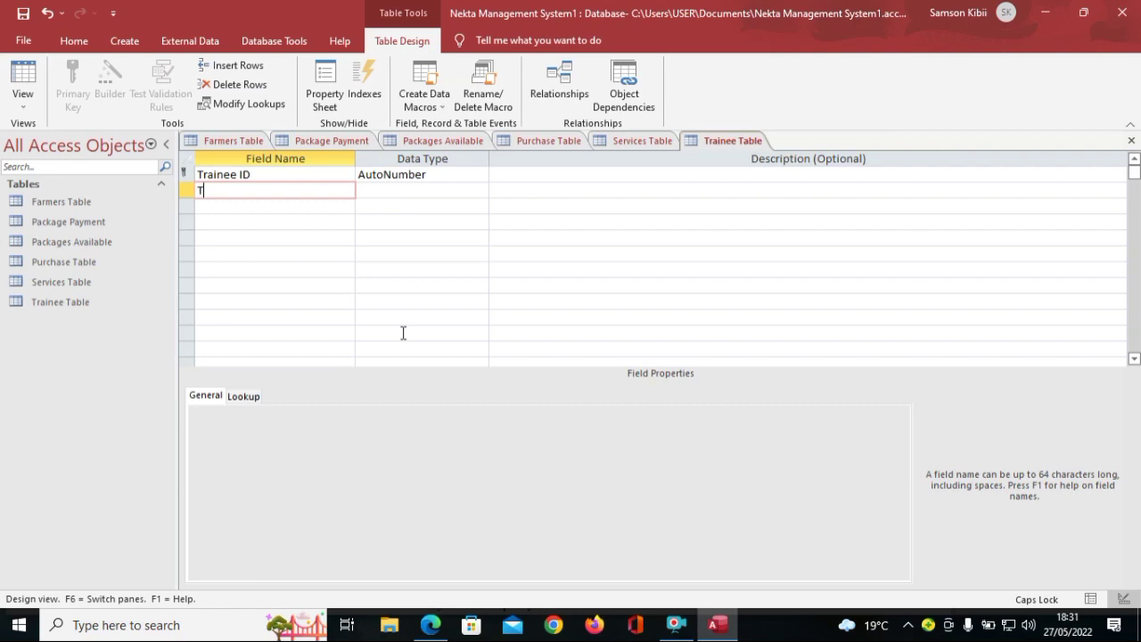
Step: Add a field named Trainee Name below Trainee ID
key(Caps_Lock)
text(rainee)
key(Caps_Lock)
text(ID)
key(BackSpace)
key(BackSpace)
text(N)
key(Caps_Lock)
text(ame)
key(Down)
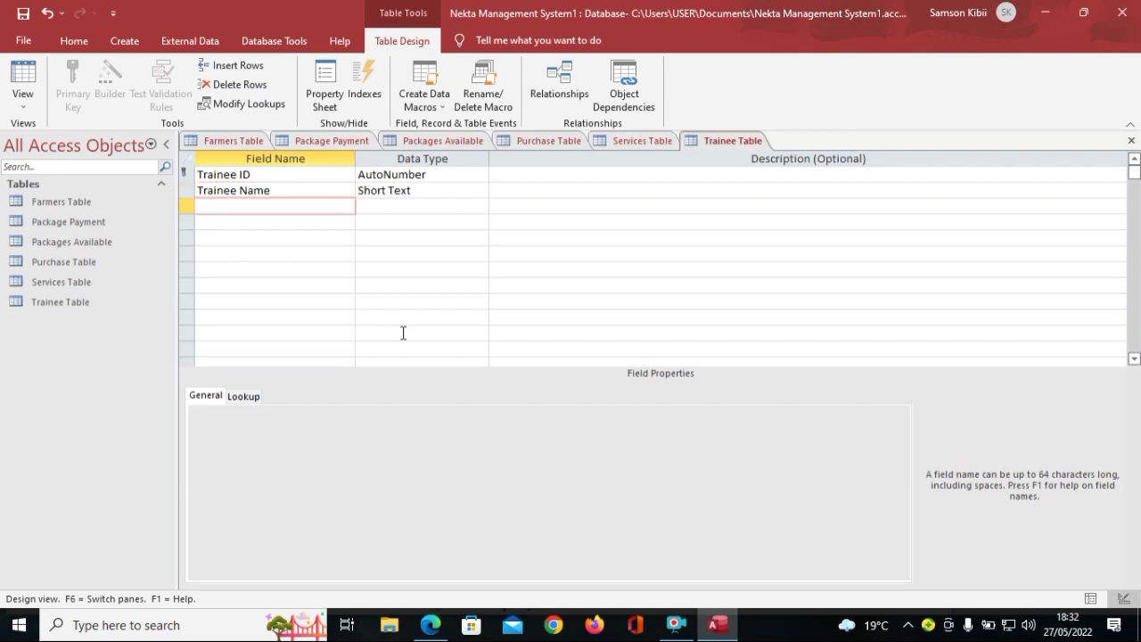
Step: Add a field named Phone Number below Trainee Name
key(Caps_Lock)
text(P)
key(Caps_Lock)
text(hone)
key(Caps_Lock)
text(N)
key(Caps_Lock)
text(umber)
key(Down)
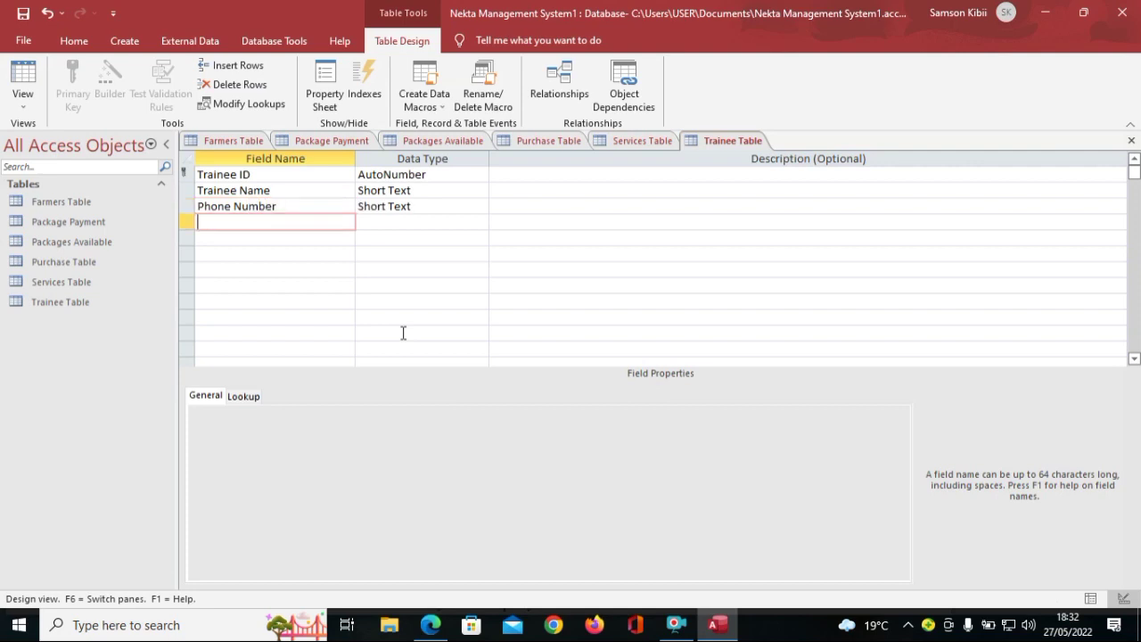
Step: Add a field named Gender below Phone Number
key(Caps_Lock)
text(G)
key(Caps_Lock)
text(ender)
key(Down)
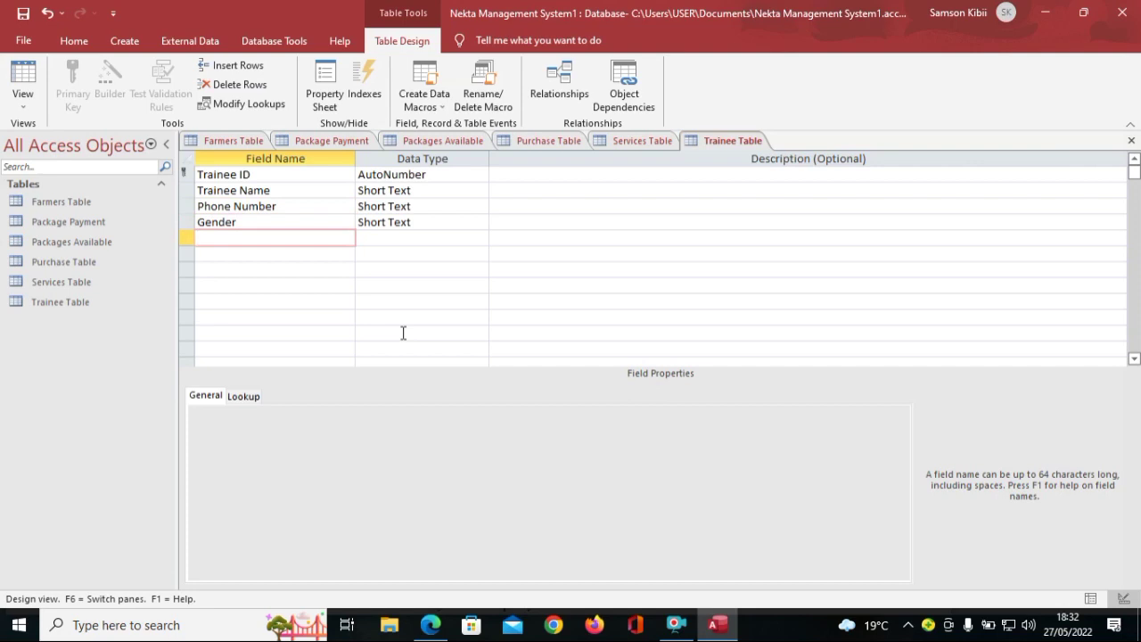
Step: Add a field named Trainee Fee below Gender
key(Caps_Lock)
text(TR)
key(BackSpace)
key(Caps_Lock)
text(rainee)
key(Caps_Lock)
text(F)
key(Caps_Lock)
text(ee)
key(Down)
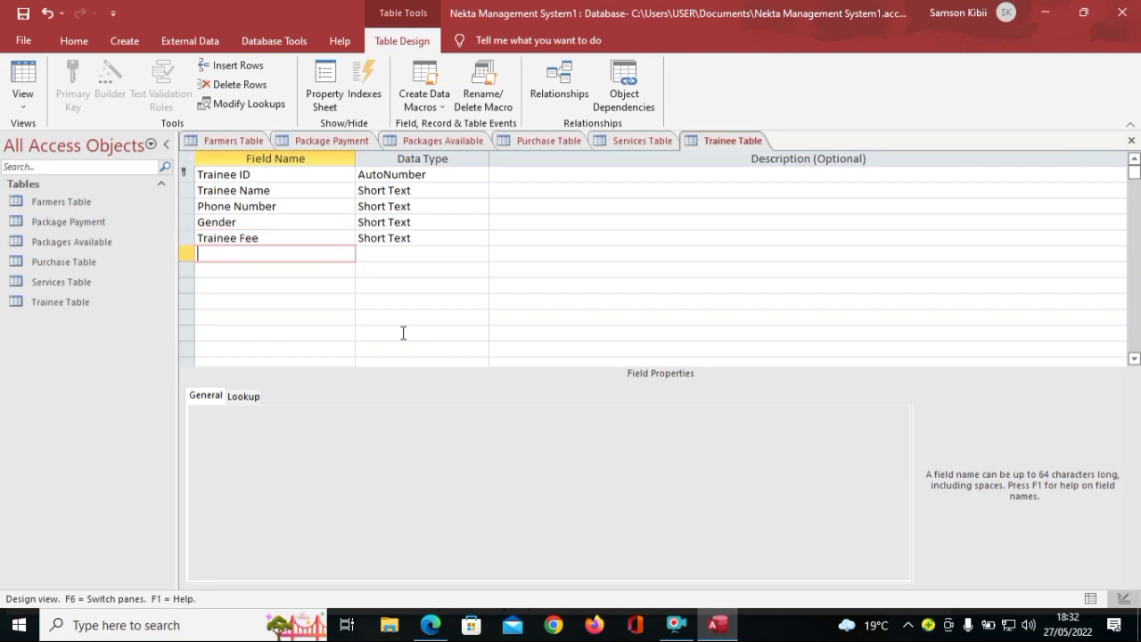
Step: Add a field named Date Of Training below Trainee Fee
key(Caps_Lock)
text(D)
key(Caps_Lock)
text(ate)
key(Caps_Lock)
text(O)
key(Caps_Lock)
key(Caps_Lock)
text(f T)
key(Caps_Lock)
text(raining)
key(Tab)
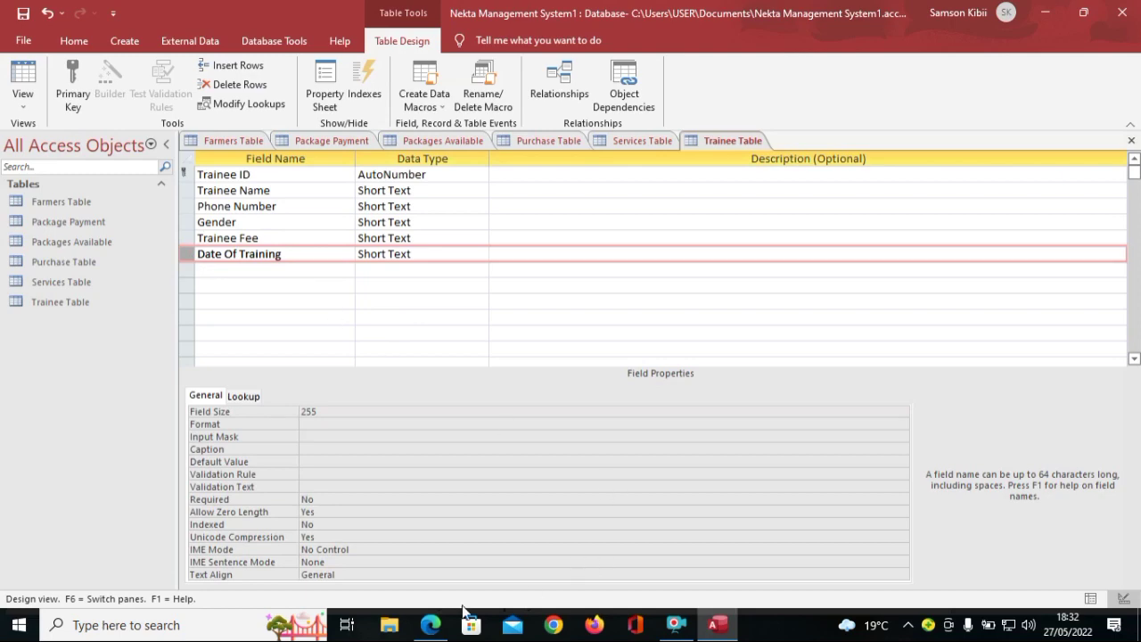
Step: Switch to the exam PDF and read the page 3 paragraph on payment for training services and the training schedule
click(430, 624)
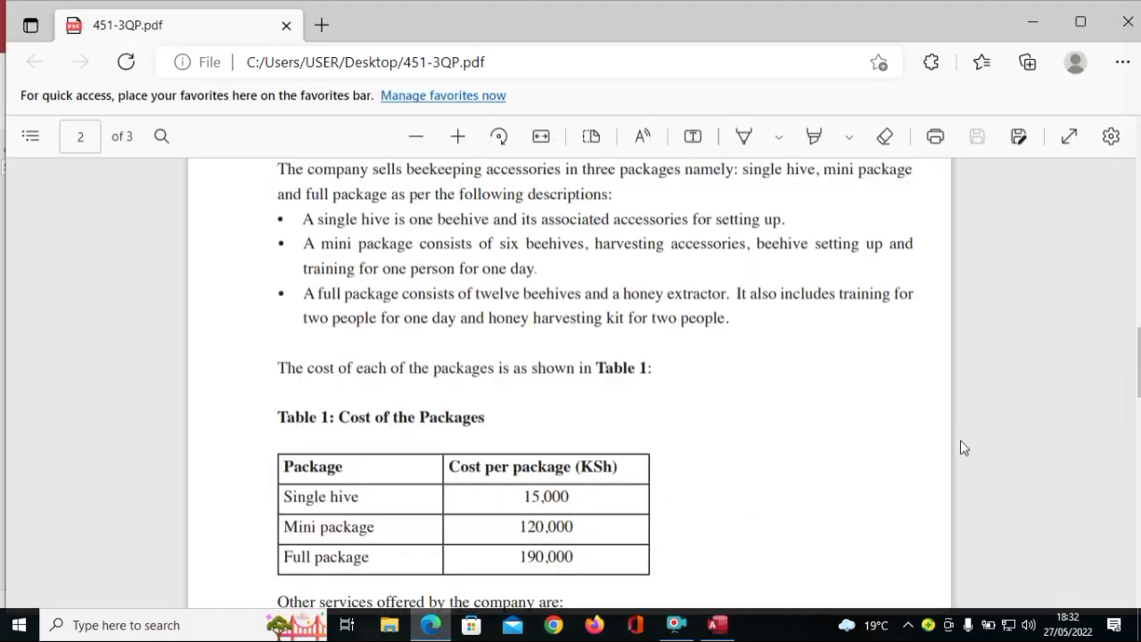
scroll(965, 445, down, 5)
scroll(569, 386, down, 4)
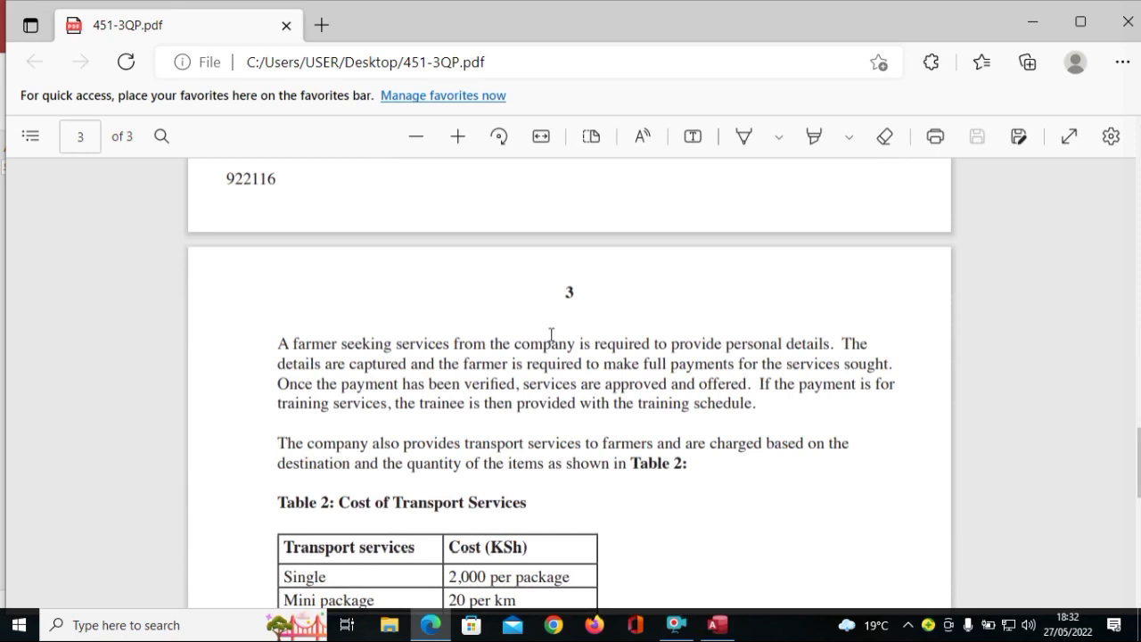
drag(763, 385, 899, 460)
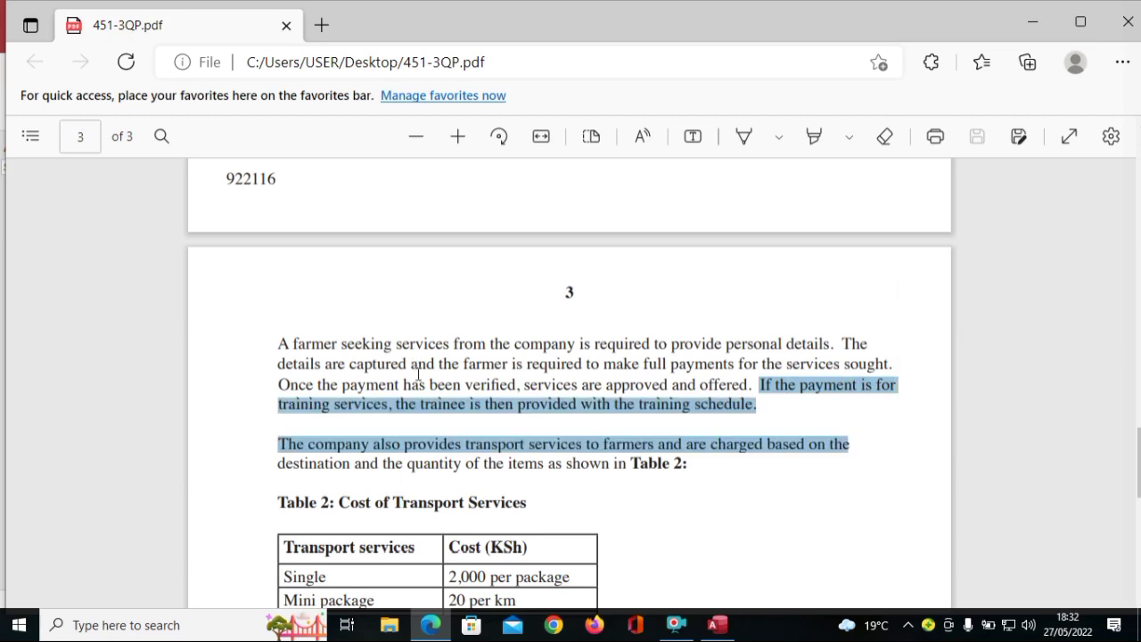
drag(485, 407, 764, 418)
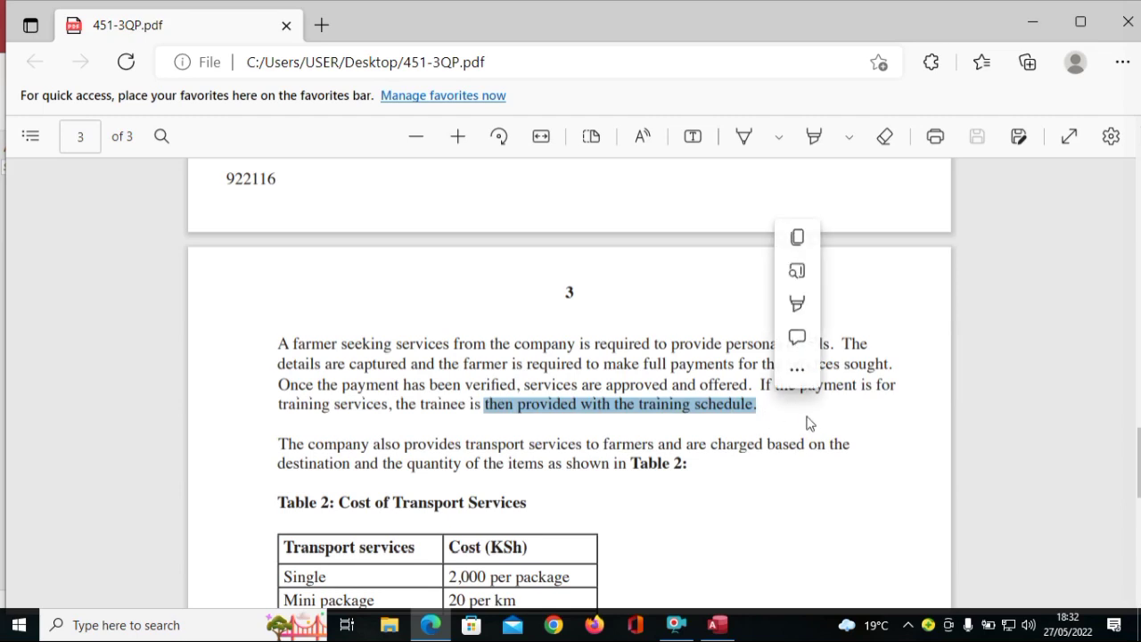
click(889, 451)
Step: Return to Access and set the data type of the Phone Number field to Number
click(723, 632)
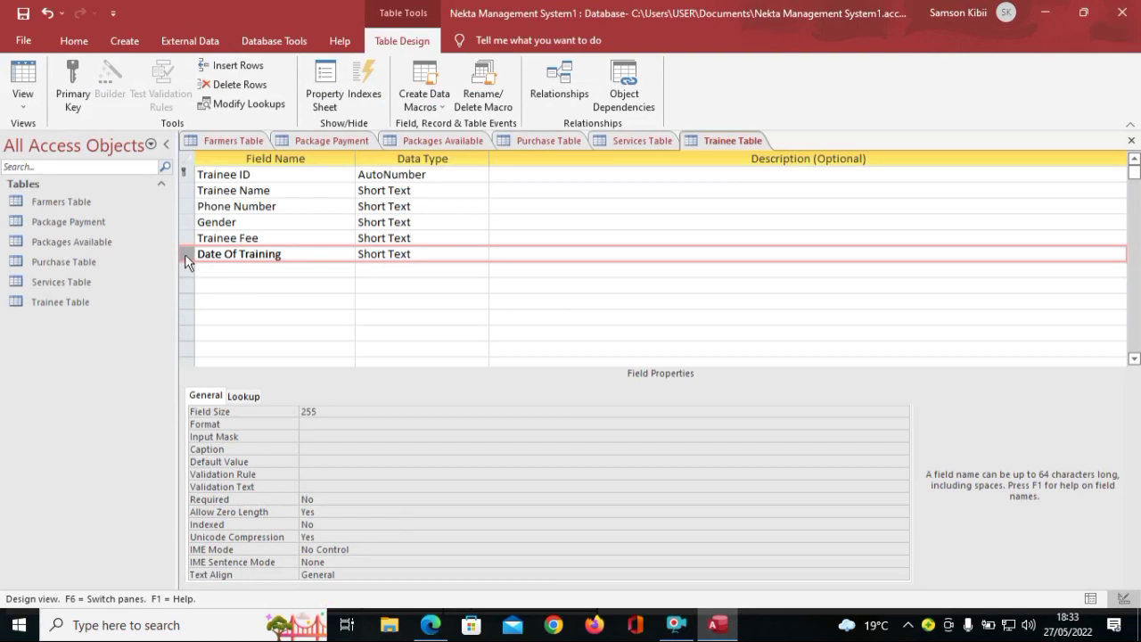
click(446, 201)
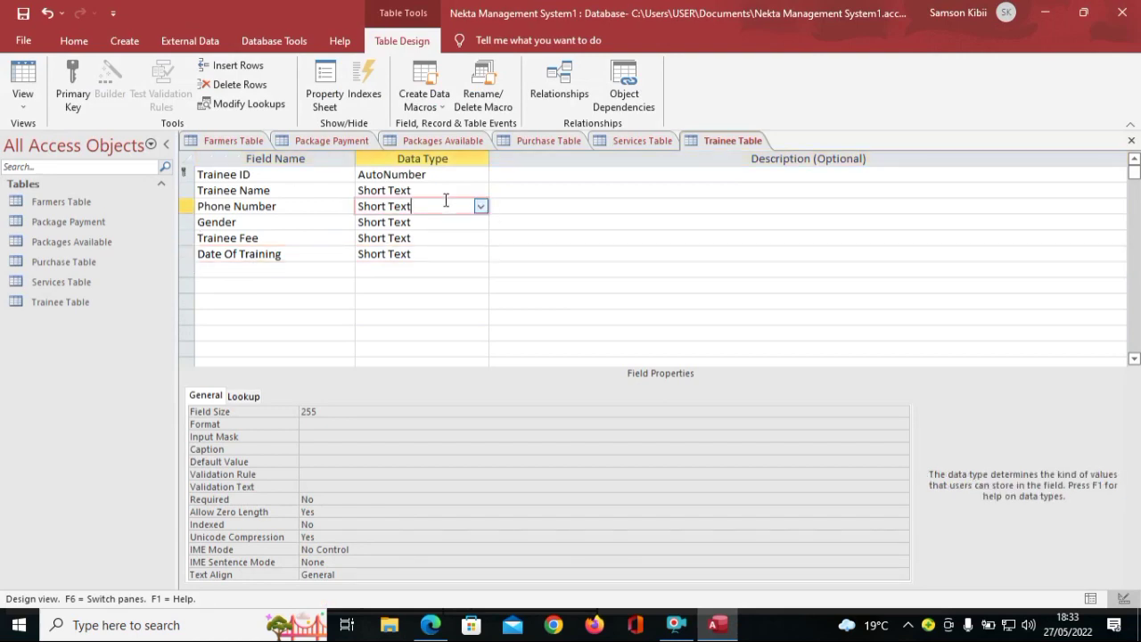
click(480, 206)
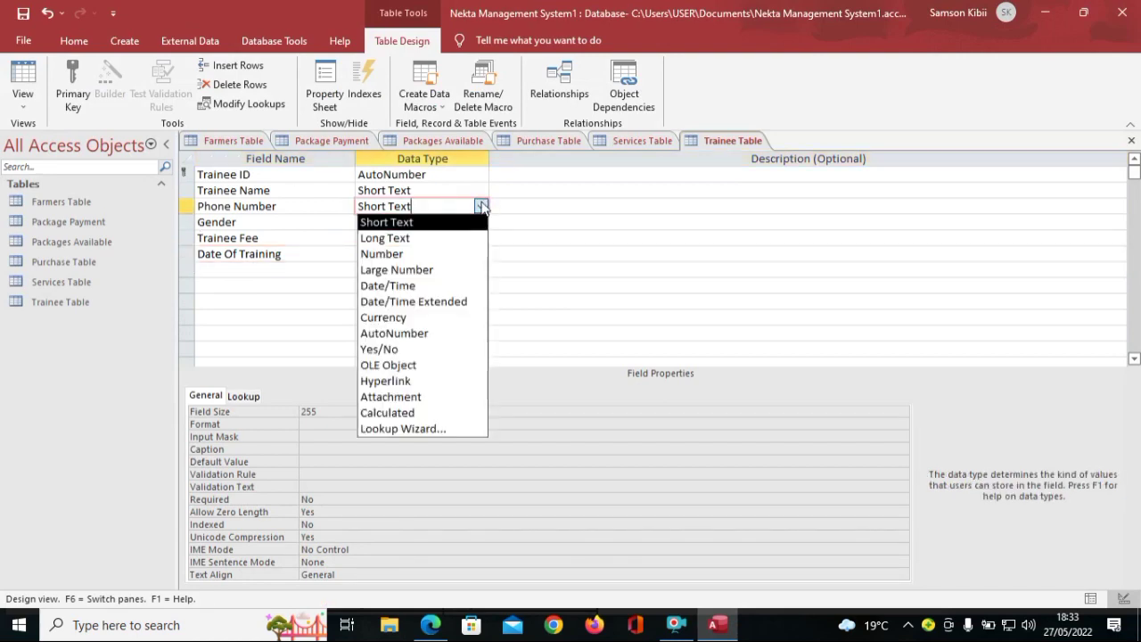
click(457, 255)
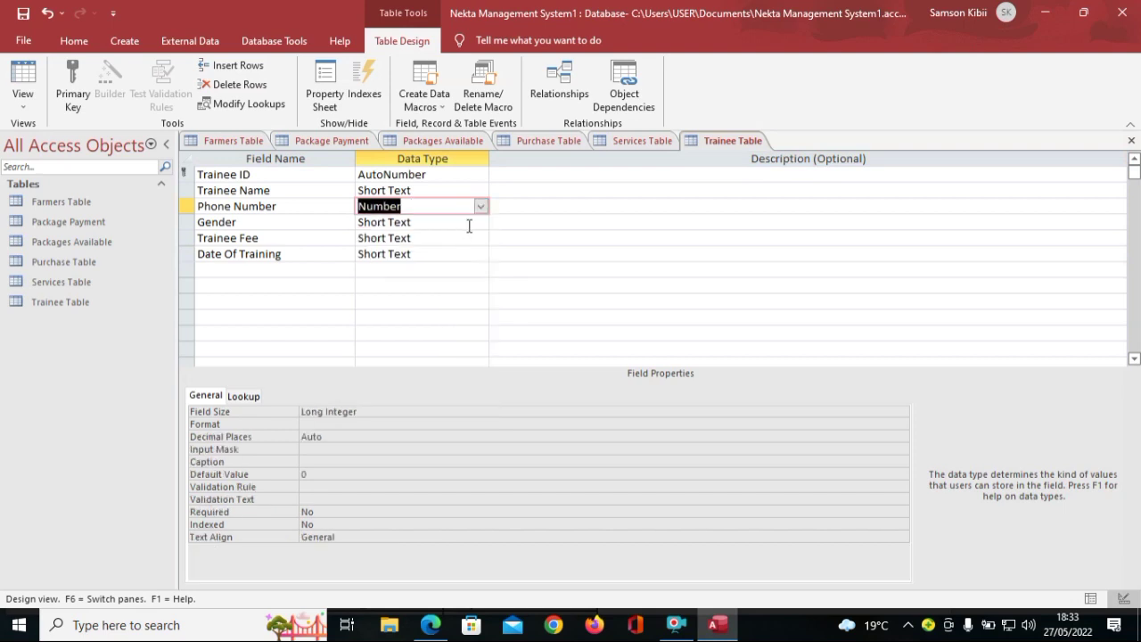
Step: Start the Lookup Wizard for the Gender field and choose to type in the lookup values manually
click(473, 222)
click(481, 221)
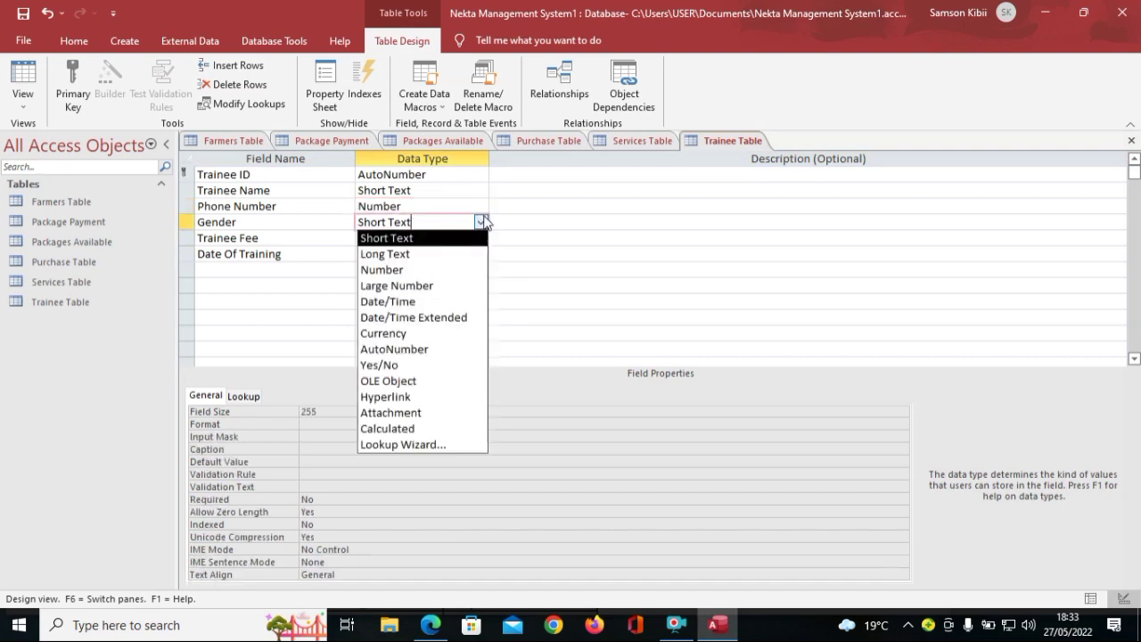
click(458, 451)
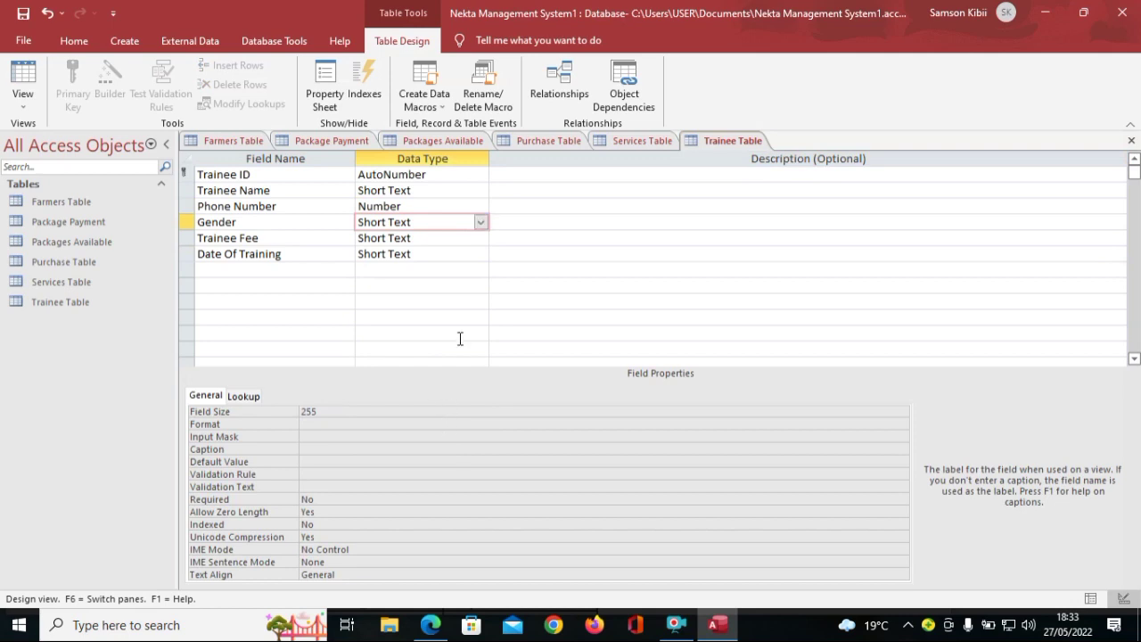
click(481, 224)
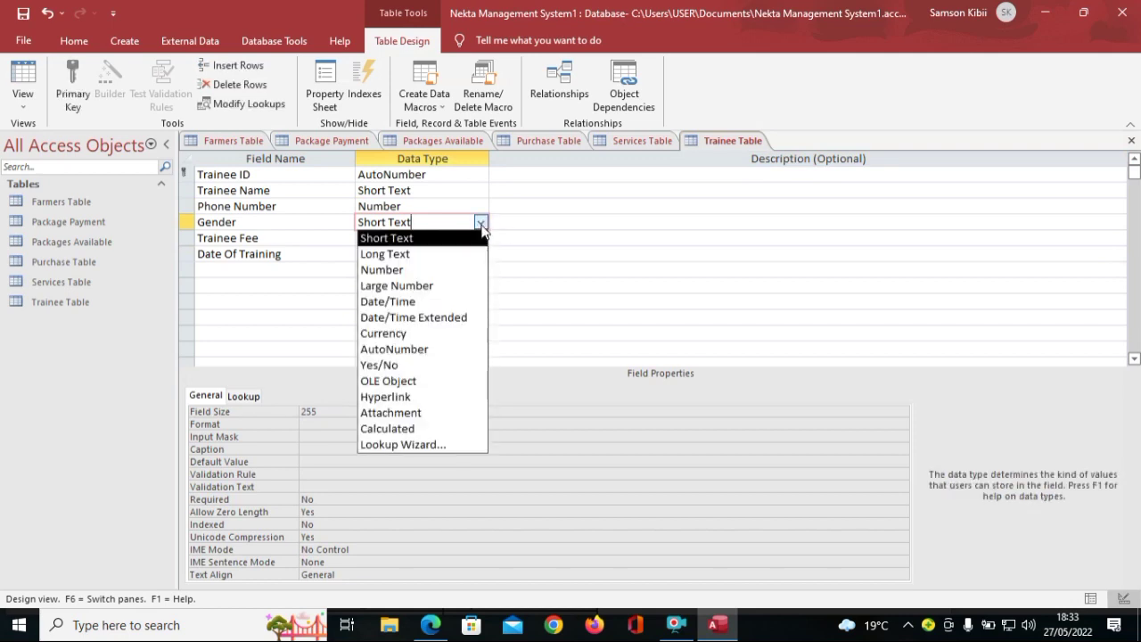
click(420, 444)
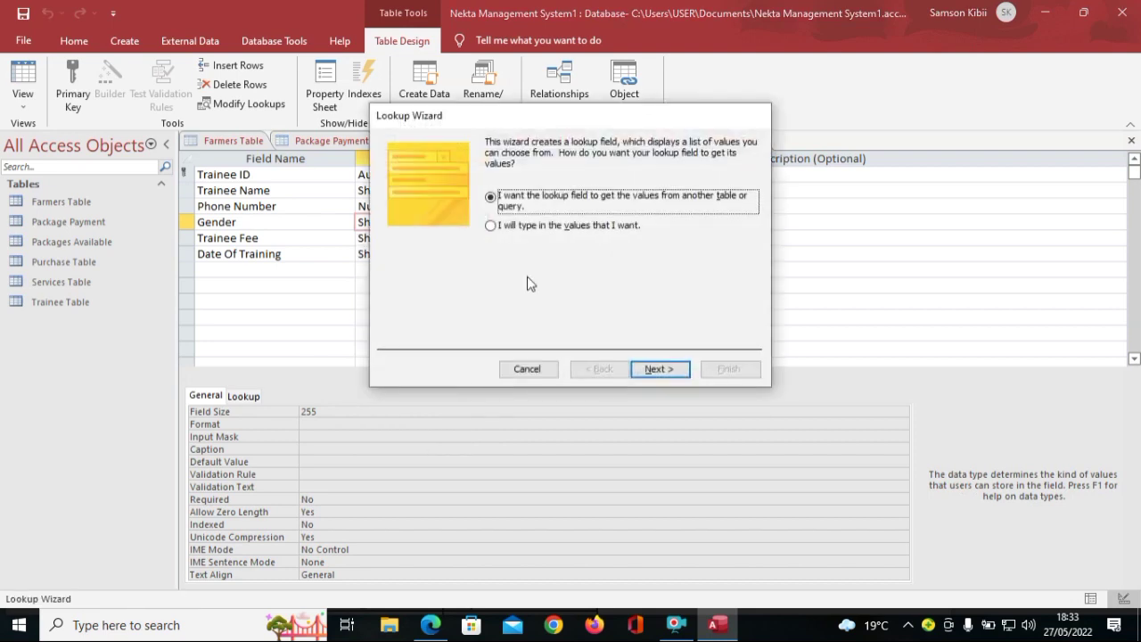
click(531, 227)
click(661, 372)
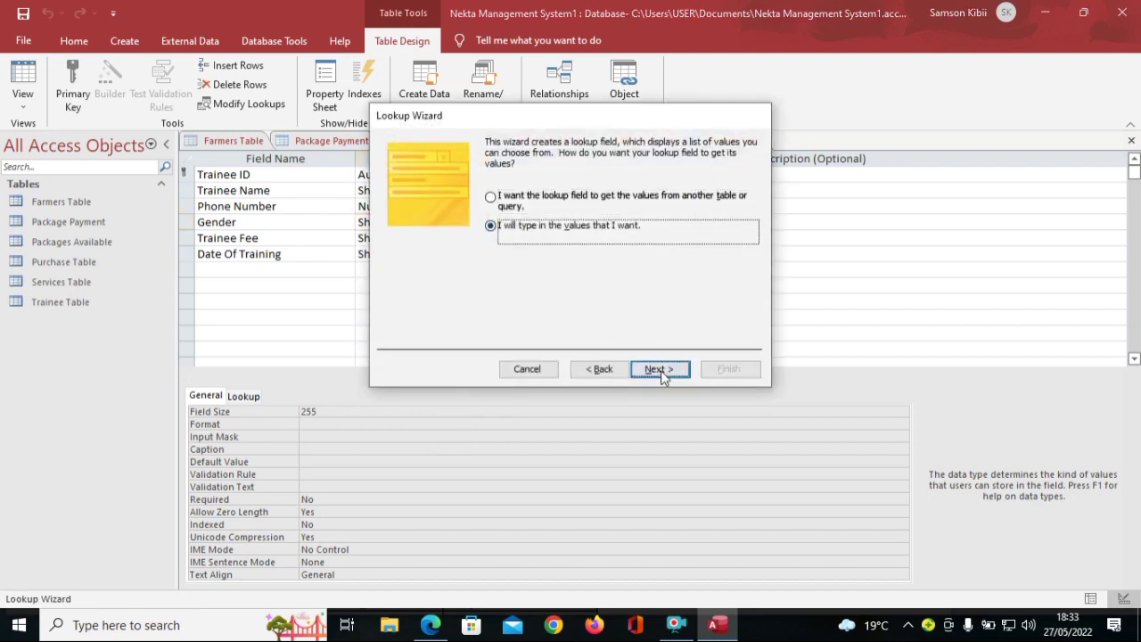
Step: Enter Male and Female as the Gender lookup values and proceed to the field label settings
click(435, 241)
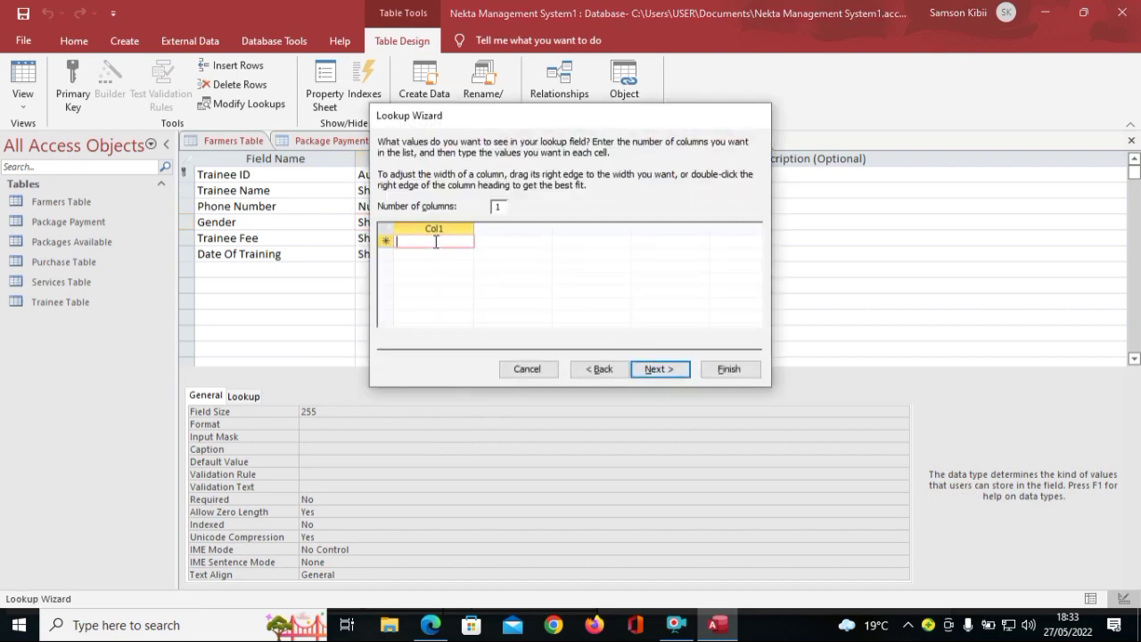
text(Male)
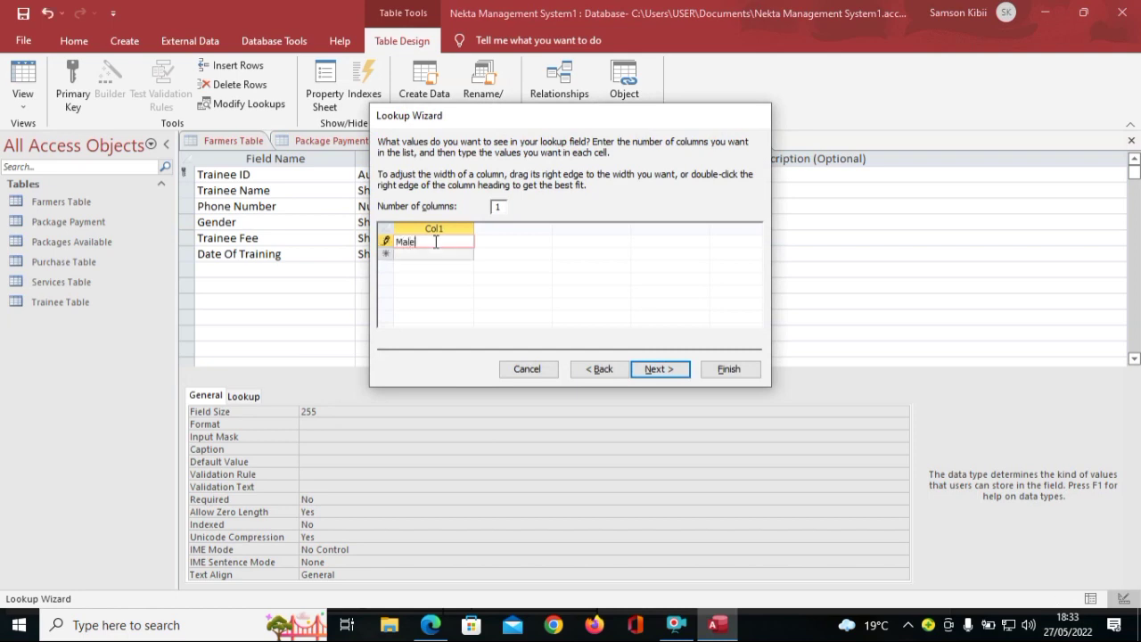
key(Return)
text(Fema)
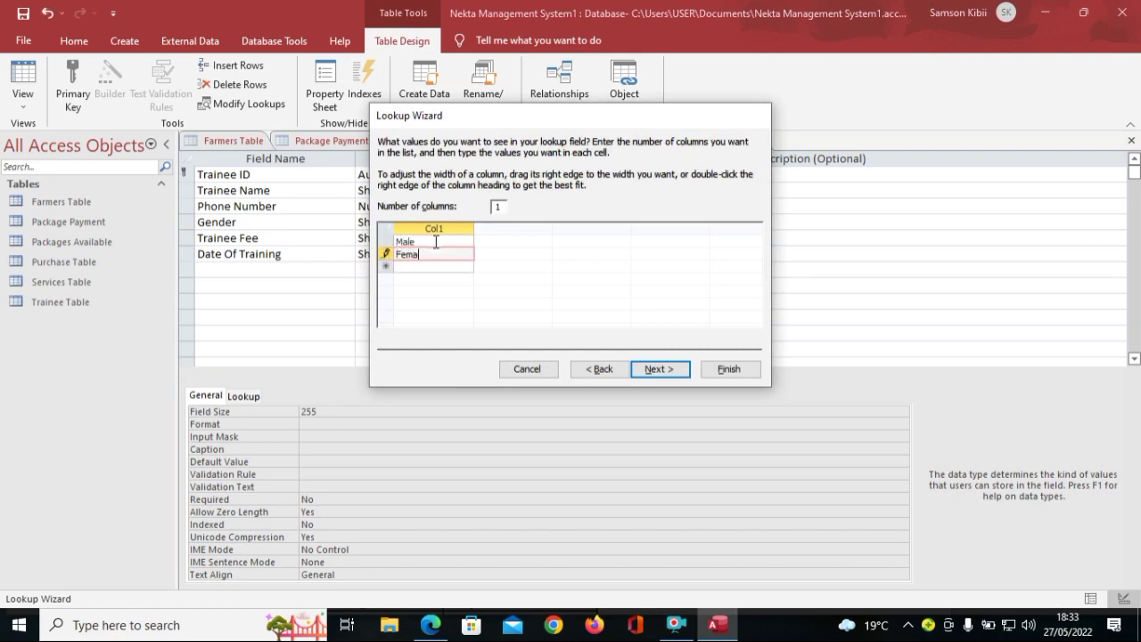
text(le)
key(alt+n)
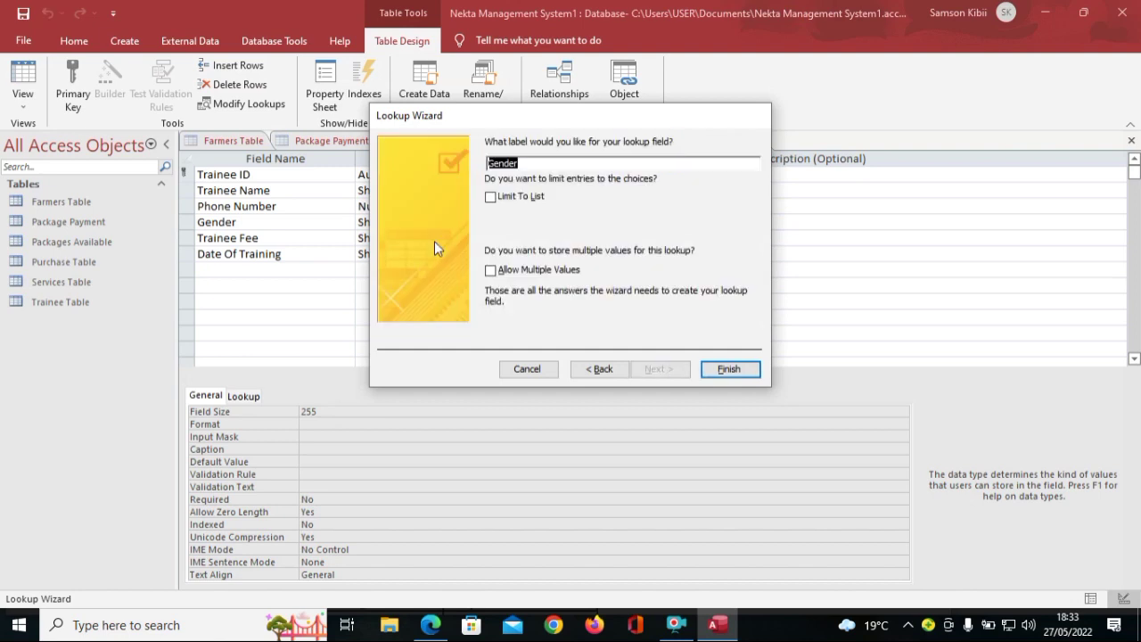
Step: Finish the Gender lookup with its default label and set the data type of the Trainee Fee field to Currency
key(Return)
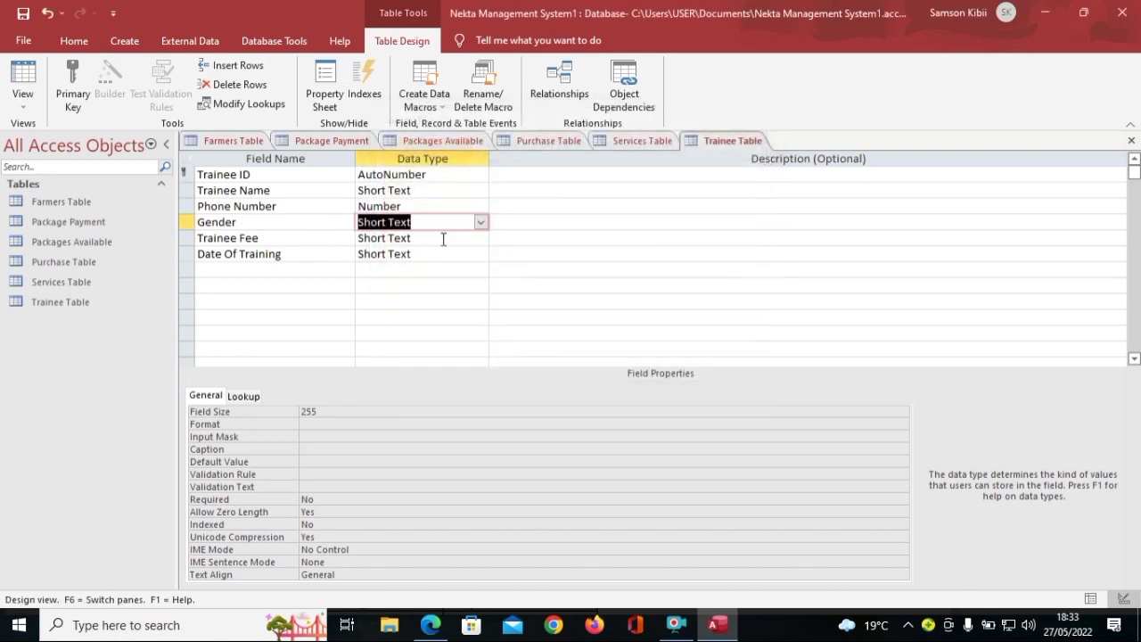
click(445, 238)
click(481, 237)
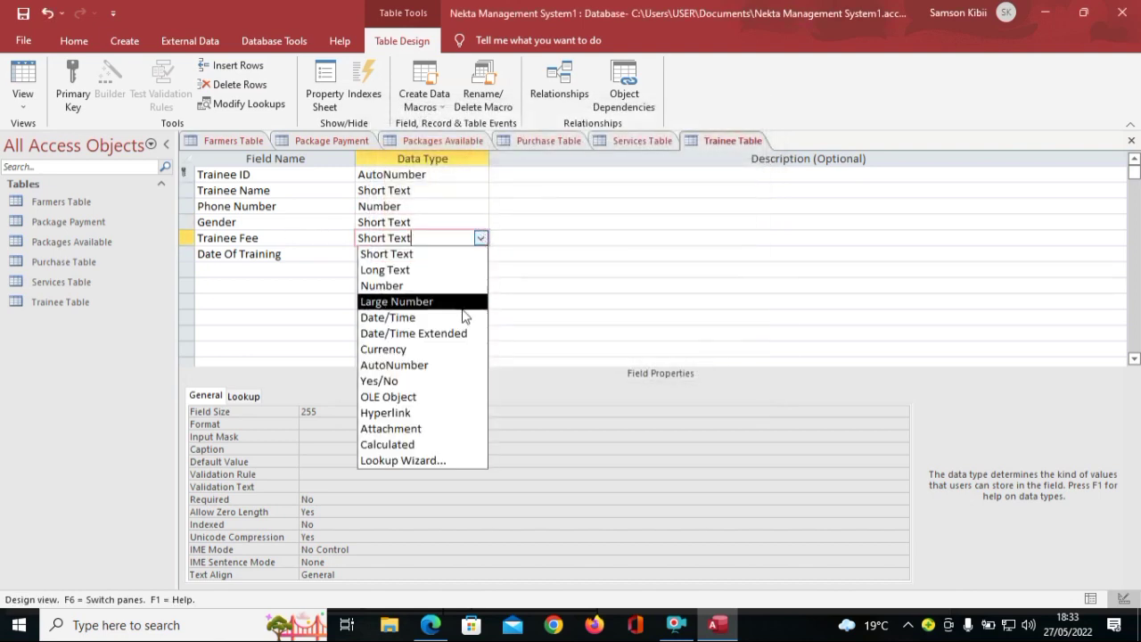
click(462, 354)
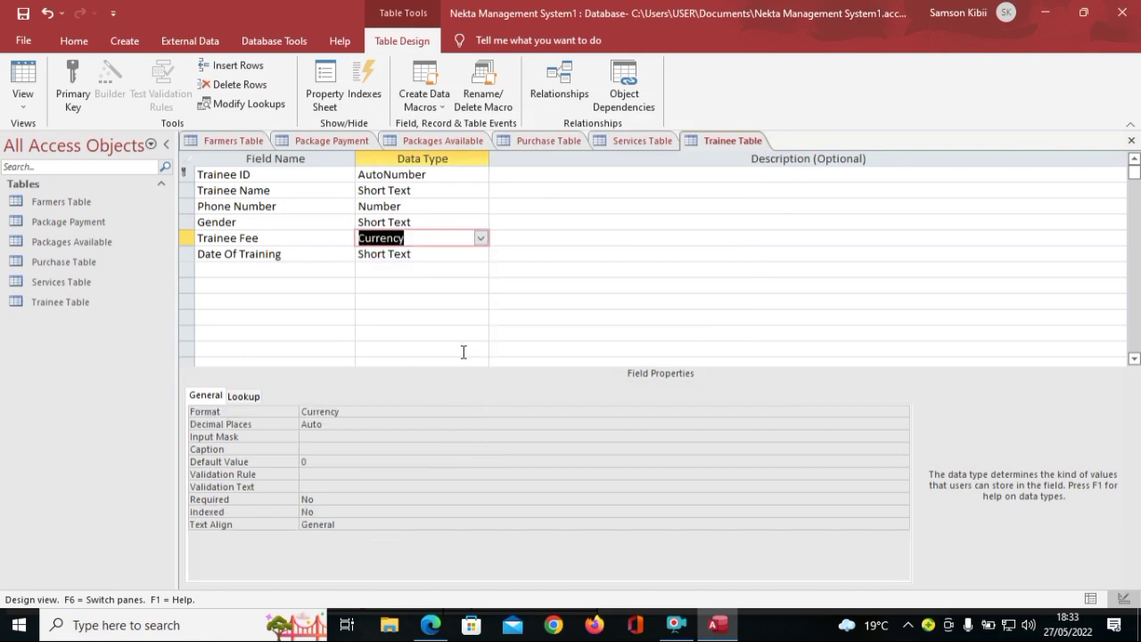
Step: Set the data type of the Date Of Training field to Date/Time
click(480, 255)
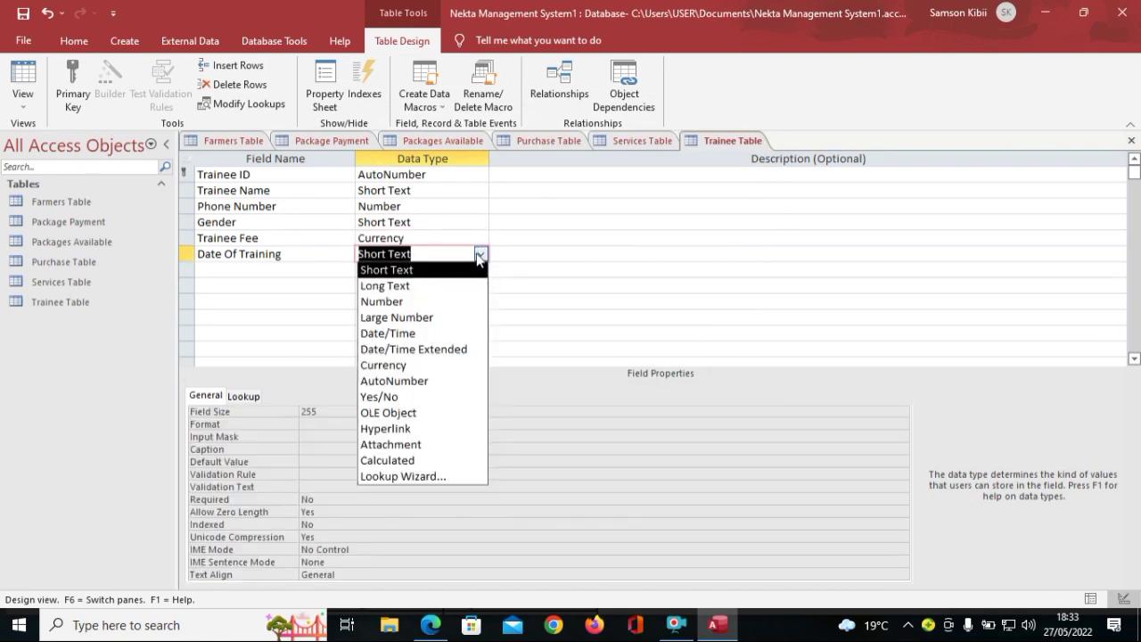
click(458, 333)
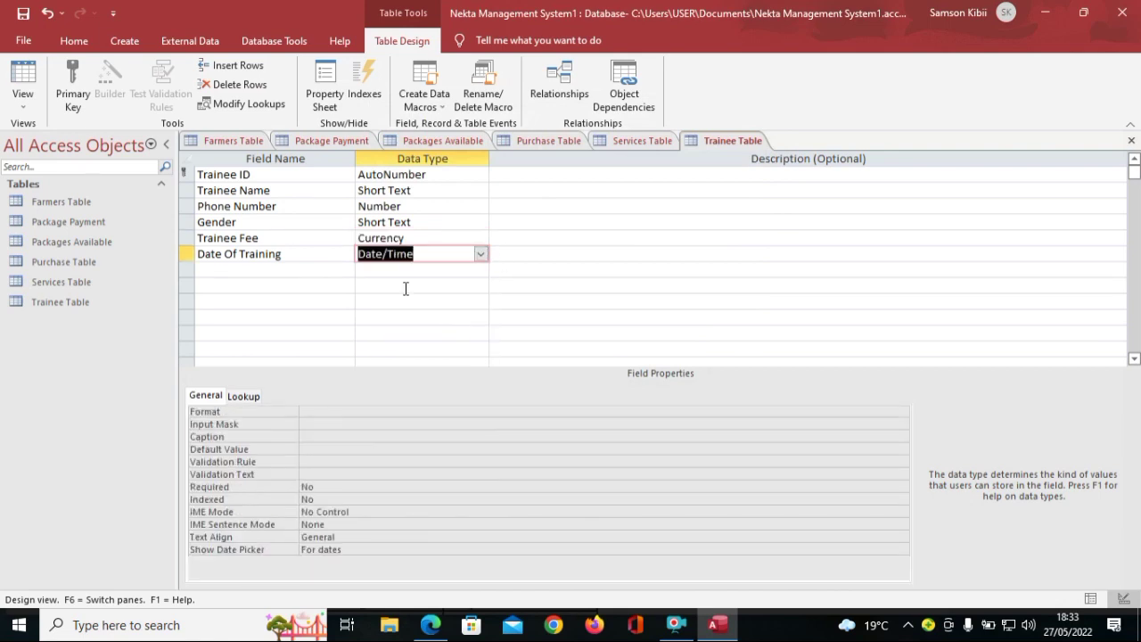
click(395, 223)
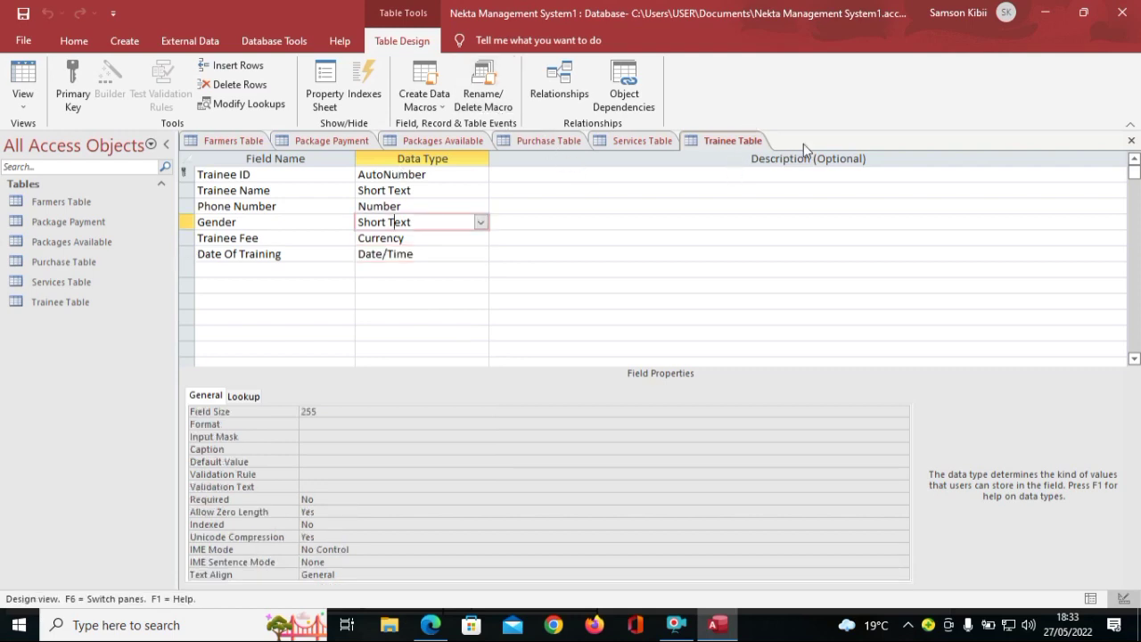
Step: Create a new table and save it as Transport Table for editing in Design View
click(134, 44)
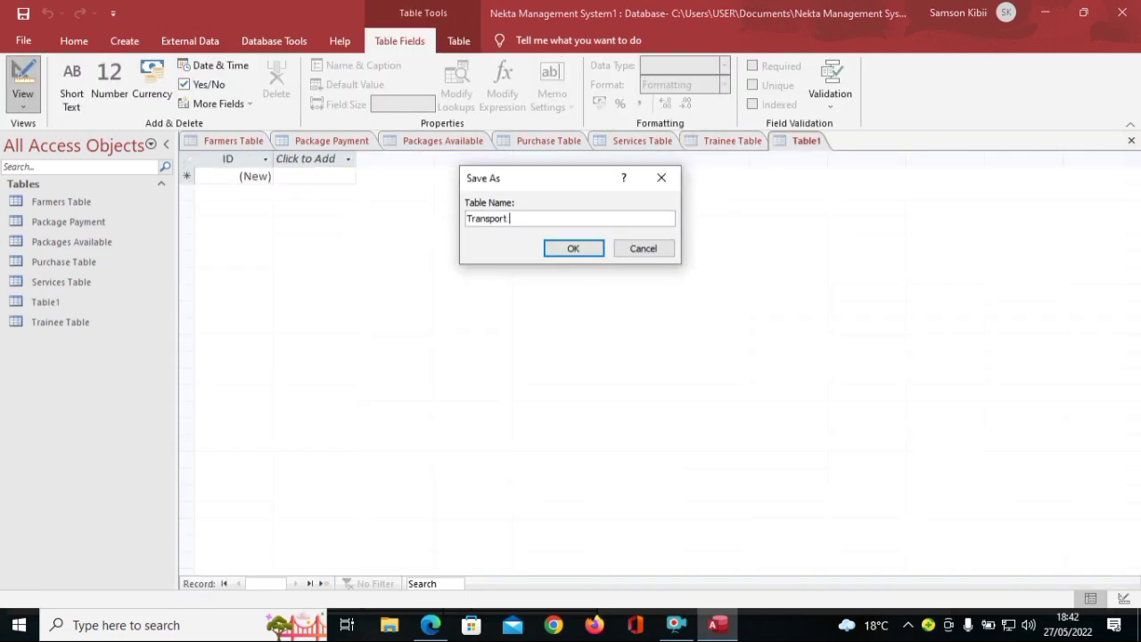
text(Table)
click(581, 247)
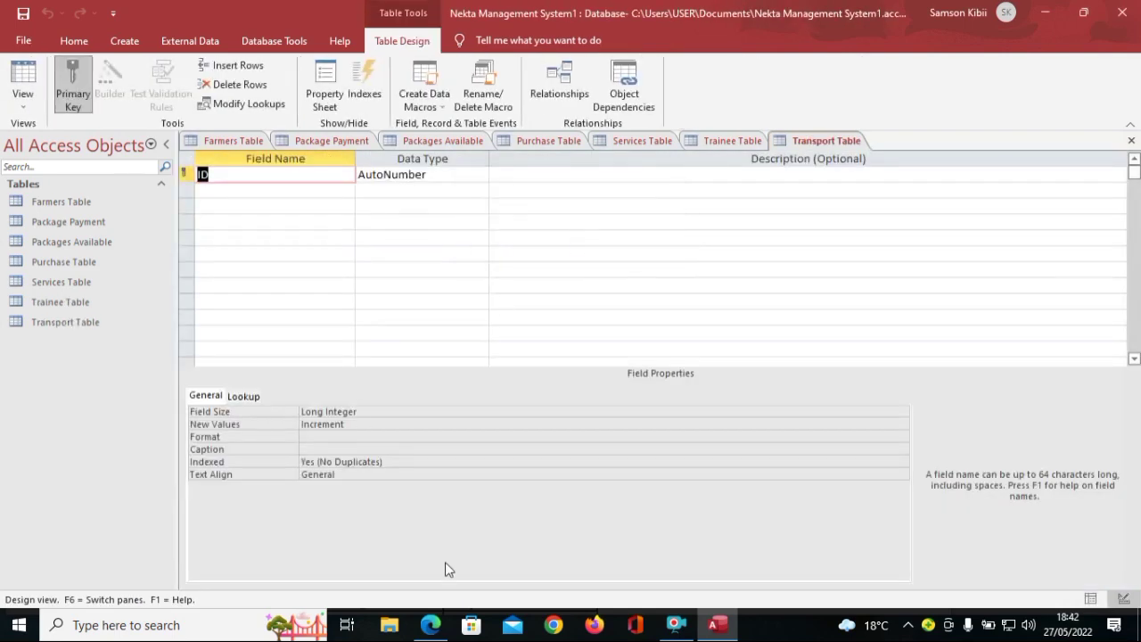
Step: Read Table 2, Cost of Transport Services, on page 3 of the exam PDF and return to Access
click(431, 624)
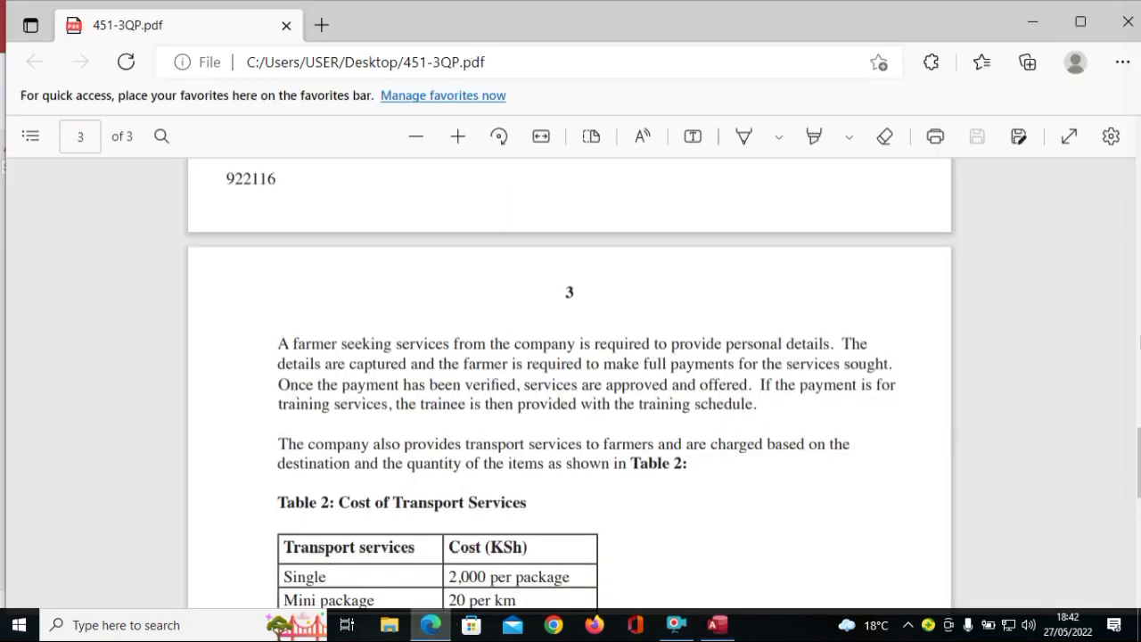
scroll(1137, 464, down, 2)
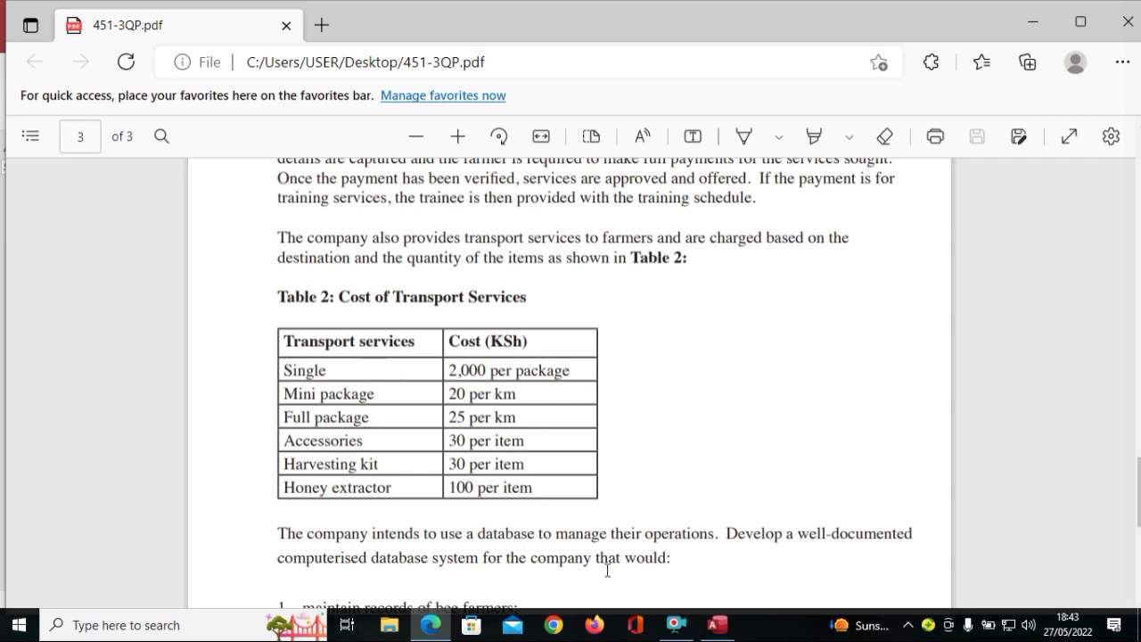
click(710, 629)
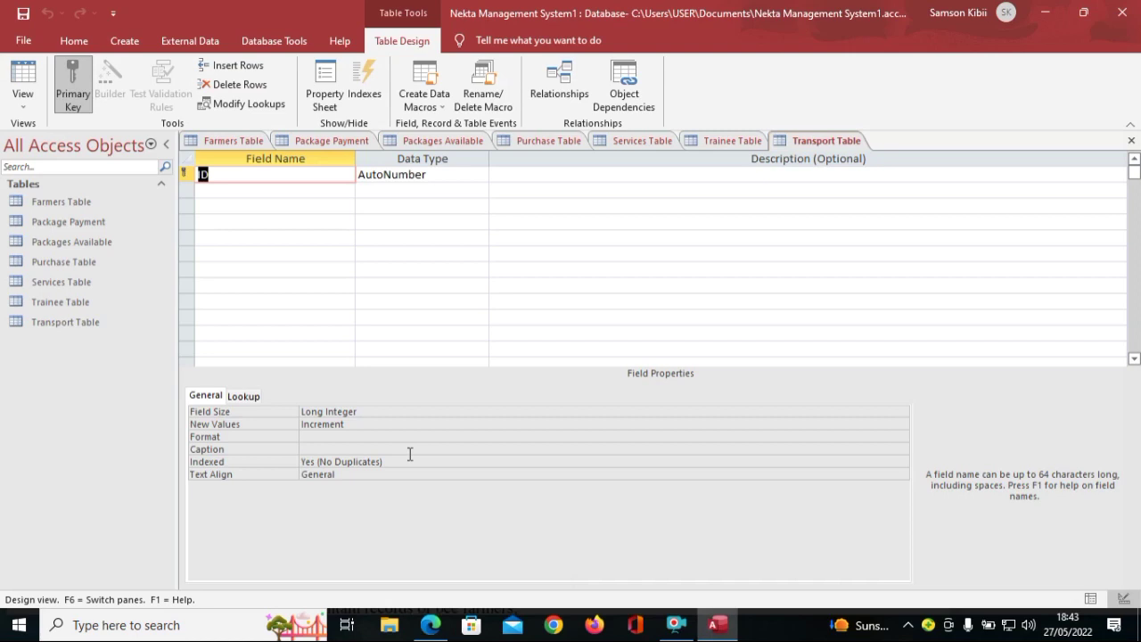
Step: Rename the primary key field of the Transport Table as Transport ID
text(Transport)
key(Caps_Lock)
text(ID)
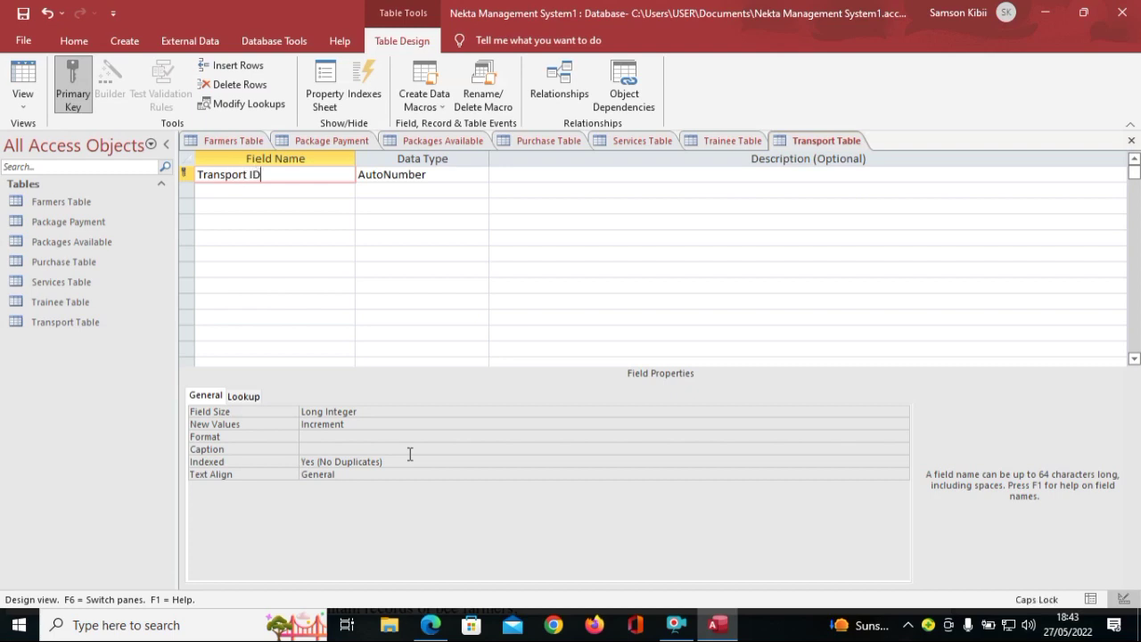
key(Down)
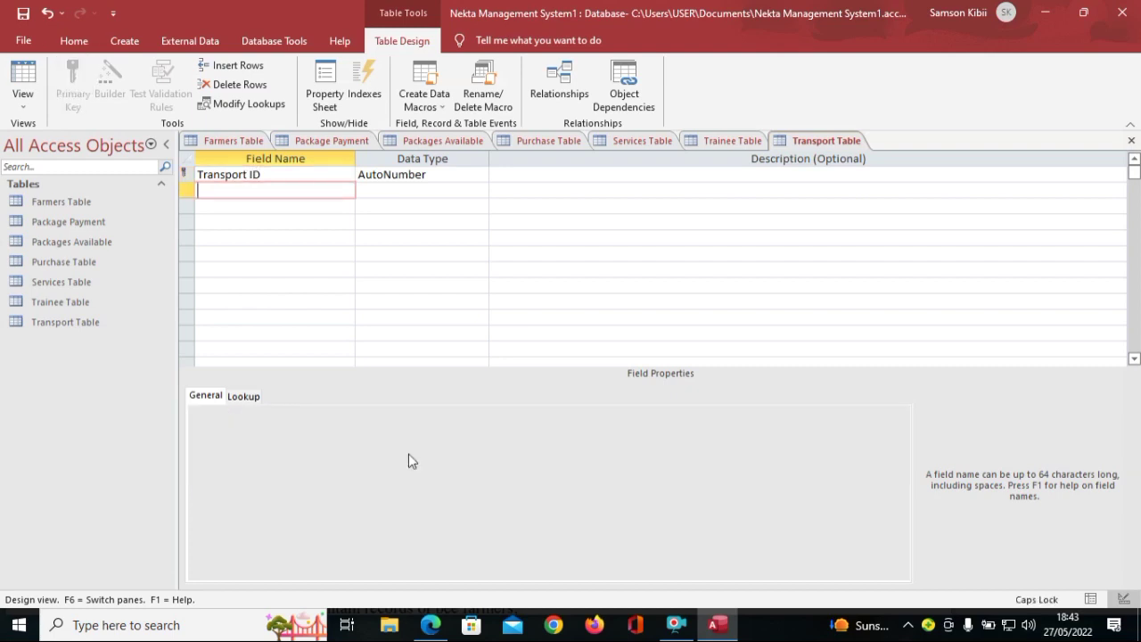
Step: Add a Package transported field with the default Short Text data type below Transport ID
key(Caps_Lock)
text(p)
key(BackSpace)
key(Caps_Lock)
text(P)
key(Caps_Lock)
text(ackage tr)
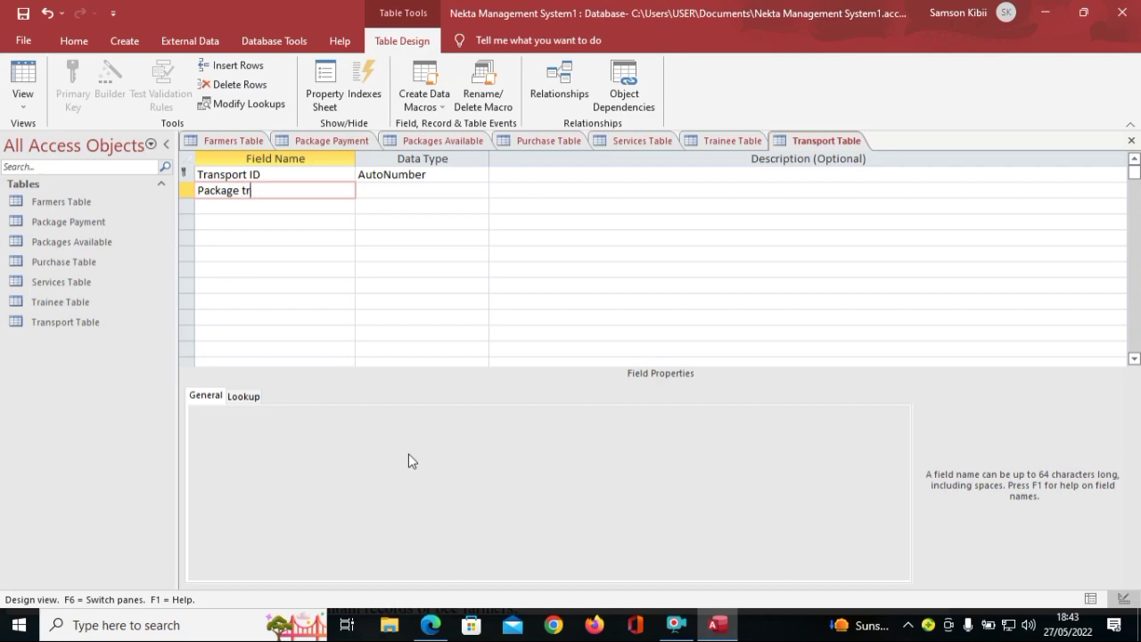
text(ansported)
key(Tab)
key(Down)
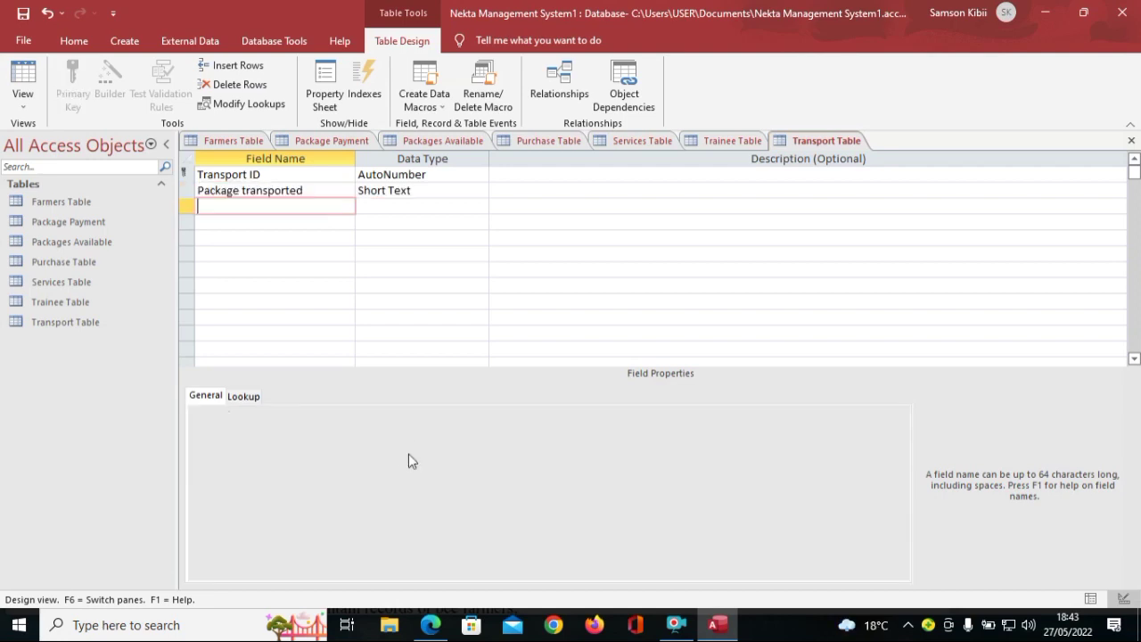
Step: Add a field named No of Packages to the Transport Table
text(No)
text( of P)
text(acj)
text(kages)
key(Down)
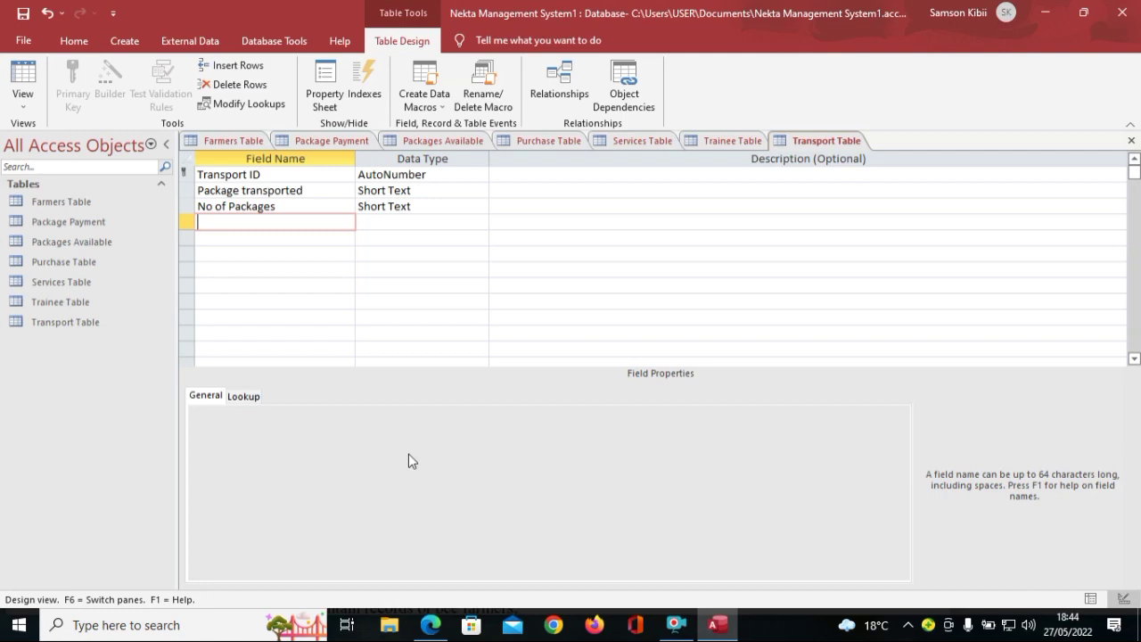
Step: Add a field named Total Package Transportation Cost below No of Packages
key(Caps_Lock)
text(T)
key(Caps_Lock)
text(otal p)
key(Caps_Lock)
text(A)
key(BackSpace)
key(BackSpace)
text(Package)
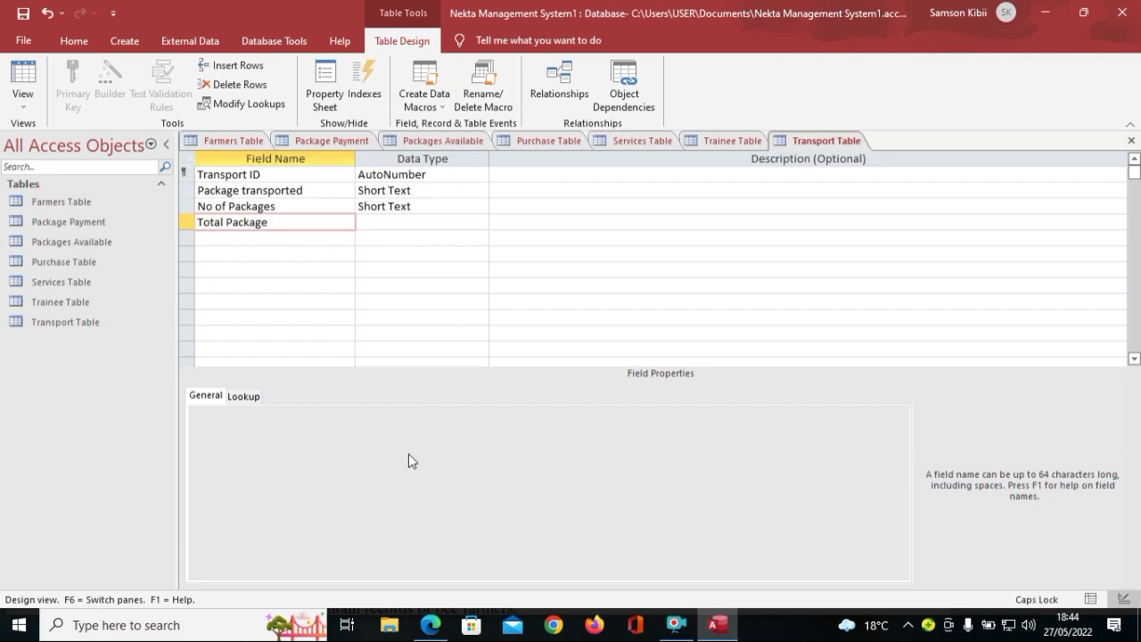
text(Transportation)
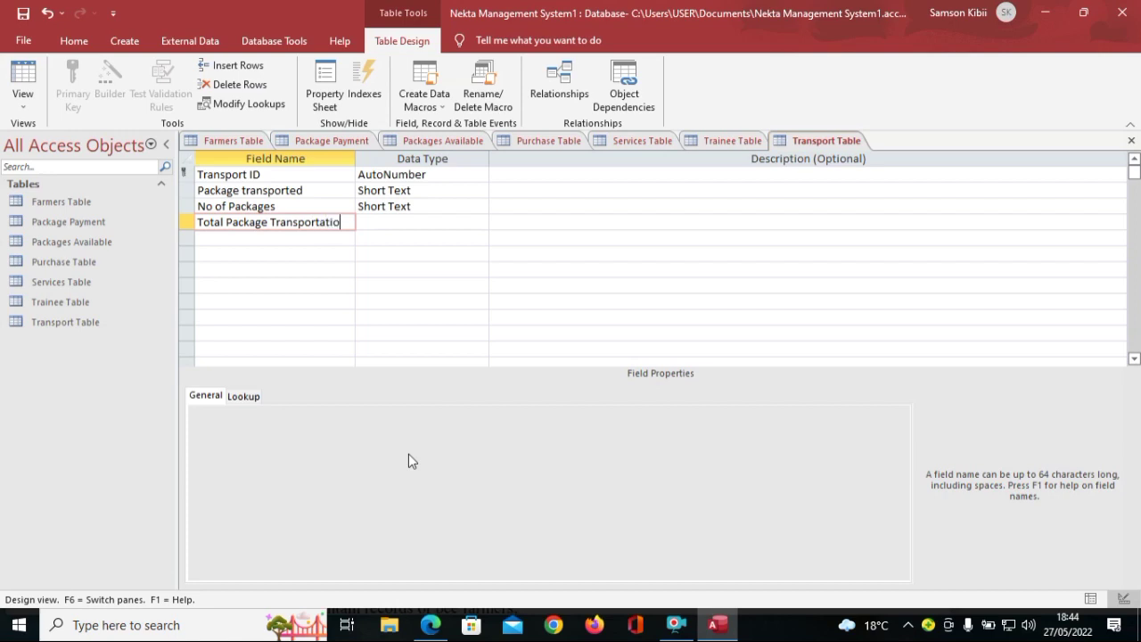
key(Caps_Lock)
text(CO)
key(Caps_Lock)
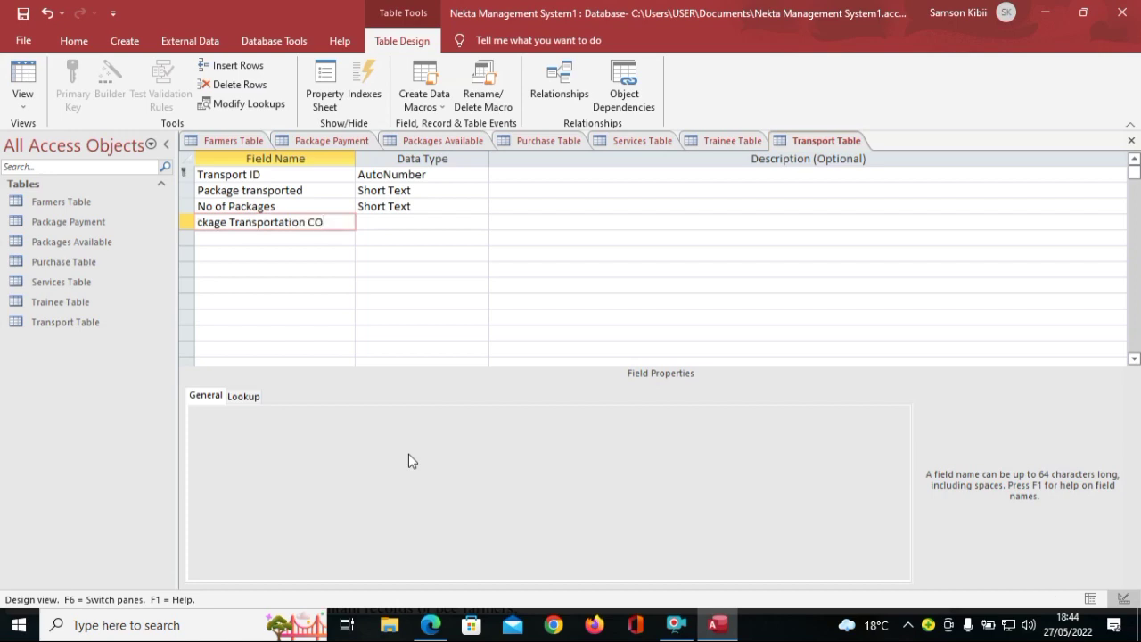
key(BackSpace)
text(ost)
key(Down)
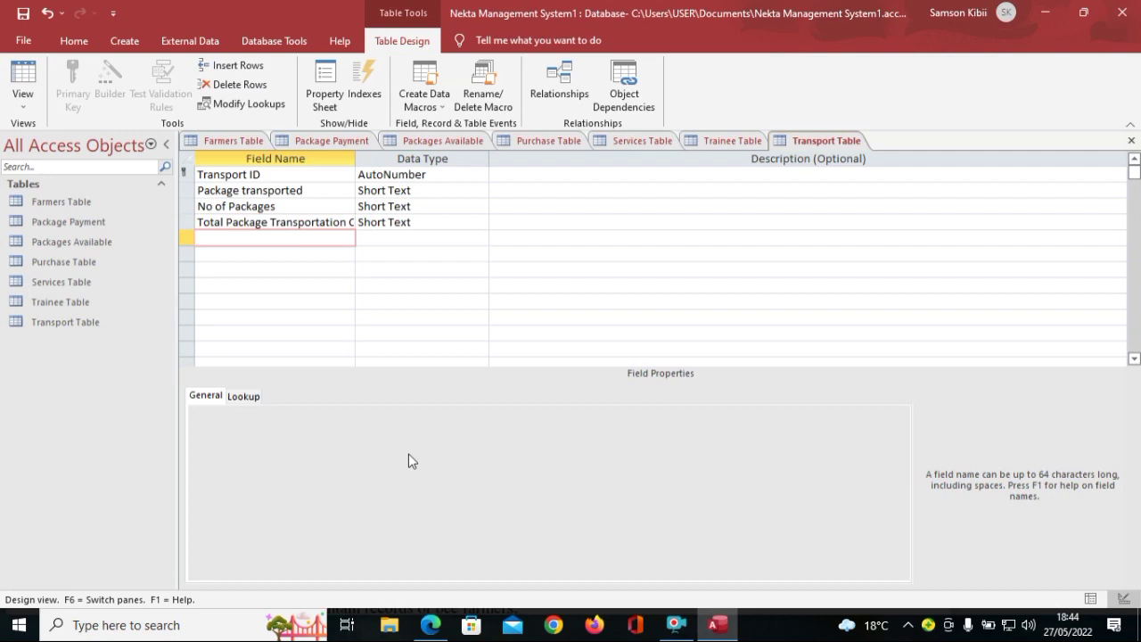
Step: Add a field named Items Transported to the Transport Table
text(Items)
key(Caps_Lock)
text(T)
key(Caps_Lock)
text(ransportes)
key(BackSpace)
text(d)
key(Down)
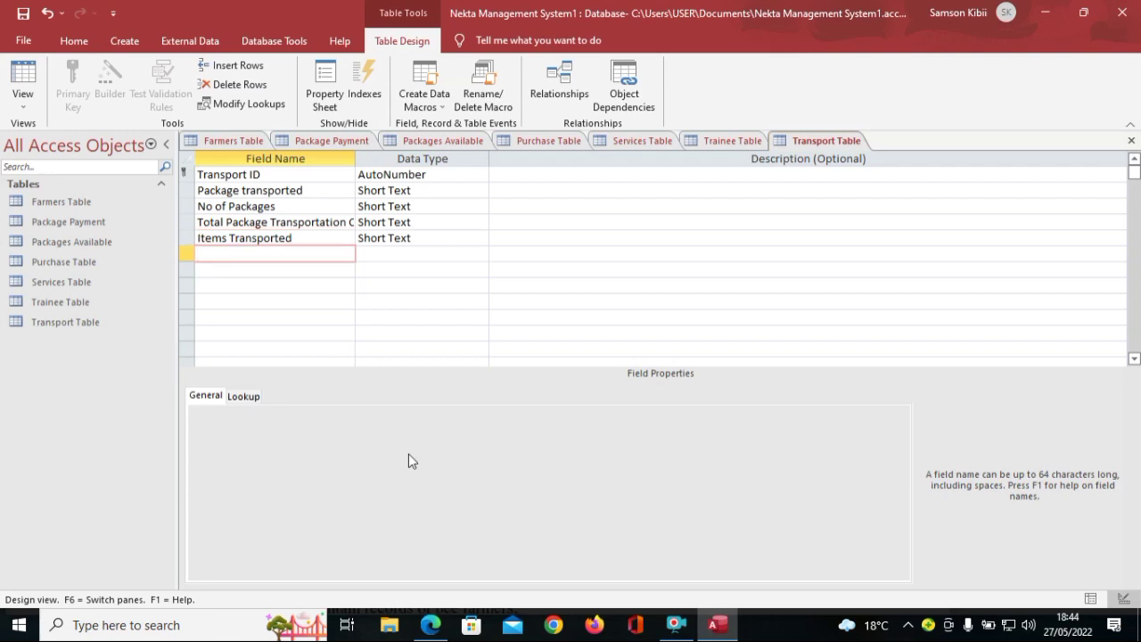
Step: Add a field named No Of Items below Items Transported
text(No)
key(Caps_Lock)
text(O)
key(Caps_Lock)
text(f)
key(Caps_Lock)
text(I)
key(Caps_Lock)
text(tems)
key(Down)
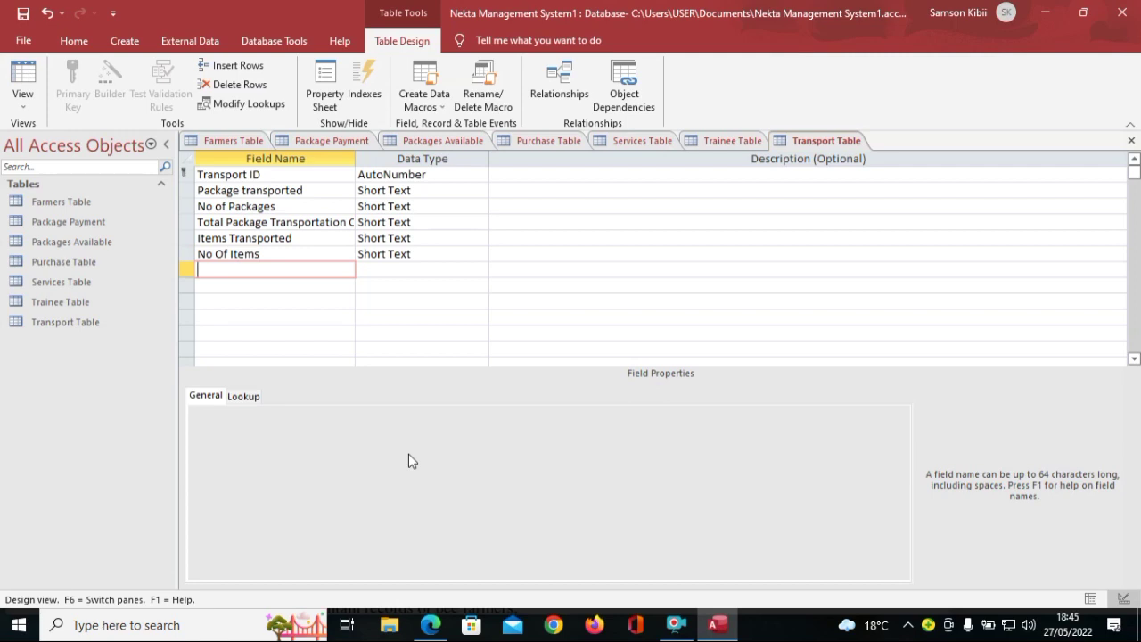
Step: Add a field named Total Item Transportation Cost below No Of Items
text(T)
text(taol)
key(BackSpace)
key(BackSpace)
key(BackSpace)
key(BackSpace)
text(otal)
text(Item Transportation)
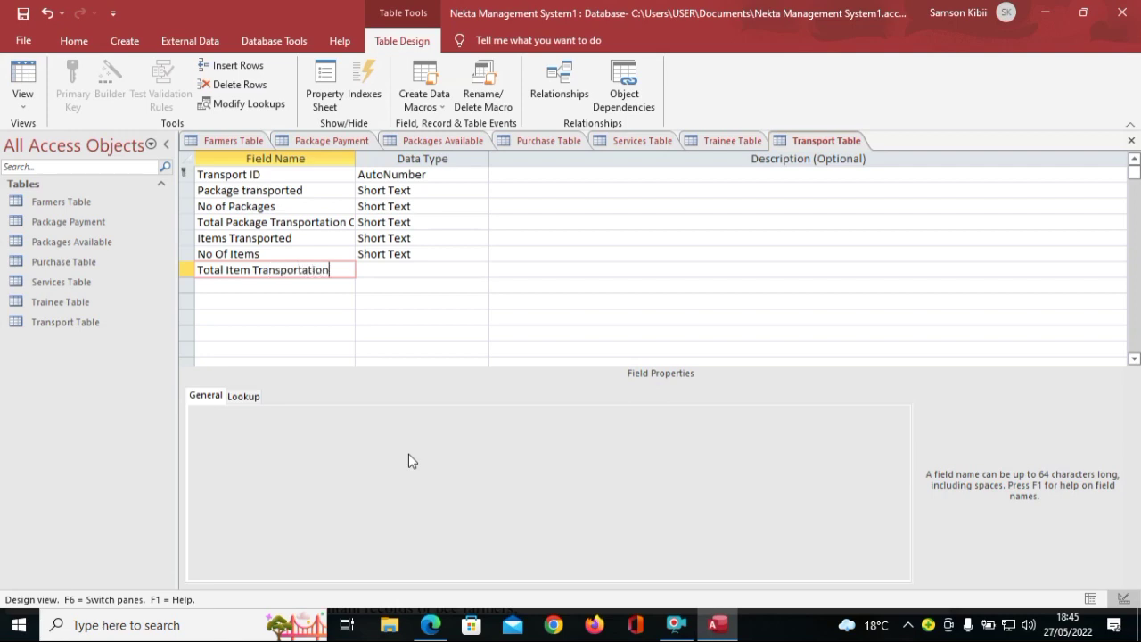
key(Caps_Lock)
text(C)
key(Caps_Lock)
text(ost)
key(Down)
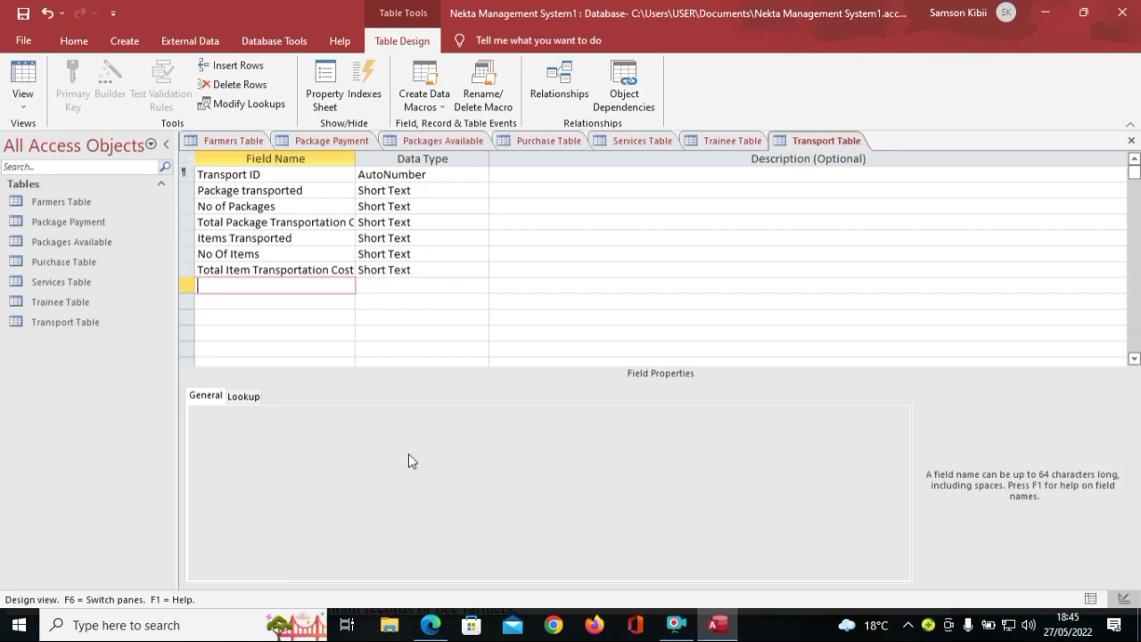
Step: Add a field named NumbeOf Units below Total Item Transportation Cost
key(Caps_Lock)
text(N)
key(Caps_Lock)
text(umber)
key(Caps_Lock)
text(O)
key(Caps_Lock)
text(f)
key(Caps_Lock)
text(UNI)
key(Caps_Lock)
key(BackSpace)
key(BackSpace)
text(nits)
key(Down)
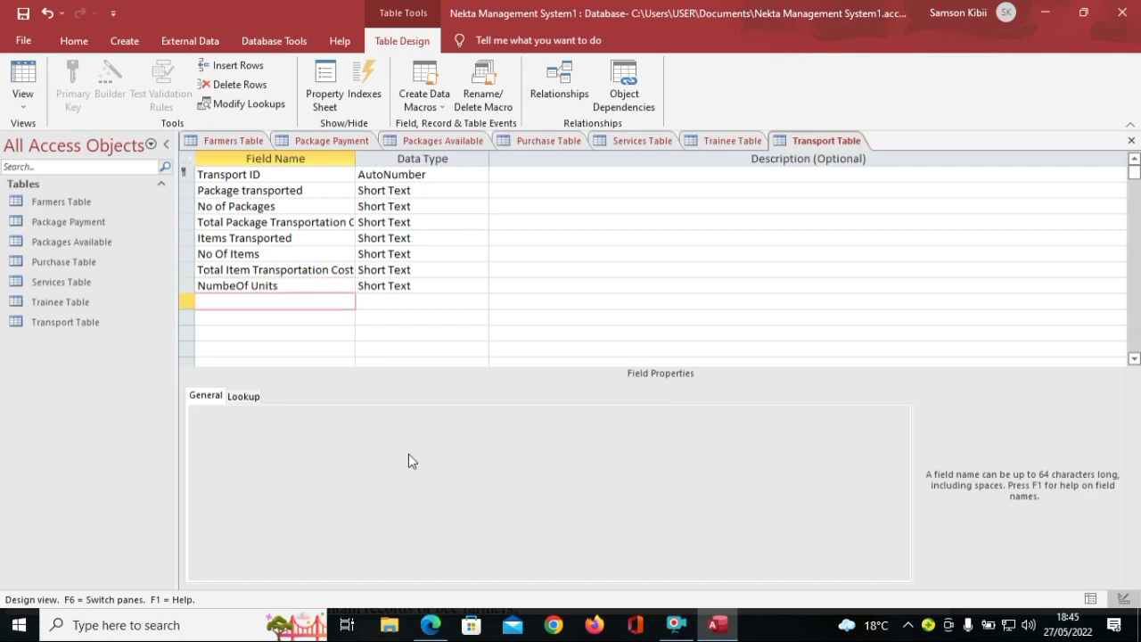
Step: Add the fields Distance and Total Cost at the end of the Transport Table's field list
text(Distance)
key(Down)
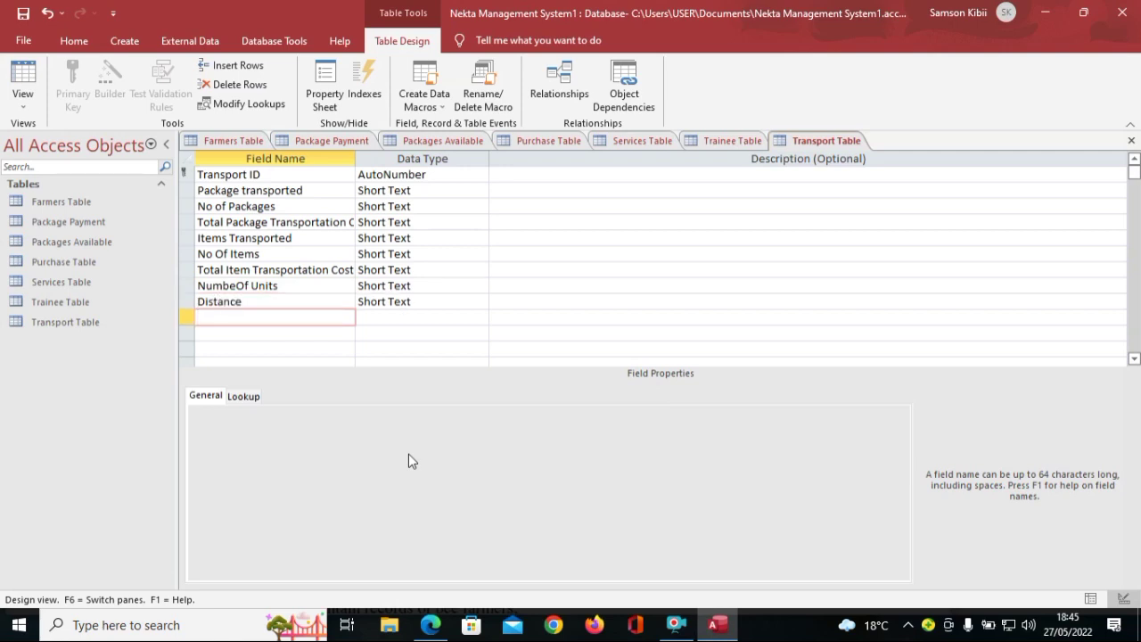
text(Total Cost)
click(478, 190)
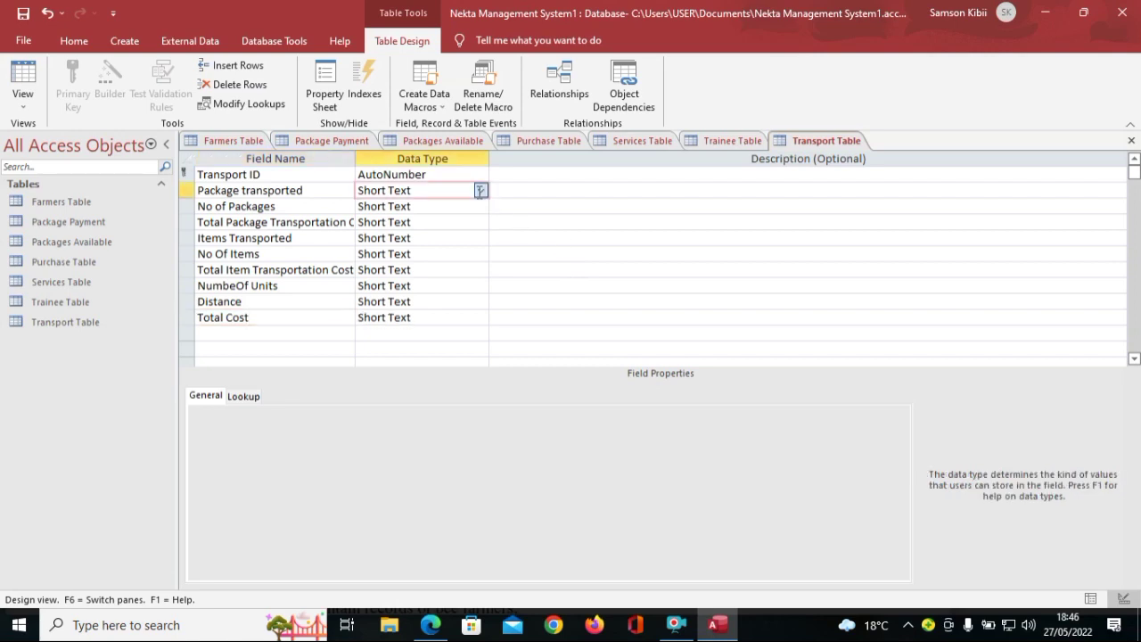
click(479, 192)
click(545, 205)
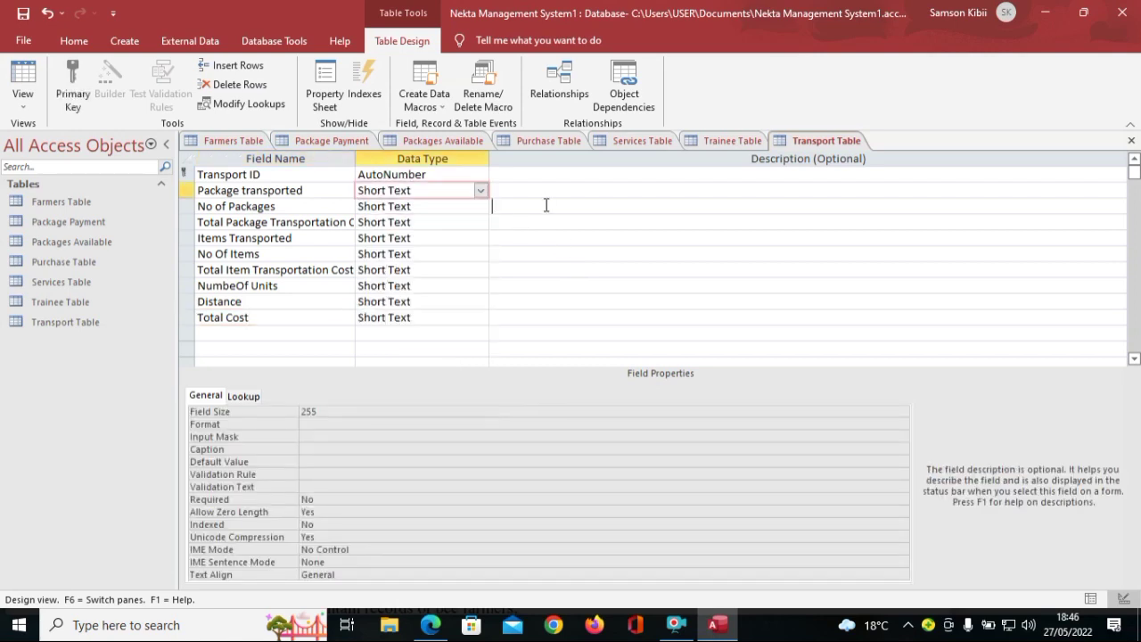
Step: Set the data type of No of Packages to Number and of Total Package Transportation Cost to Currency
click(448, 206)
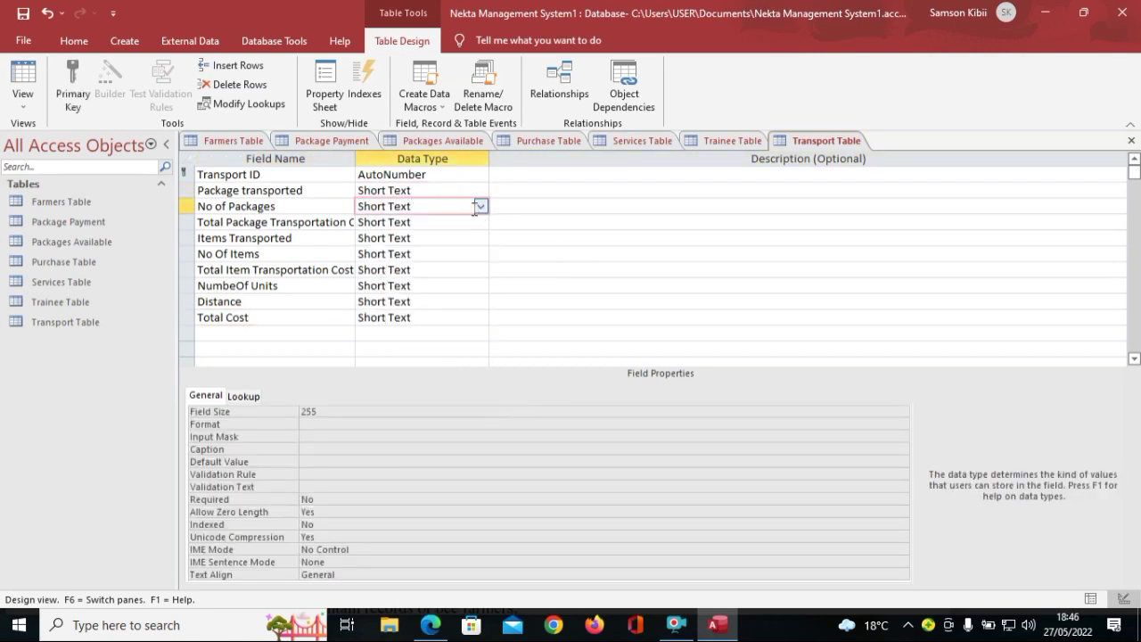
click(480, 205)
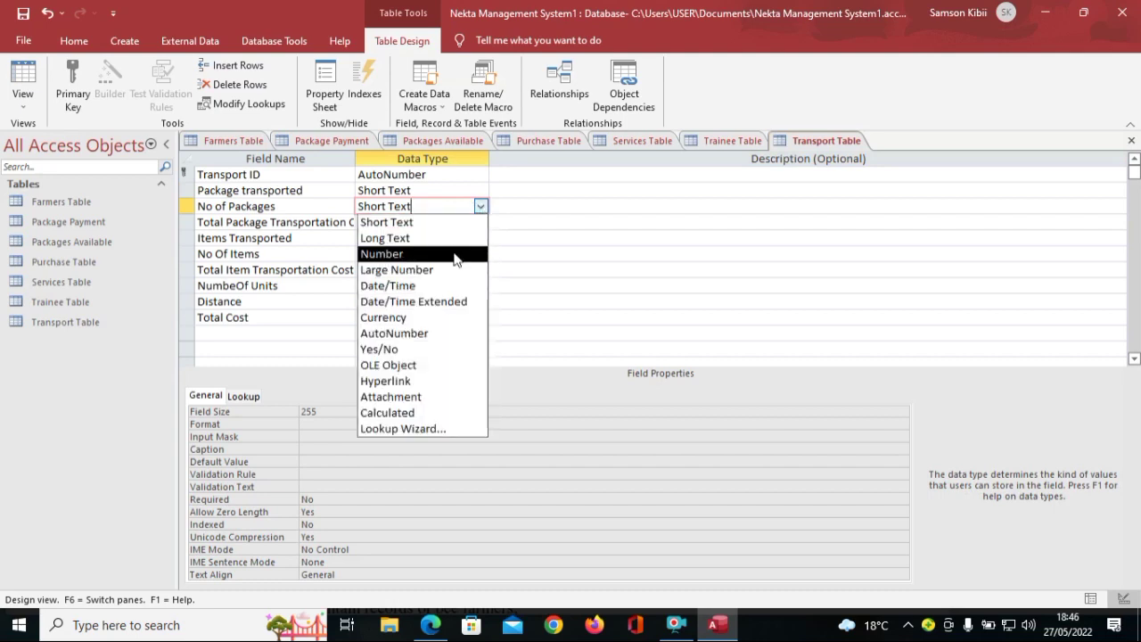
click(453, 254)
click(481, 222)
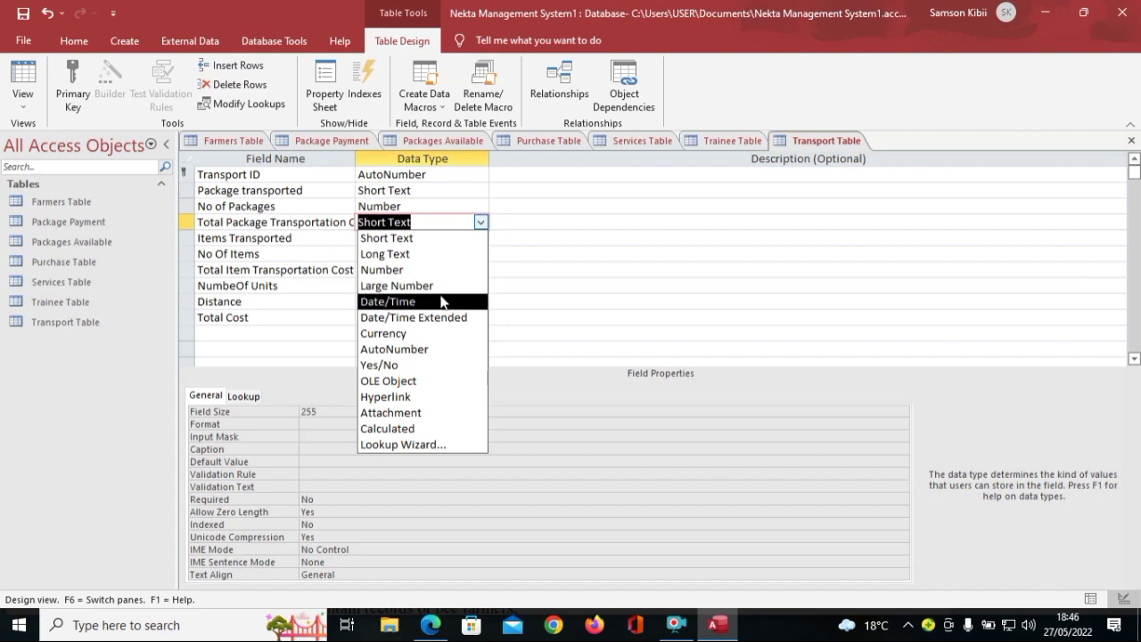
click(433, 333)
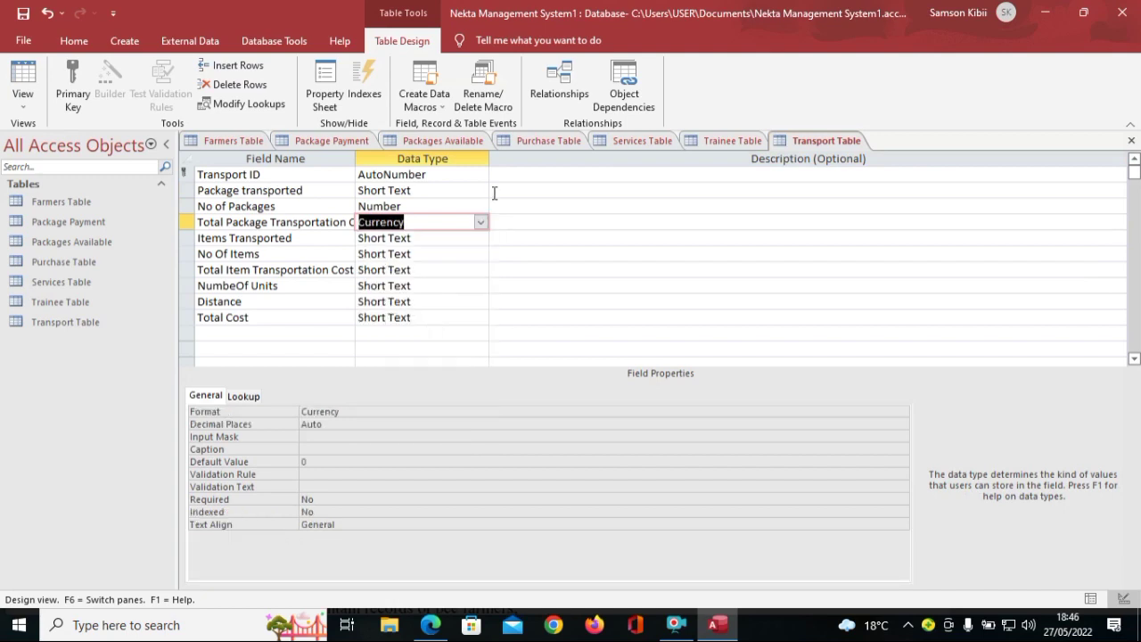
Step: Set the data type of No Of Items to Number and of Total Item Transportation Cost to Currency
click(450, 254)
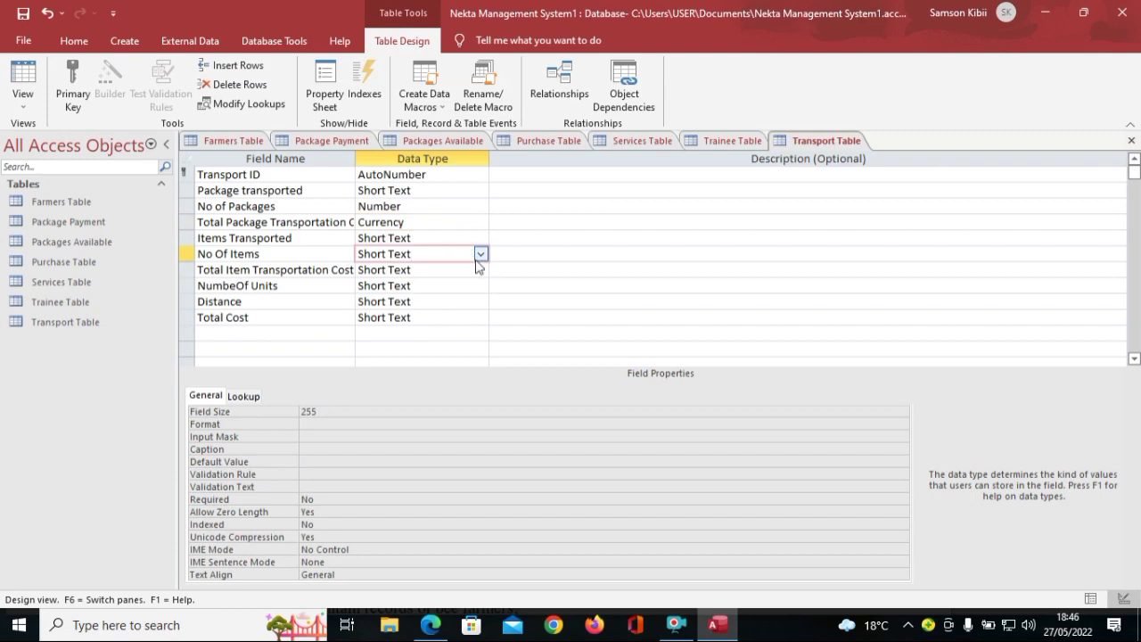
click(480, 255)
click(450, 303)
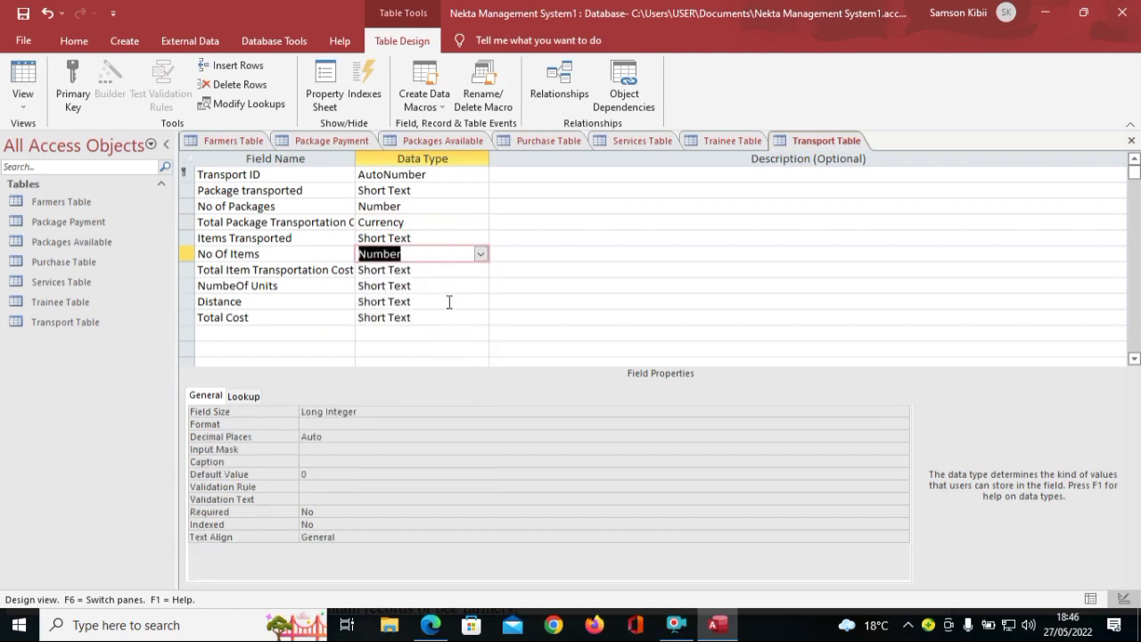
click(441, 270)
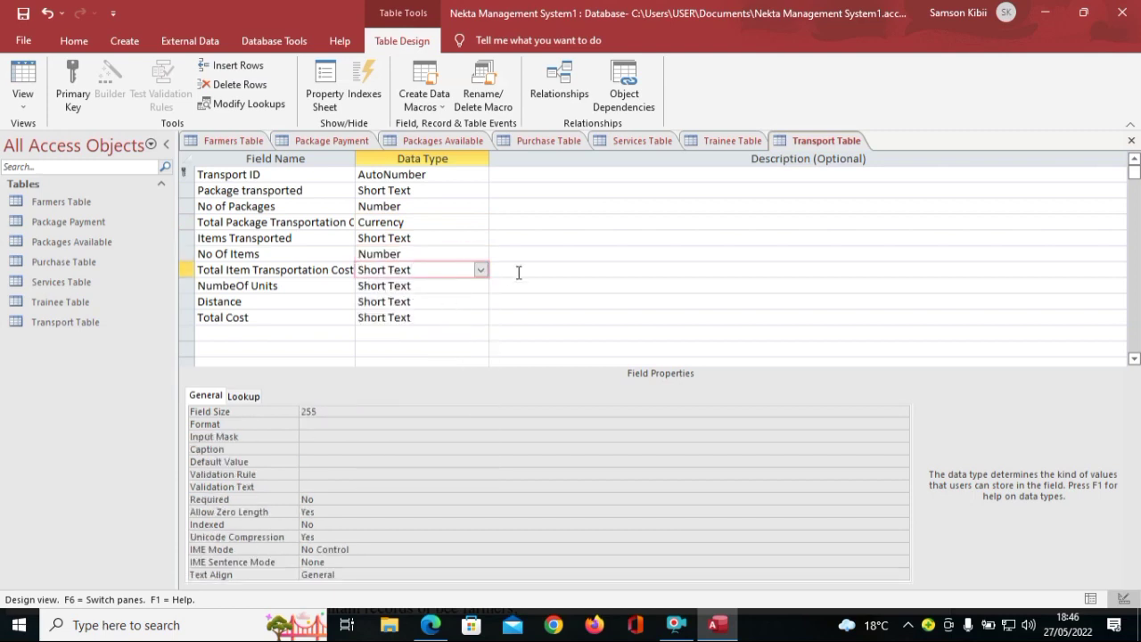
click(479, 271)
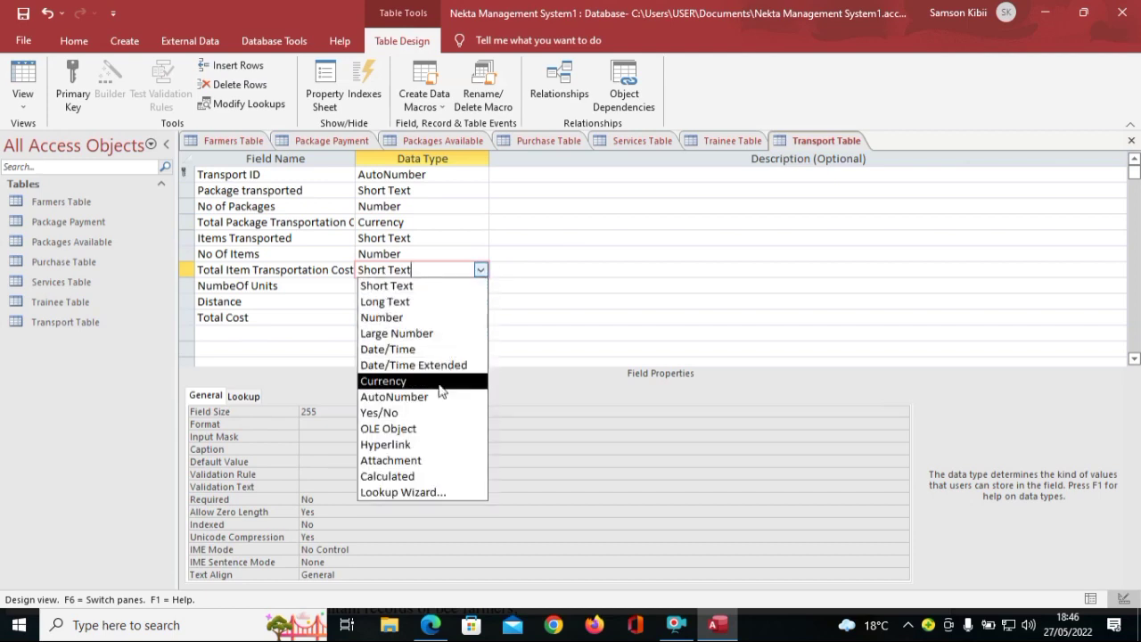
click(438, 381)
Step: Set the data type of both NumbeOf Units and Distance to Number
click(481, 287)
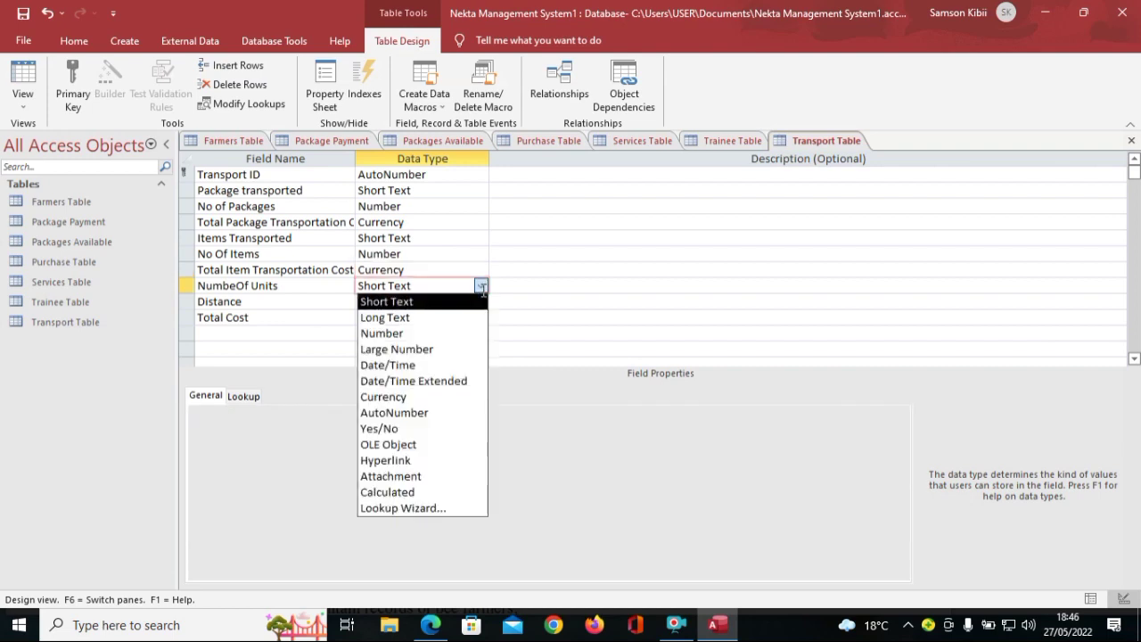
click(465, 337)
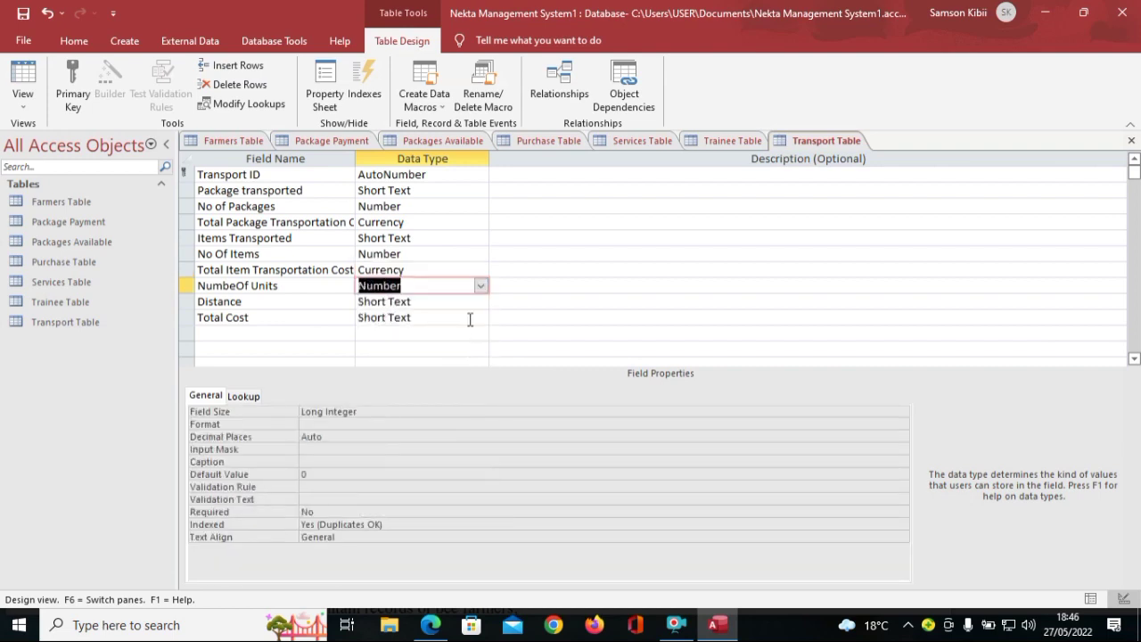
click(469, 304)
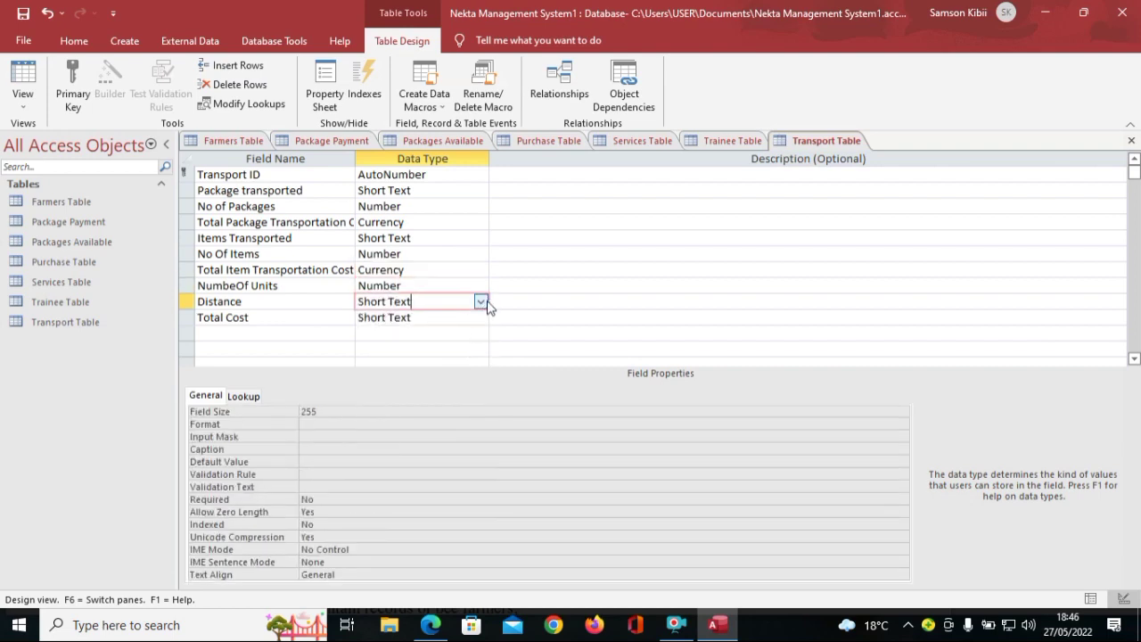
click(481, 302)
click(462, 349)
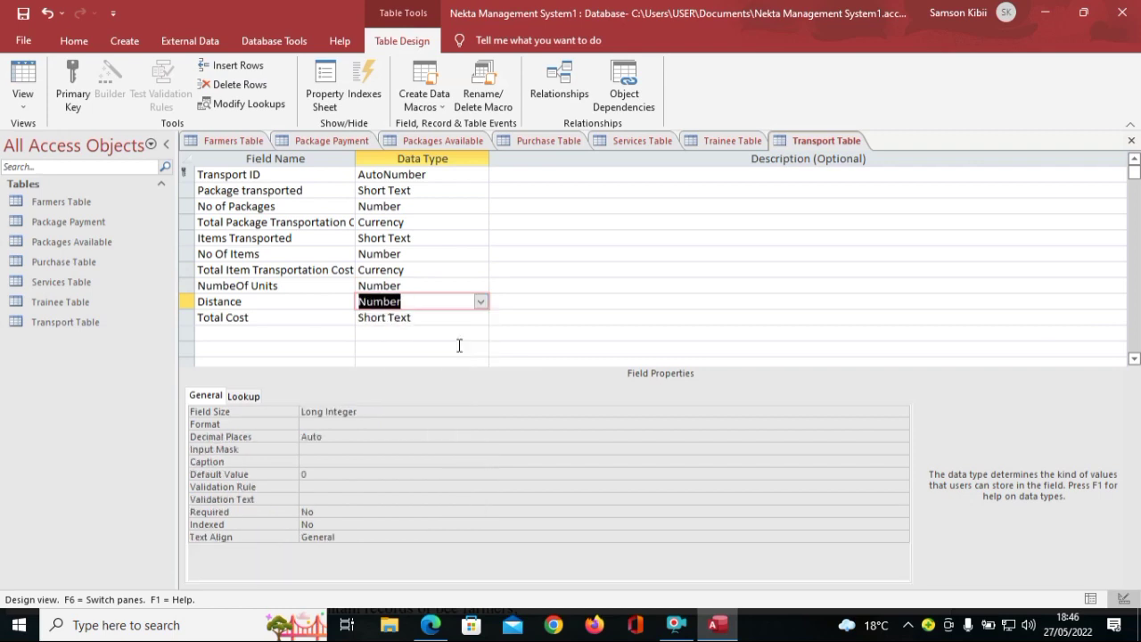
Step: Set the data type of Total Cost to Currency and save the Transport Table
click(464, 319)
click(481, 317)
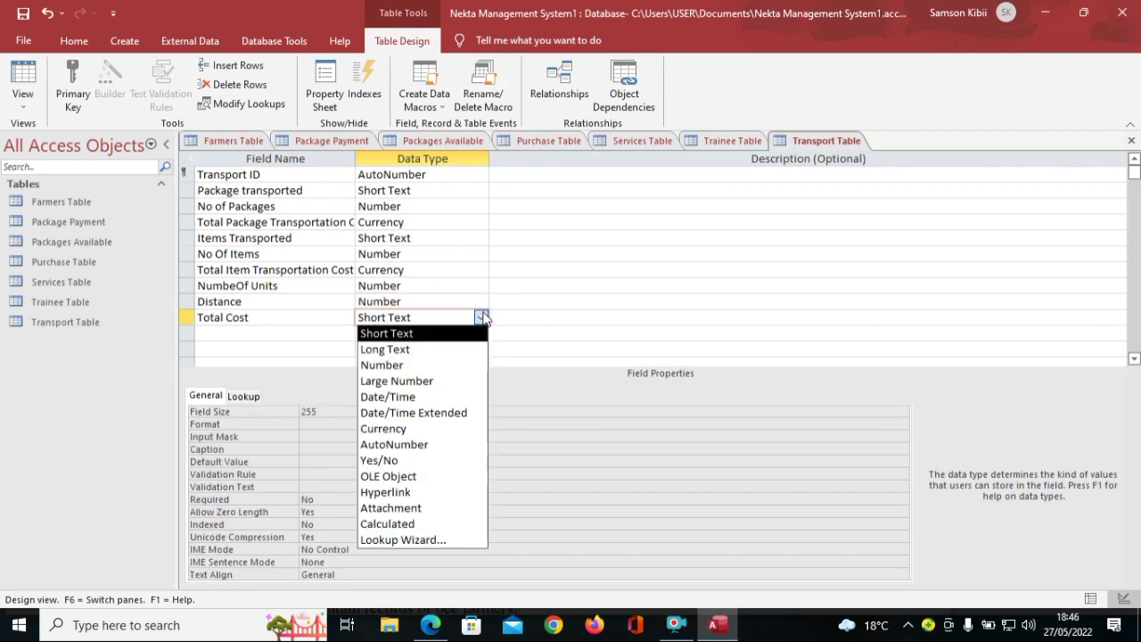
click(435, 429)
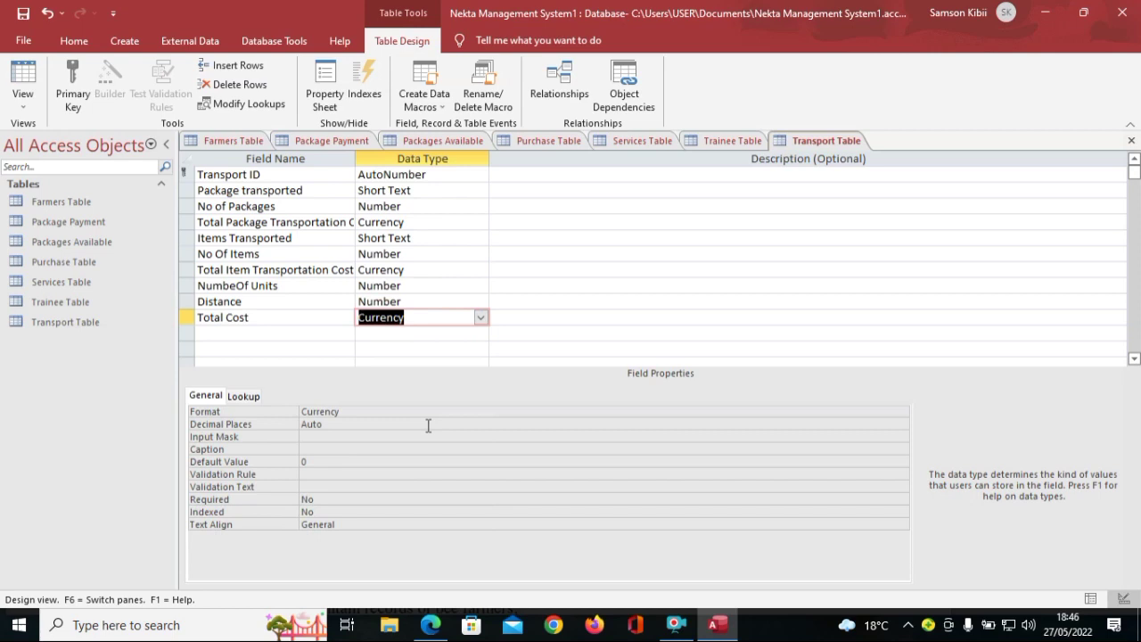
key(ctrl+s)
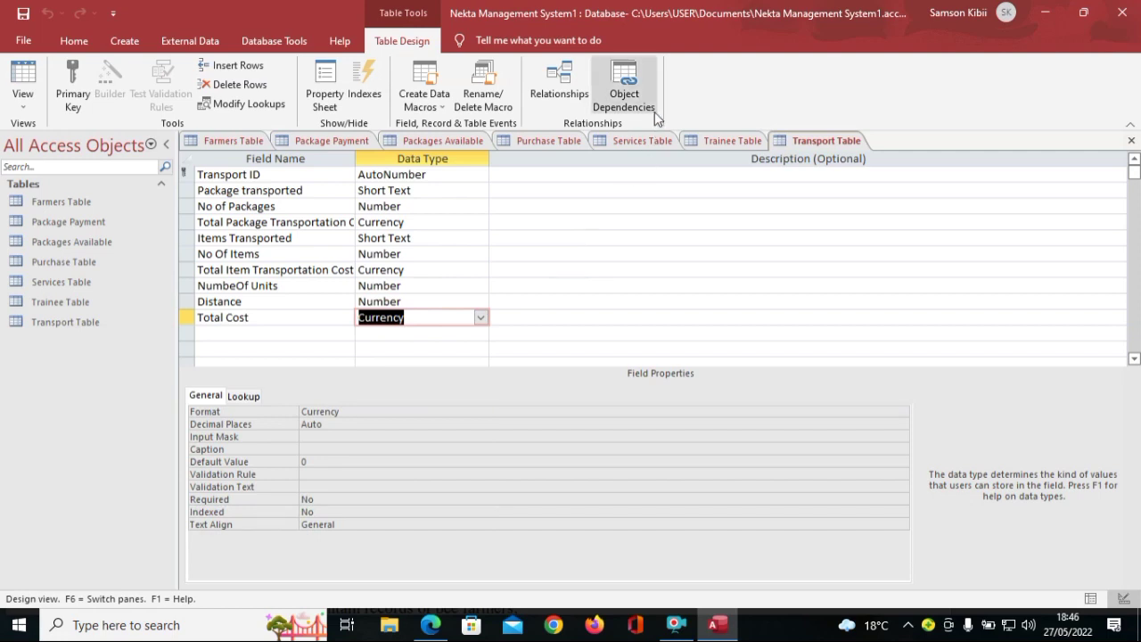
Step: Close all open tables, saving the design changes to Packages Available
click(639, 144)
right_click(639, 145)
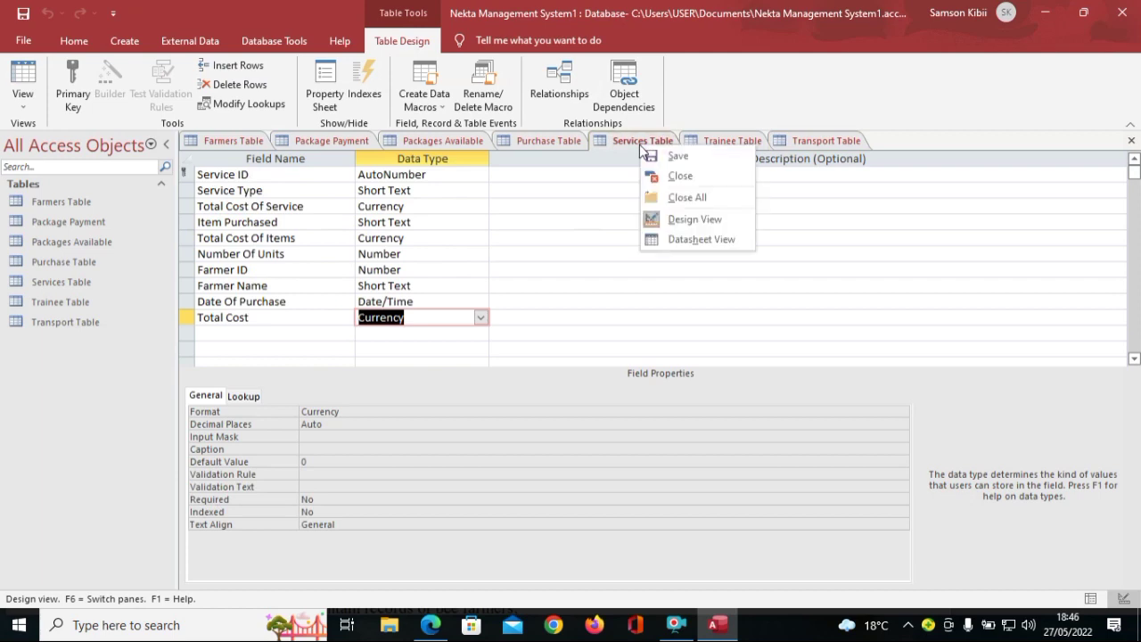
click(687, 197)
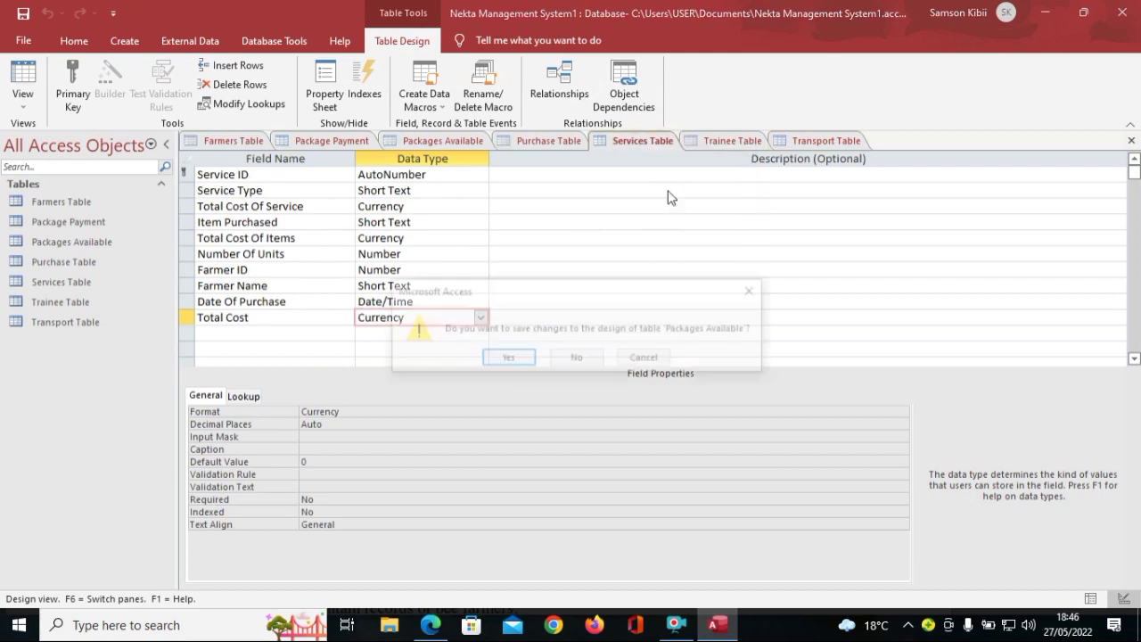
click(507, 359)
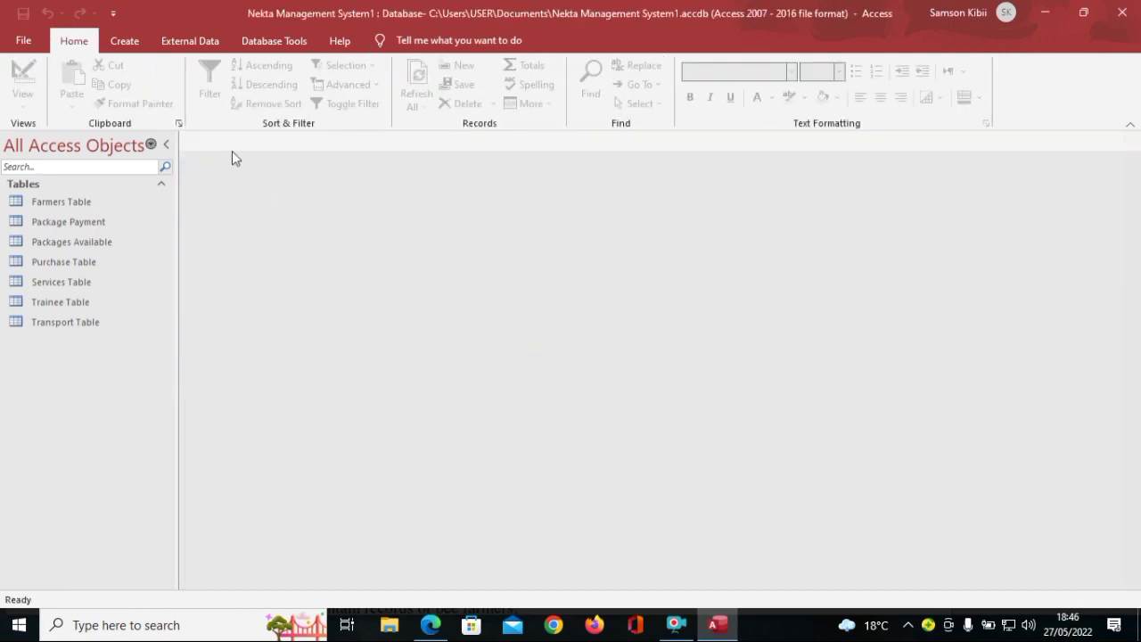
Step: Open the database relationships layout and add all seven tables, from Farmers Table to Transport Table
click(284, 43)
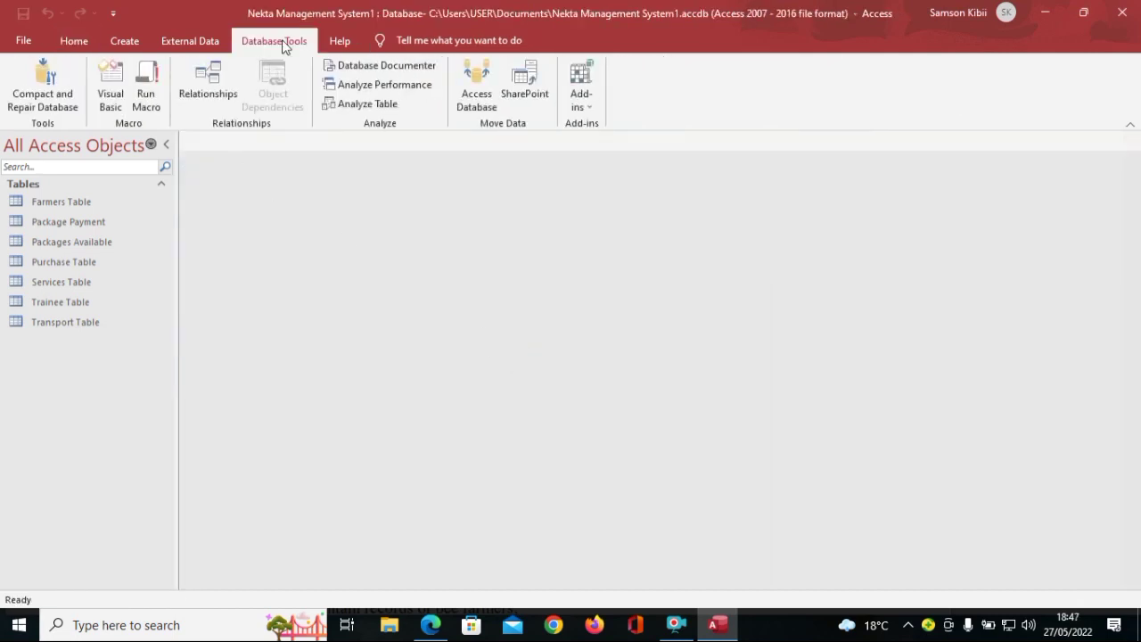
click(233, 73)
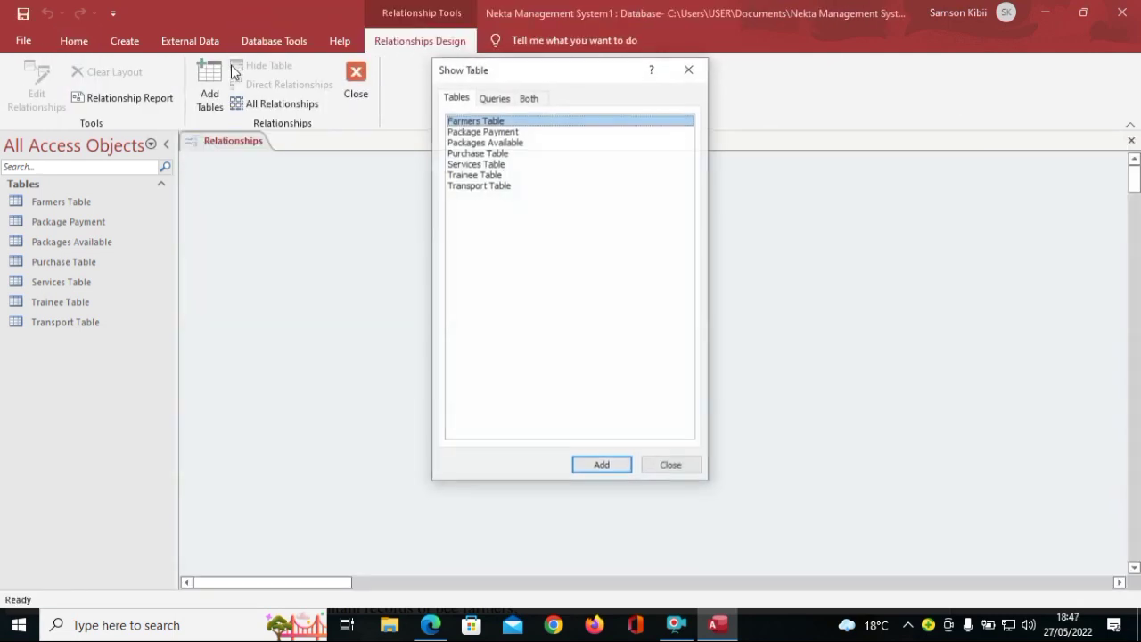
double_click(500, 121)
click(493, 132)
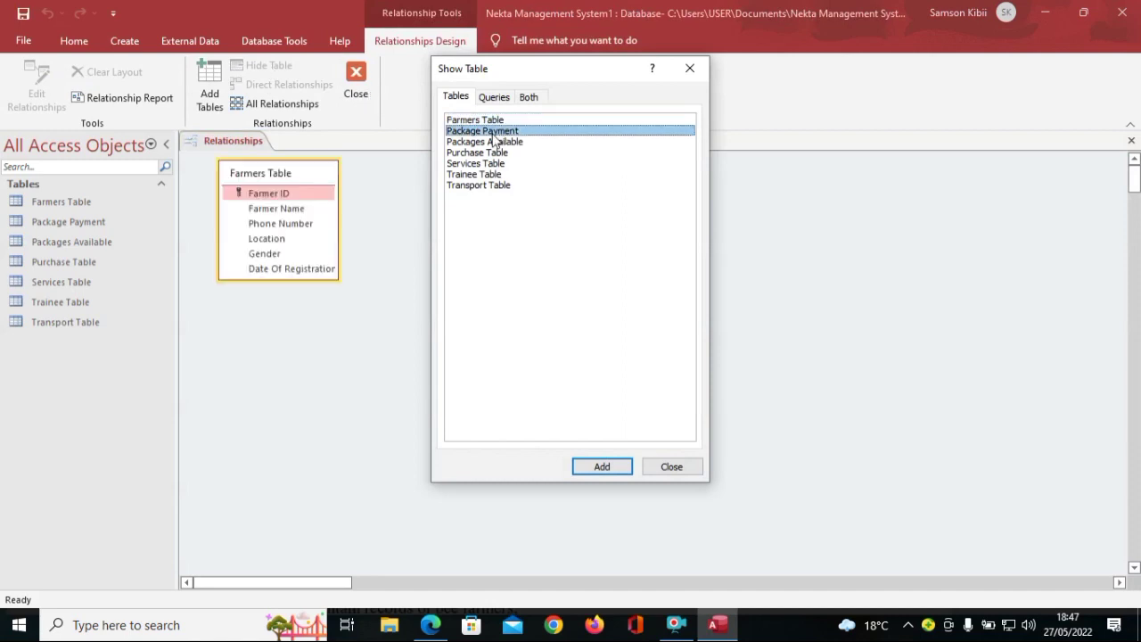
double_click(493, 131)
click(494, 143)
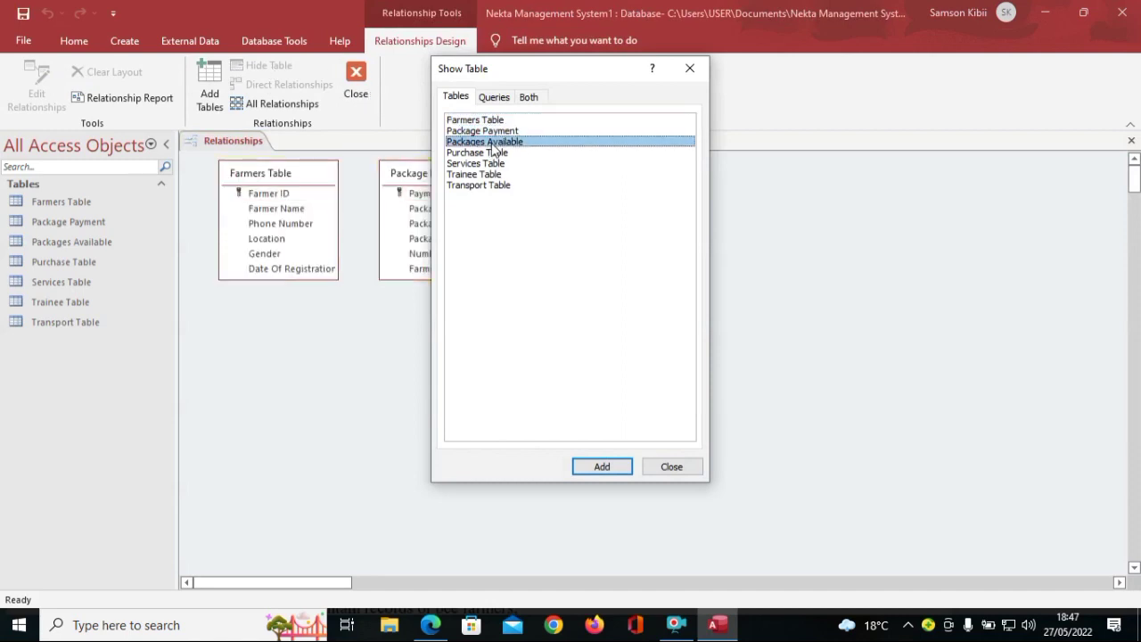
double_click(488, 153)
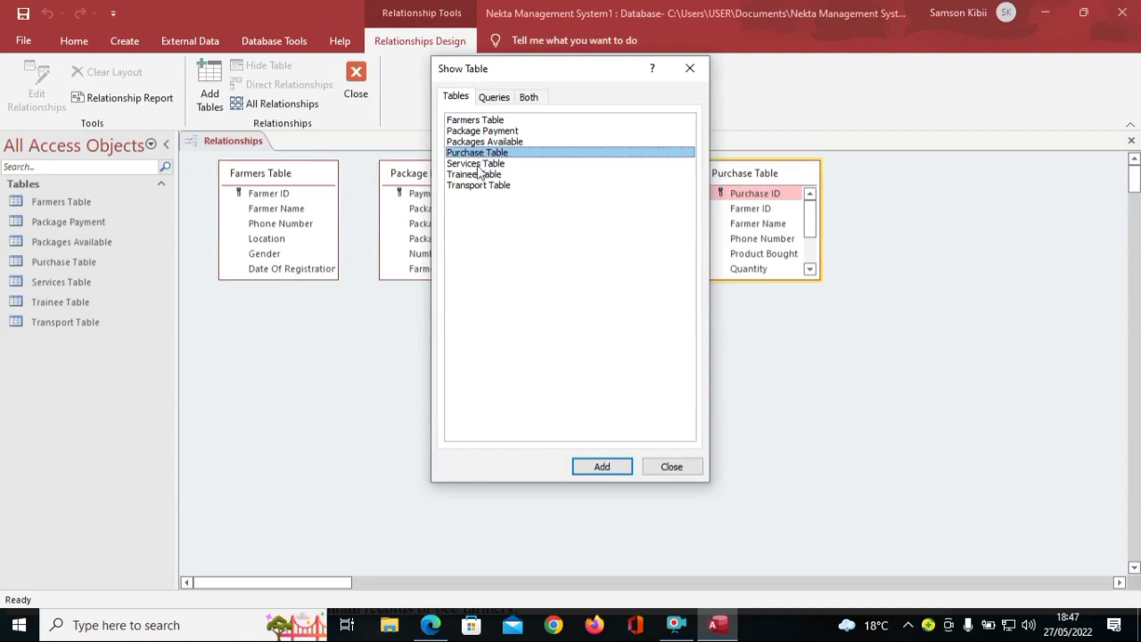
double_click(480, 164)
double_click(479, 175)
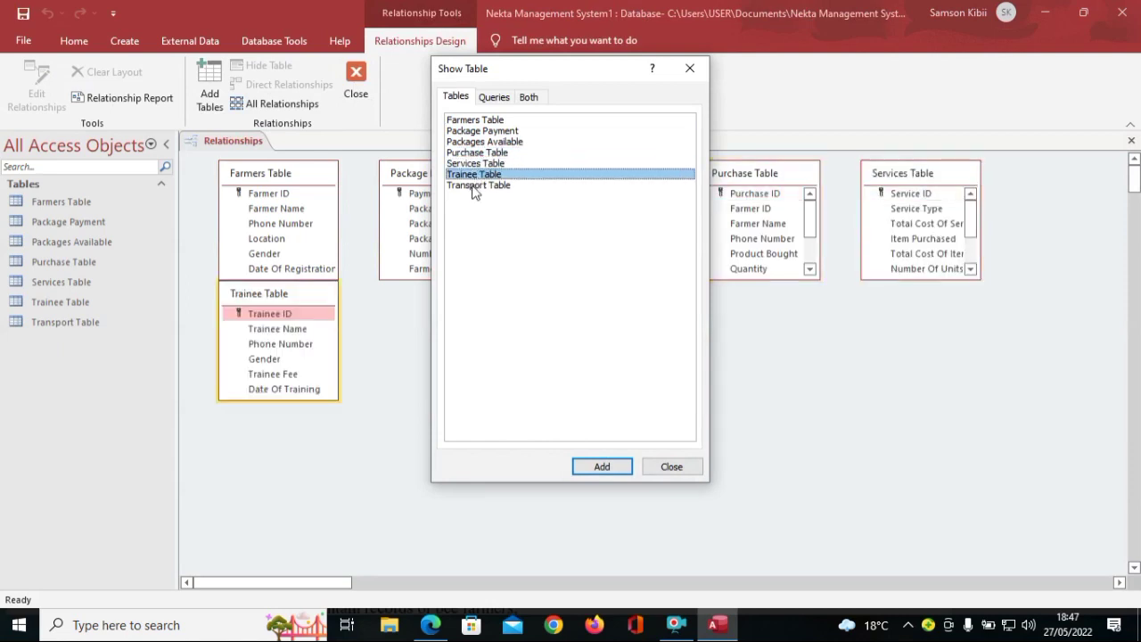
double_click(476, 185)
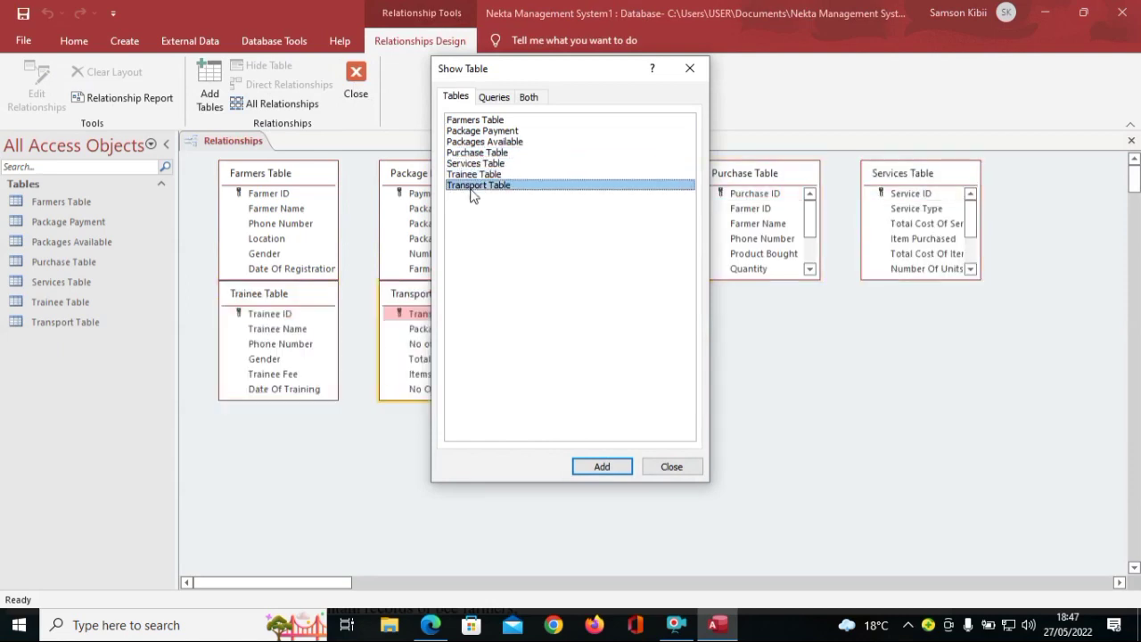
click(672, 466)
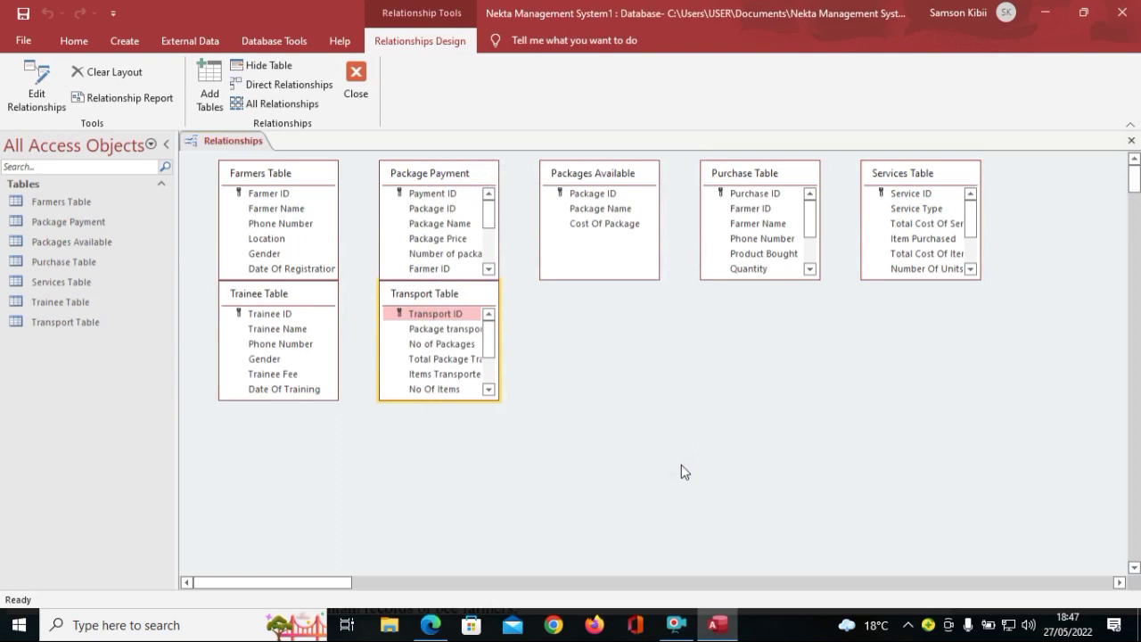
Step: Enlarge the Transport, Purchase and Services tables to show all fields, and move the Transport and Trainee tables below the others
double_click(423, 400)
drag(431, 297, 572, 367)
drag(301, 295, 337, 401)
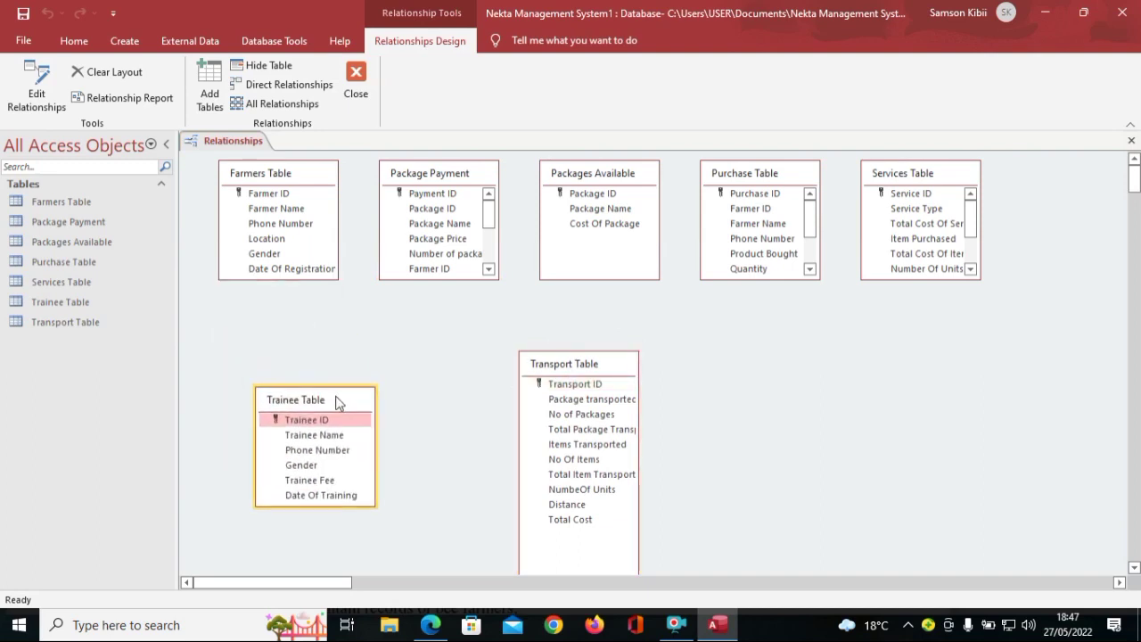
double_click(762, 279)
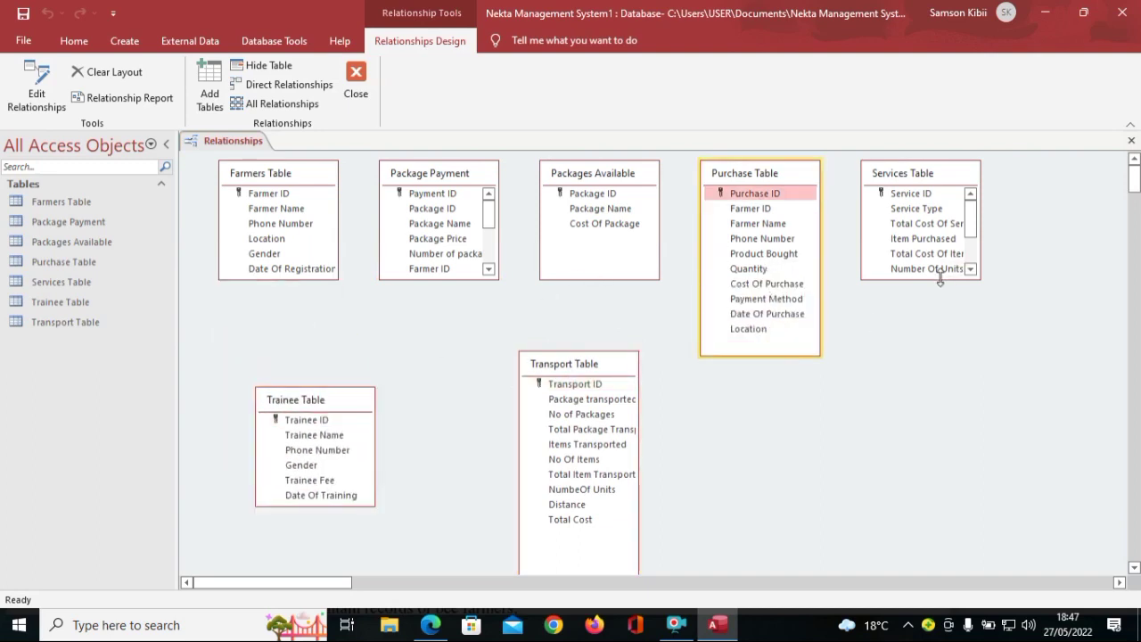
drag(946, 279, 950, 377)
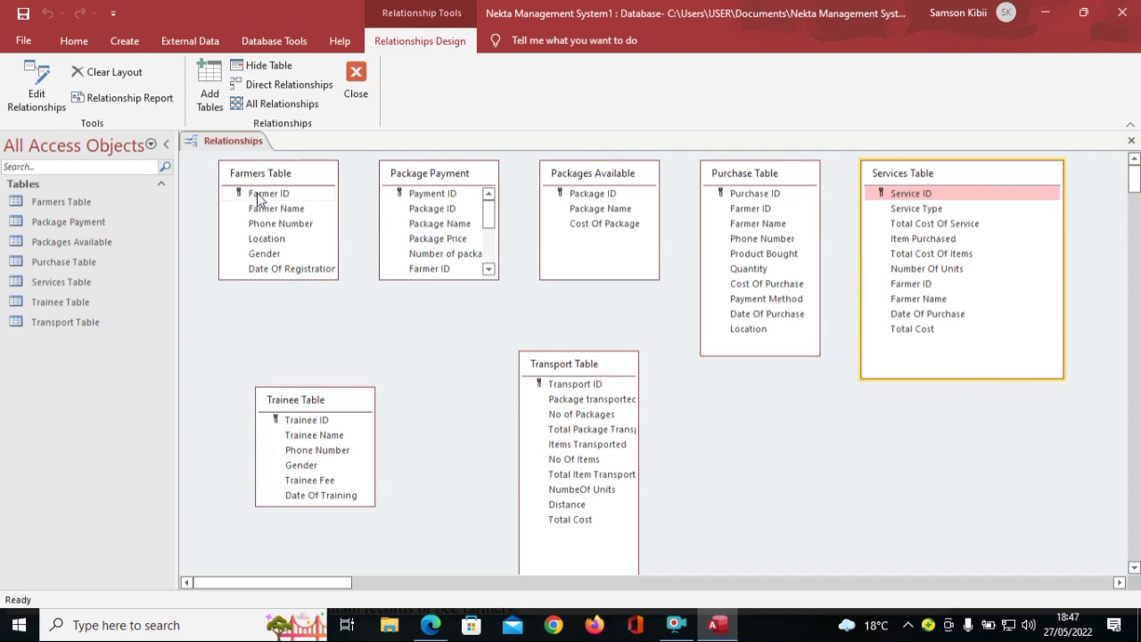
Step: Relate Farmer ID in the Farmers Table to Farmer ID in the Purchase Table, enforcing referential integrity
drag(258, 198, 745, 210)
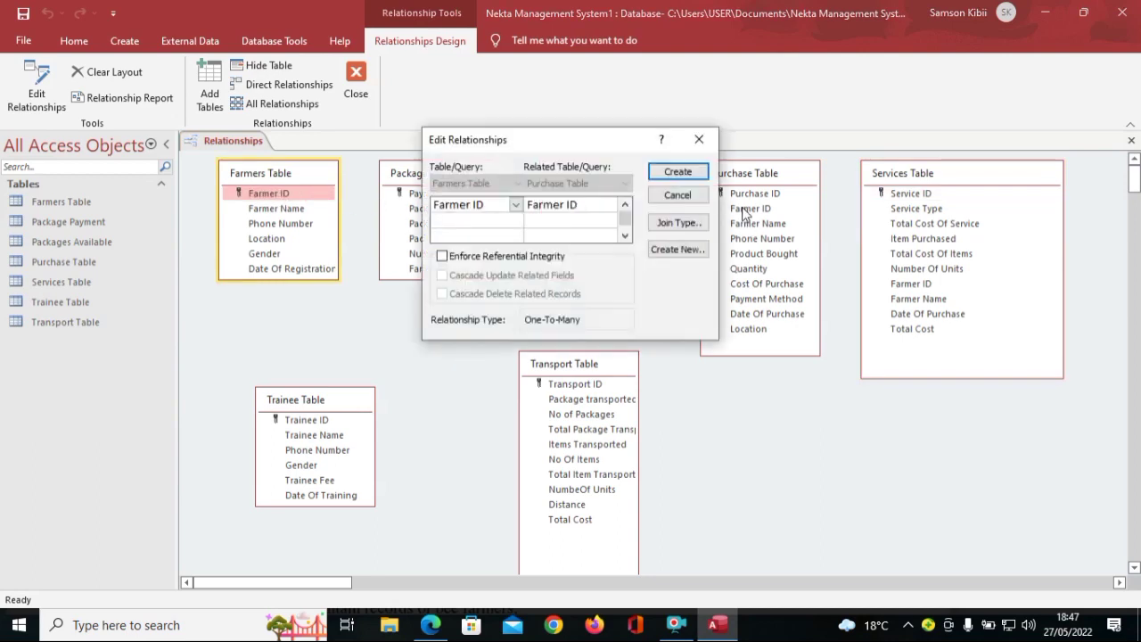
click(442, 256)
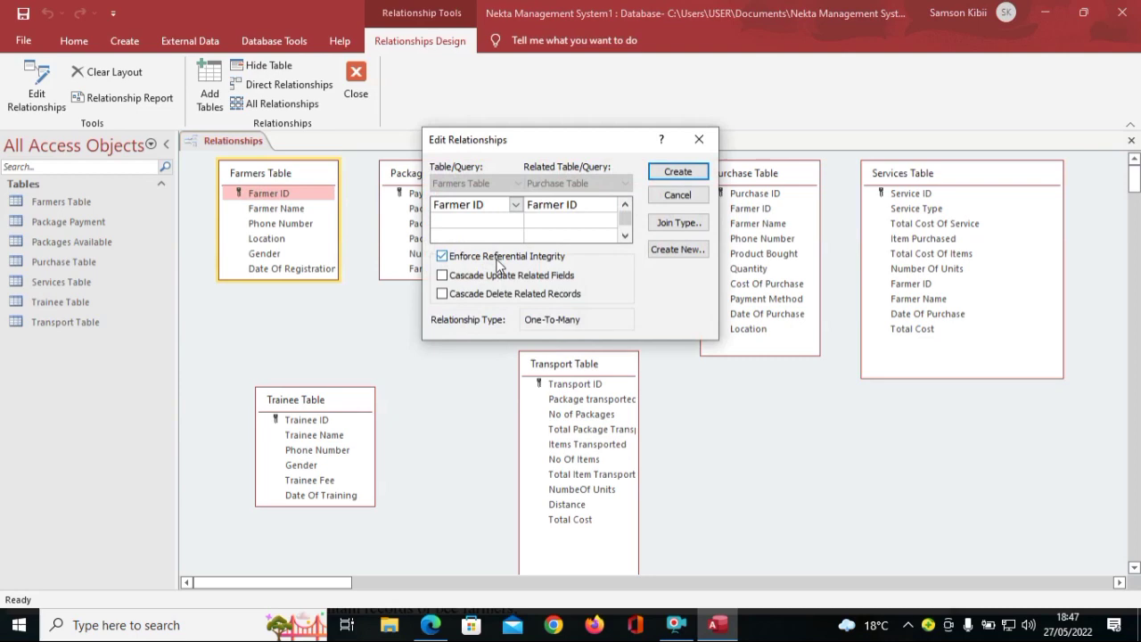
click(676, 174)
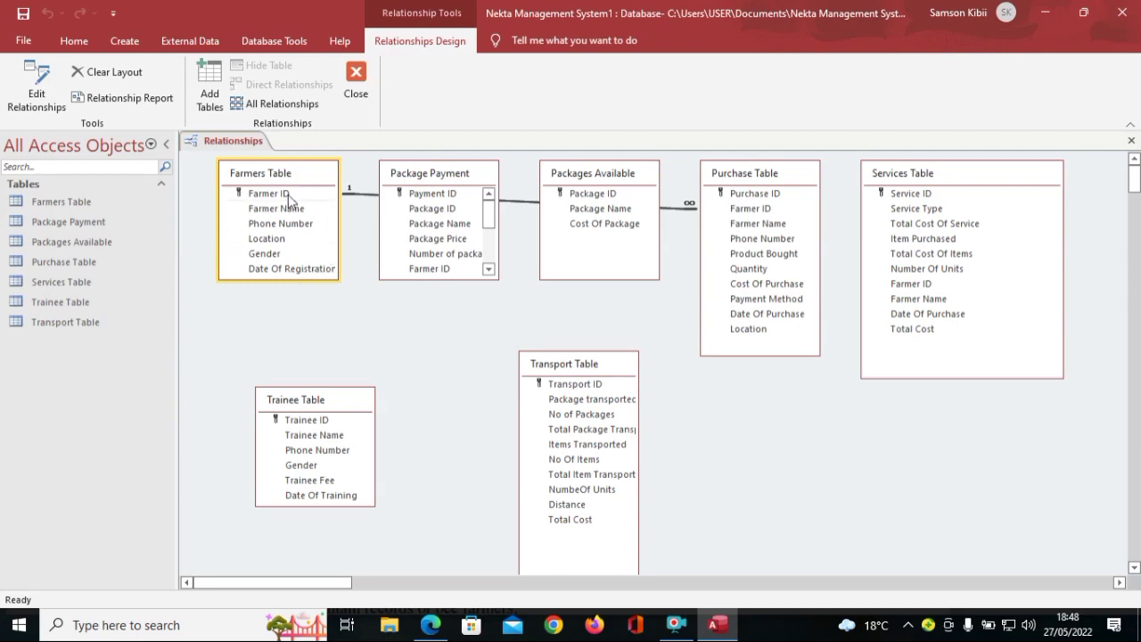
Step: Enlarge the Package Payment table and relate the Farmers Table's Farmer ID to its Farmer ID, enforcing referential integrity
drag(288, 194, 353, 233)
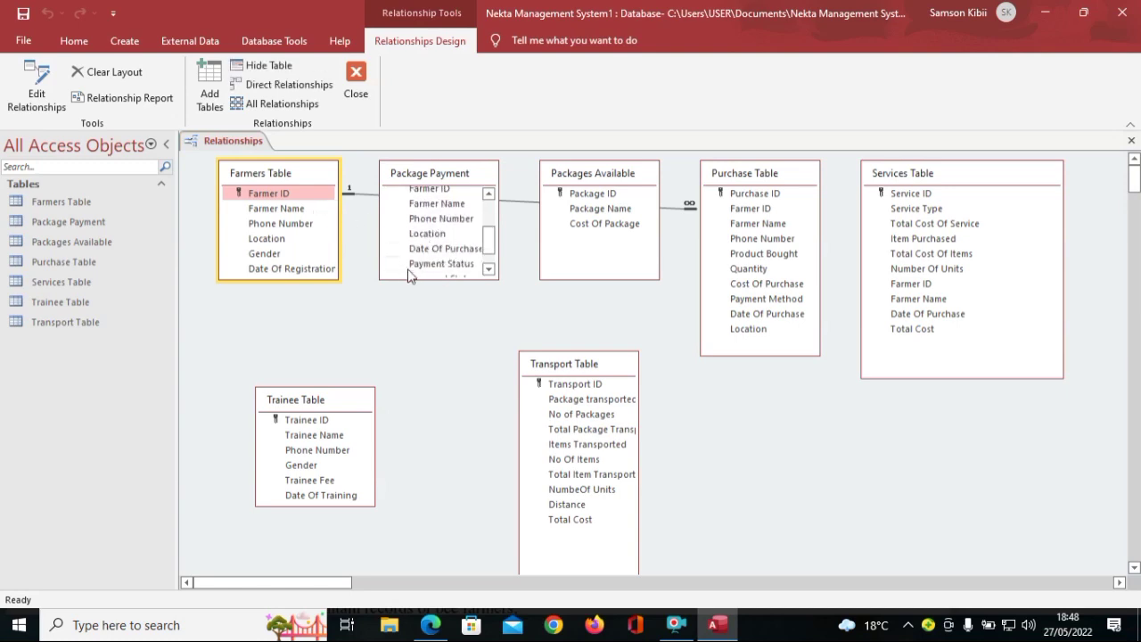
drag(410, 276, 435, 404)
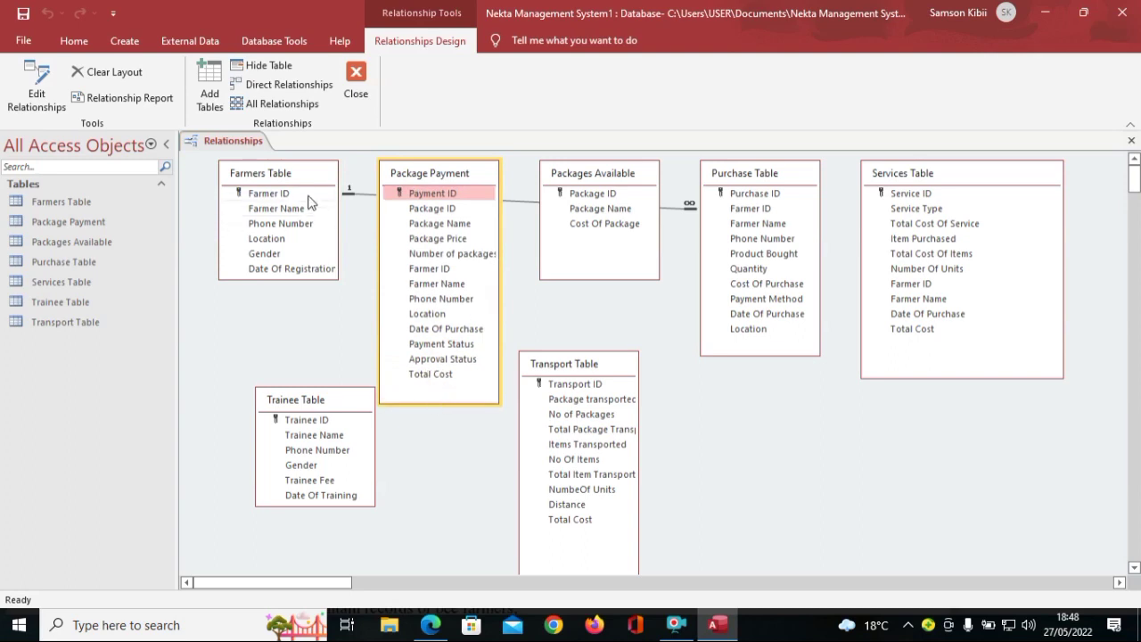
drag(308, 192, 443, 270)
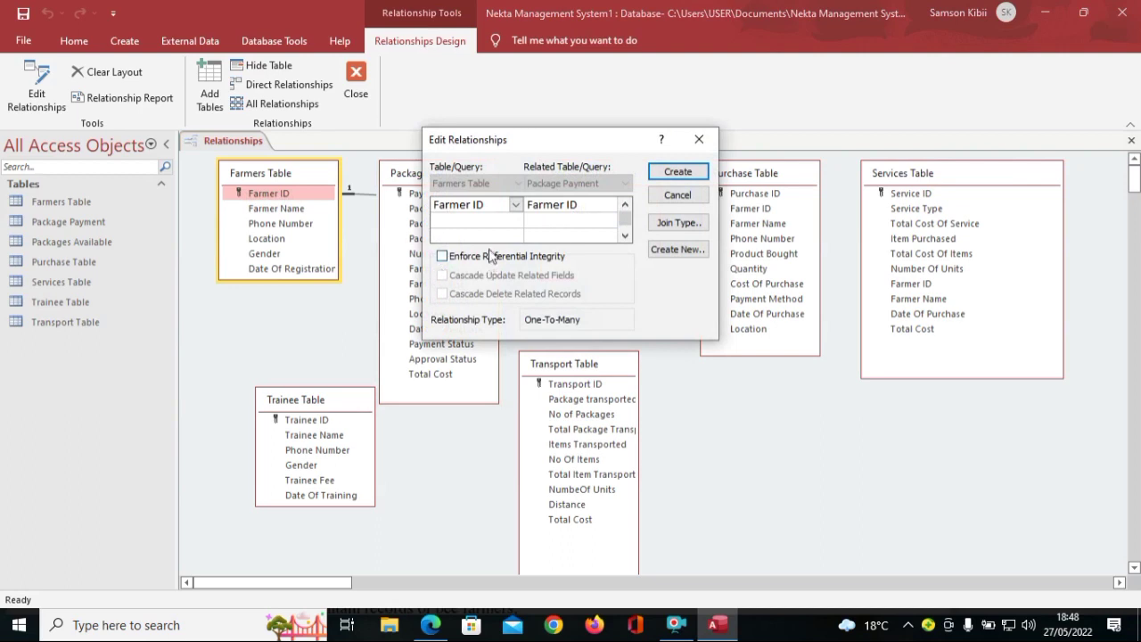
click(489, 256)
click(683, 176)
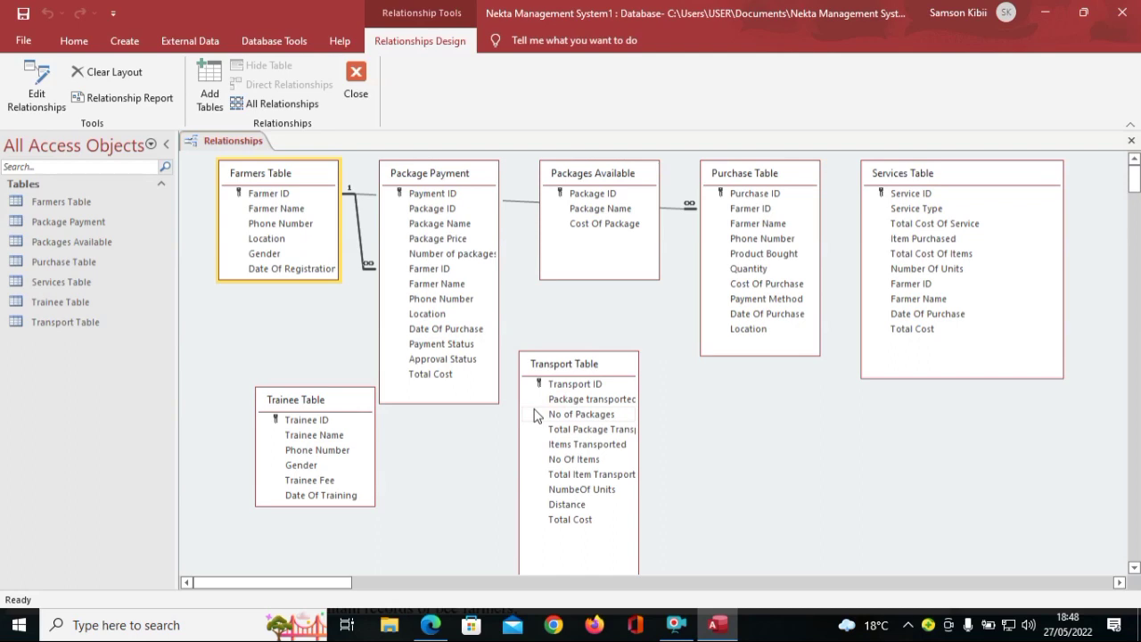
Step: Relate Package ID in Package Payment to Package ID in Packages Available, enforcing referential integrity
click(461, 213)
drag(458, 211, 571, 193)
click(508, 257)
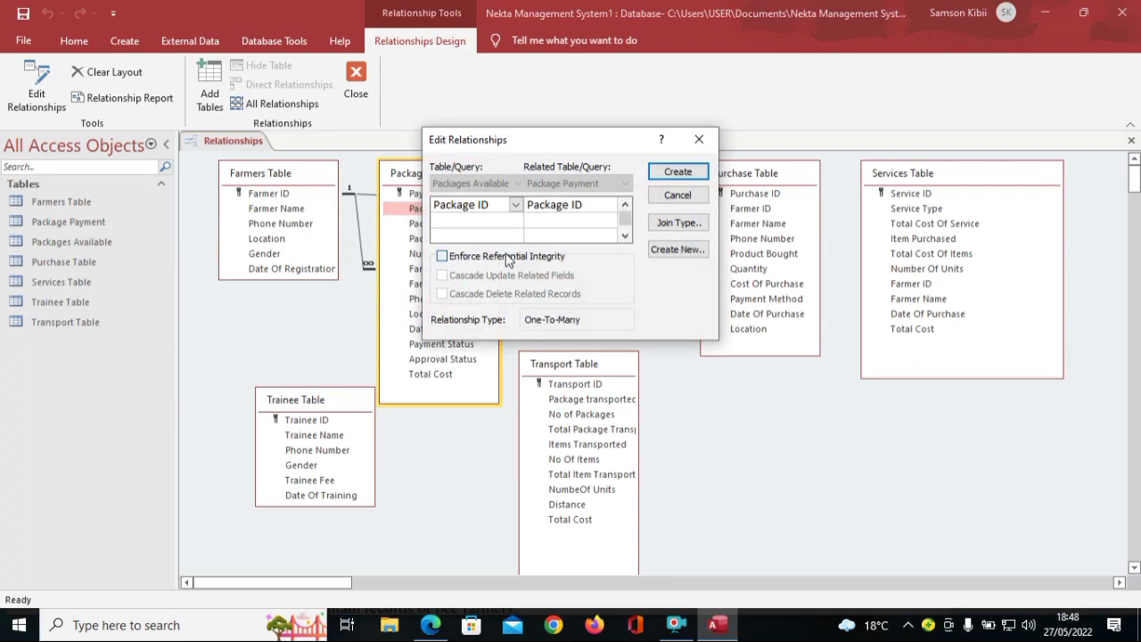
click(678, 172)
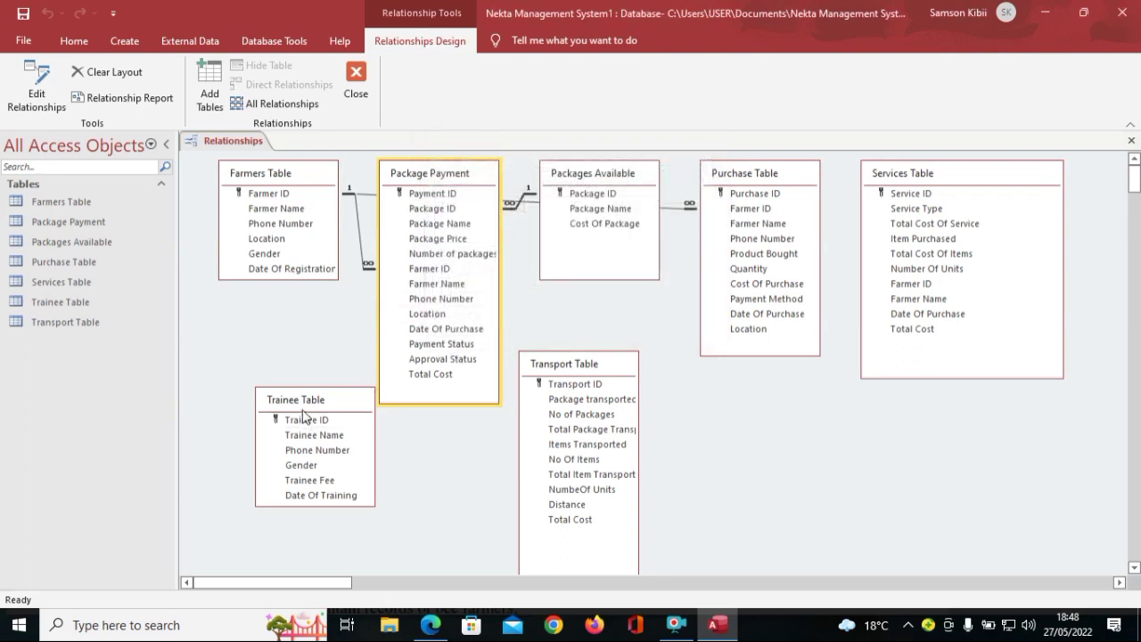
Step: Move the Trainee Table below the Farmers Table, then save and close the relationships layout
drag(314, 409, 247, 390)
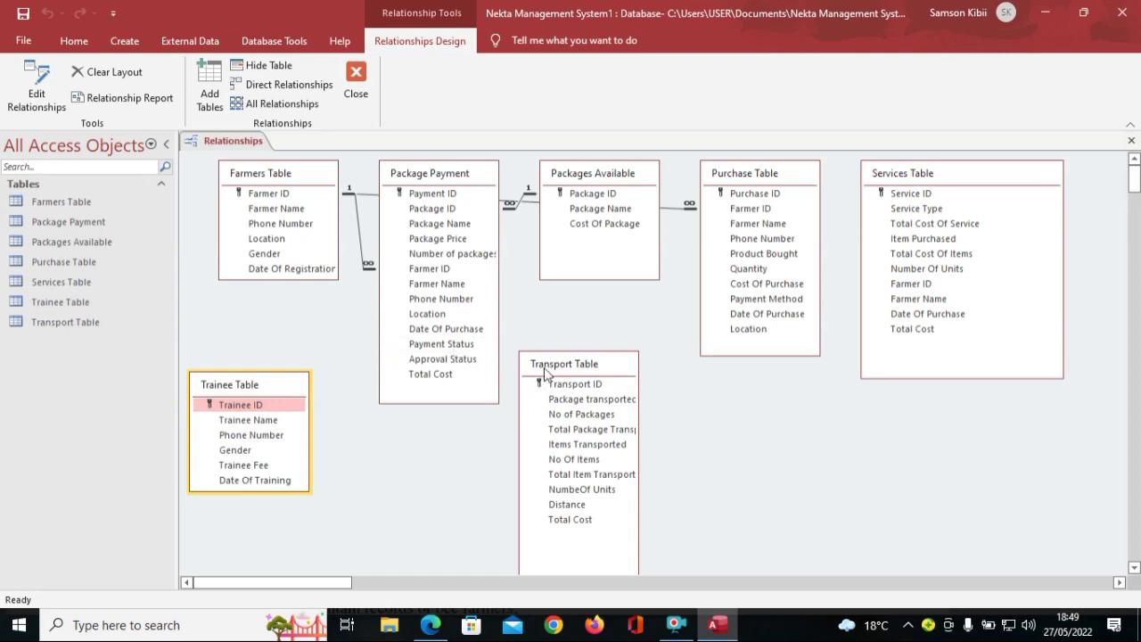
right_click(249, 148)
click(252, 146)
right_click(257, 147)
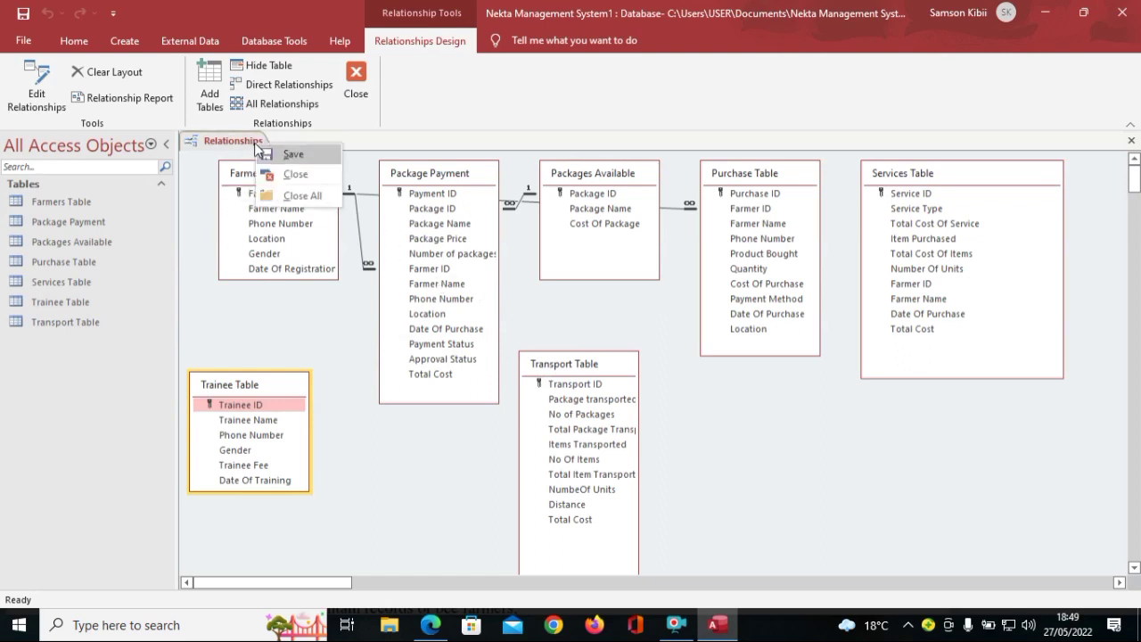
click(274, 172)
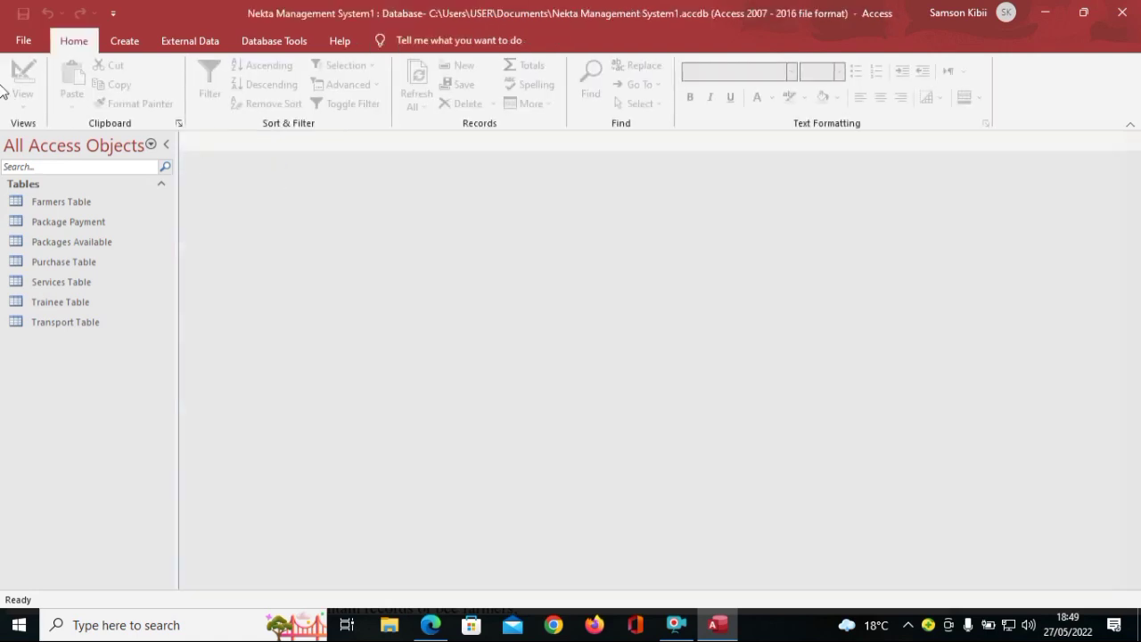
Step: Insert a second Transport ID field above Total Cost in the Transport Table's design
double_click(75, 323)
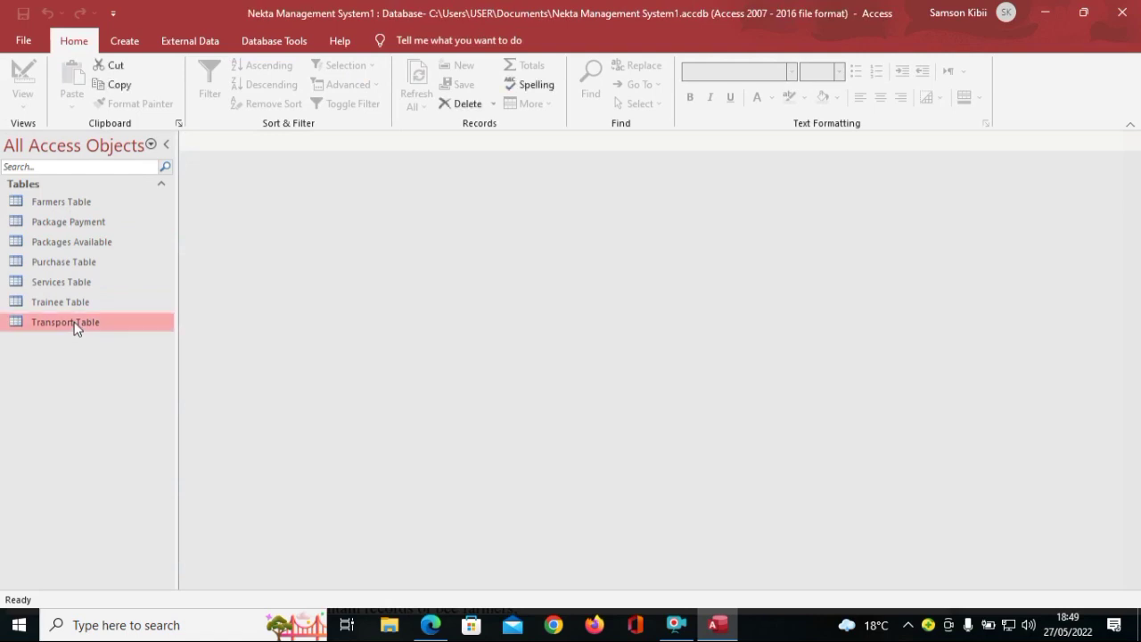
click(22, 78)
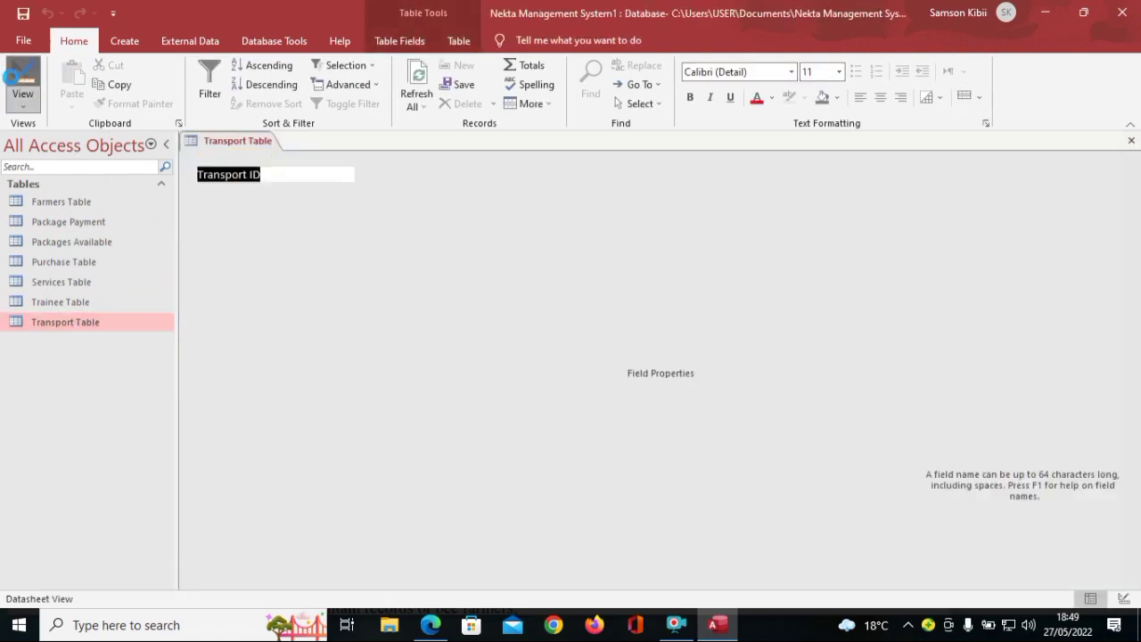
click(188, 317)
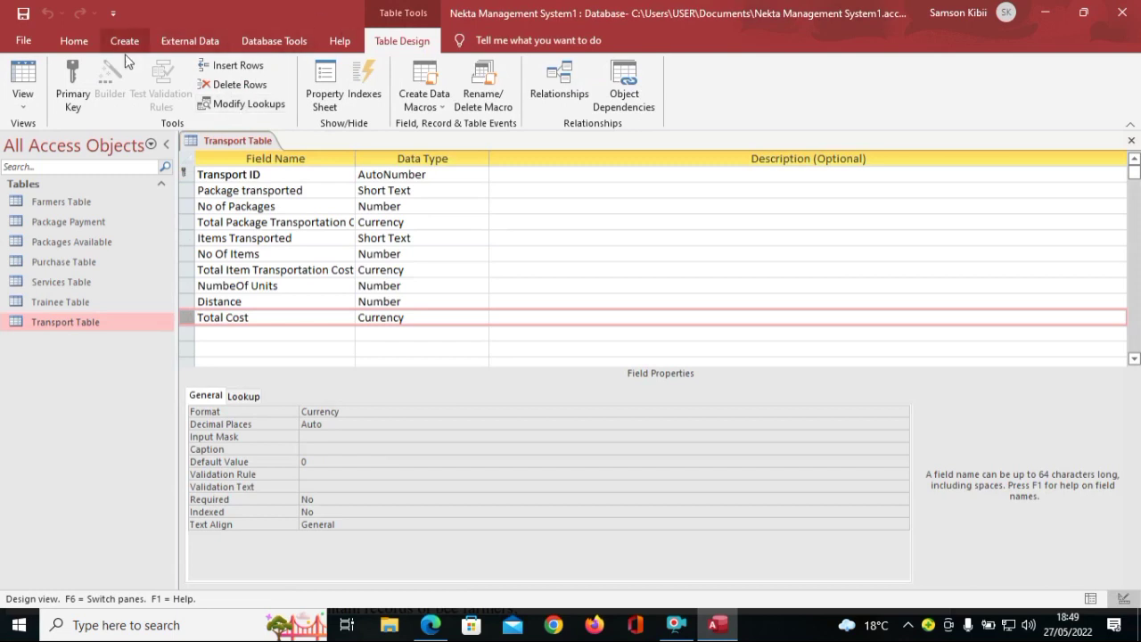
click(236, 67)
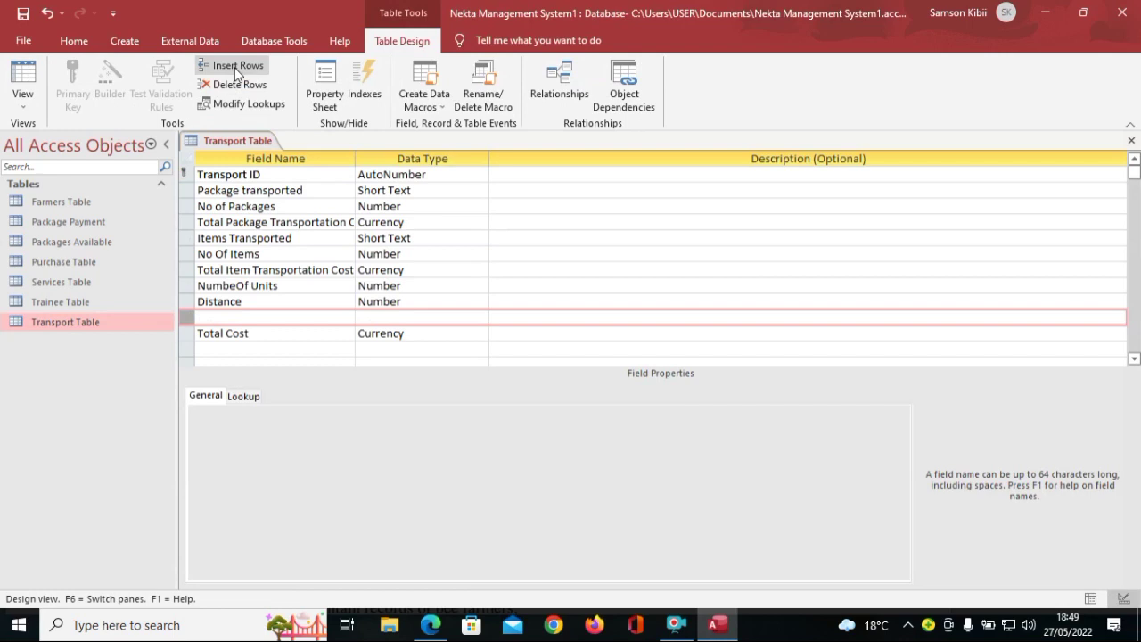
click(236, 316)
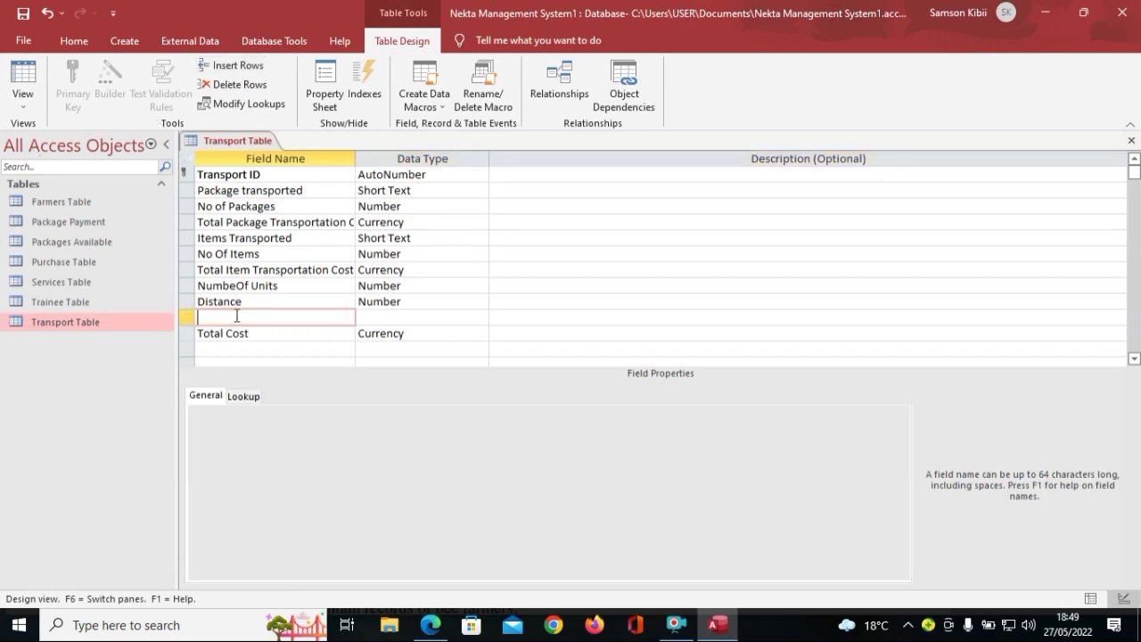
key(Caps_Lock)
text(T)
key(Caps_Lock)
text(ransport)
key(Caps_Lock)
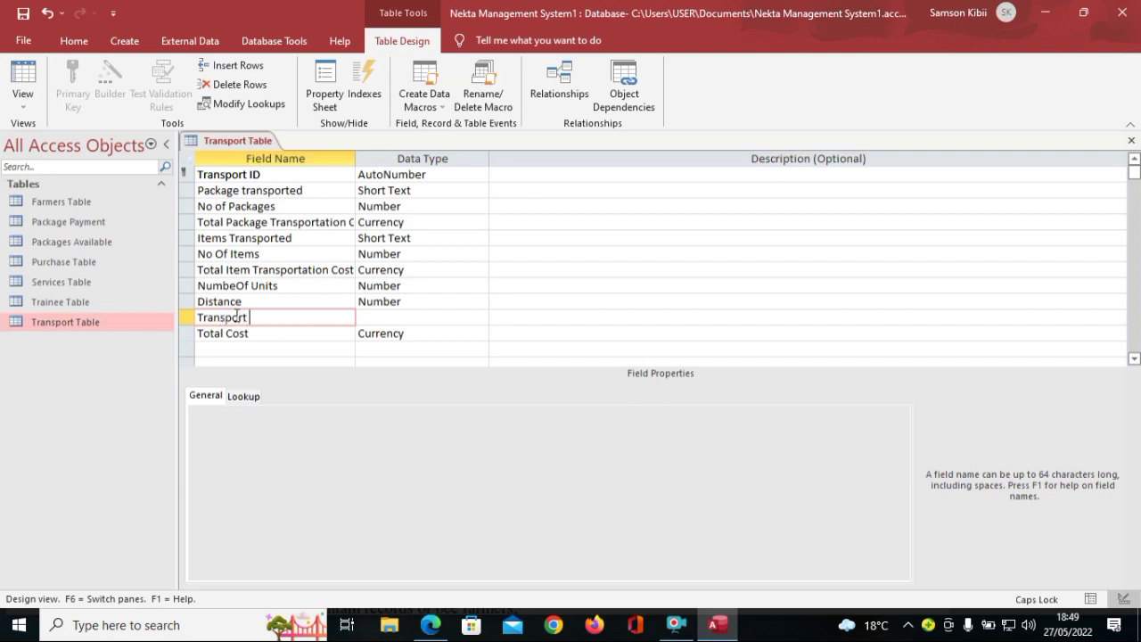
text(ID)
Step: Set the inserted Transport ID field's data type to Number and try to save the Transport Table
click(395, 318)
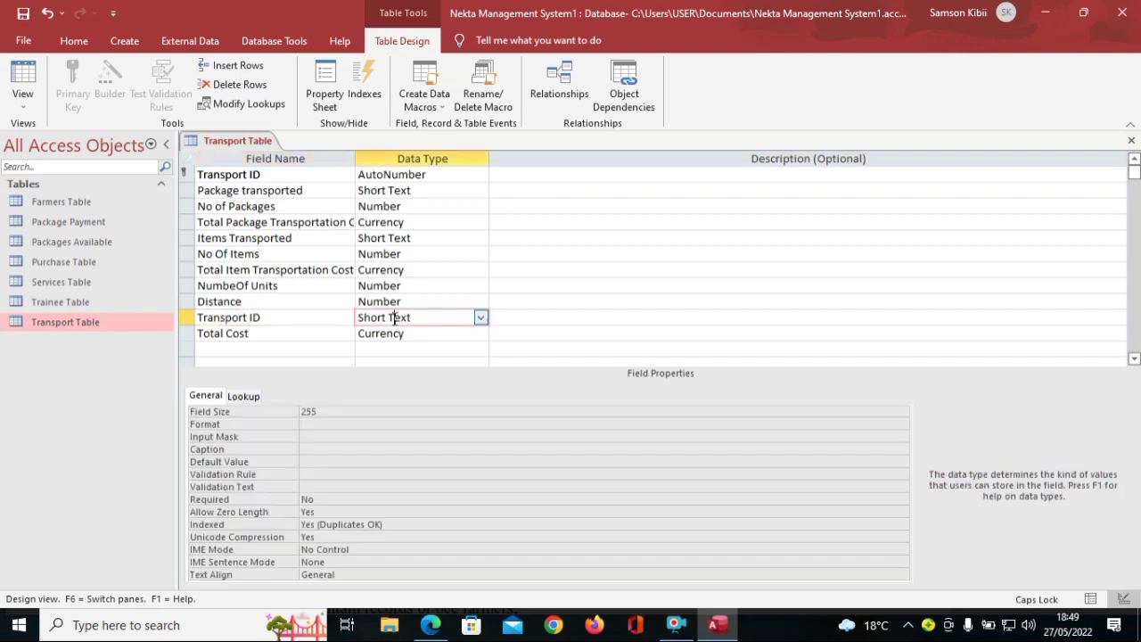
click(480, 319)
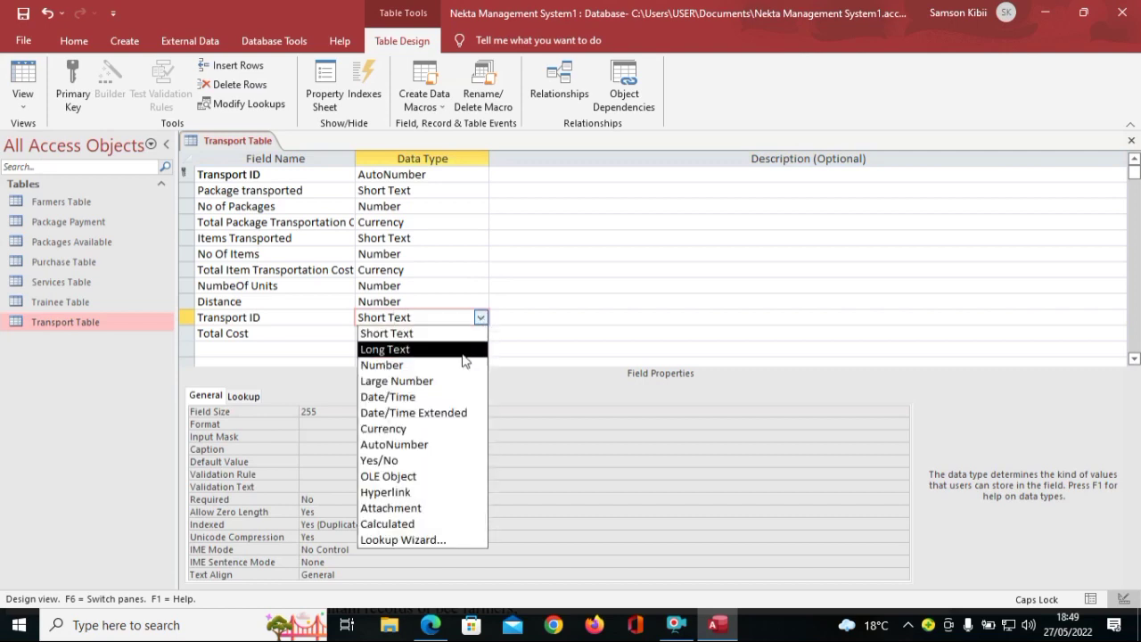
click(457, 366)
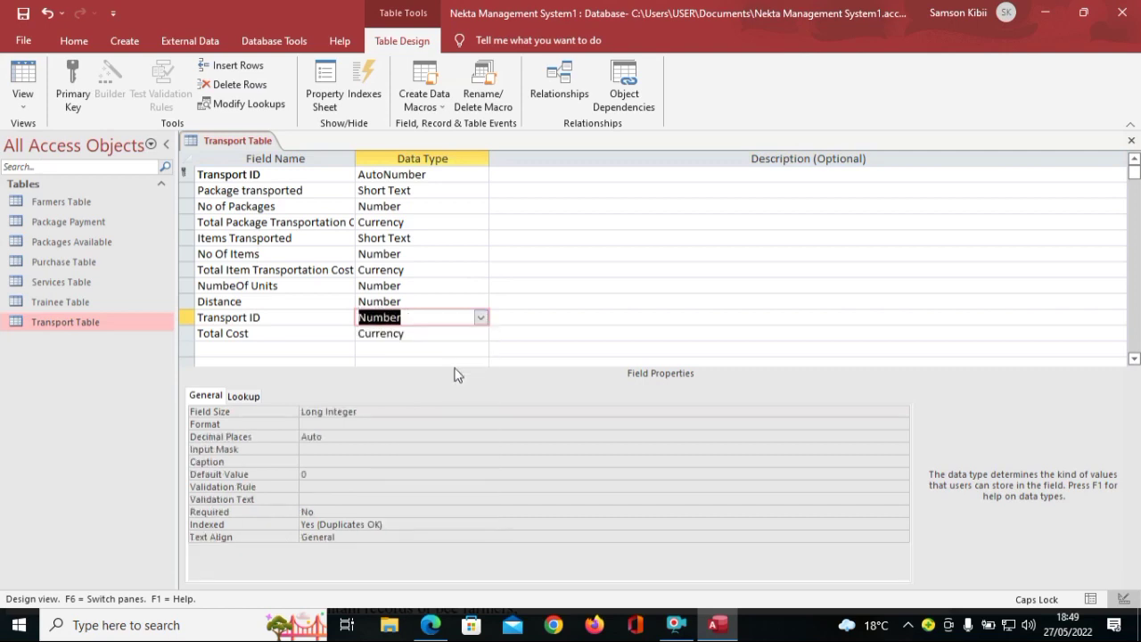
right_click(258, 143)
click(278, 148)
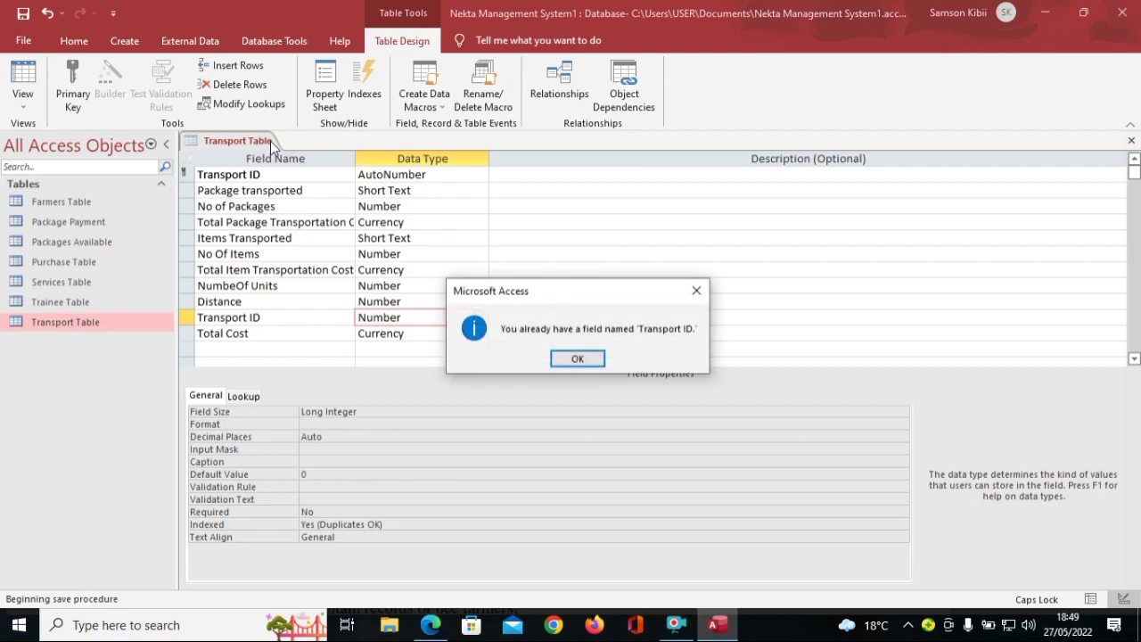
click(579, 360)
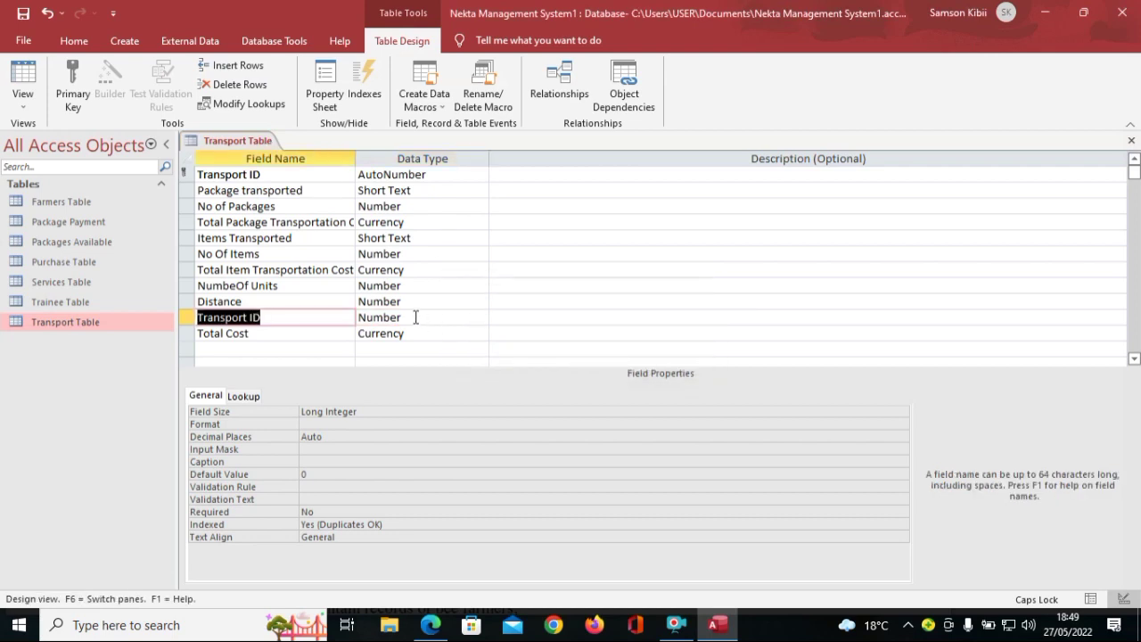
Step: Delete the duplicate Transport ID field above Total Cost from the Transport Table, together with its indexes
click(181, 318)
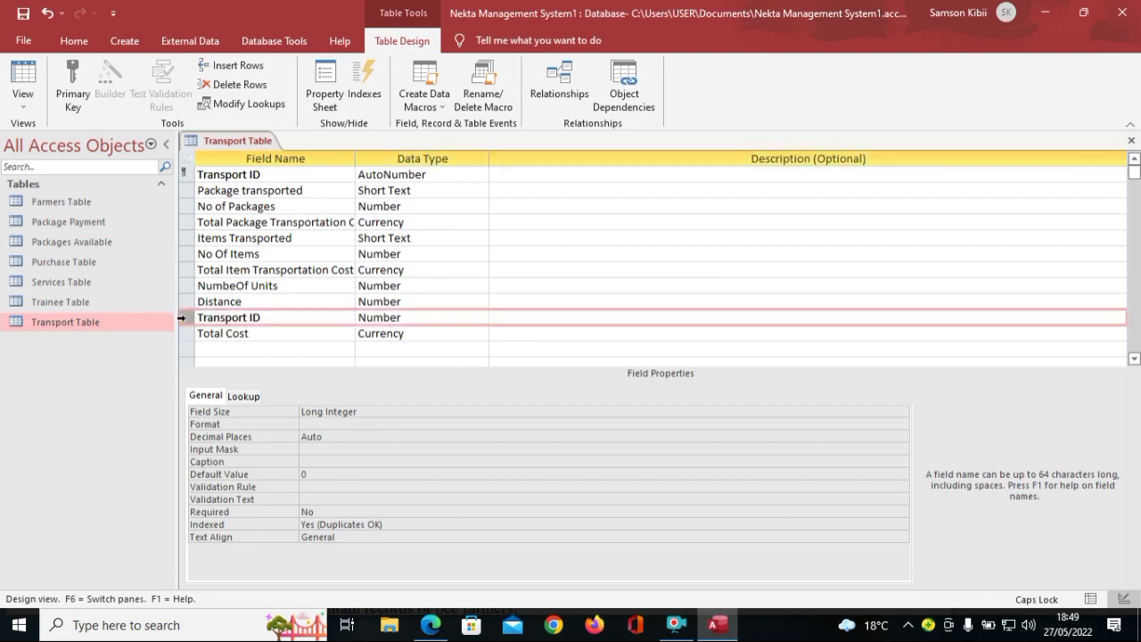
click(234, 84)
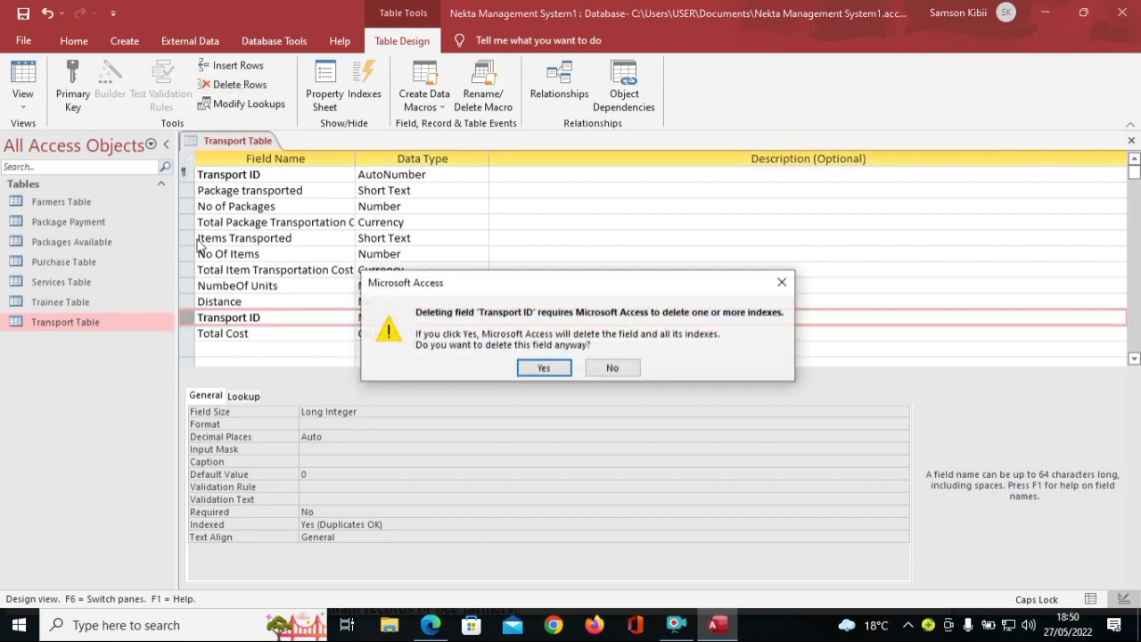
click(543, 367)
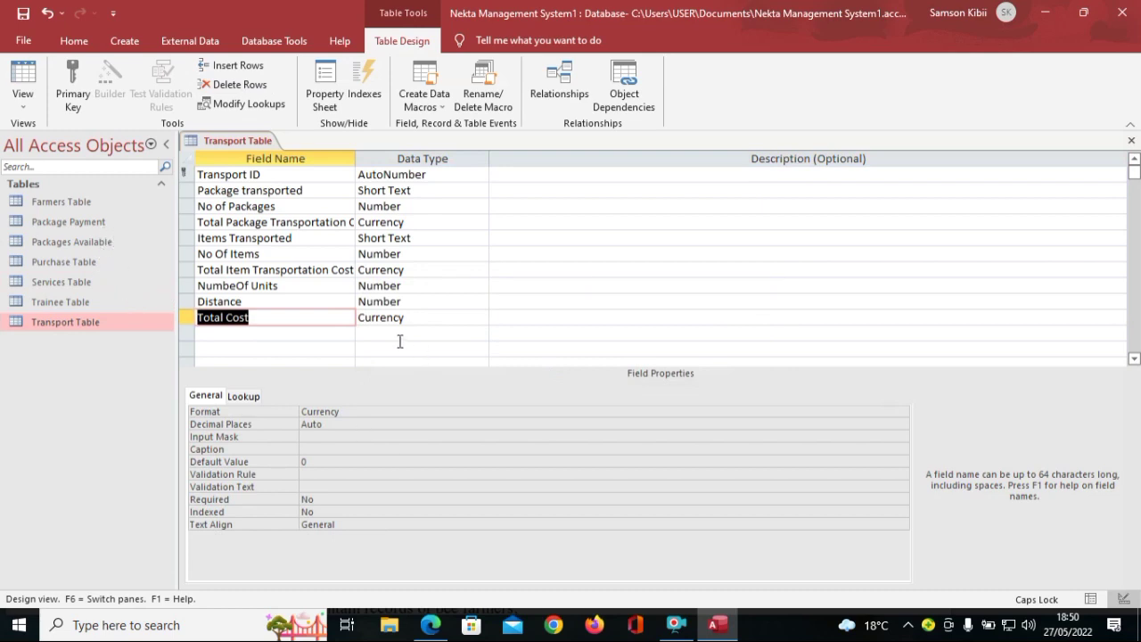
Step: Insert a Transport ID field with data type Number above Total Cost in the Package Payment table's design
double_click(80, 225)
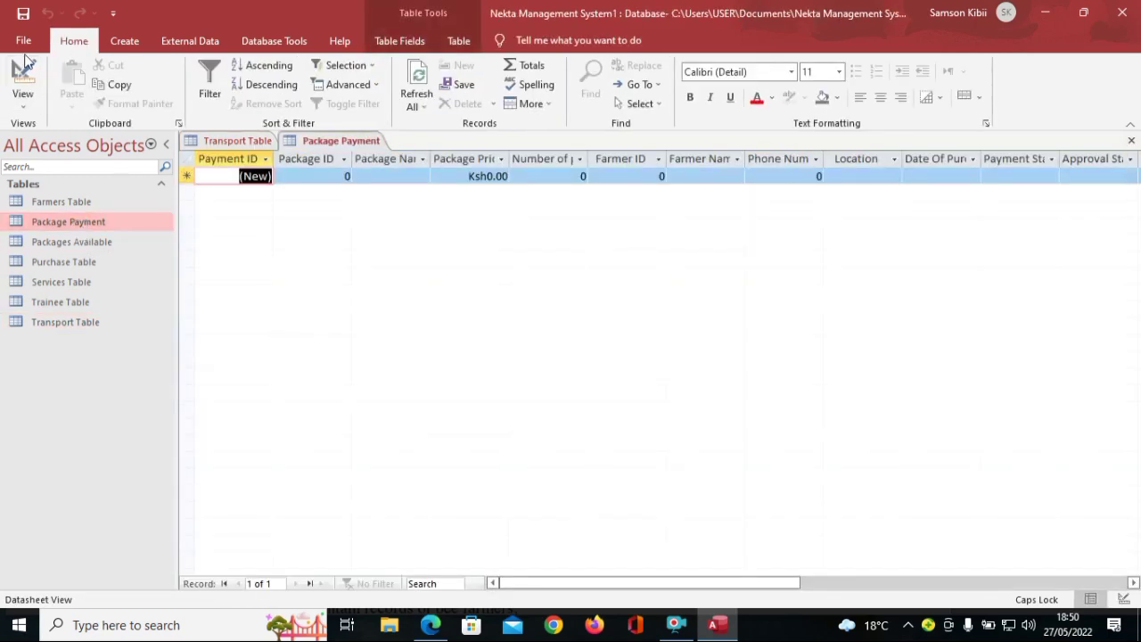
click(23, 76)
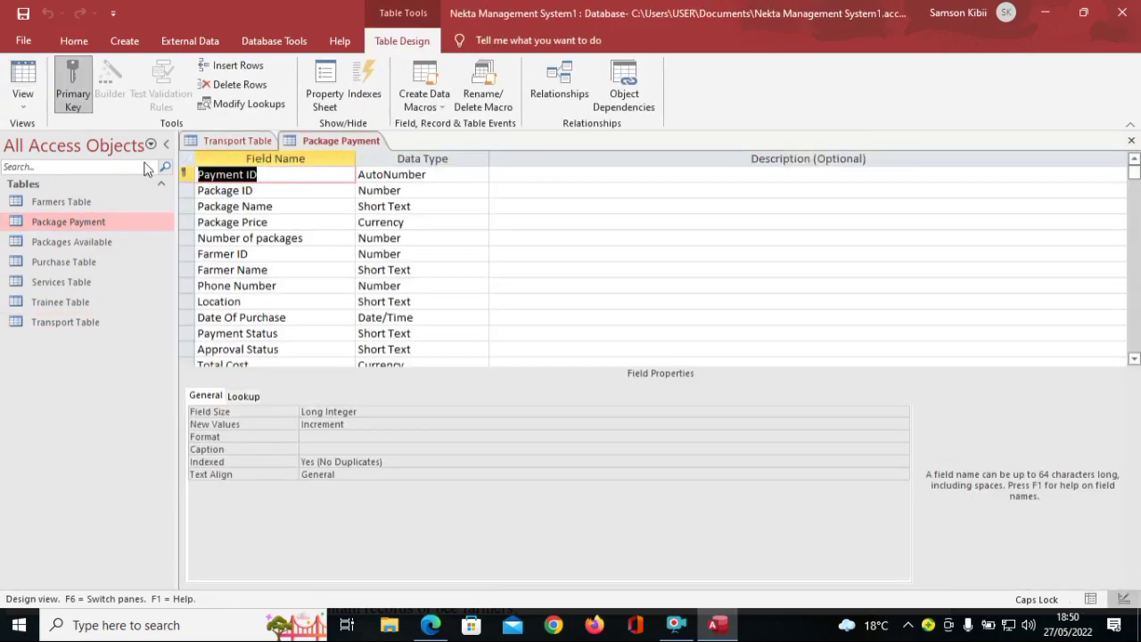
click(193, 362)
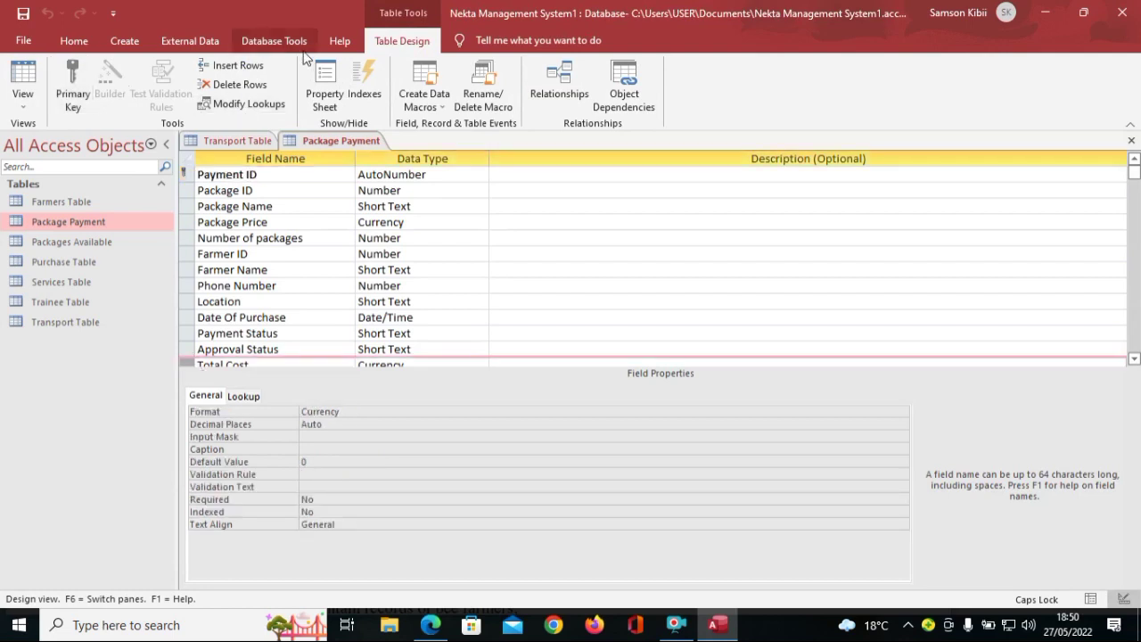
click(236, 65)
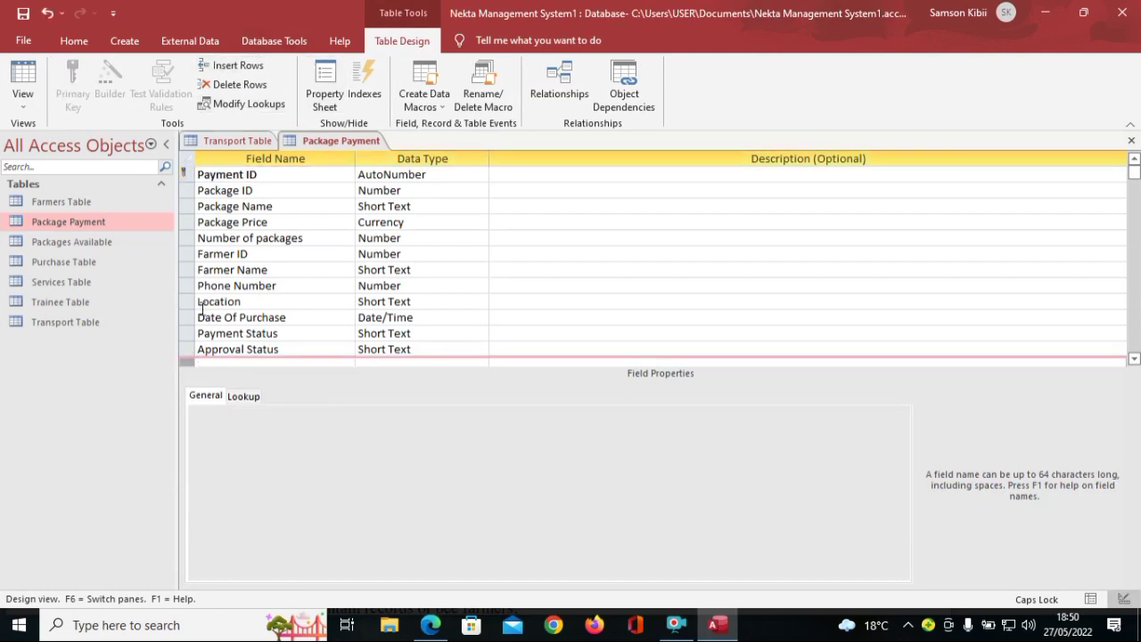
click(207, 361)
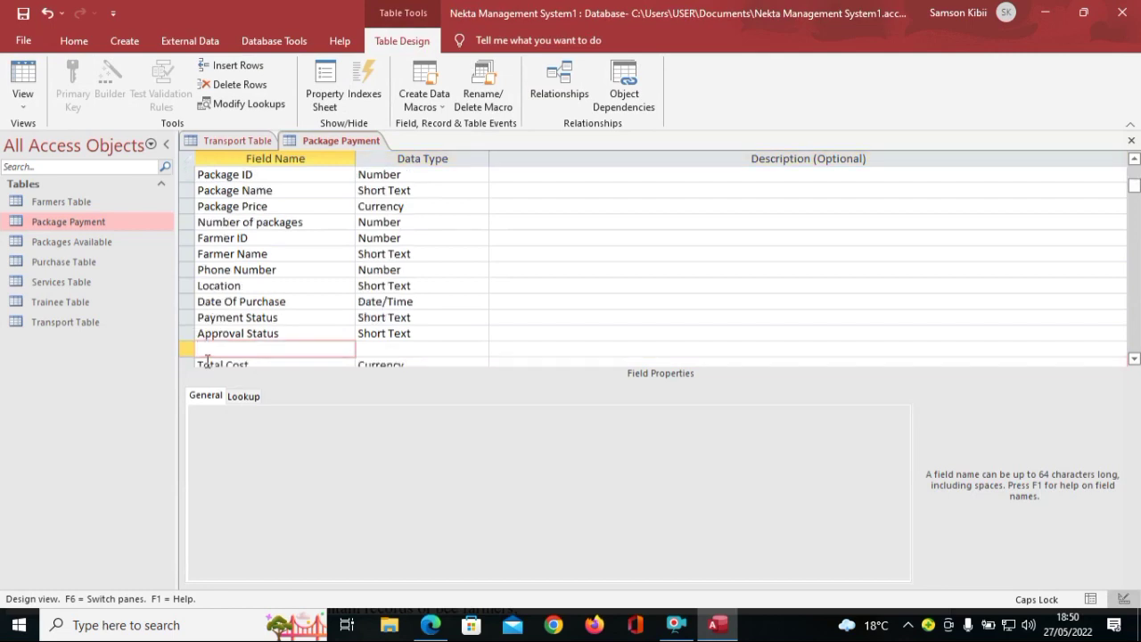
text(T)
key(Caps_Lock)
key(Caps_Lock)
click(429, 349)
click(481, 349)
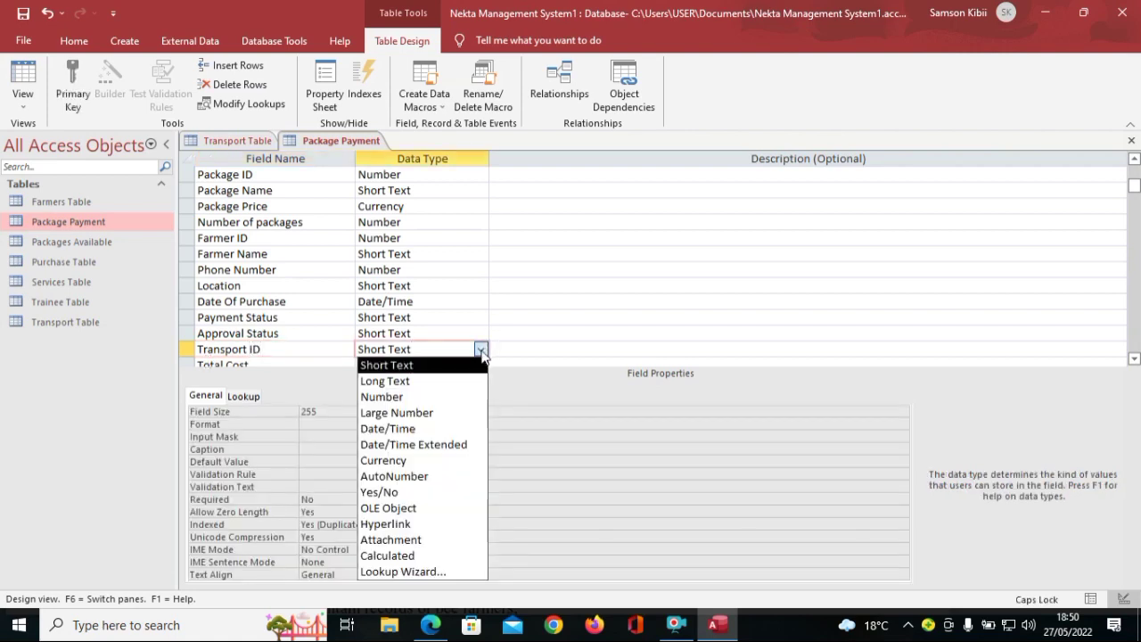
click(451, 401)
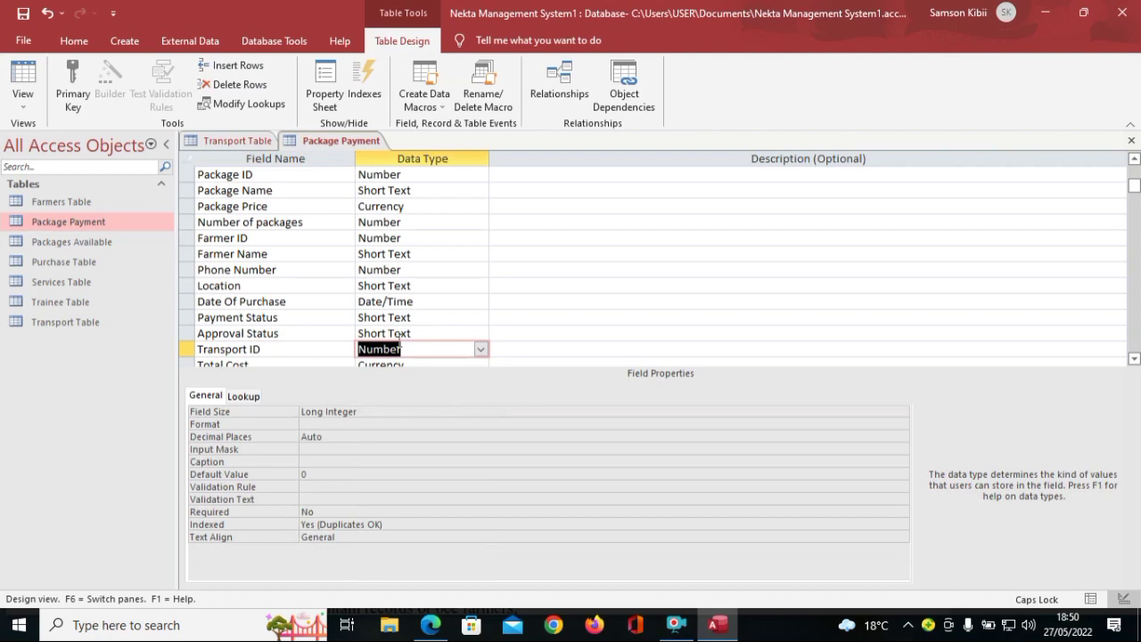
Step: Save and close the Package Payment table, and close the Transport Table with its design changes saved
right_click(348, 139)
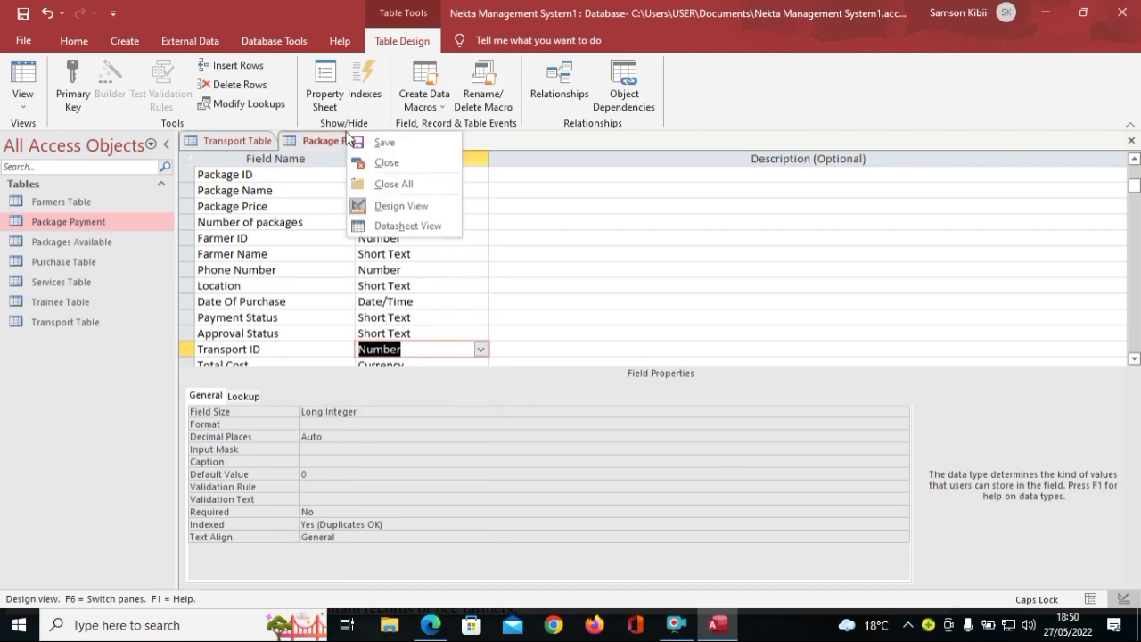
click(325, 140)
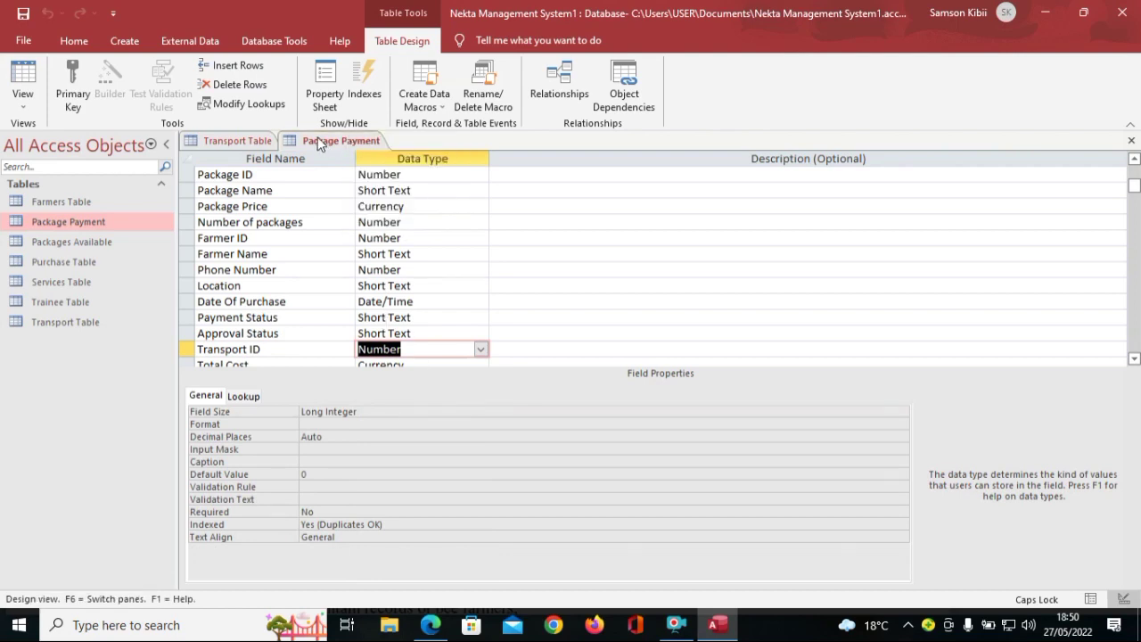
right_click(318, 143)
click(357, 169)
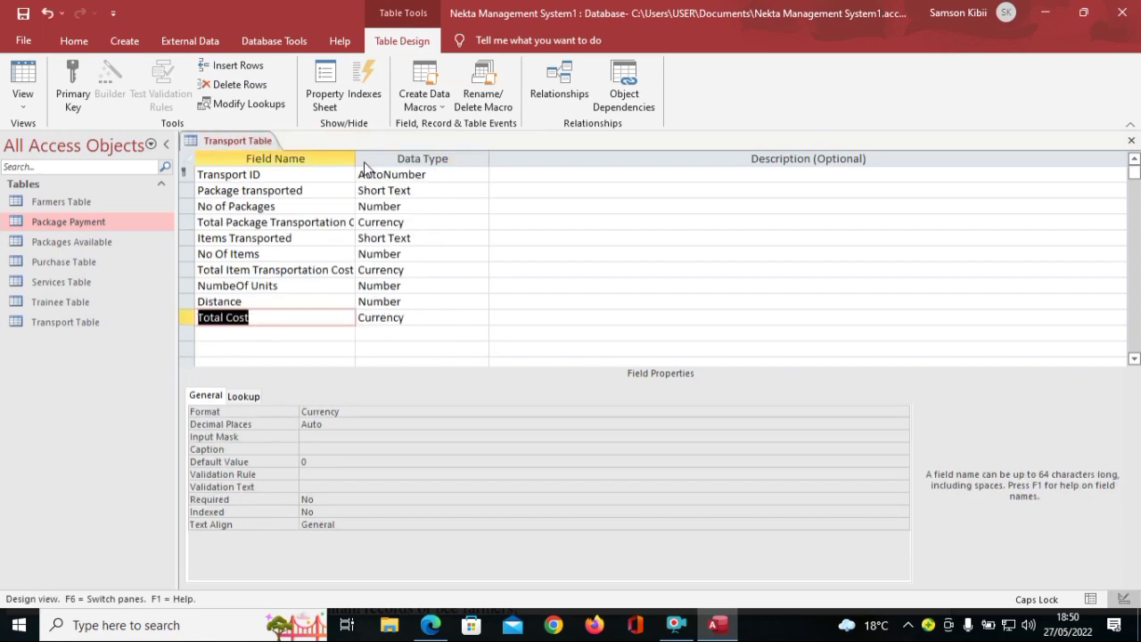
right_click(267, 140)
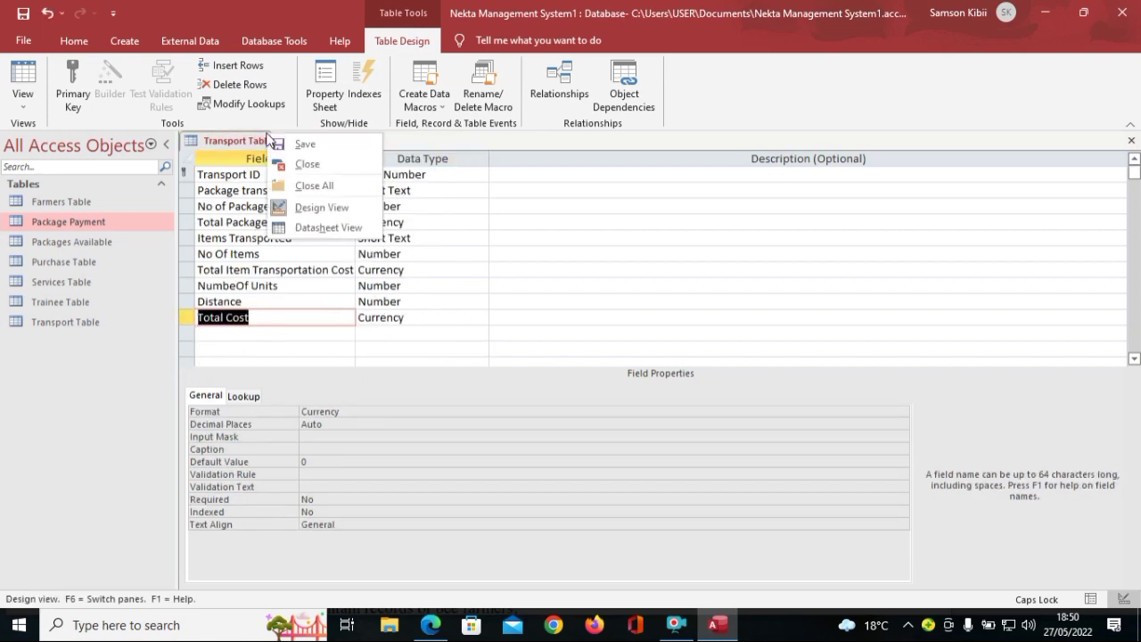
click(305, 188)
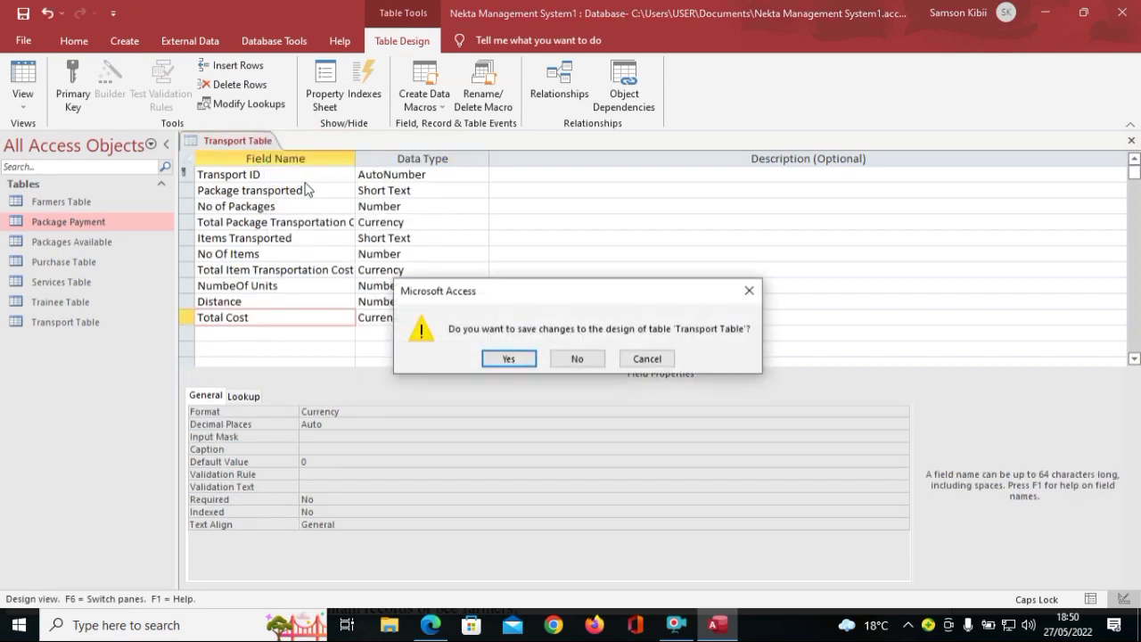
click(509, 358)
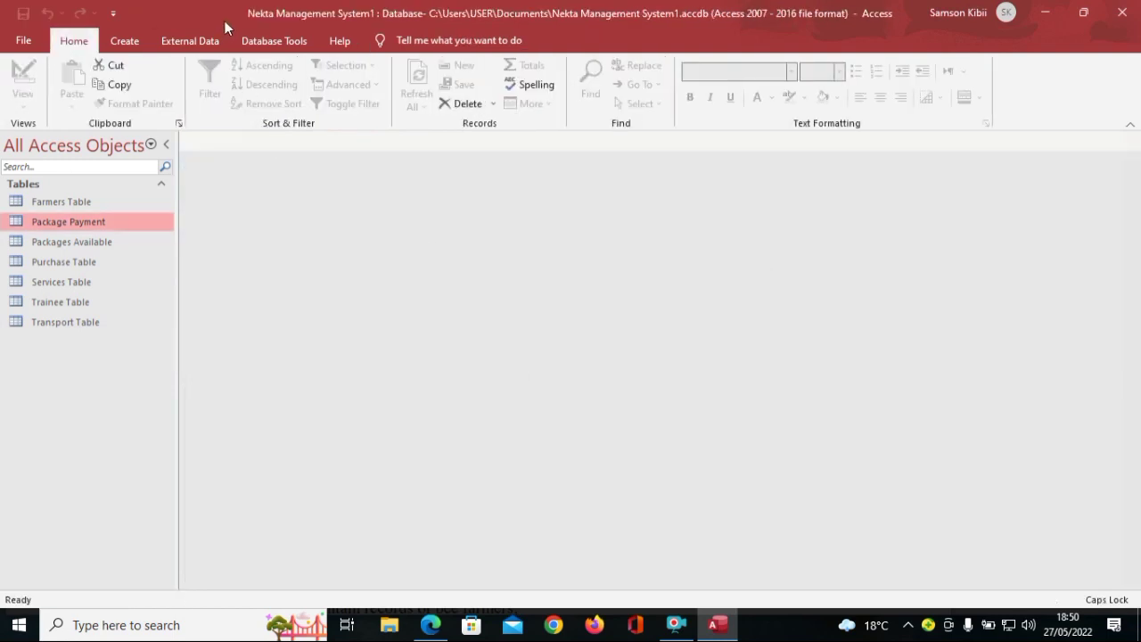
Step: Relate Transport ID in the Transport Table to Transport ID in Package Payment, enforcing referential integrity
click(274, 40)
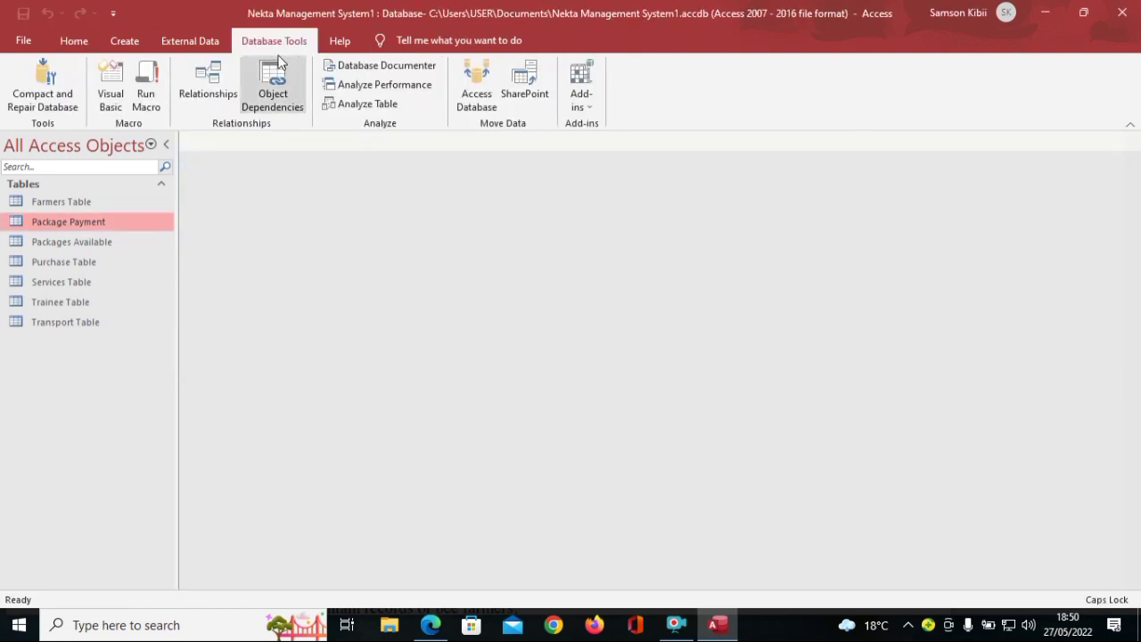
click(181, 103)
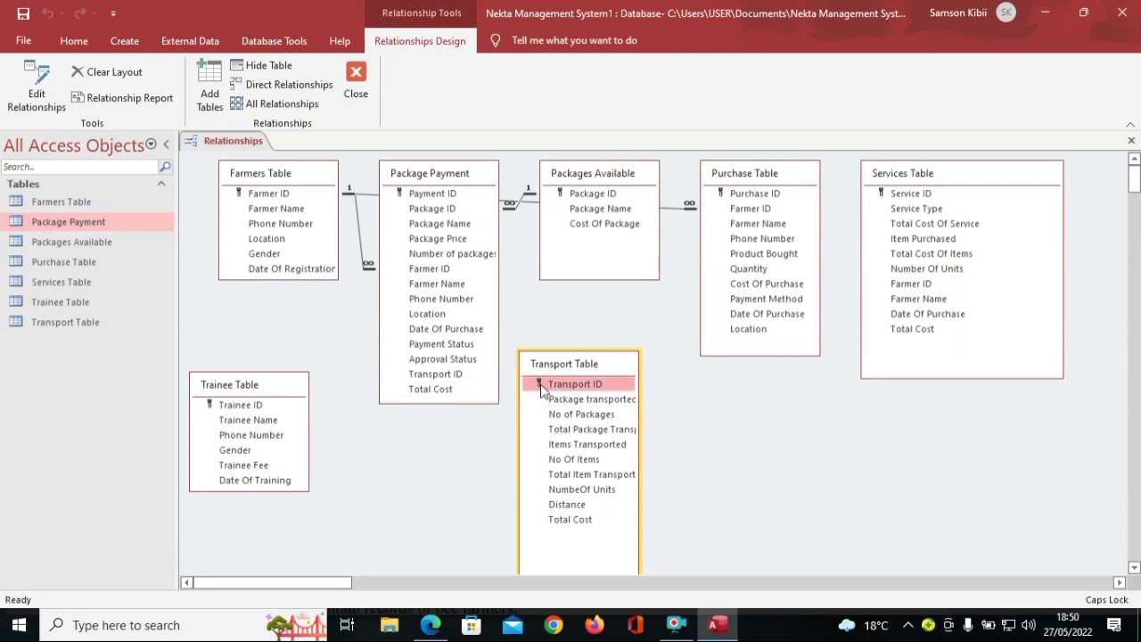
drag(541, 389, 448, 372)
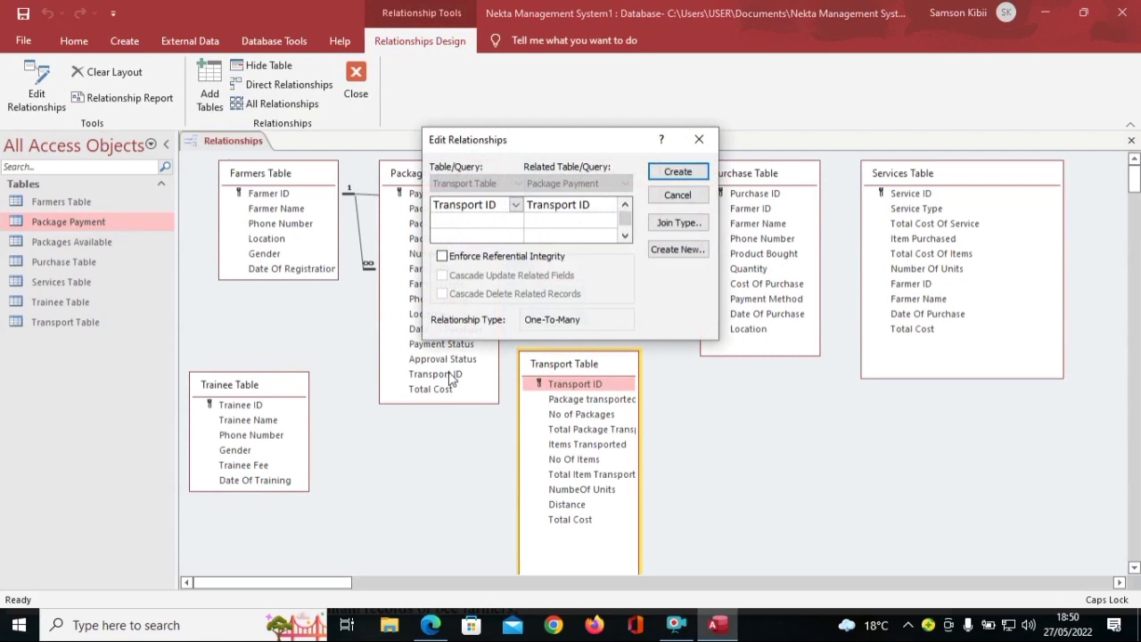
click(541, 256)
click(678, 173)
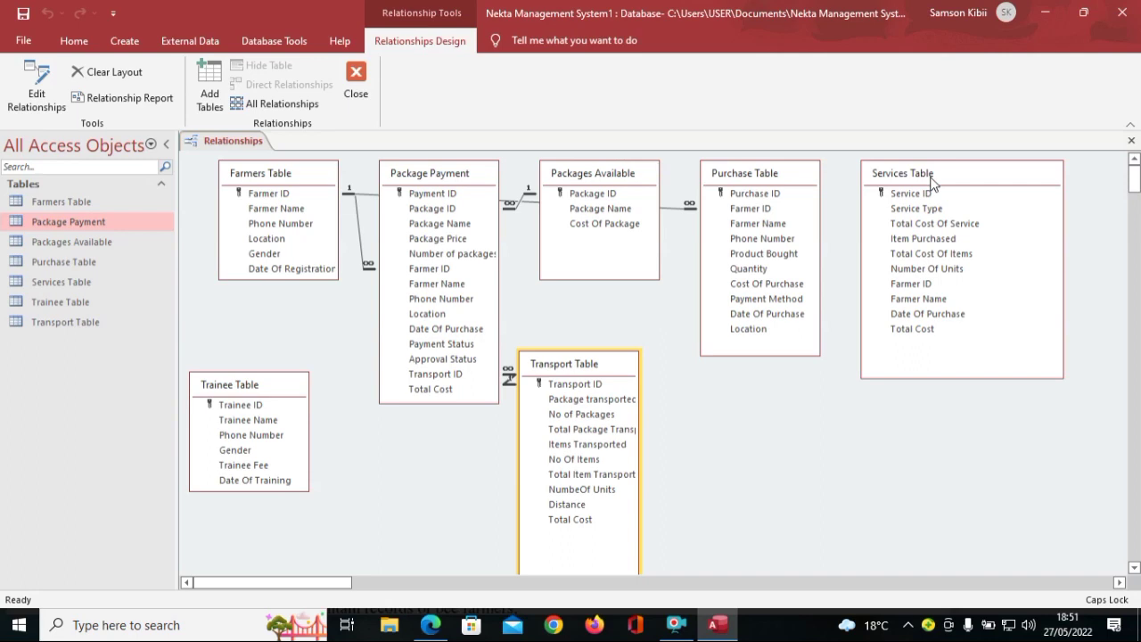
Step: Move the Transport Table away from Package Payment and place Packages Available below the Purchase Table
drag(600, 370, 638, 321)
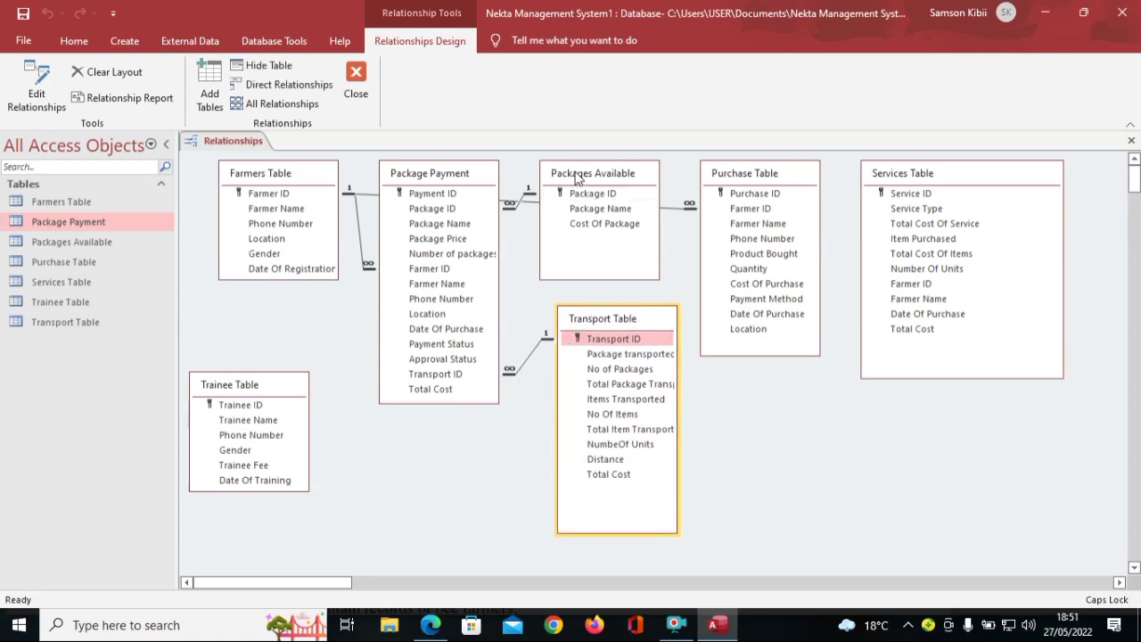
drag(582, 177, 775, 398)
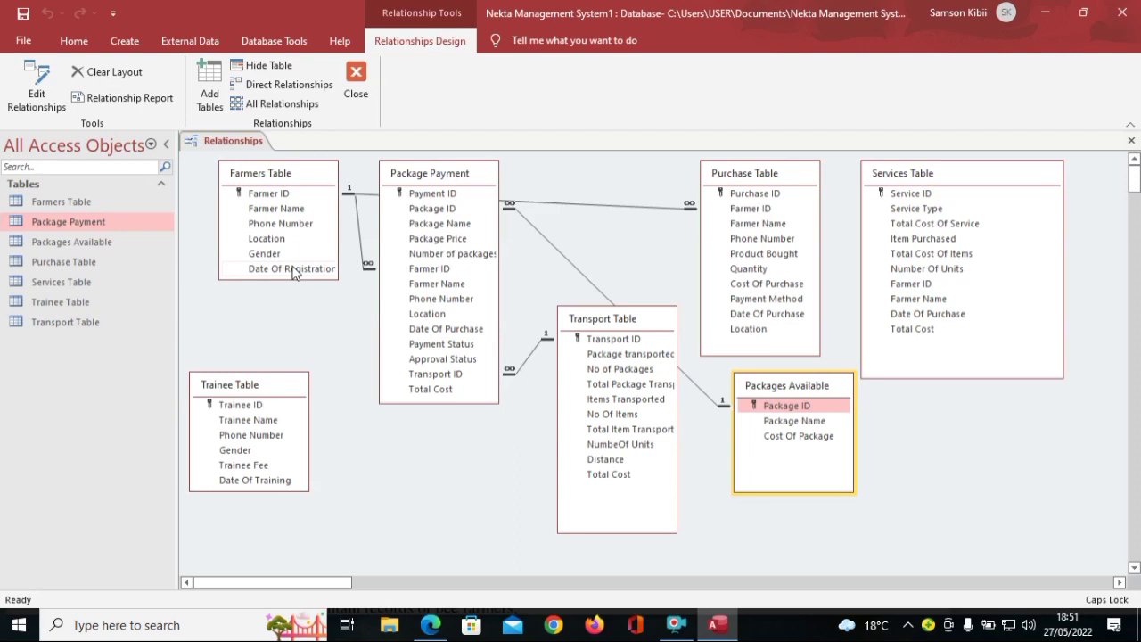
click(678, 625)
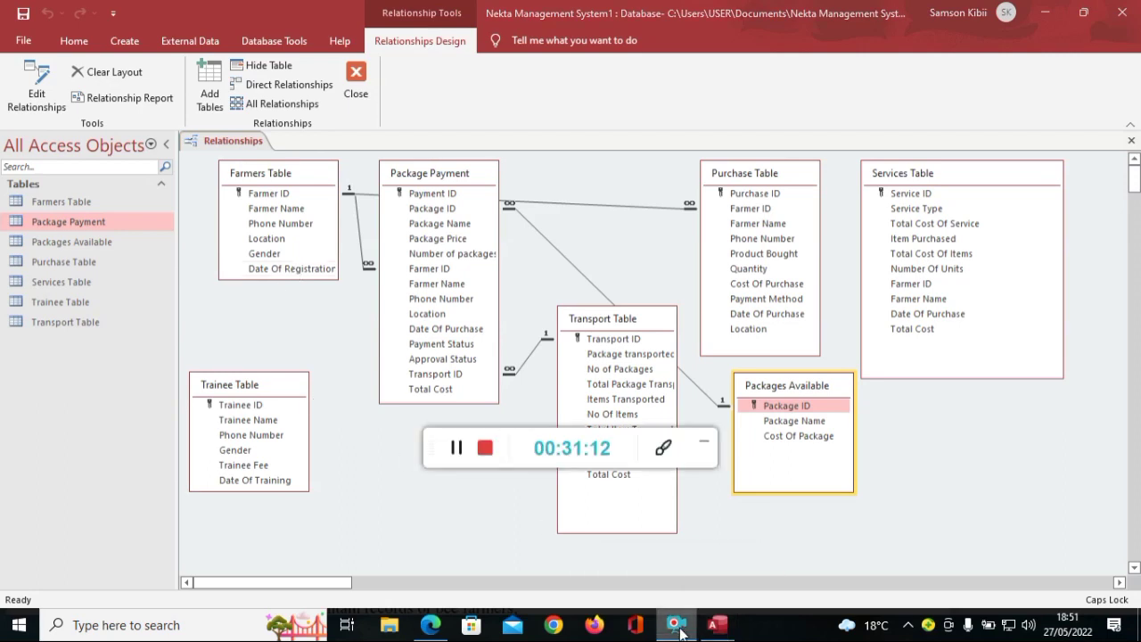
click(459, 448)
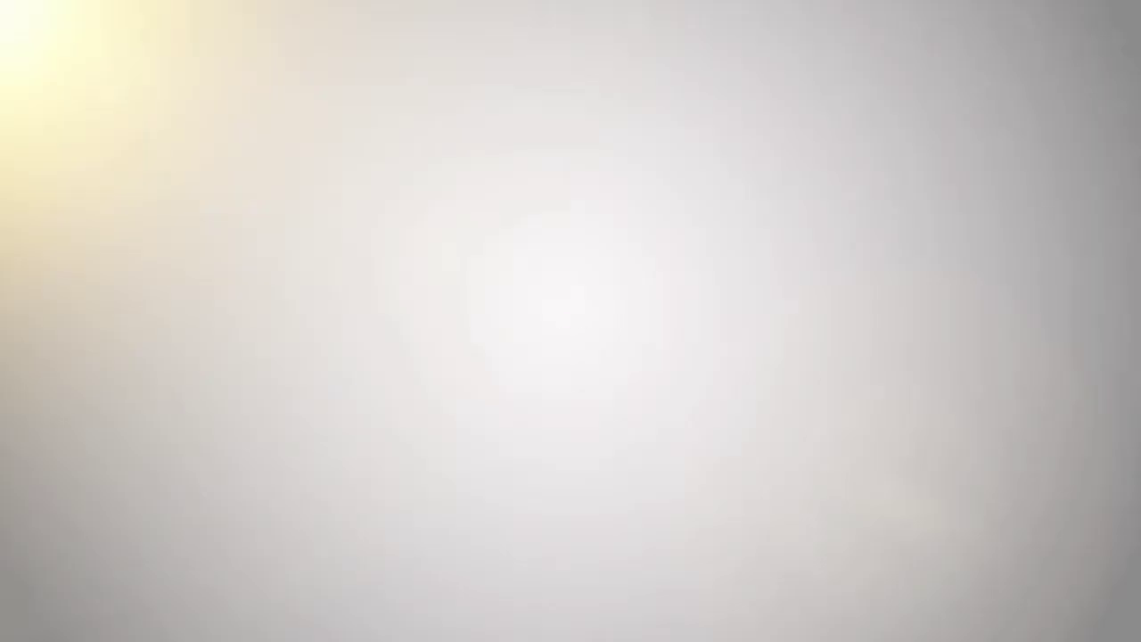